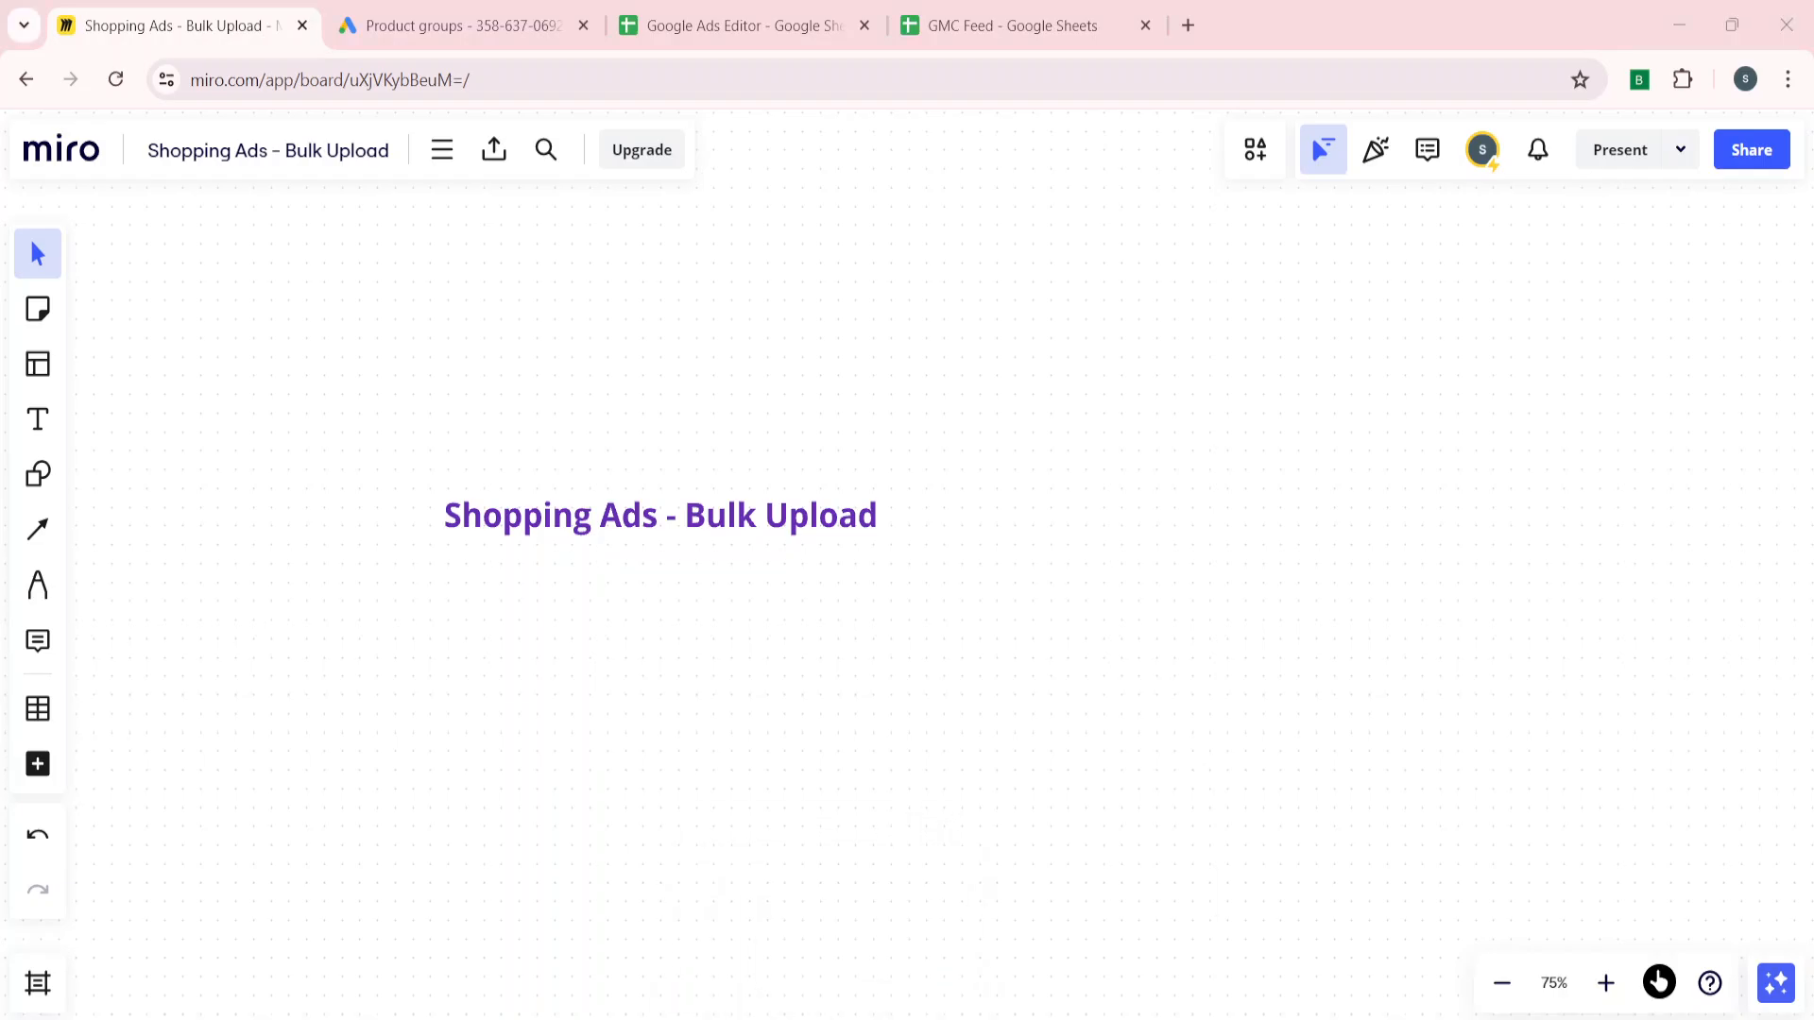
Switch to Google Ads Editor, select the whole account and view the options for getting recent changes
{"action": "key", "text": "alt+Tab"}
{"action": "scroll", "coordinate": [251, 317], "scroll_direction": "up", "scroll_amount": 2}
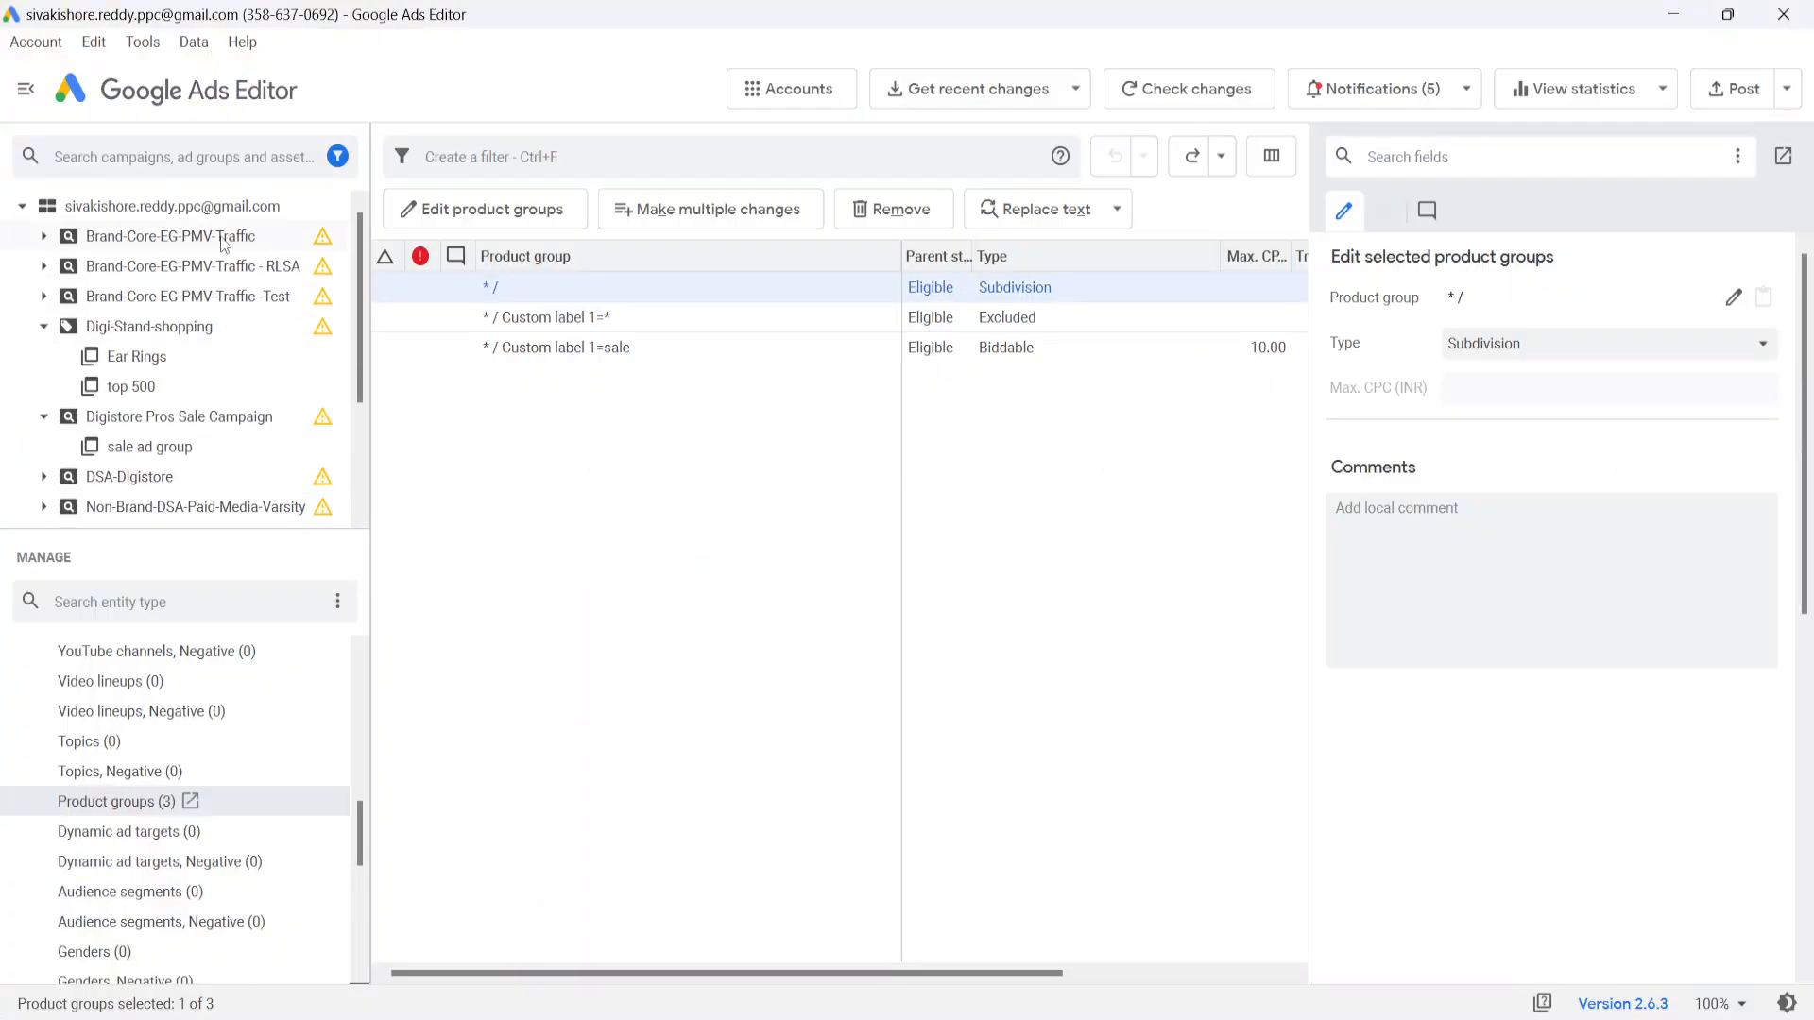
{"action": "left_click", "coordinate": [171, 213]}
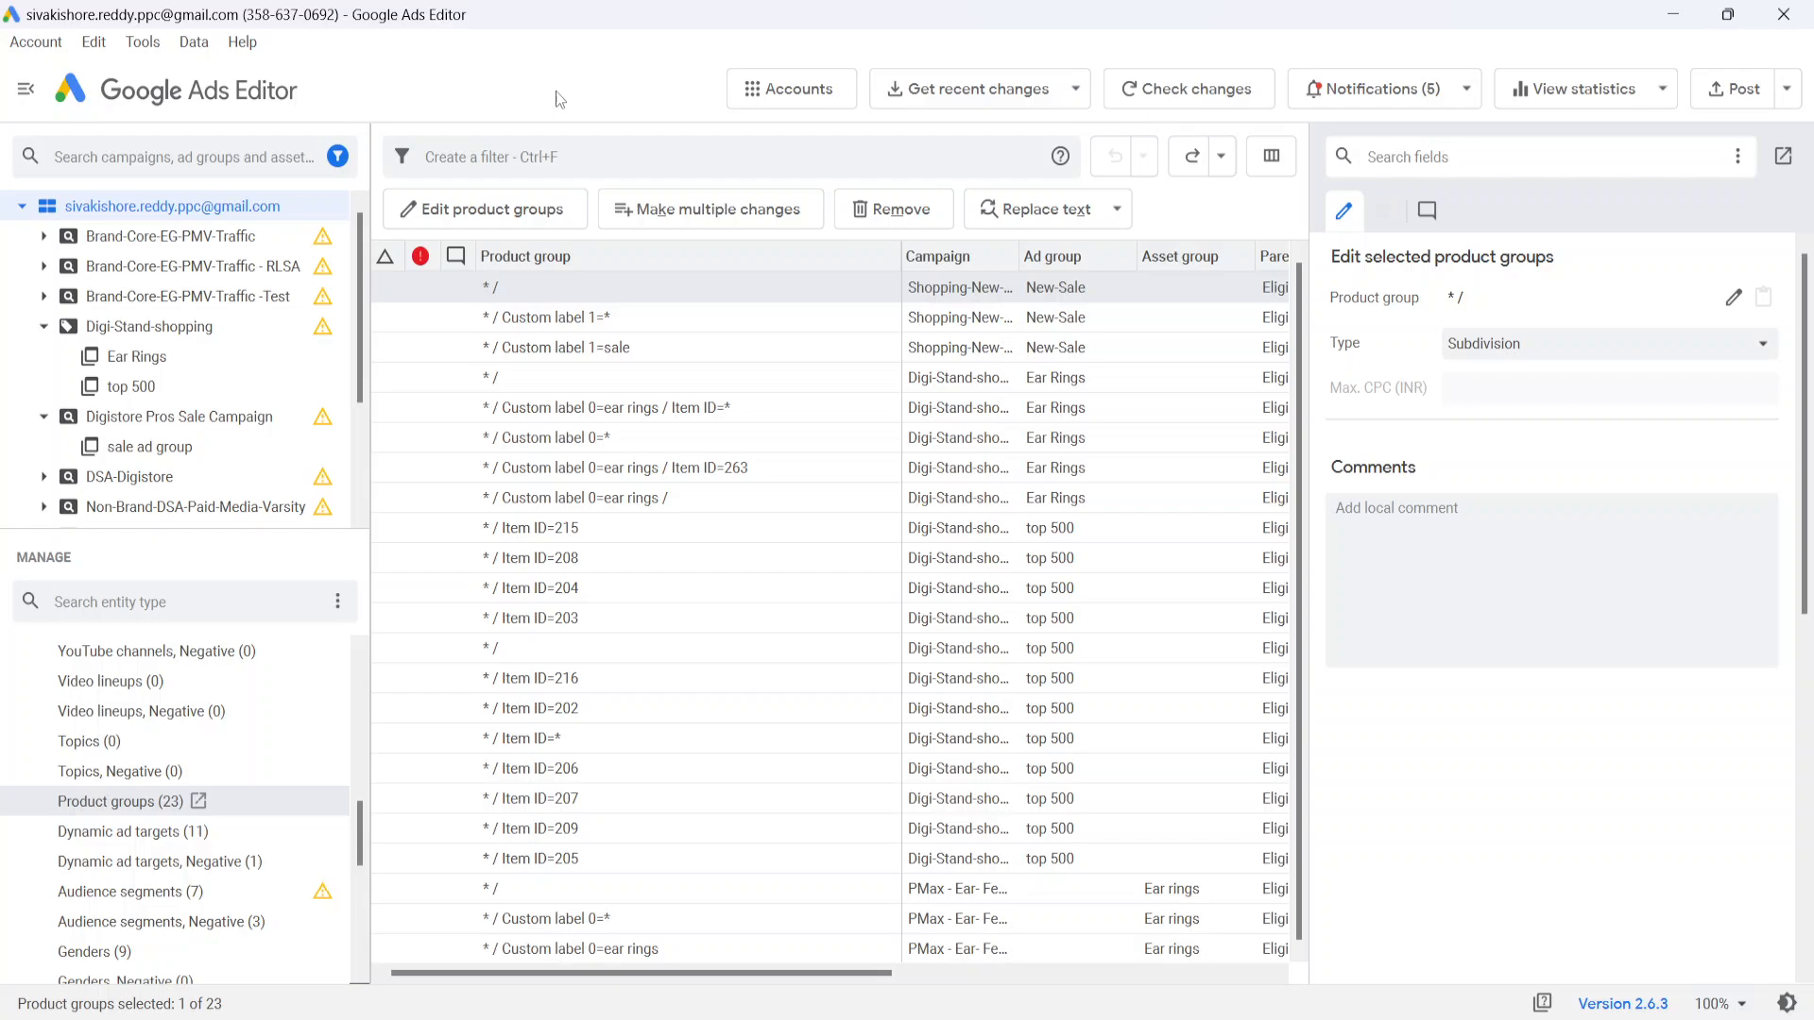
{"action": "left_click", "coordinate": [957, 94]}
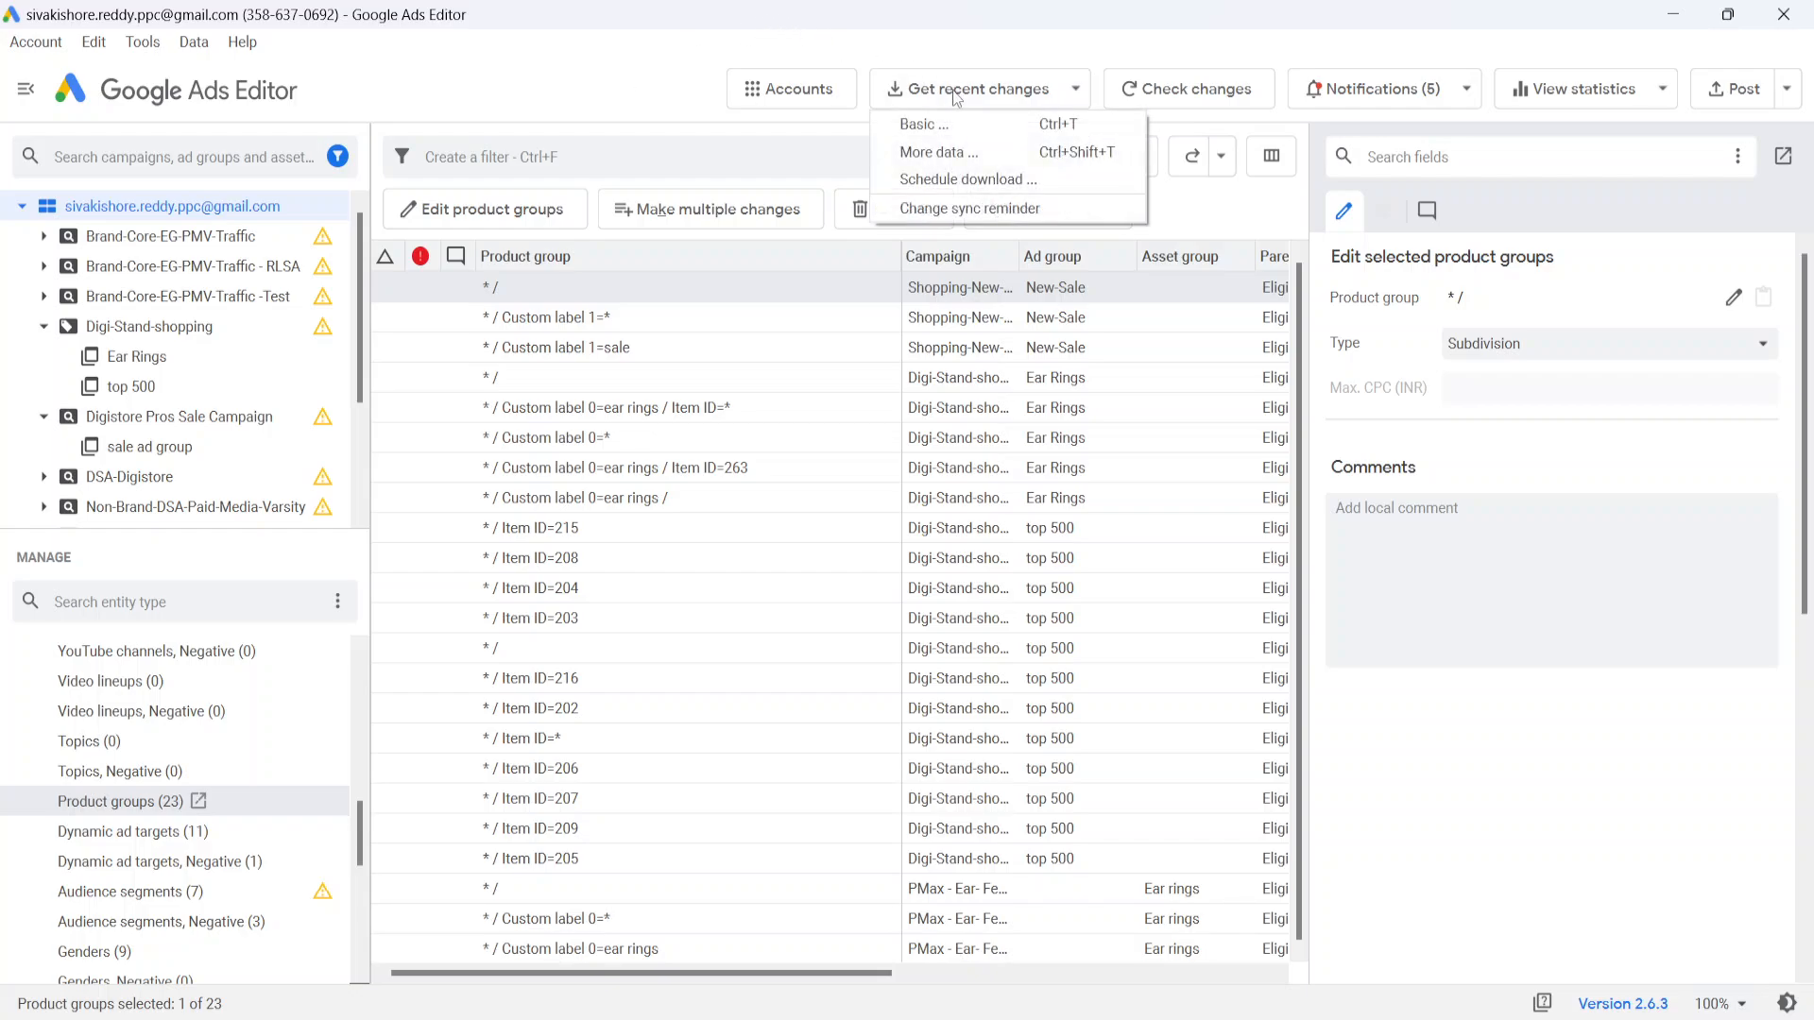
{"action": "left_click", "coordinate": [625, 84]}
View the account's overview and account settings, and look through the keywords and targeting entity types
{"action": "scroll", "coordinate": [173, 650], "scroll_direction": "up", "scroll_amount": 10}
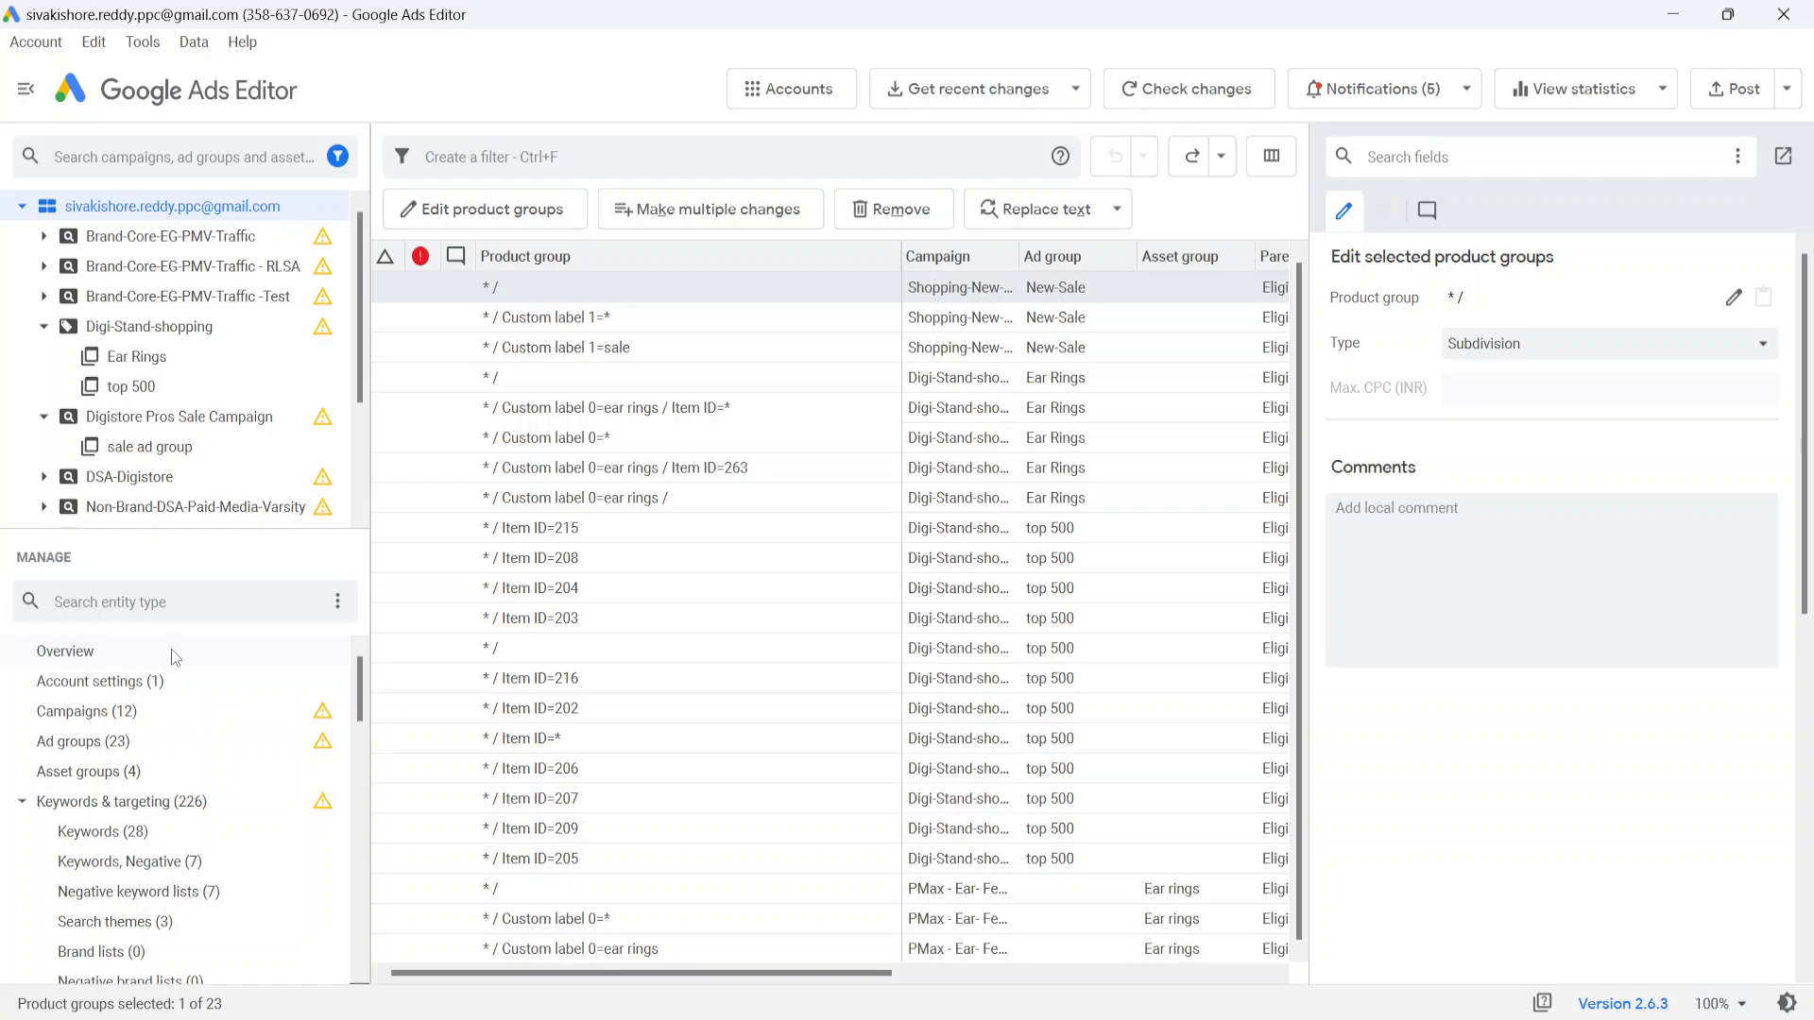
{"action": "left_click", "coordinate": [113, 650]}
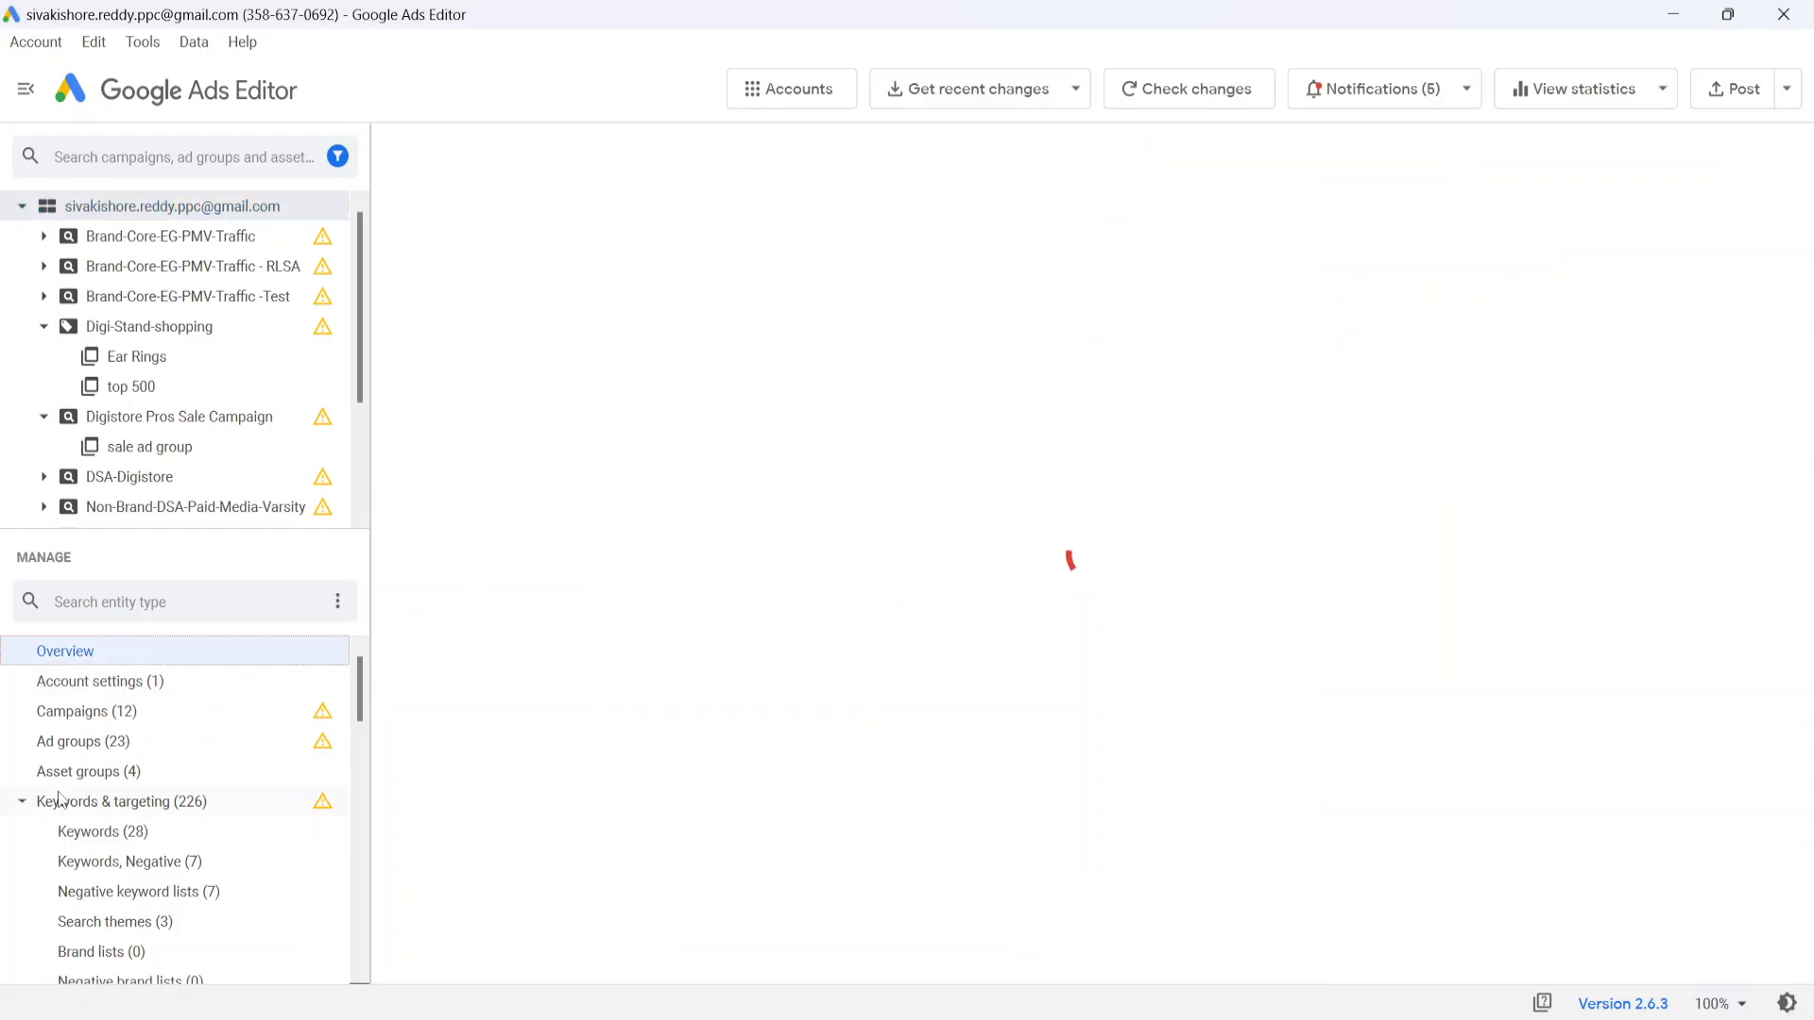
{"action": "left_click", "coordinate": [110, 681]}
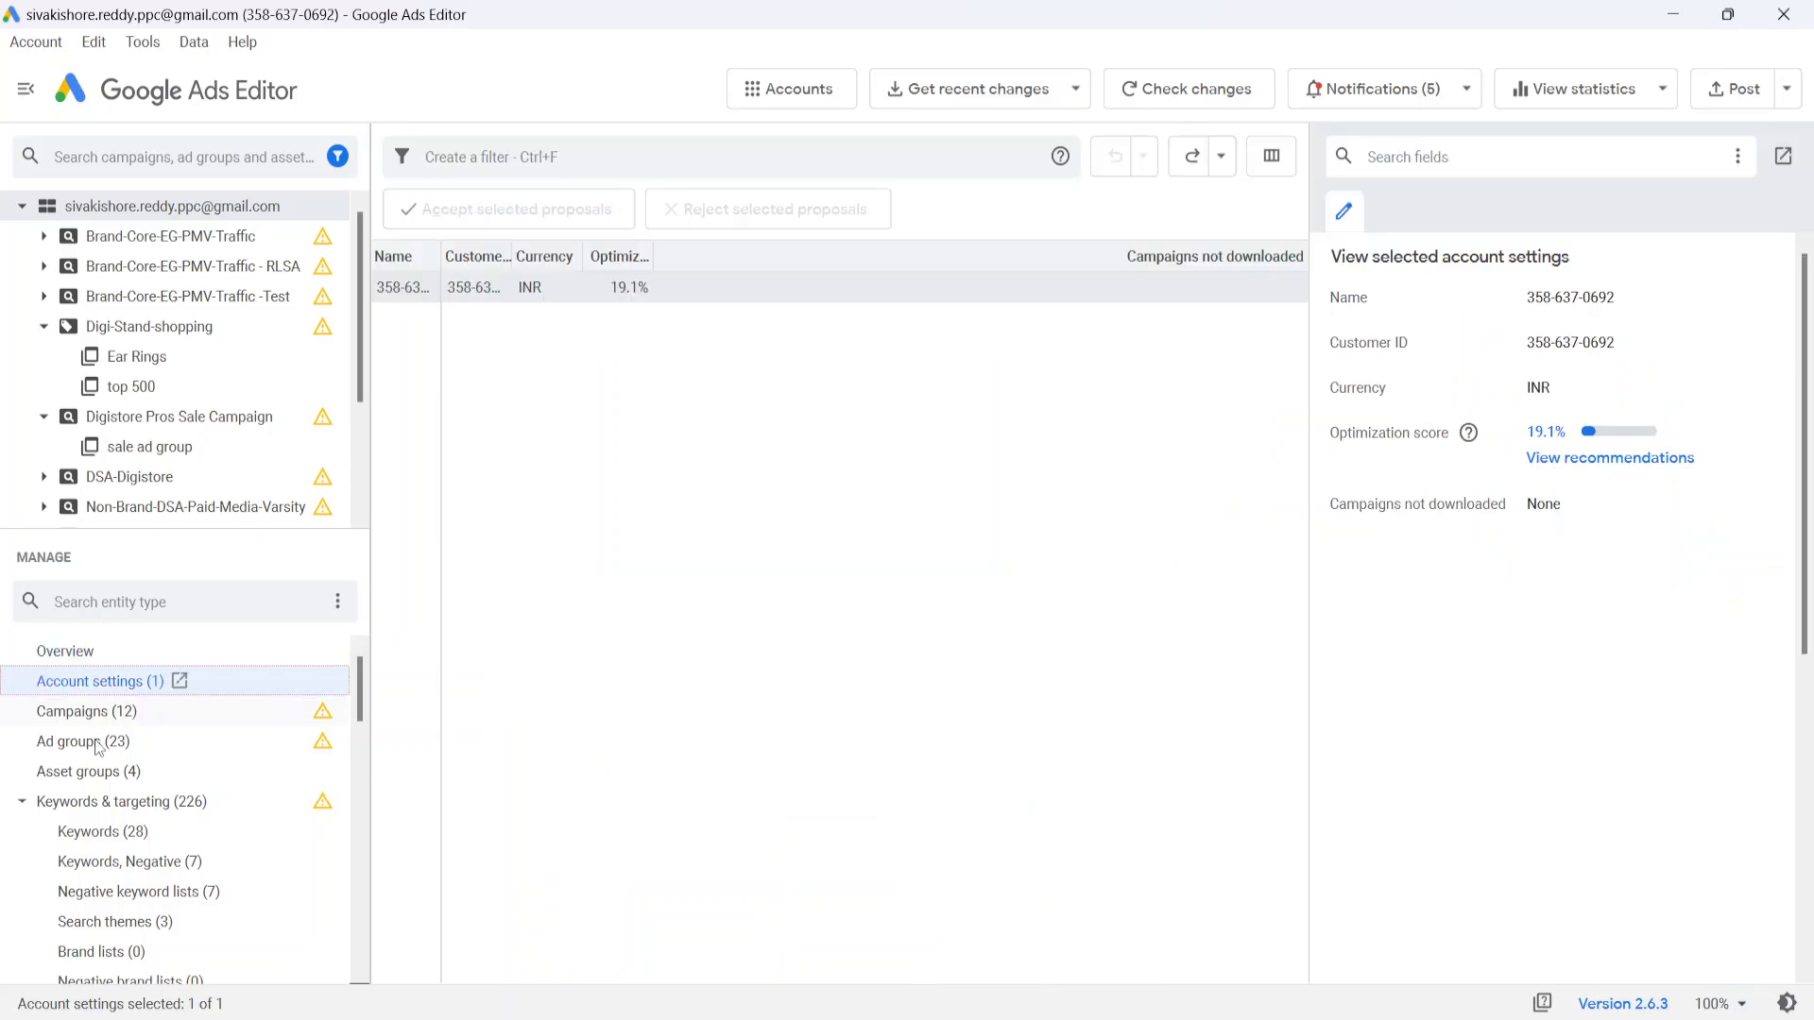
{"action": "scroll", "coordinate": [95, 775], "scroll_direction": "down", "scroll_amount": 10}
{"action": "scroll", "coordinate": [97, 784], "scroll_direction": "up", "scroll_amount": 6}
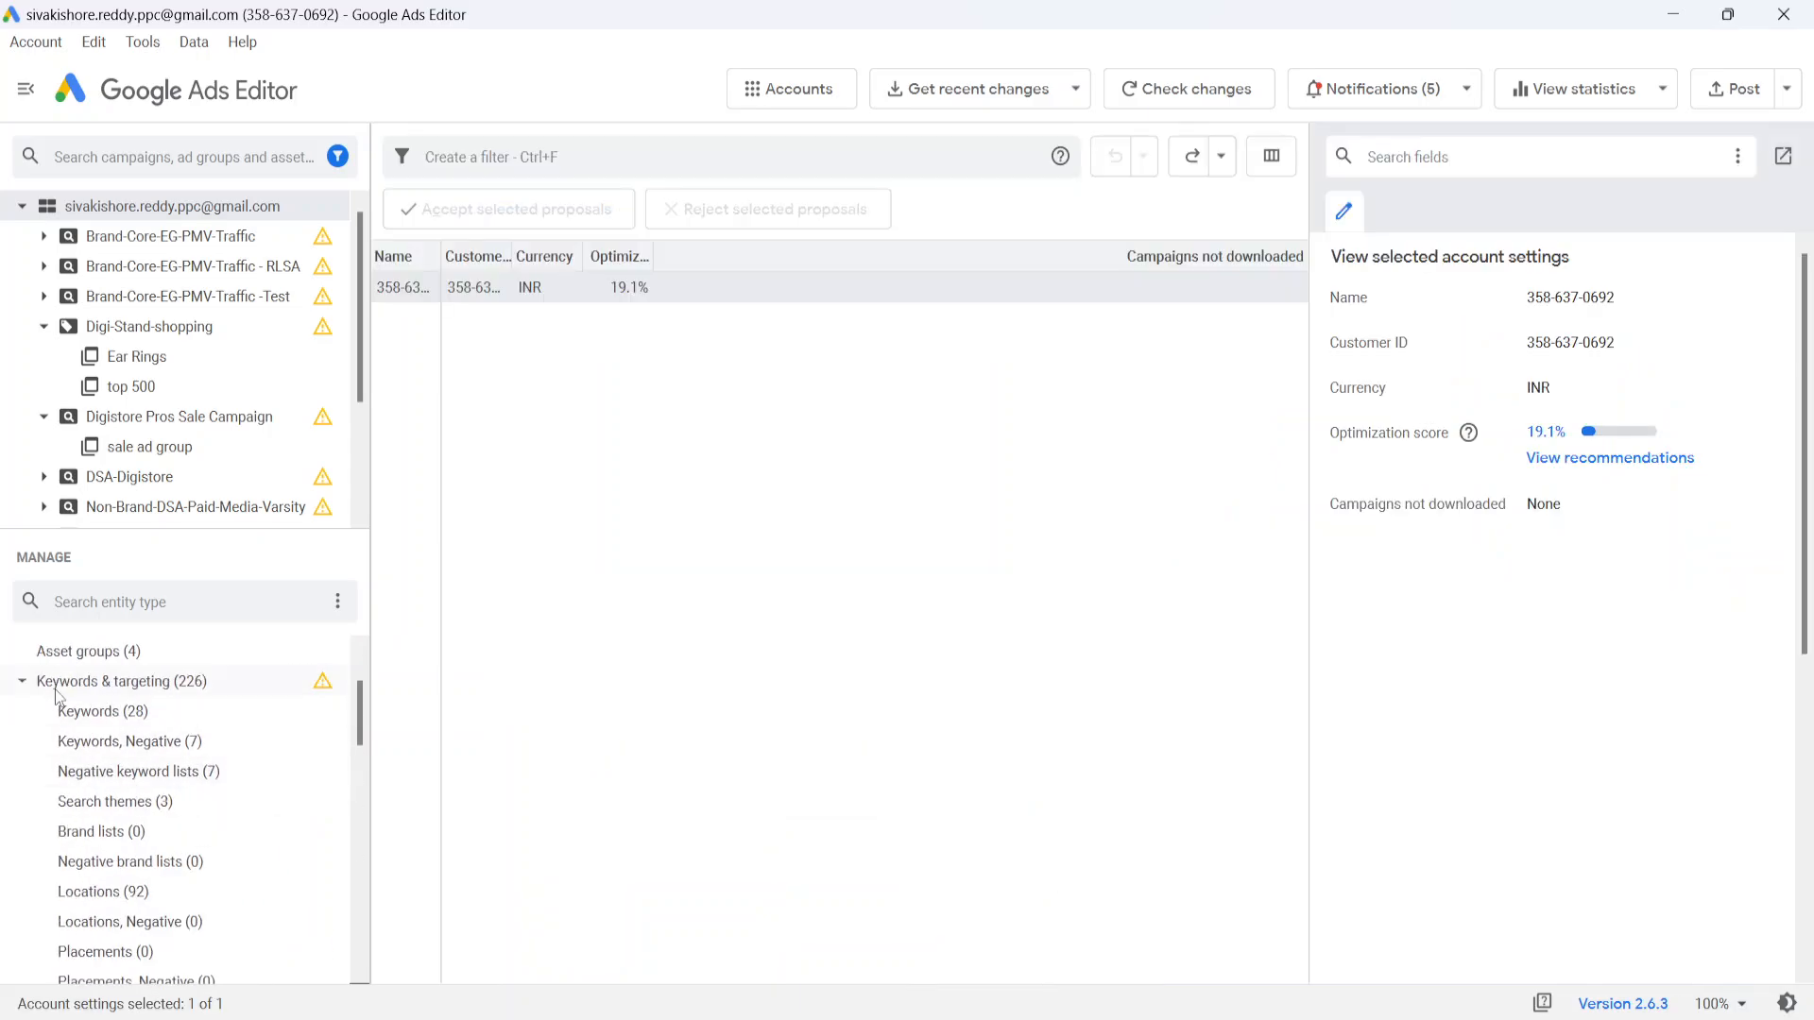
{"action": "left_click", "coordinate": [26, 683]}
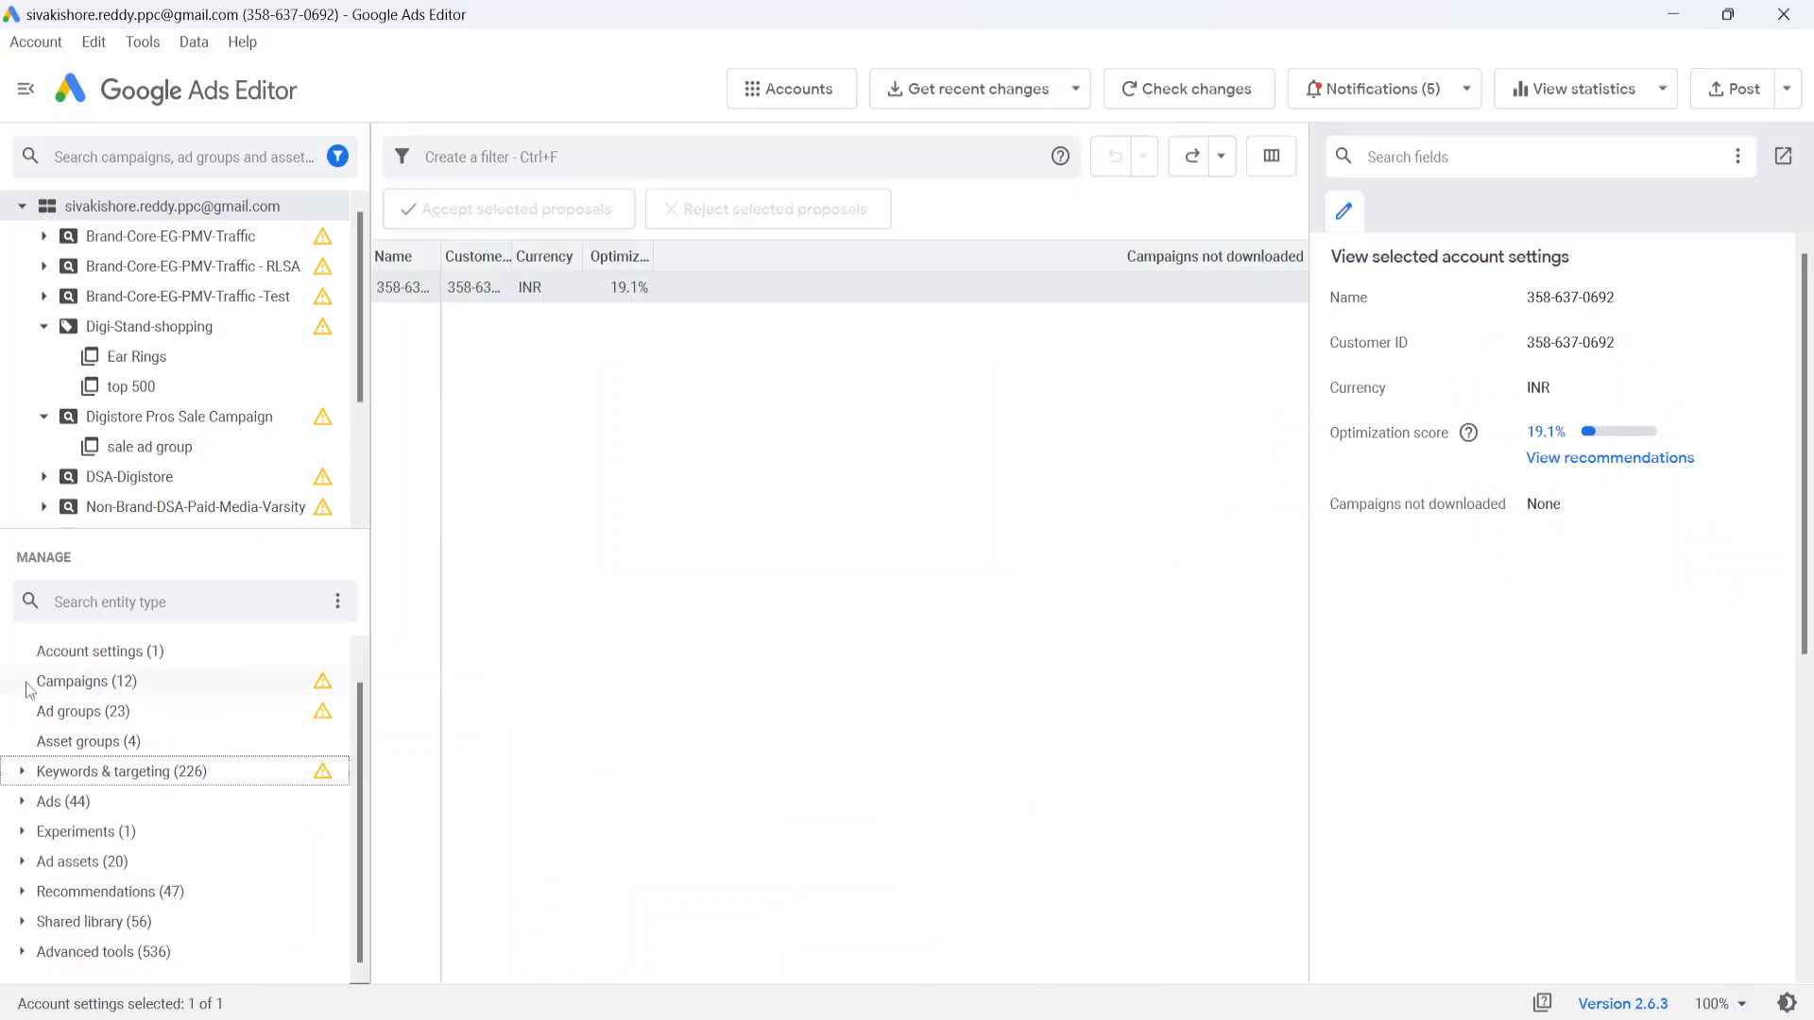
Expand Keywords & targeting and show the product groups for the whole account
{"action": "left_click", "coordinate": [23, 772]}
{"action": "scroll", "coordinate": [65, 850], "scroll_direction": "down", "scroll_amount": 3}
{"action": "scroll", "coordinate": [64, 855], "scroll_direction": "down", "scroll_amount": 8}
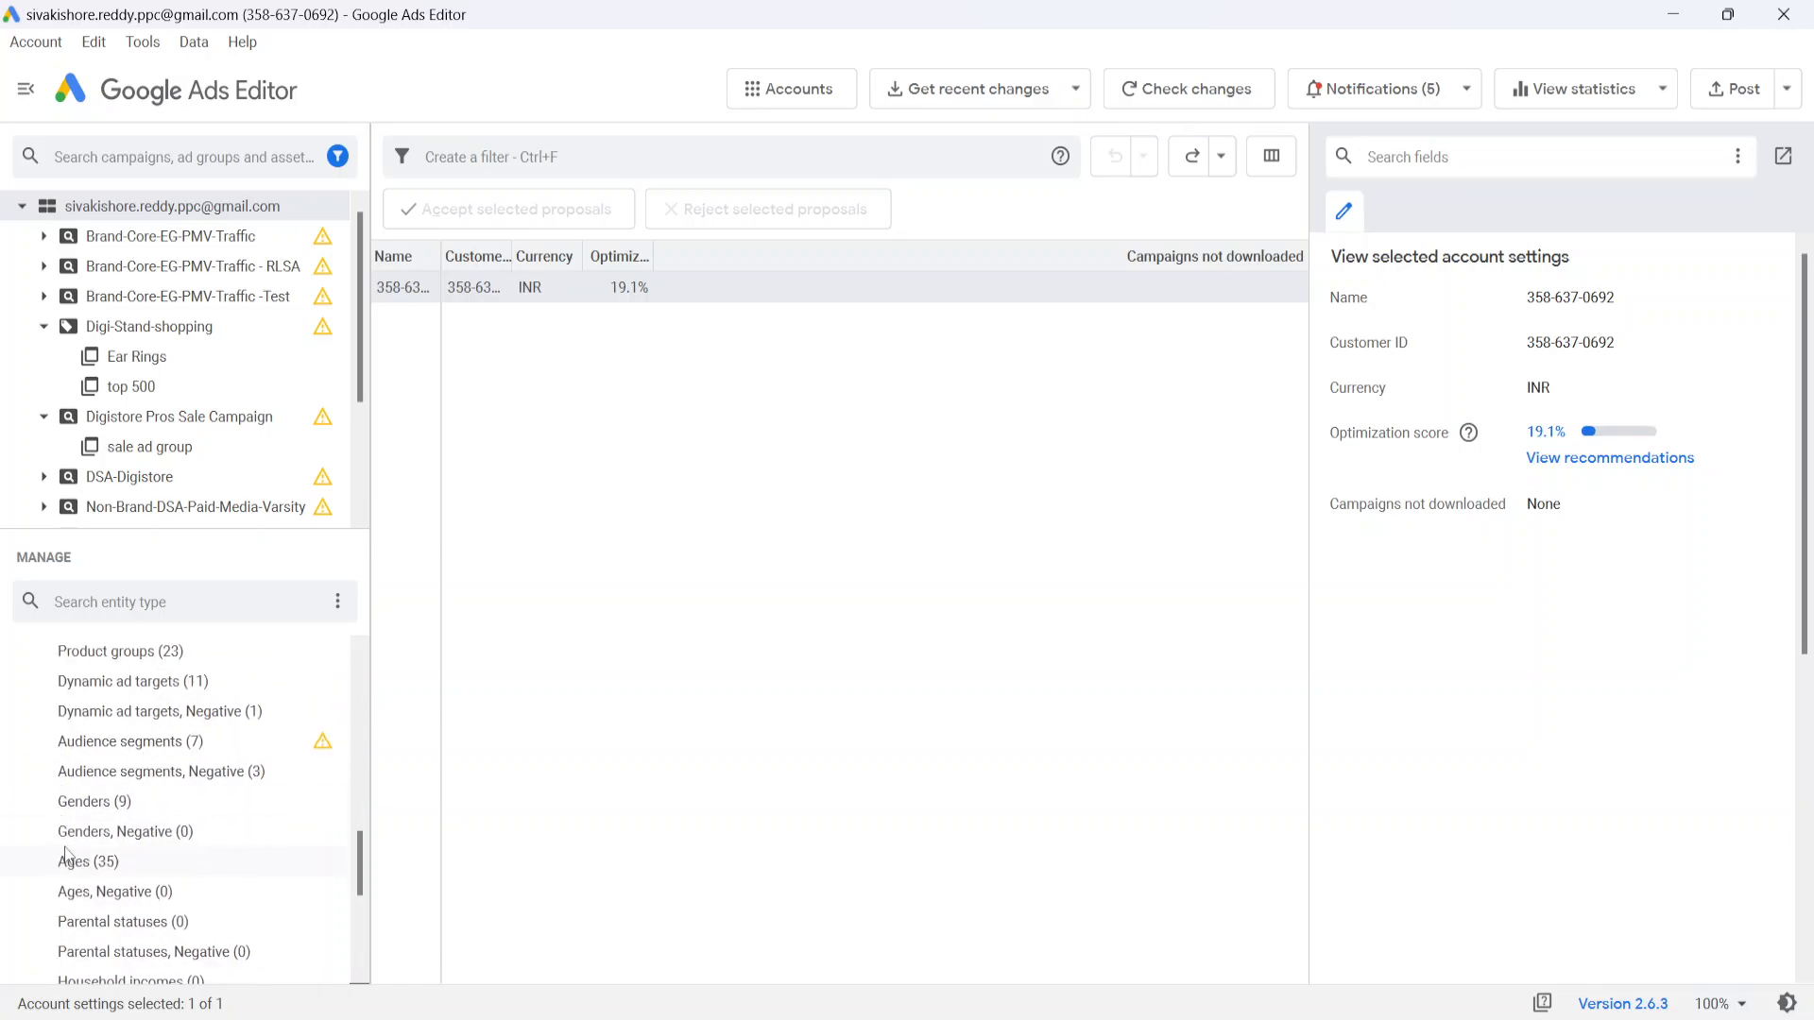
{"action": "scroll", "coordinate": [97, 720], "scroll_direction": "up", "scroll_amount": 3}
{"action": "left_click", "coordinate": [83, 654]}
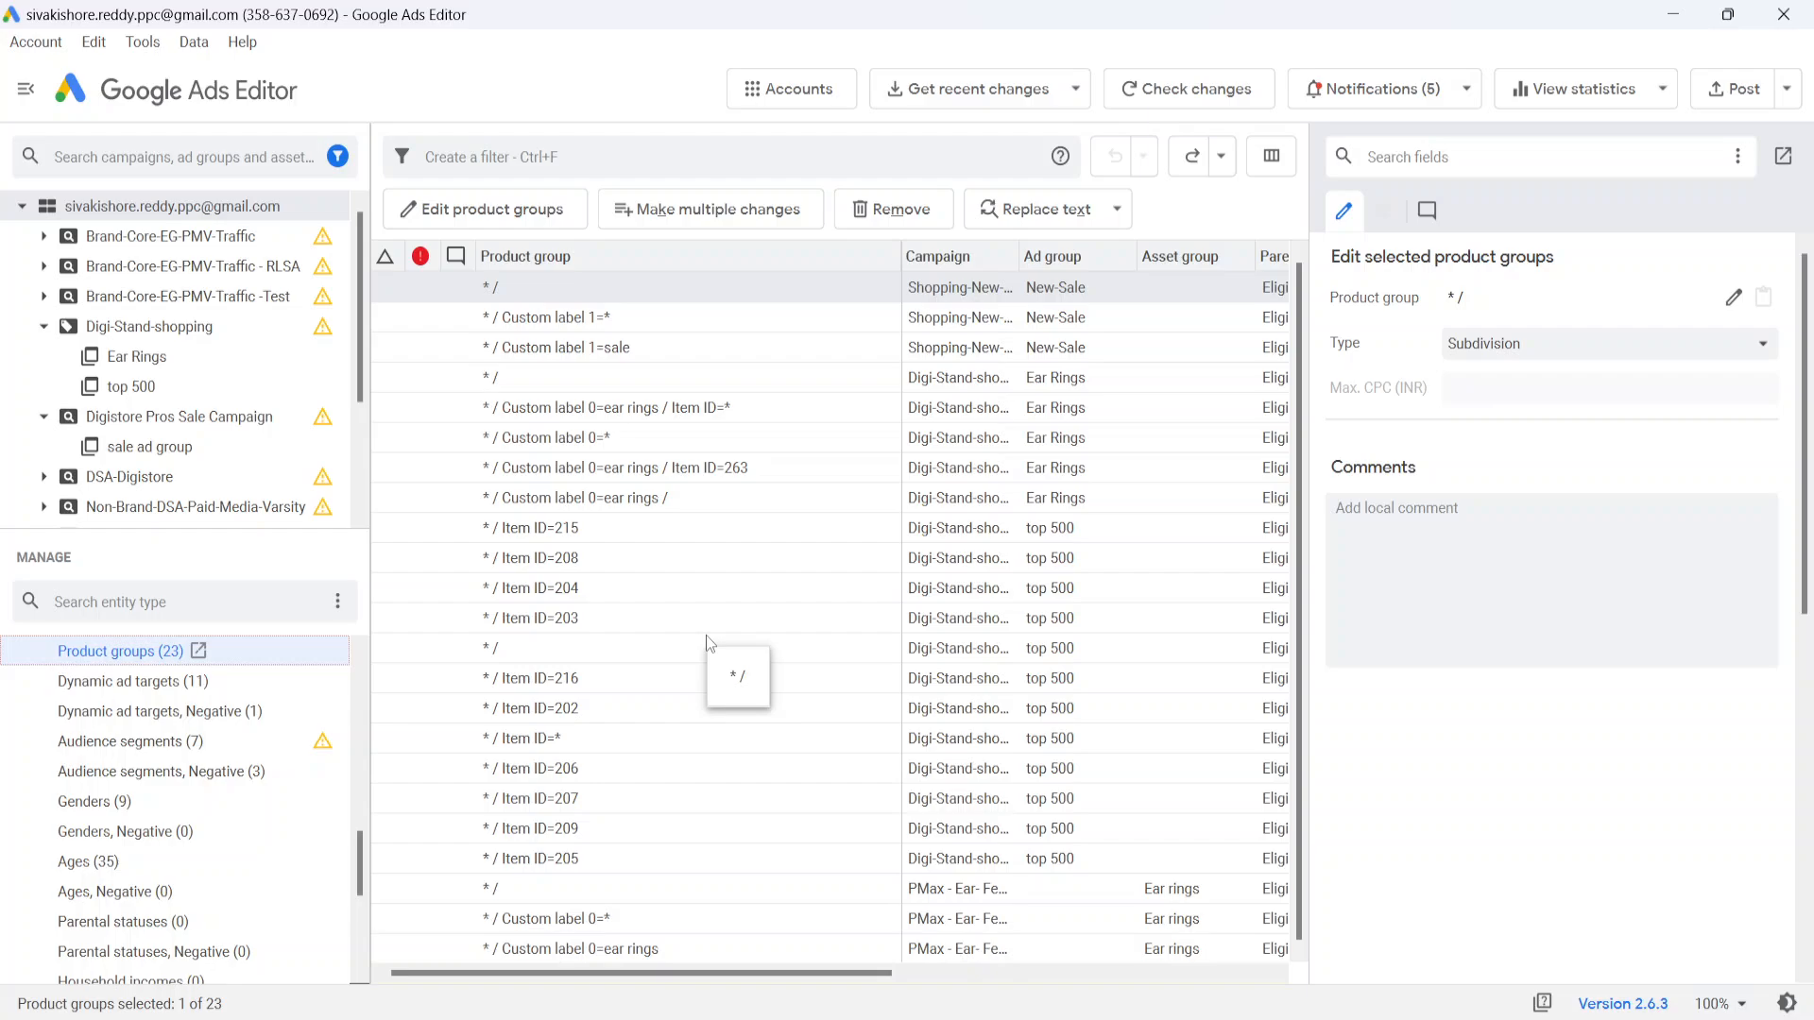
Add a new ad group named "ear ring" to the Digistore Pros Sale Campaign
{"action": "left_click", "coordinate": [118, 425]}
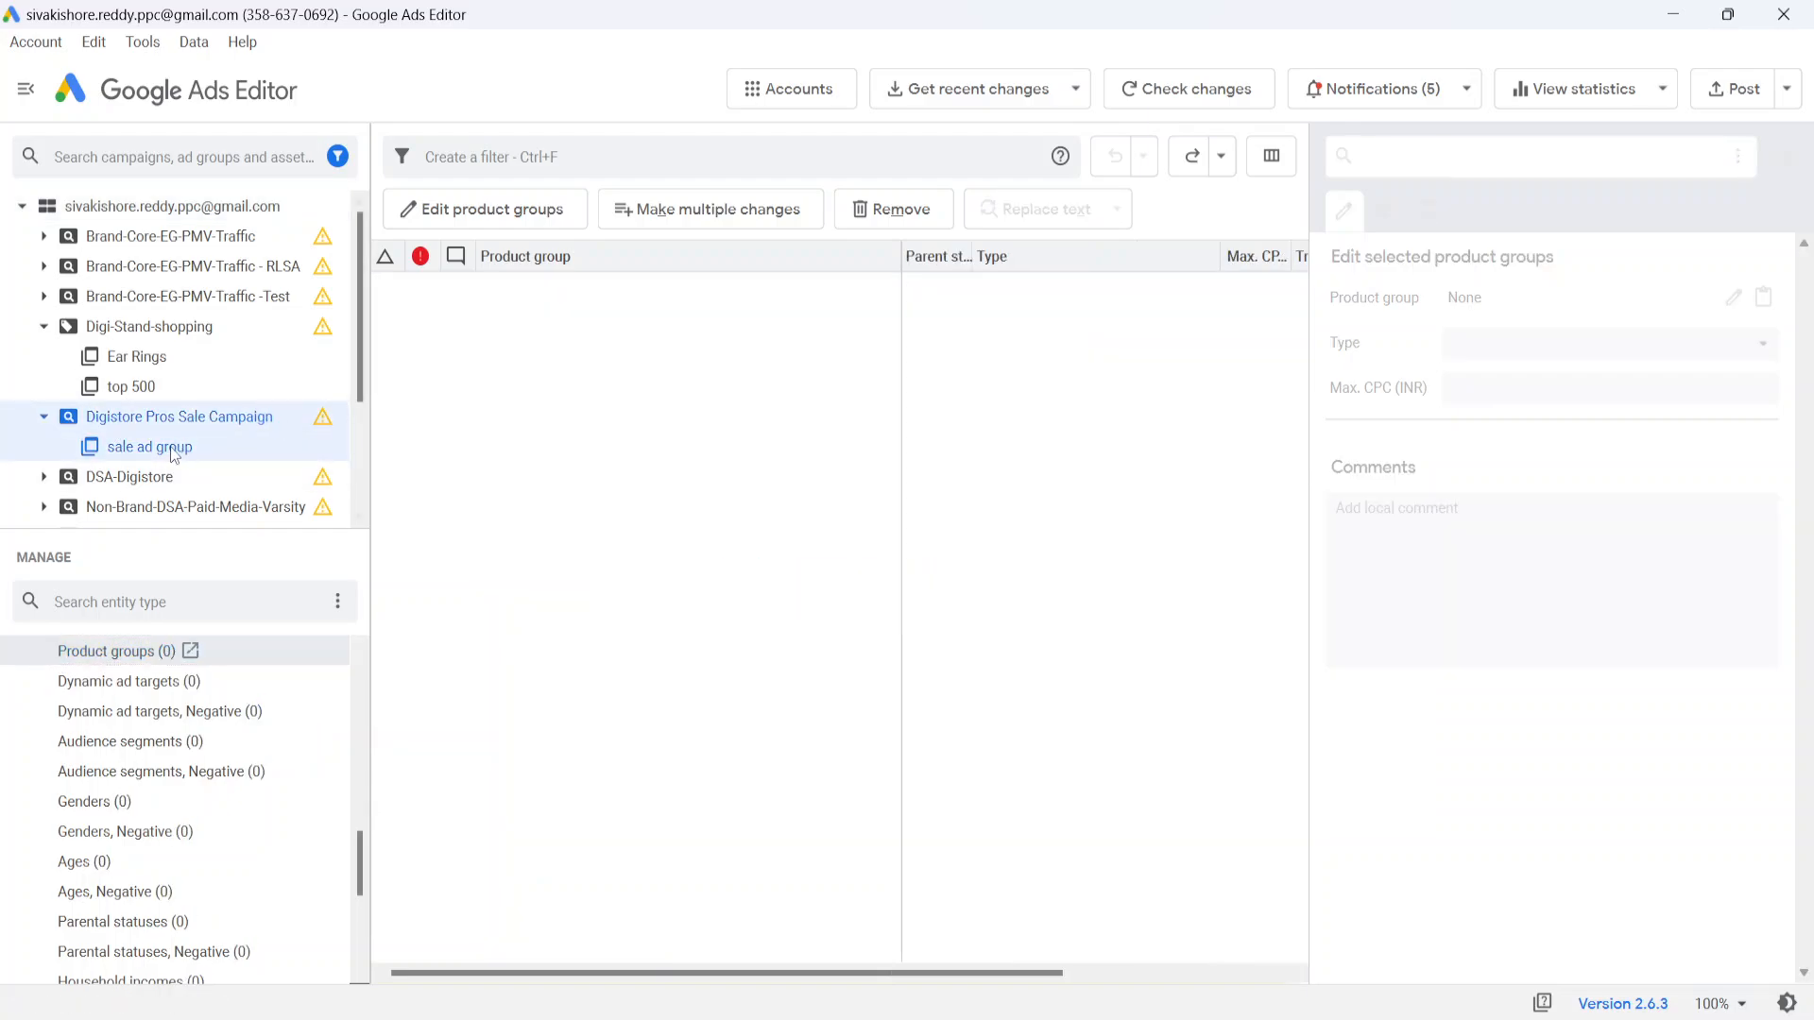
{"action": "scroll", "coordinate": [114, 798], "scroll_direction": "down", "scroll_amount": 5}
{"action": "scroll", "coordinate": [110, 802], "scroll_direction": "up", "scroll_amount": 15}
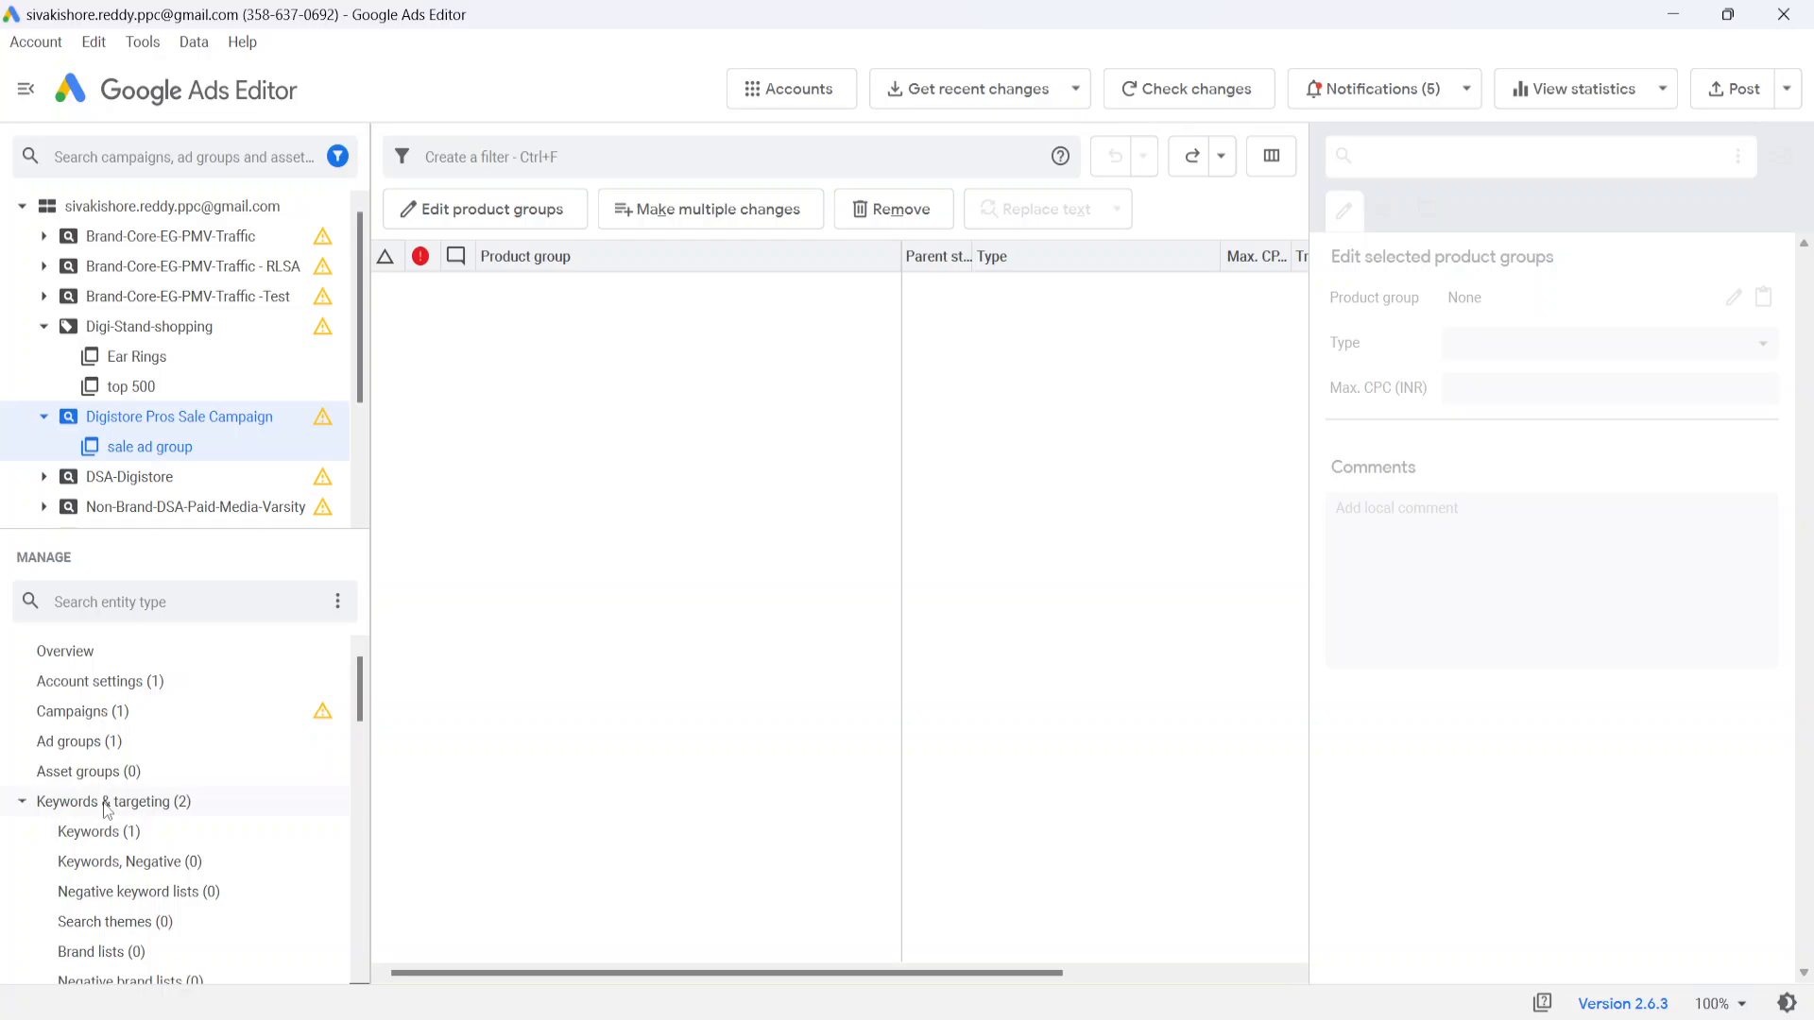
{"action": "left_click", "coordinate": [75, 743]}
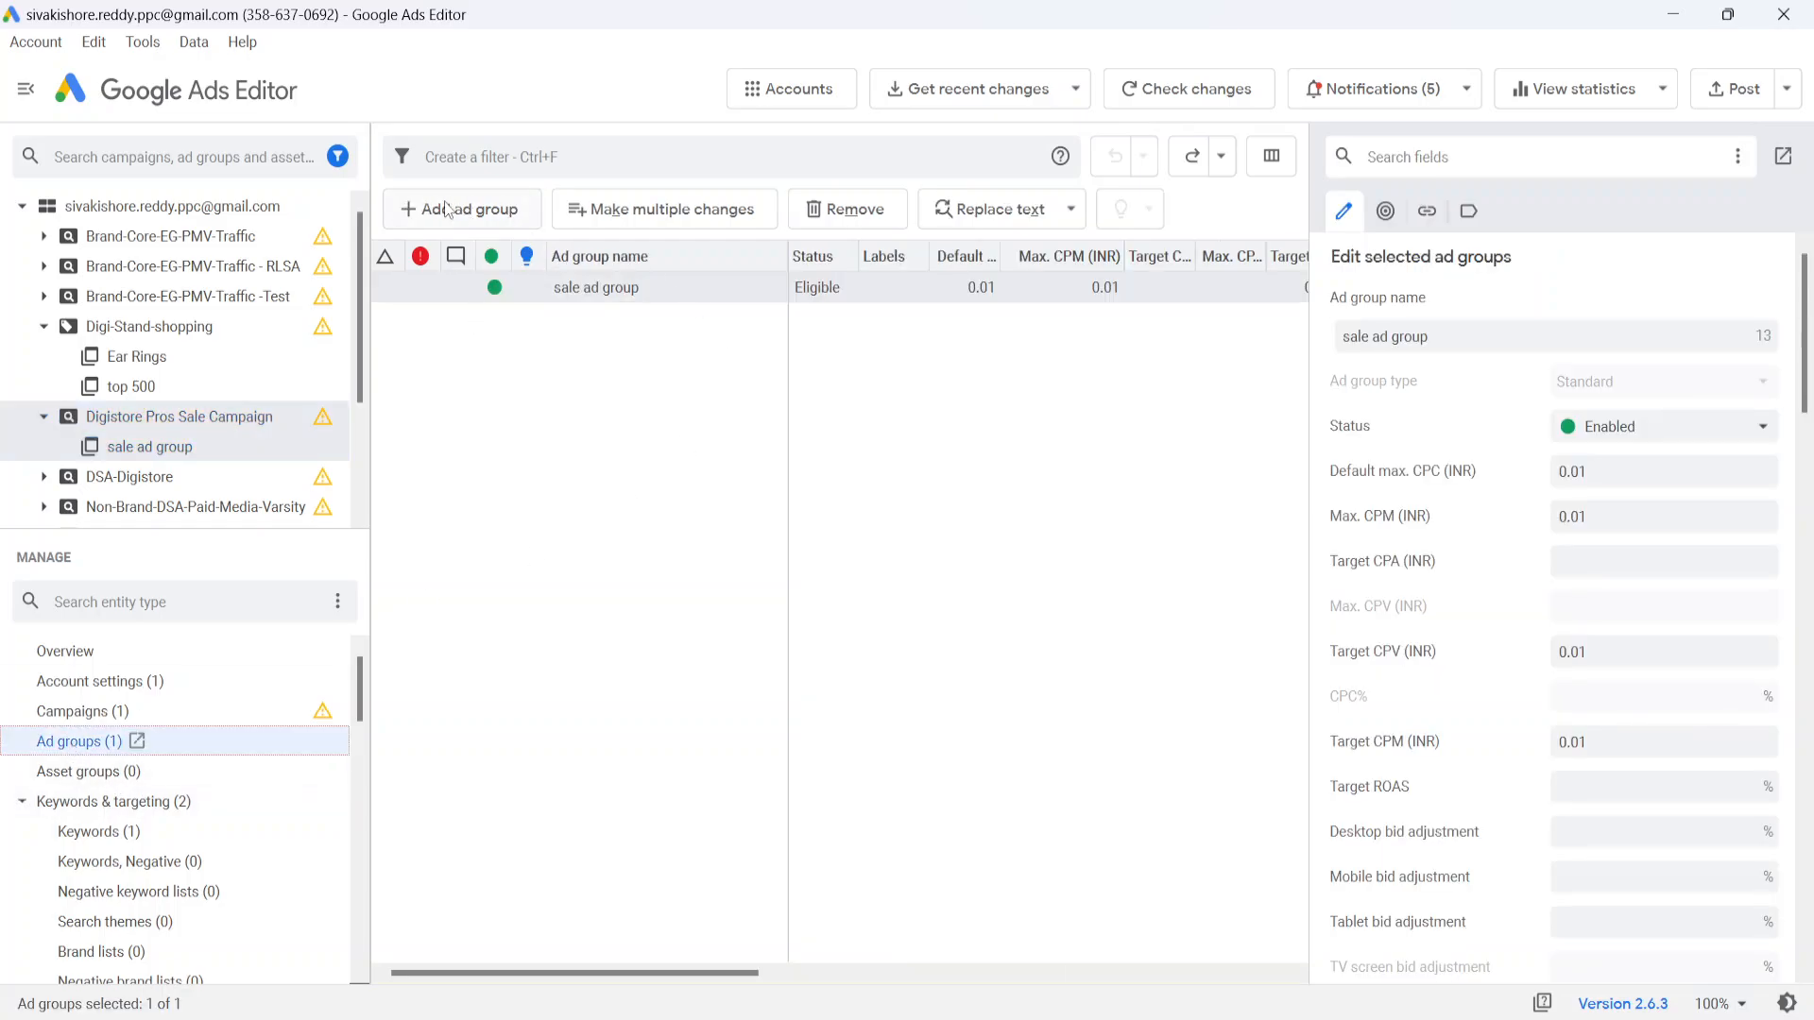
{"action": "left_click", "coordinate": [450, 209]}
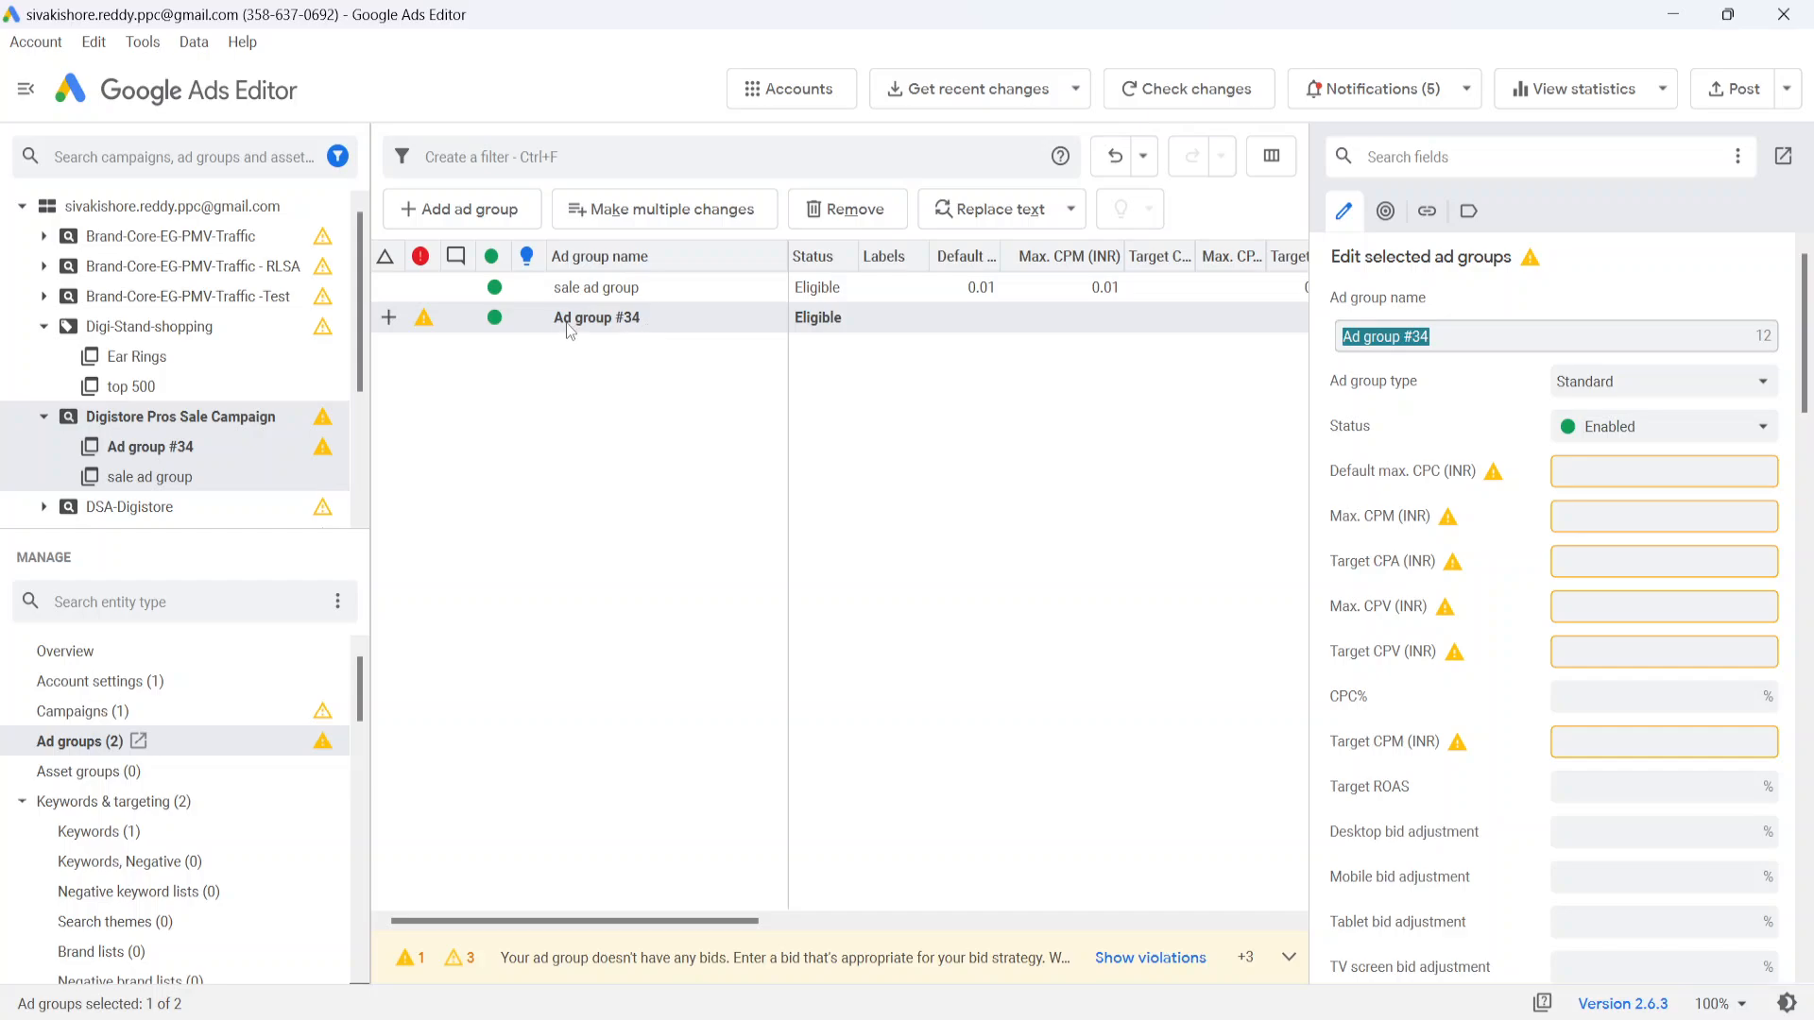
{"action": "key", "text": "BackSpace"}
{"action": "type", "text": "ea"}
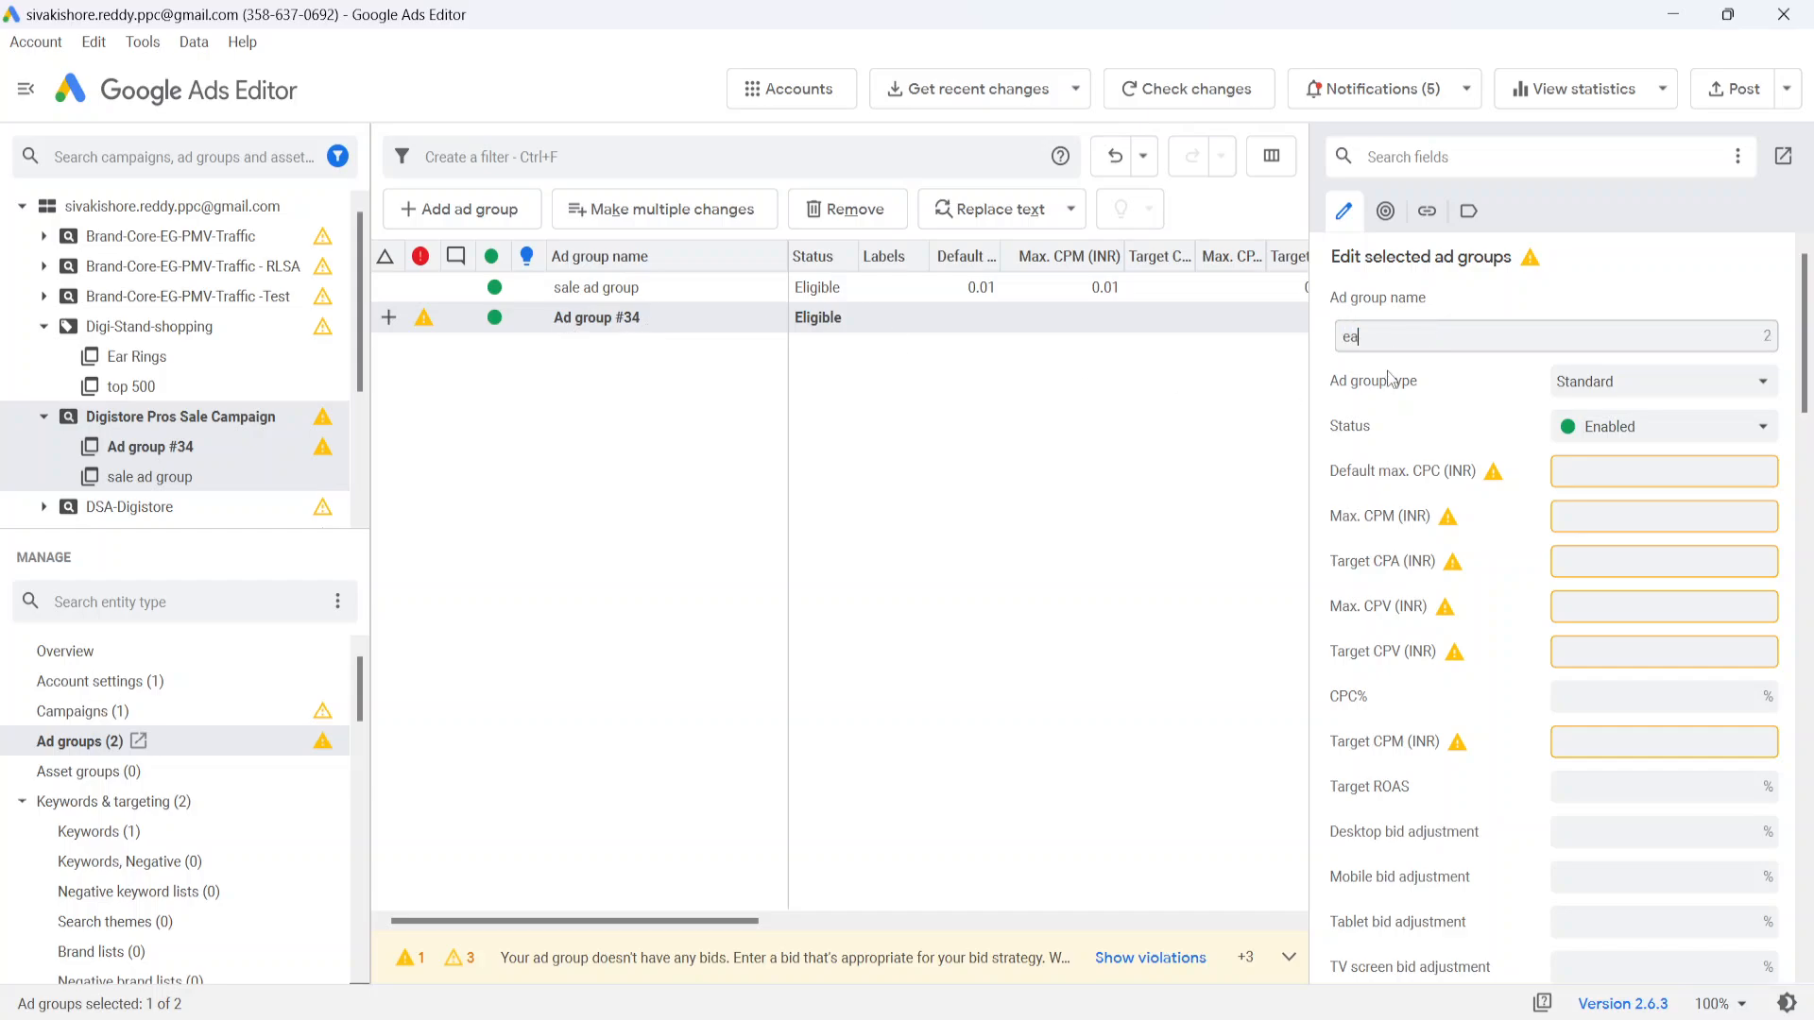
{"action": "type", "text": "rring"}
{"action": "key", "text": "BackSpace"}
{"action": "key", "text": "BackSpace"}
{"action": "type", "text": "ng"}
{"action": "left_click", "coordinate": [823, 520]}
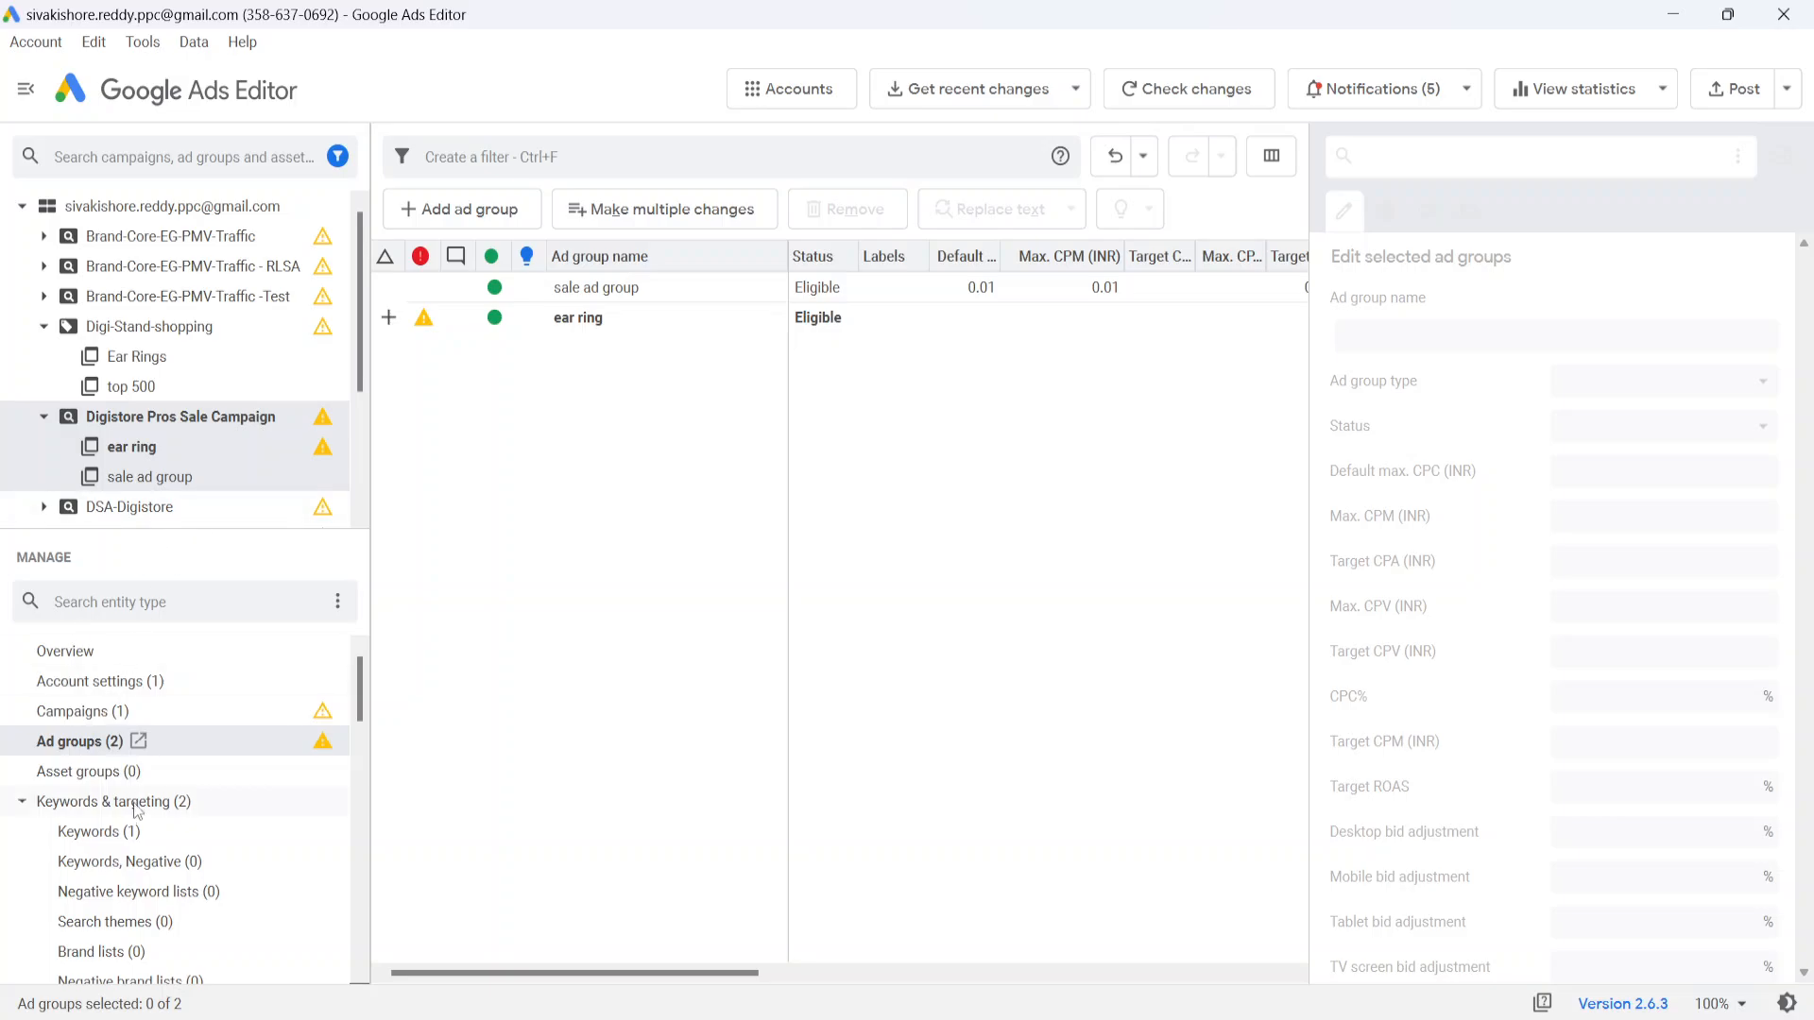
Check the product groups of the Digistore Pros Sale Campaign and of its ear ring and sale ad group ad groups
{"action": "scroll", "coordinate": [139, 813], "scroll_direction": "down", "scroll_amount": 10}
{"action": "scroll", "coordinate": [134, 805], "scroll_direction": "down", "scroll_amount": 4}
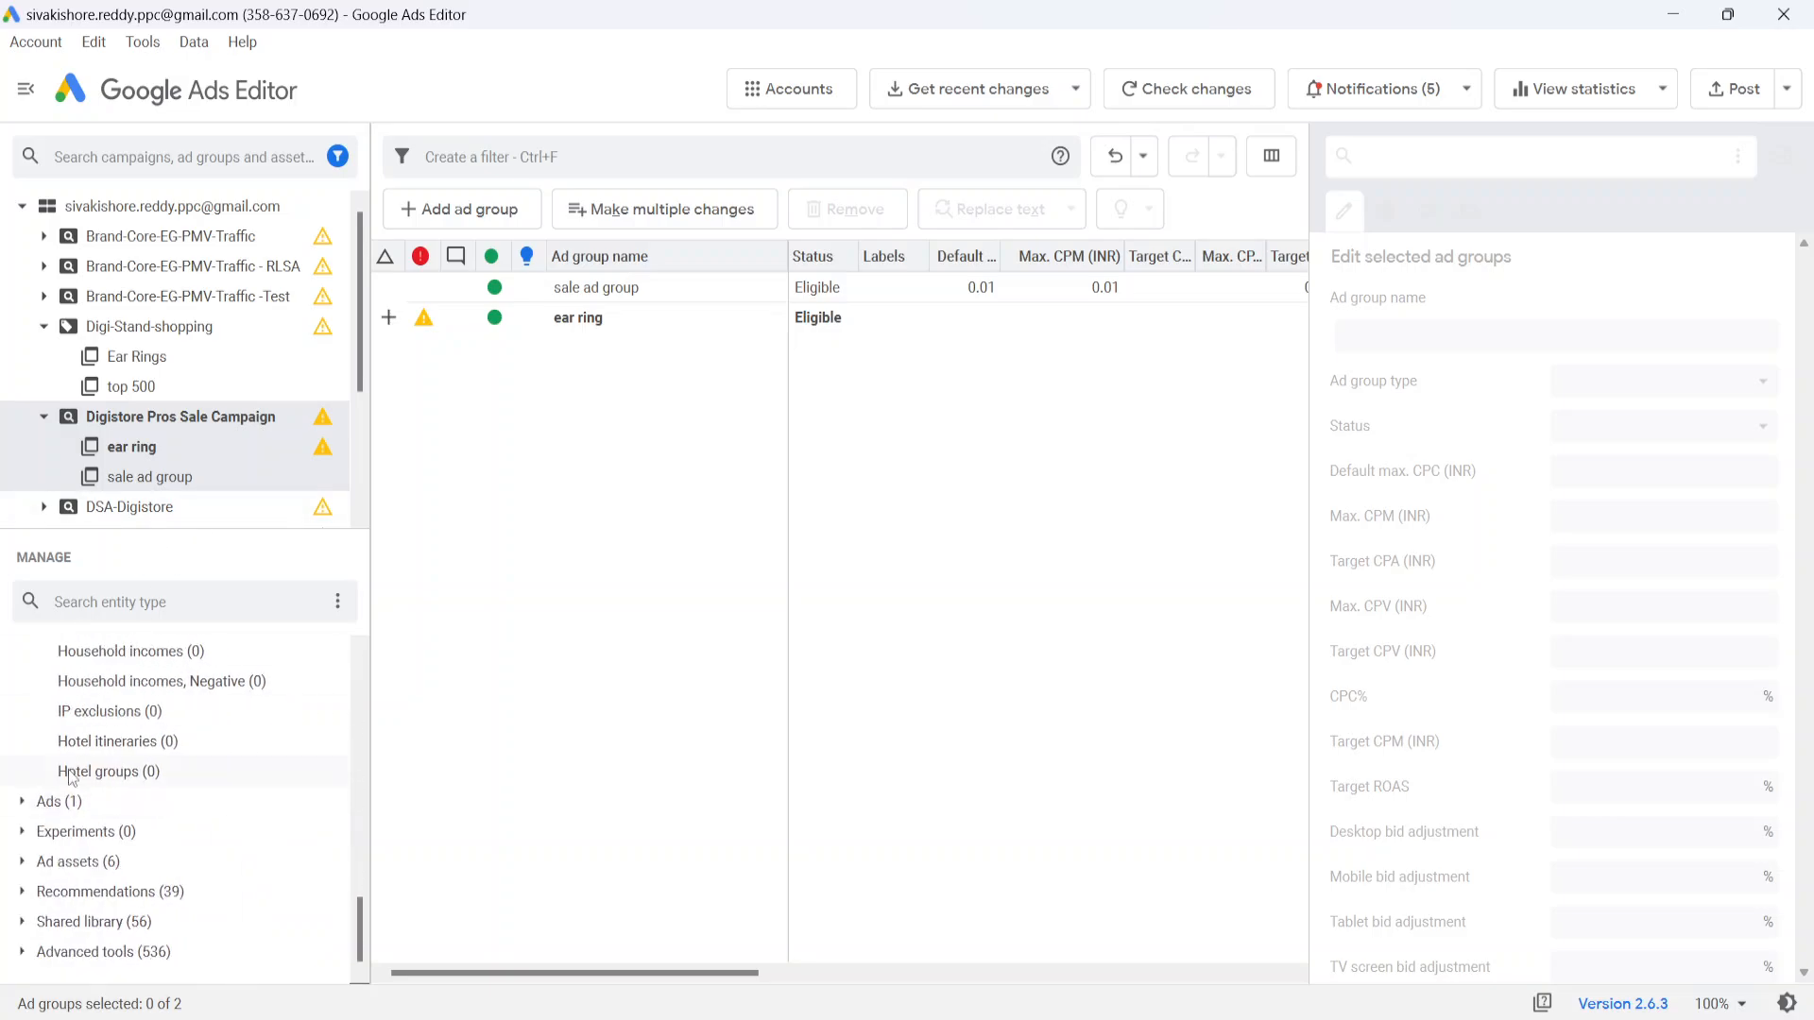
{"action": "scroll", "coordinate": [134, 805], "scroll_direction": "up", "scroll_amount": 5}
{"action": "scroll", "coordinate": [64, 784], "scroll_direction": "up", "scroll_amount": 2}
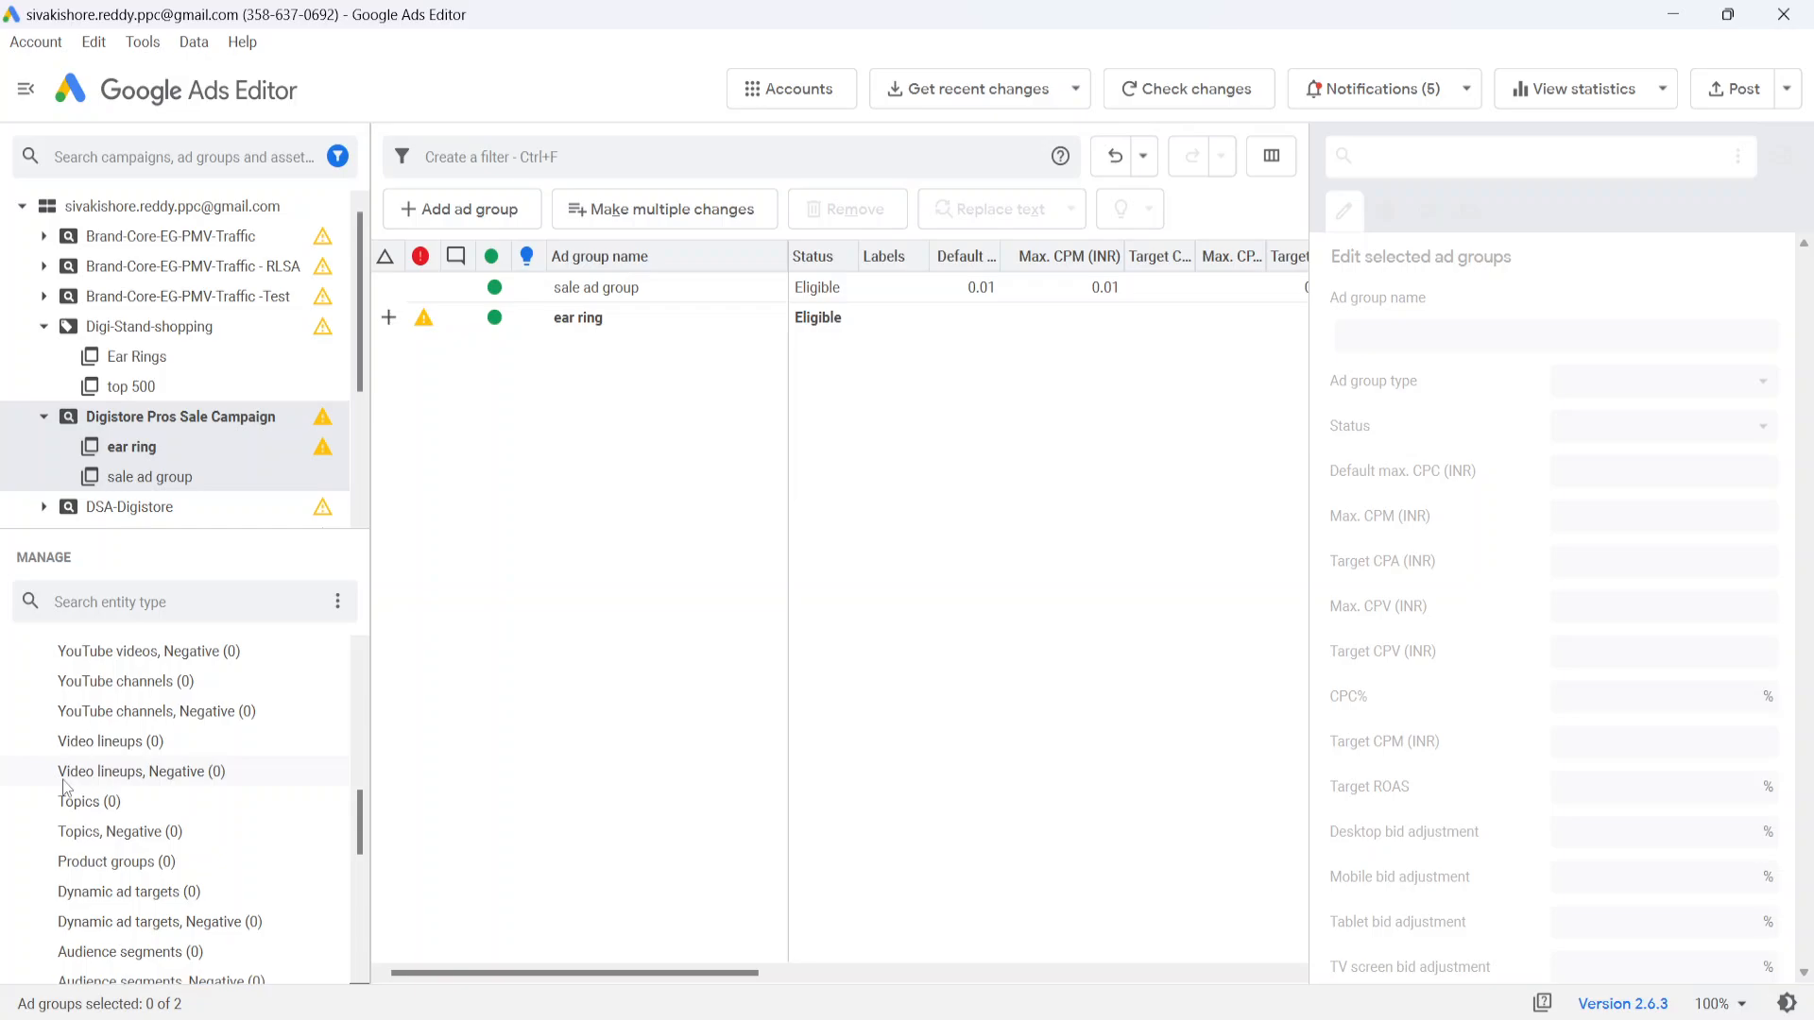
{"action": "left_click", "coordinate": [116, 866]}
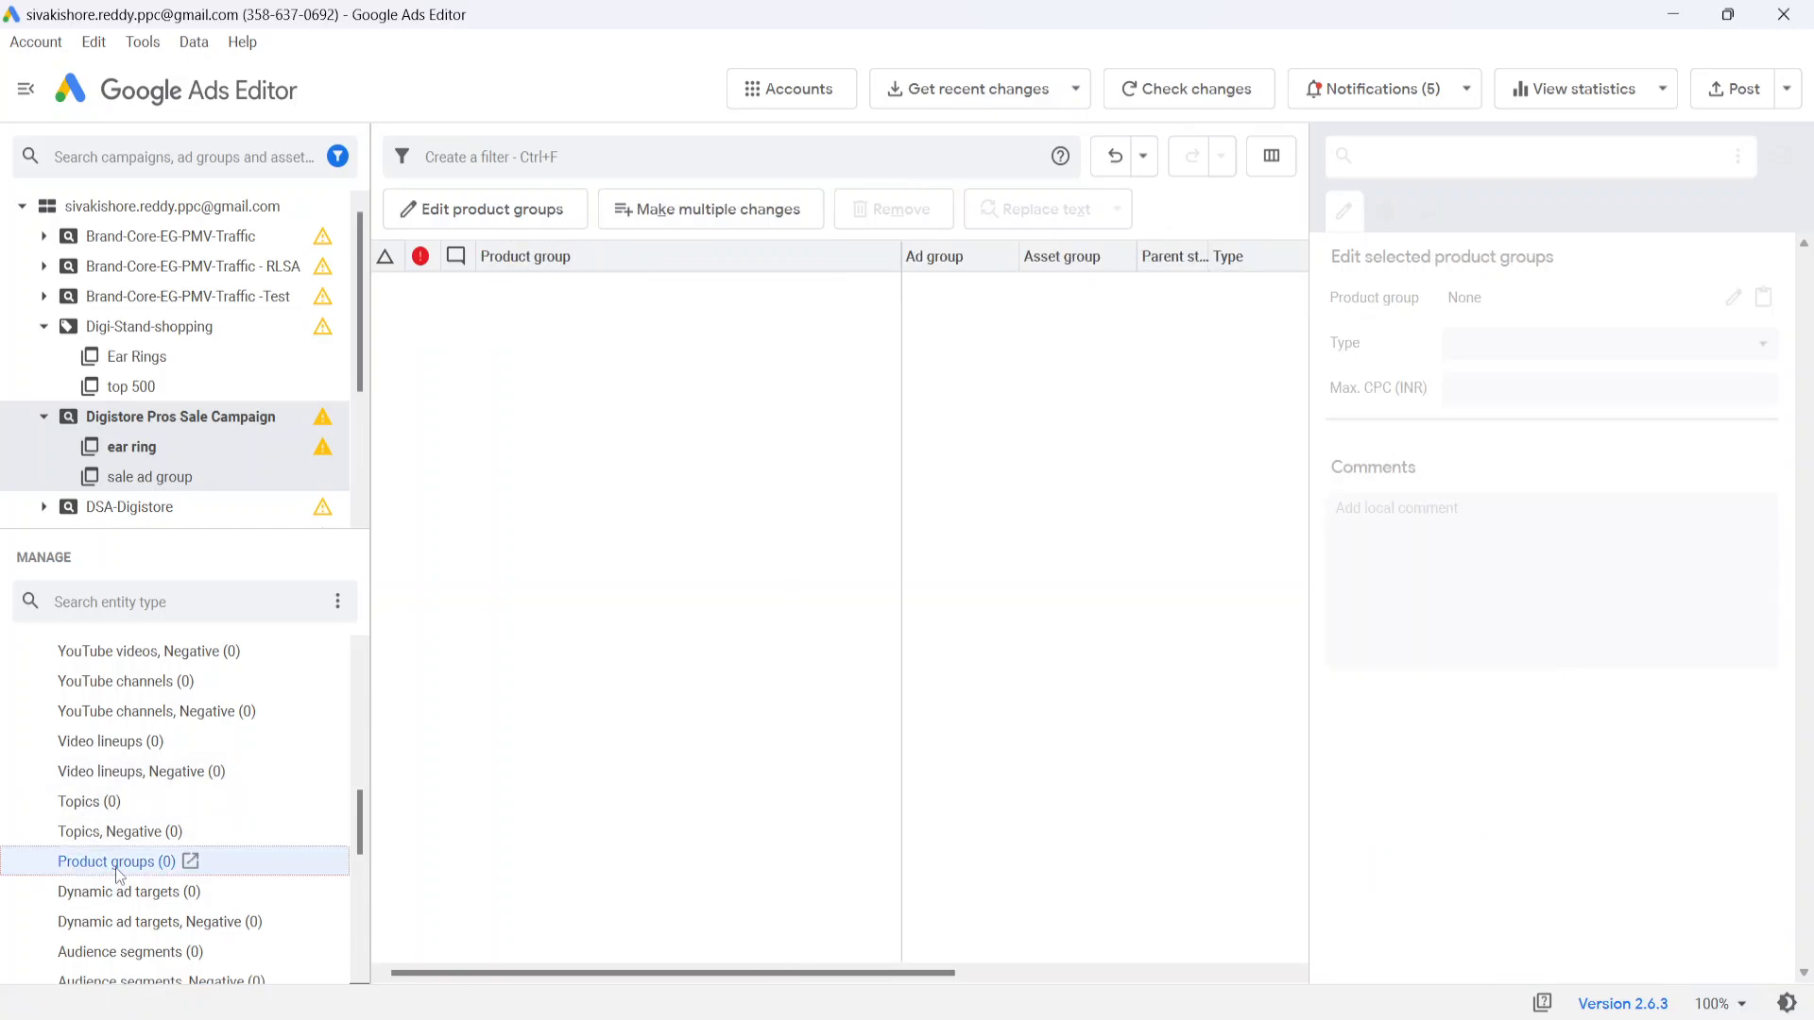
{"action": "left_click", "coordinate": [142, 447]}
{"action": "left_click", "coordinate": [154, 480]}
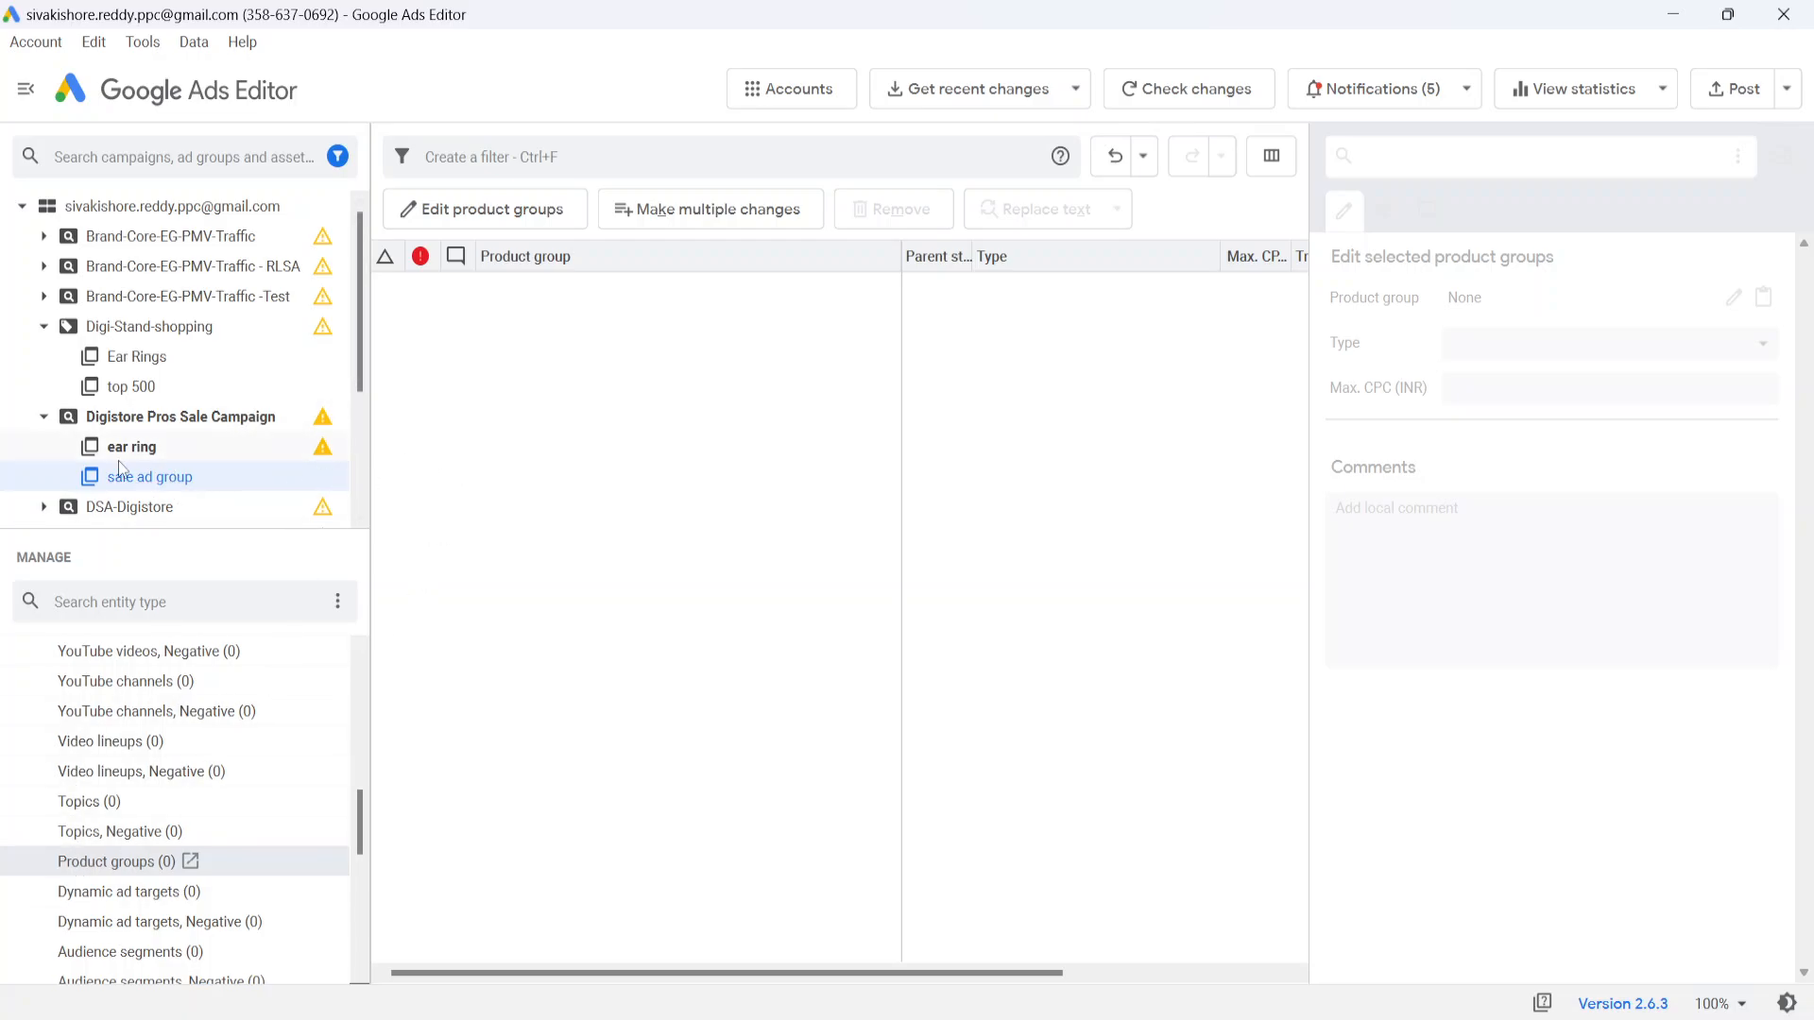
Look through the entity types for sale ad group and show its ad group settings
{"action": "scroll", "coordinate": [204, 416], "scroll_direction": "down", "scroll_amount": 1}
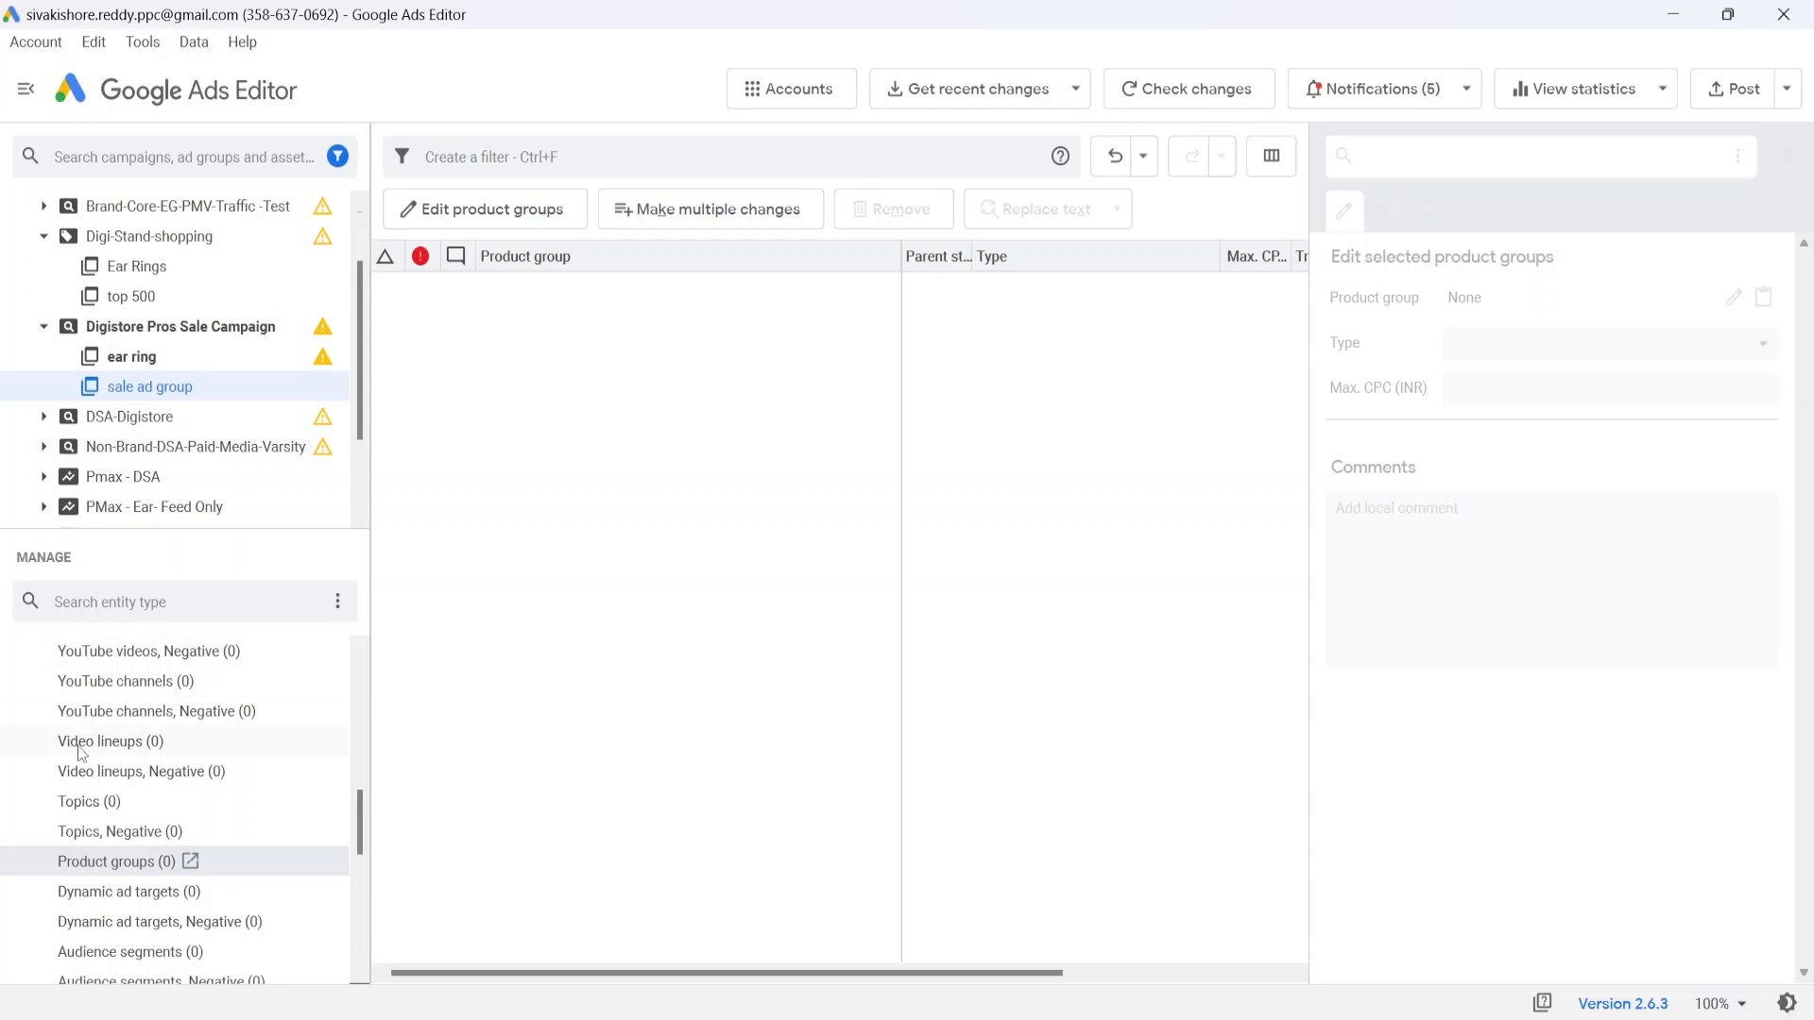
{"action": "scroll", "coordinate": [80, 753], "scroll_direction": "down", "scroll_amount": 2}
{"action": "scroll", "coordinate": [80, 753], "scroll_direction": "down", "scroll_amount": 5}
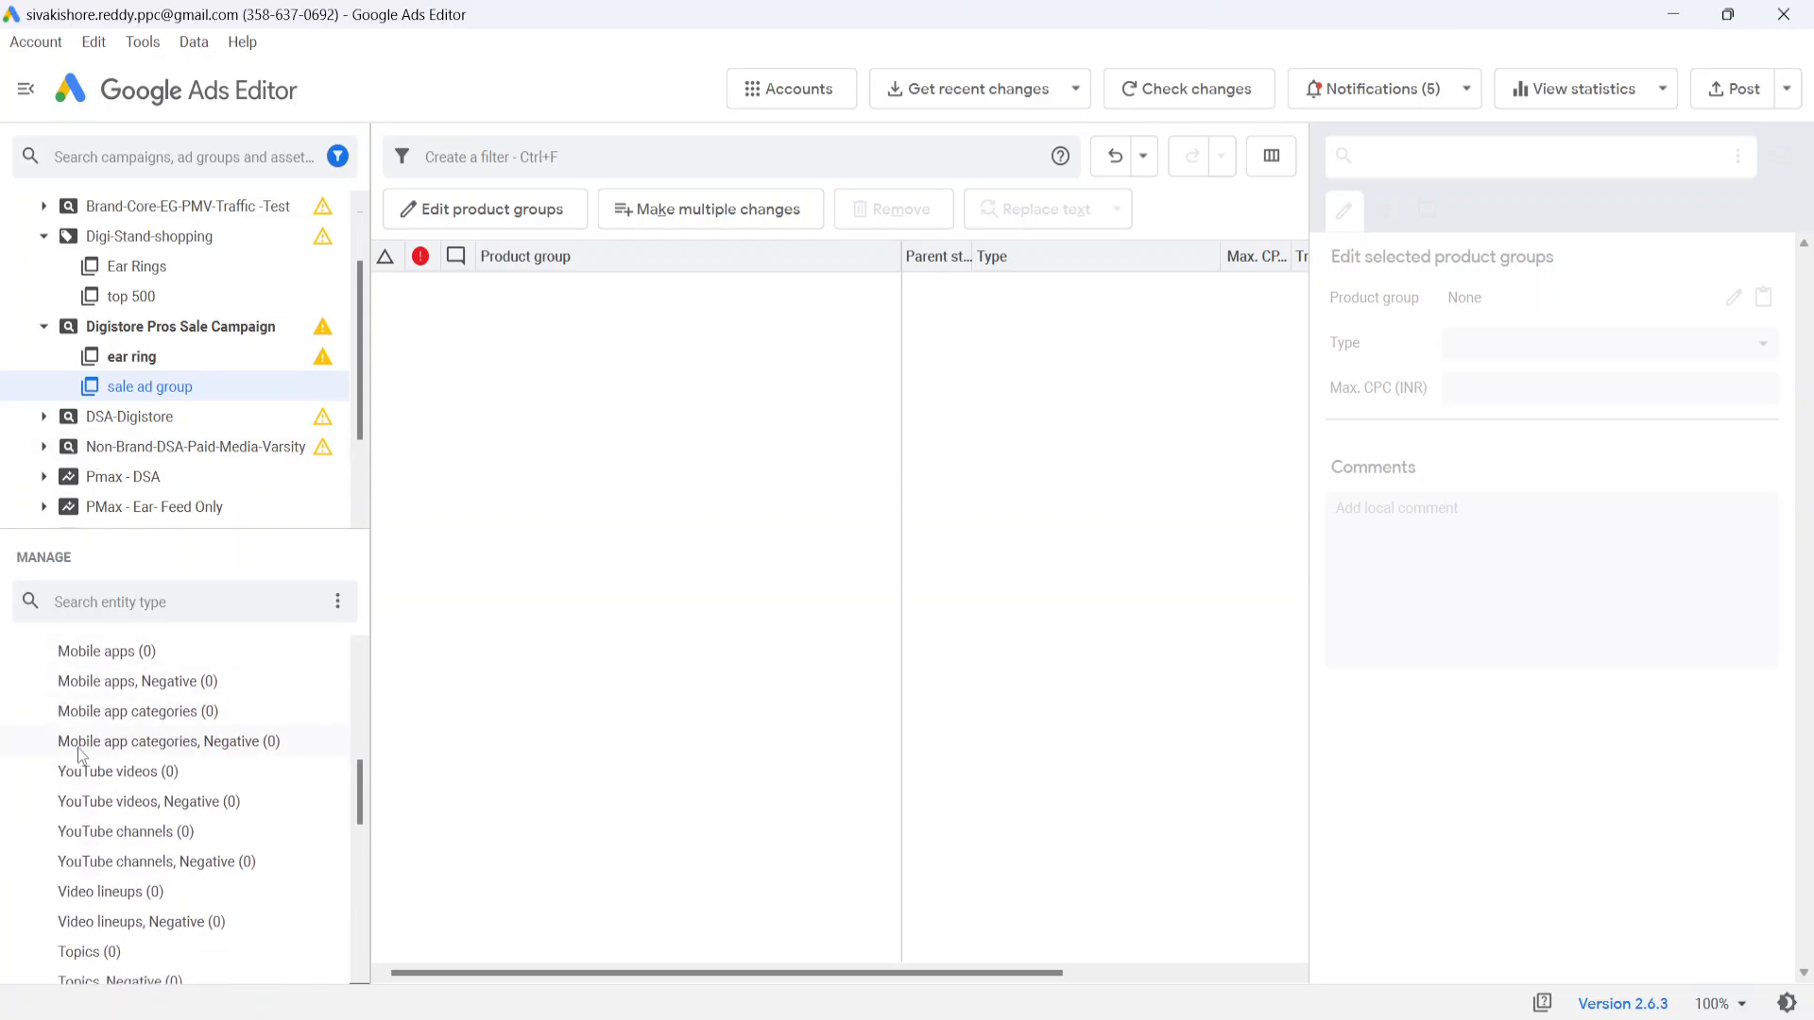
{"action": "scroll", "coordinate": [80, 753], "scroll_direction": "up", "scroll_amount": 8}
{"action": "scroll", "coordinate": [80, 753], "scroll_direction": "down", "scroll_amount": 7}
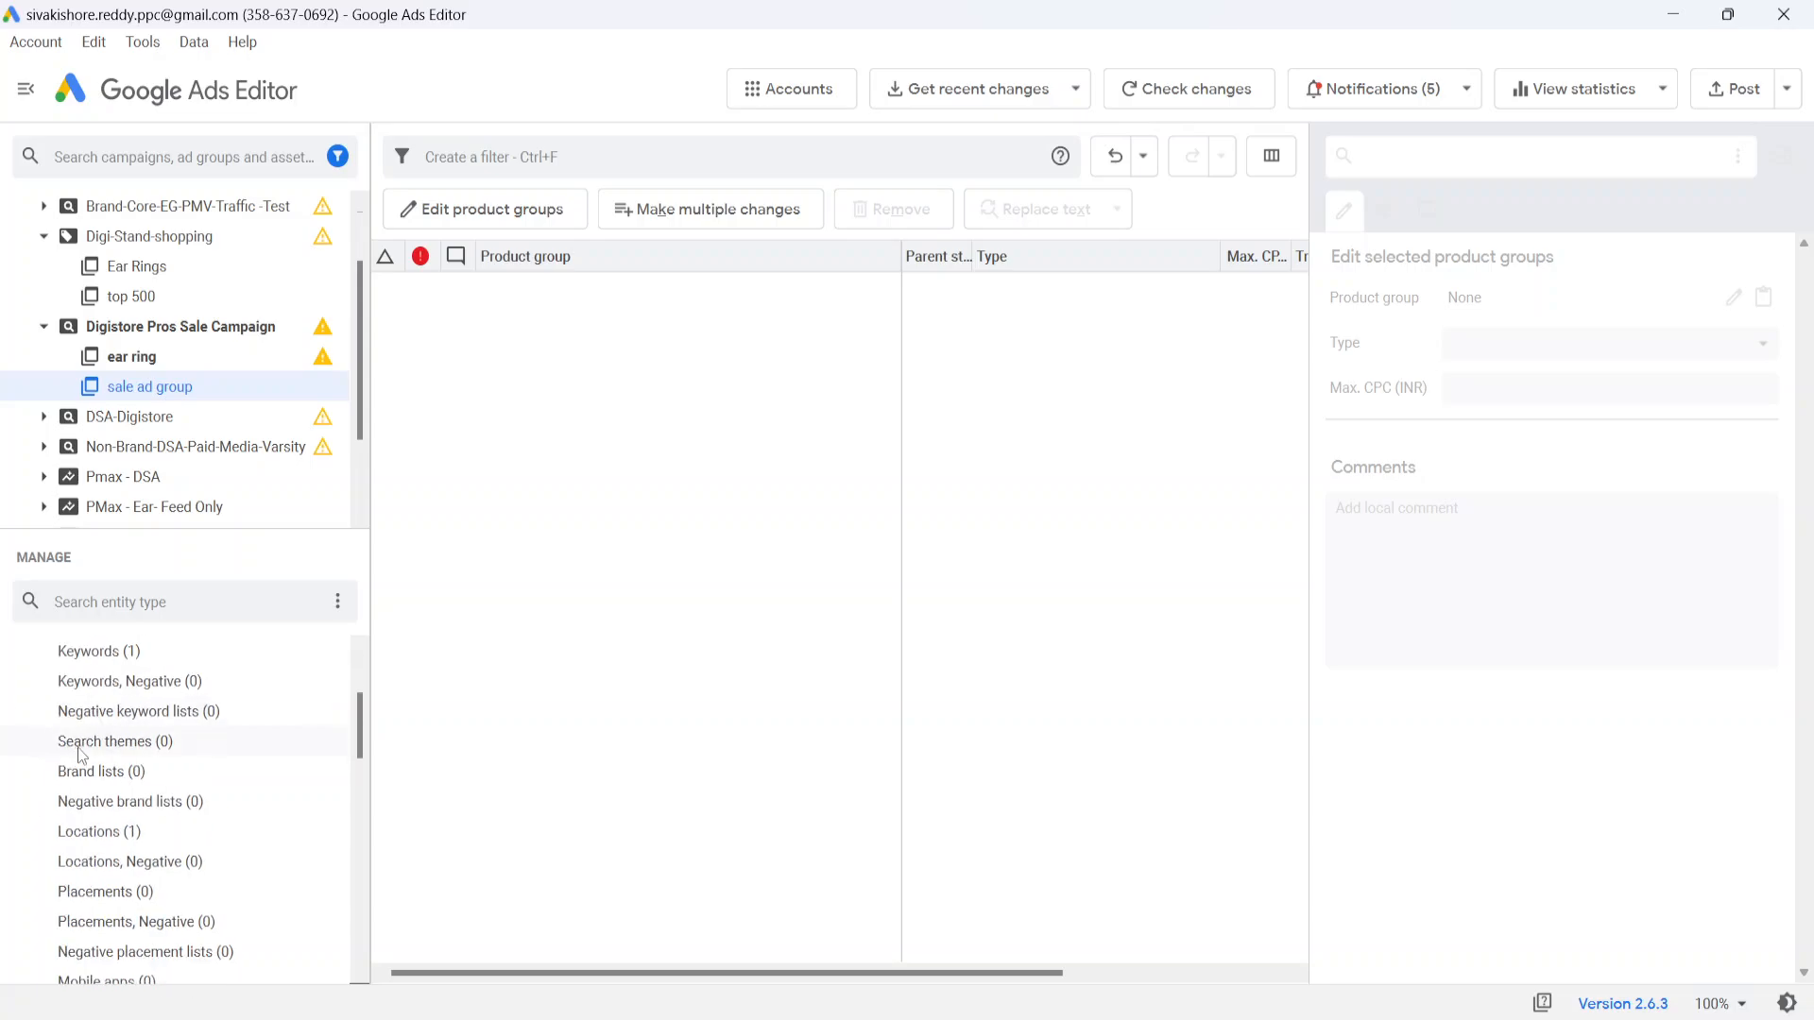
{"action": "scroll", "coordinate": [81, 753], "scroll_direction": "up", "scroll_amount": 5}
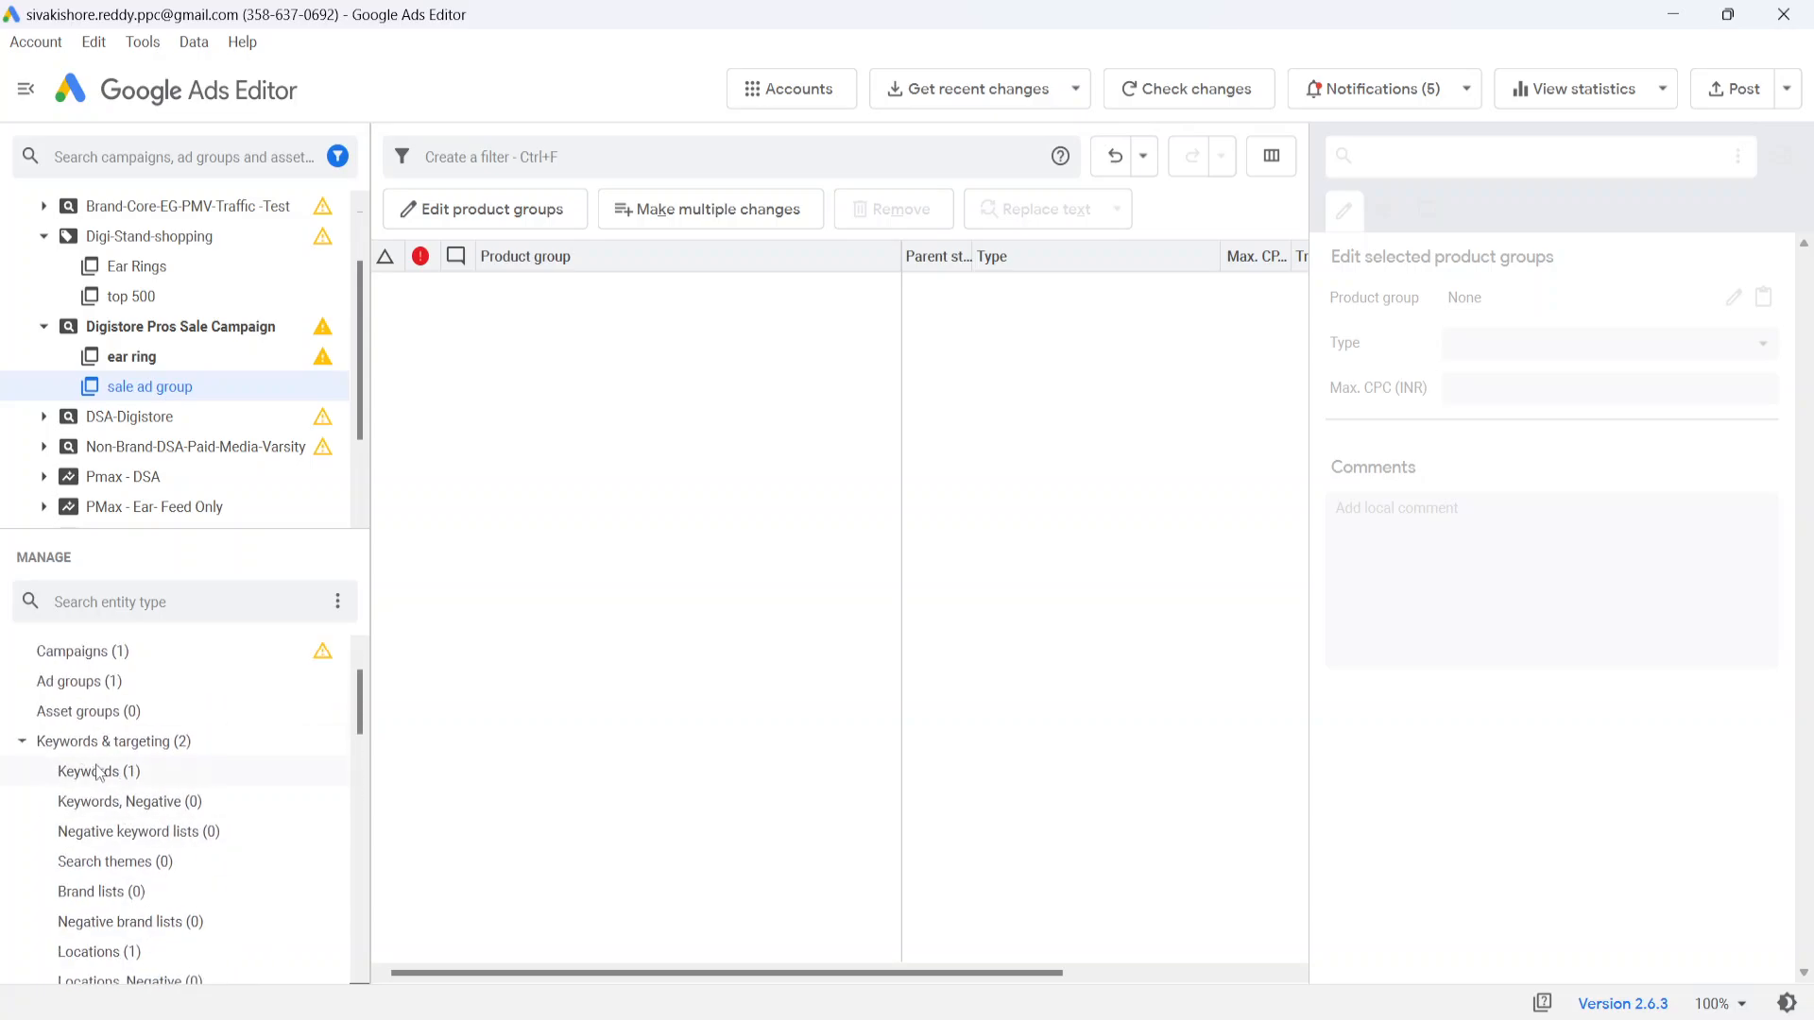
{"action": "left_click", "coordinate": [116, 715]}
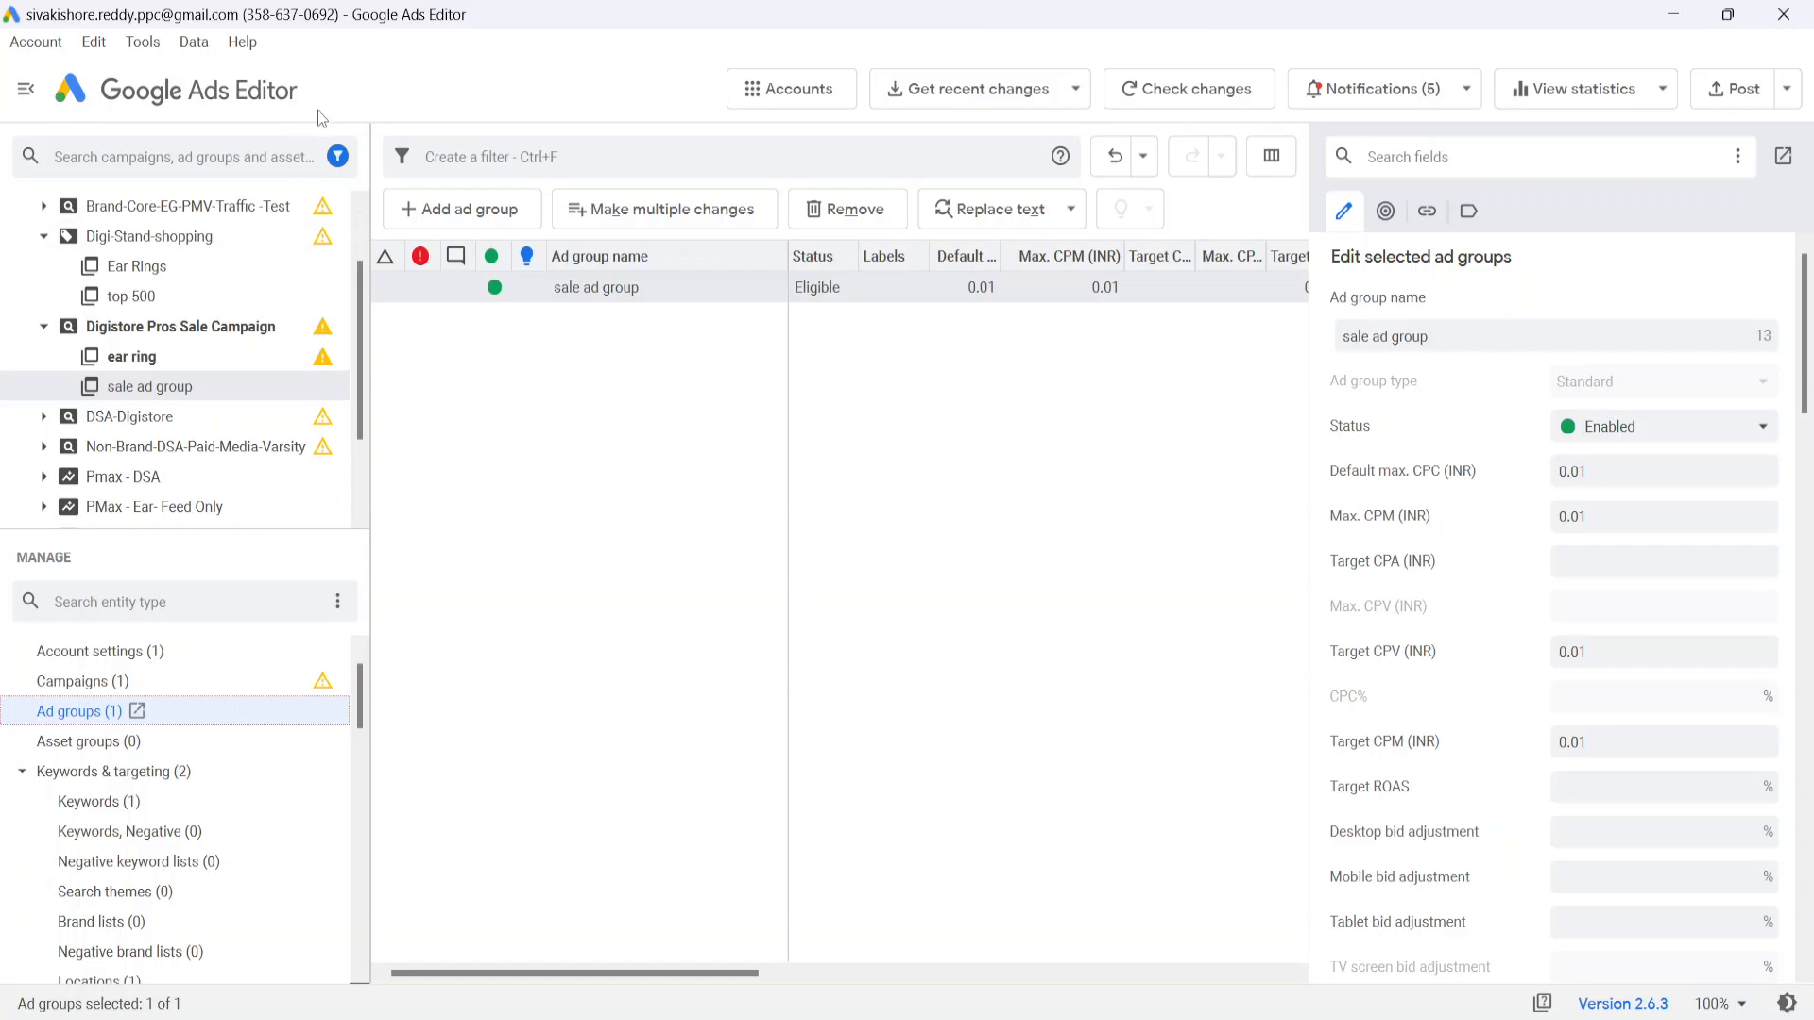
Filter the campaign tree to Shopping campaigns and show the product groups of the New-Sale ad group
{"action": "left_click", "coordinate": [338, 157]}
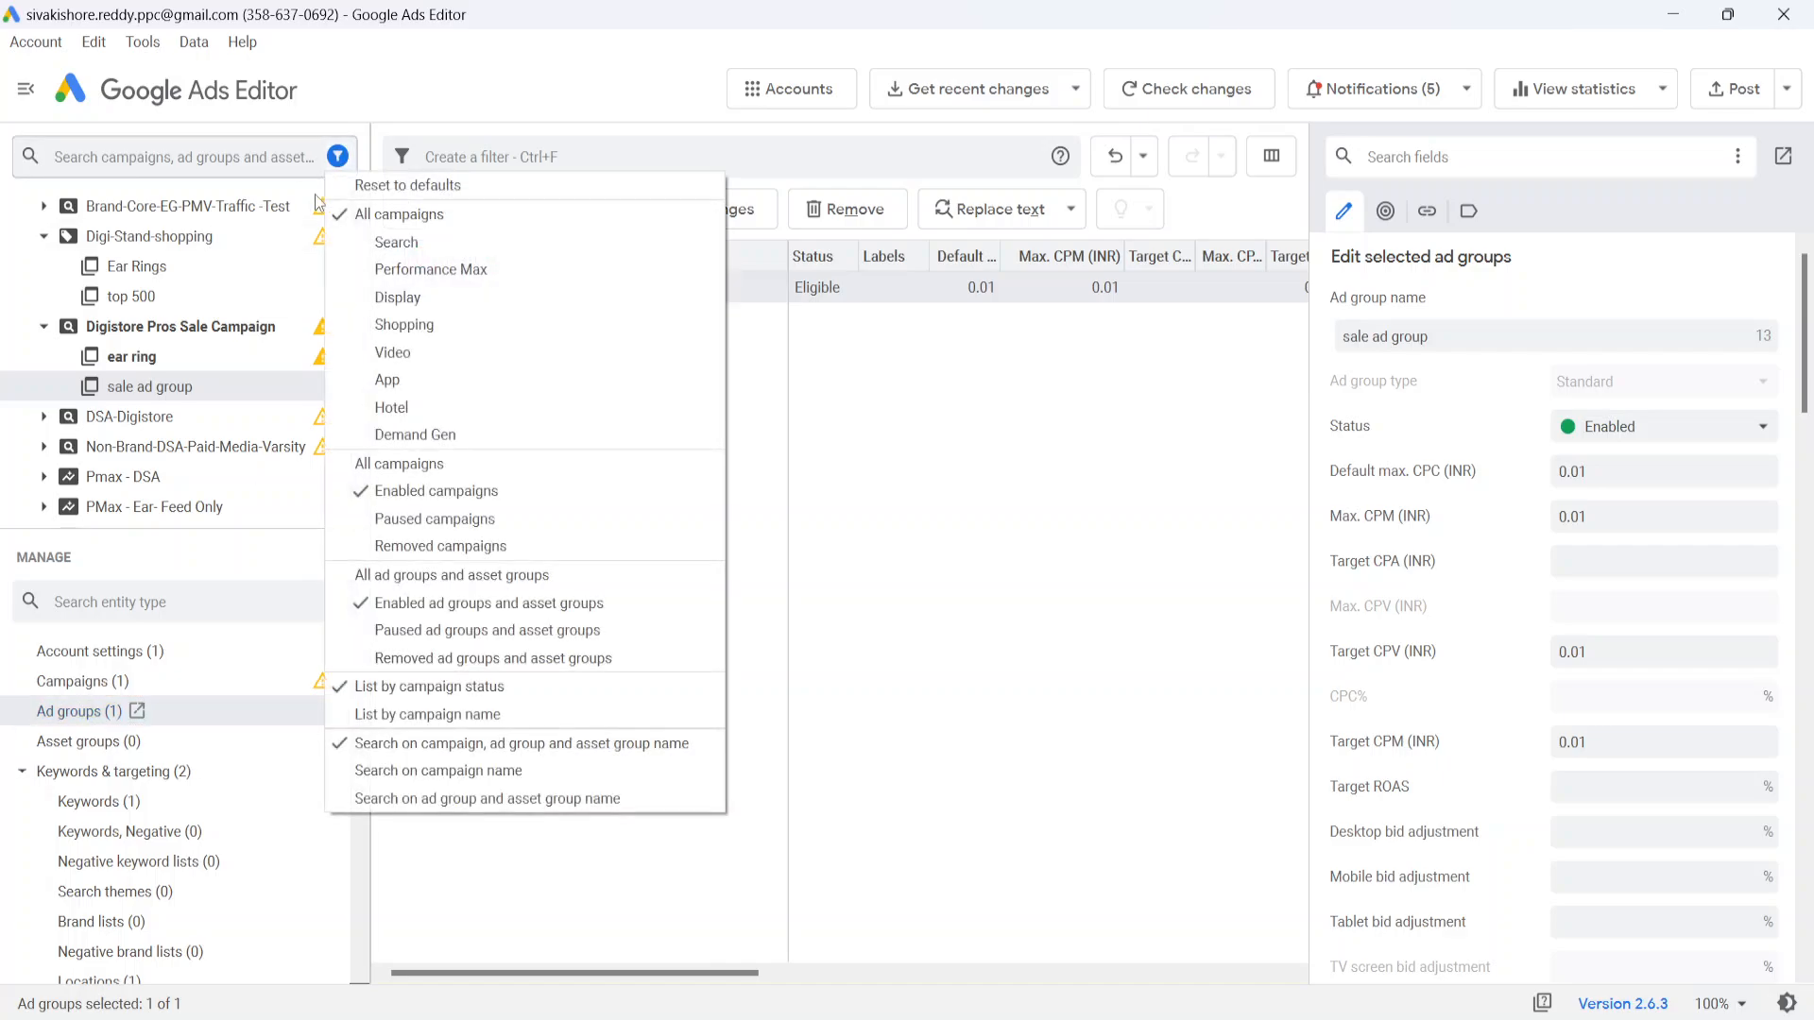
{"action": "left_click", "coordinate": [426, 329]}
{"action": "left_click", "coordinate": [168, 355]}
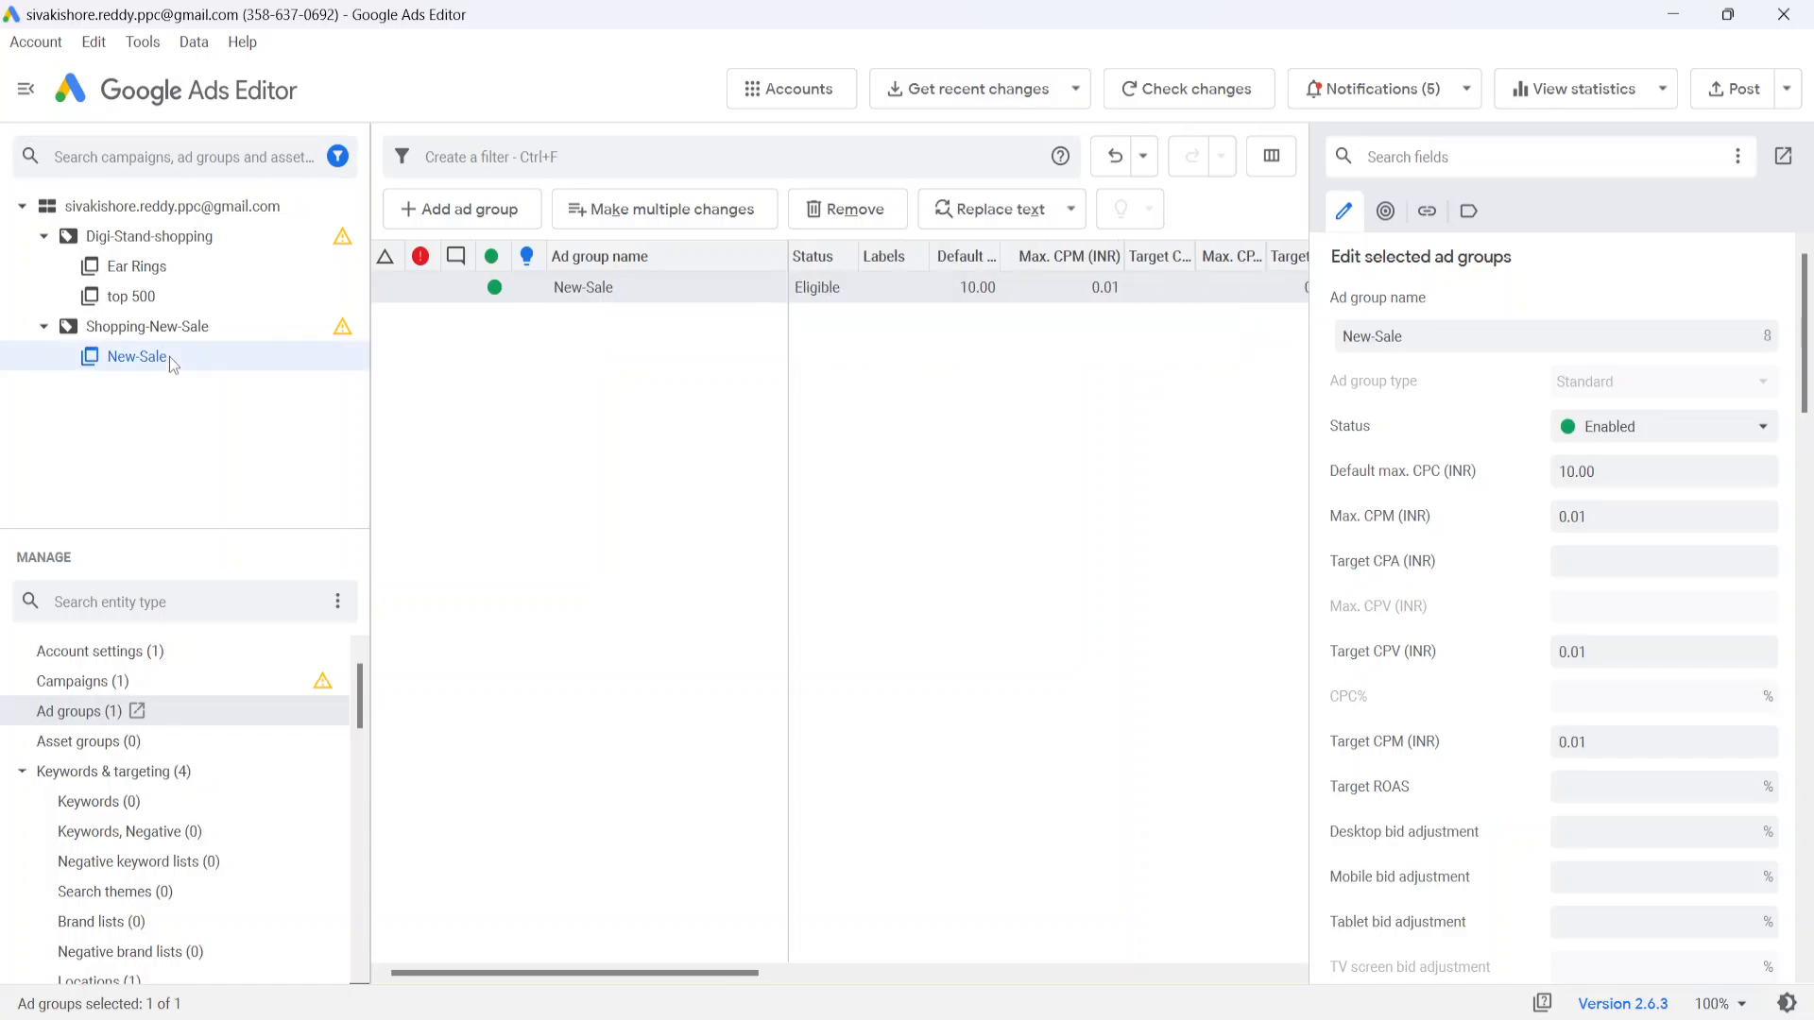
{"action": "scroll", "coordinate": [104, 783], "scroll_direction": "down", "scroll_amount": 15}
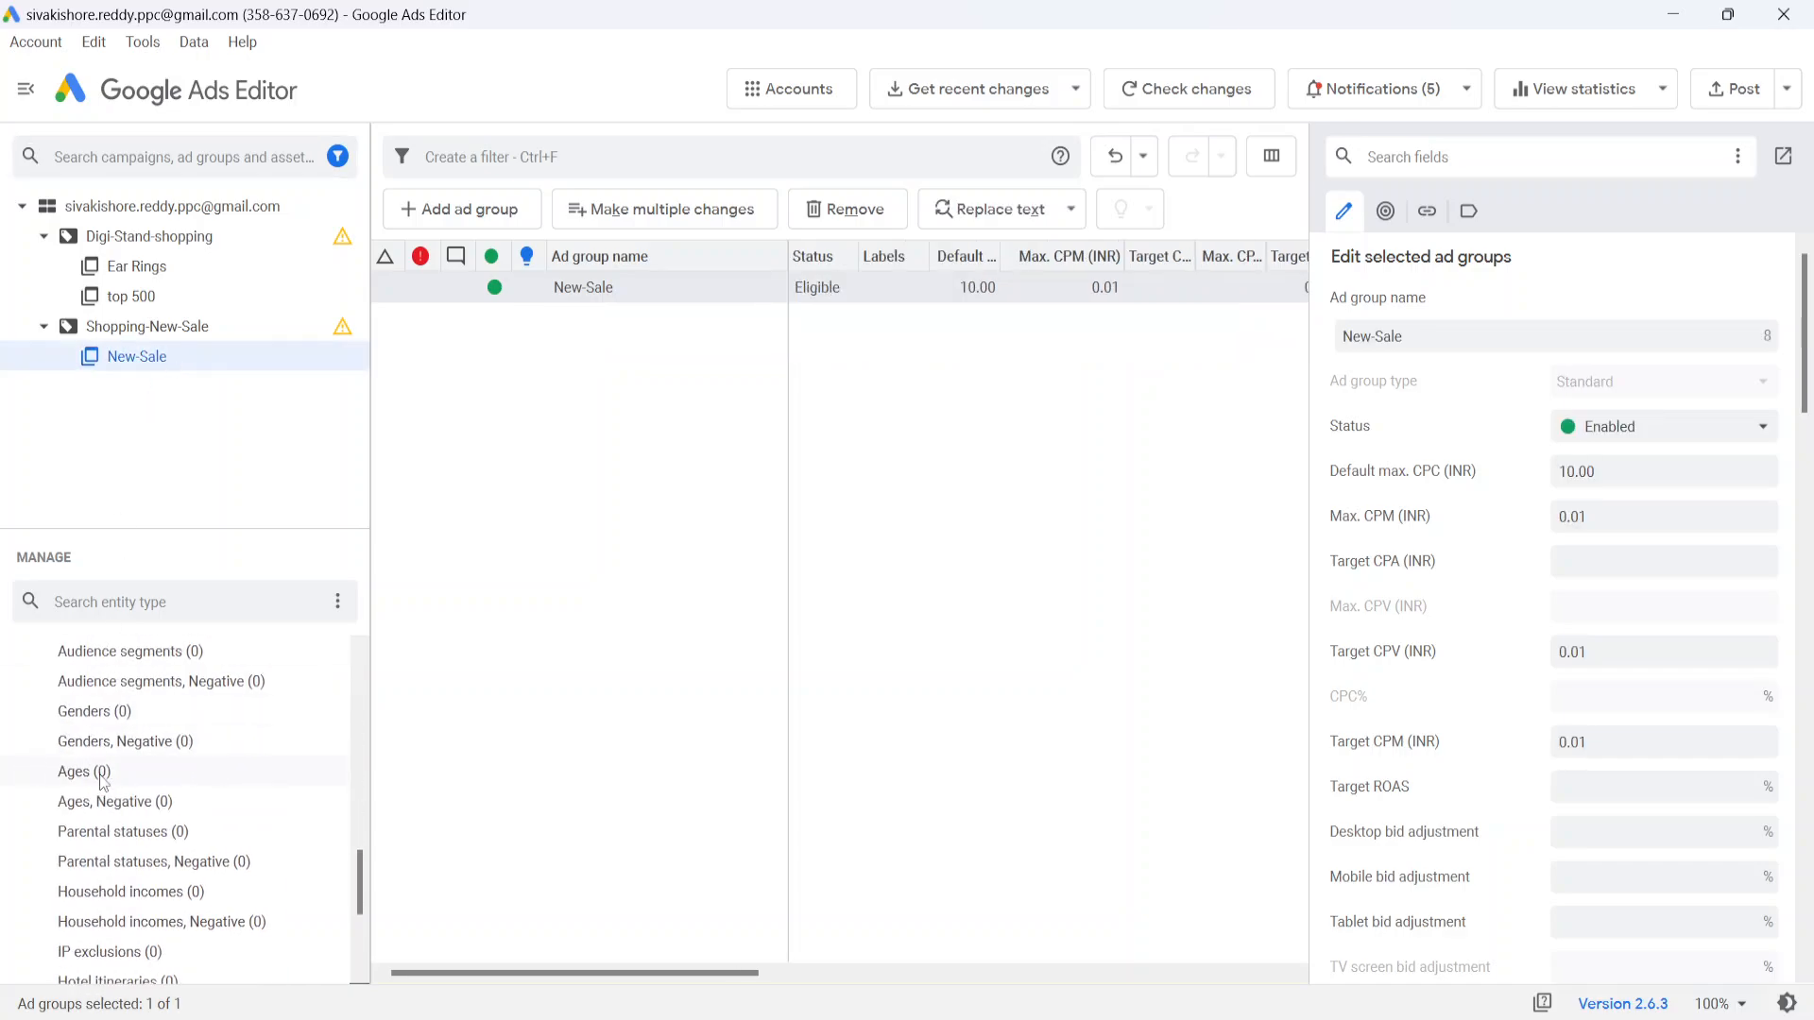
{"action": "scroll", "coordinate": [102, 783], "scroll_direction": "down", "scroll_amount": 5}
{"action": "scroll", "coordinate": [102, 782], "scroll_direction": "up", "scroll_amount": 5}
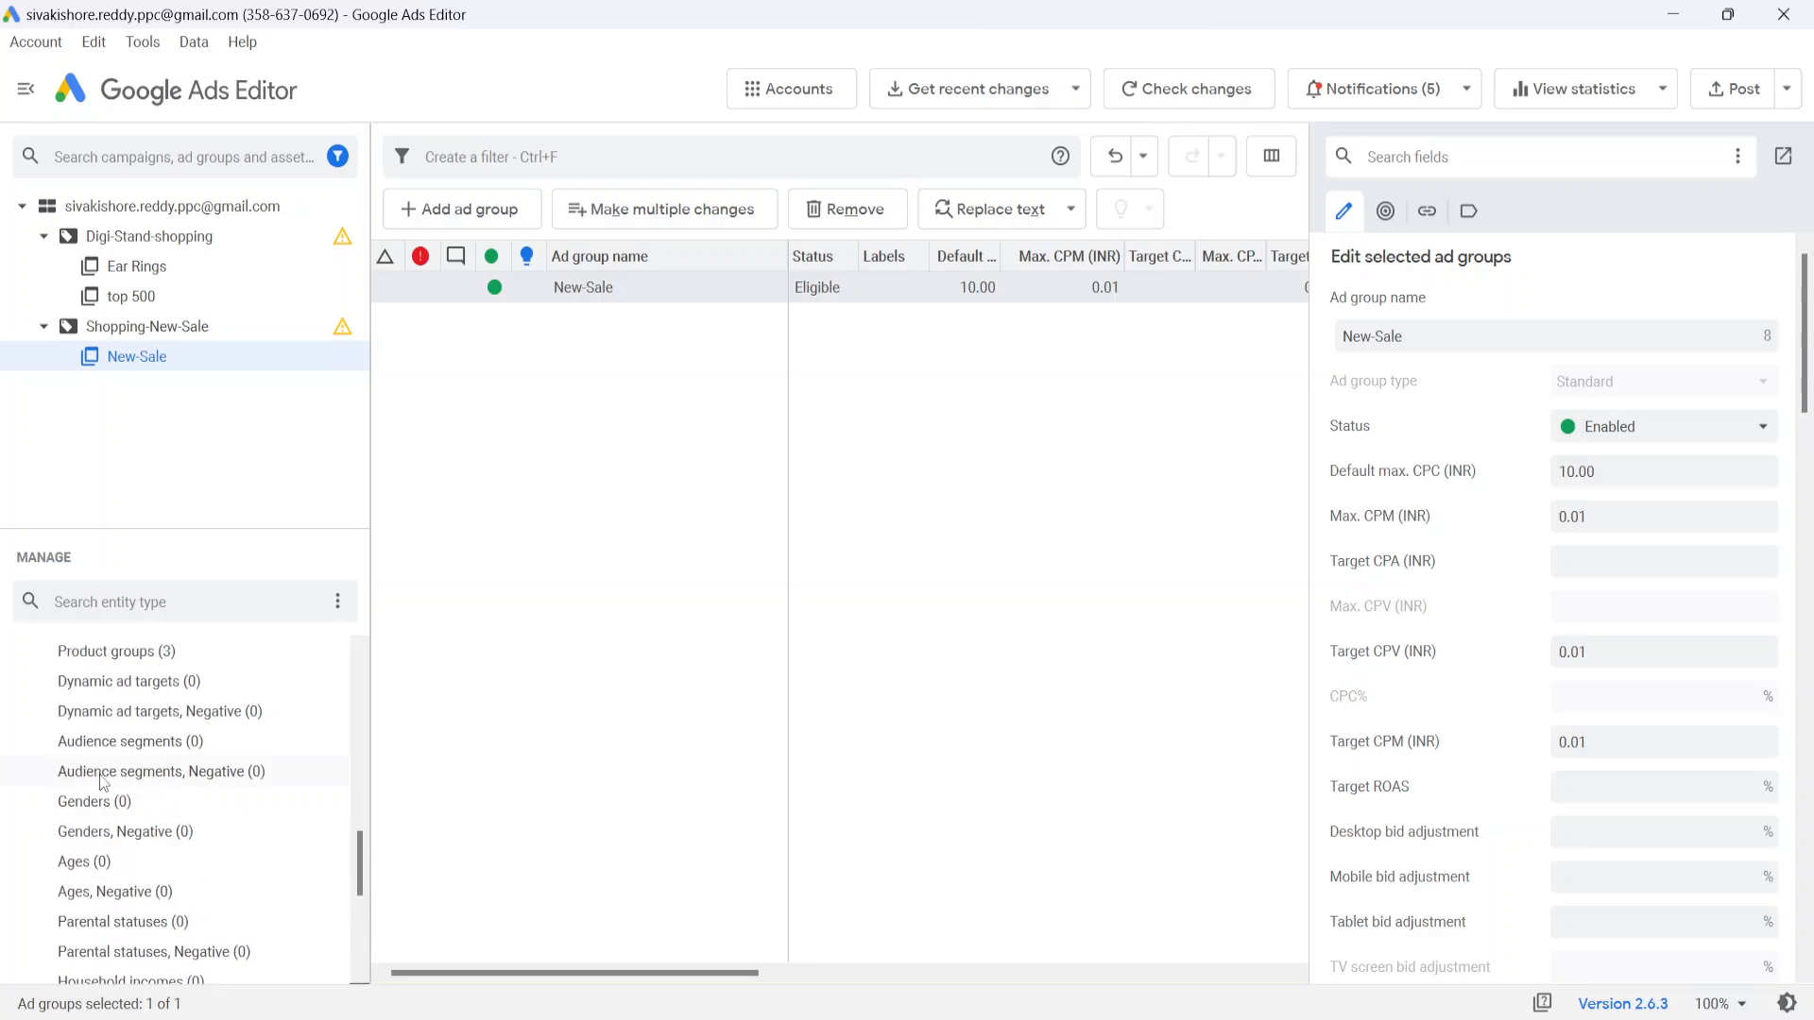
{"action": "left_click", "coordinate": [106, 803]}
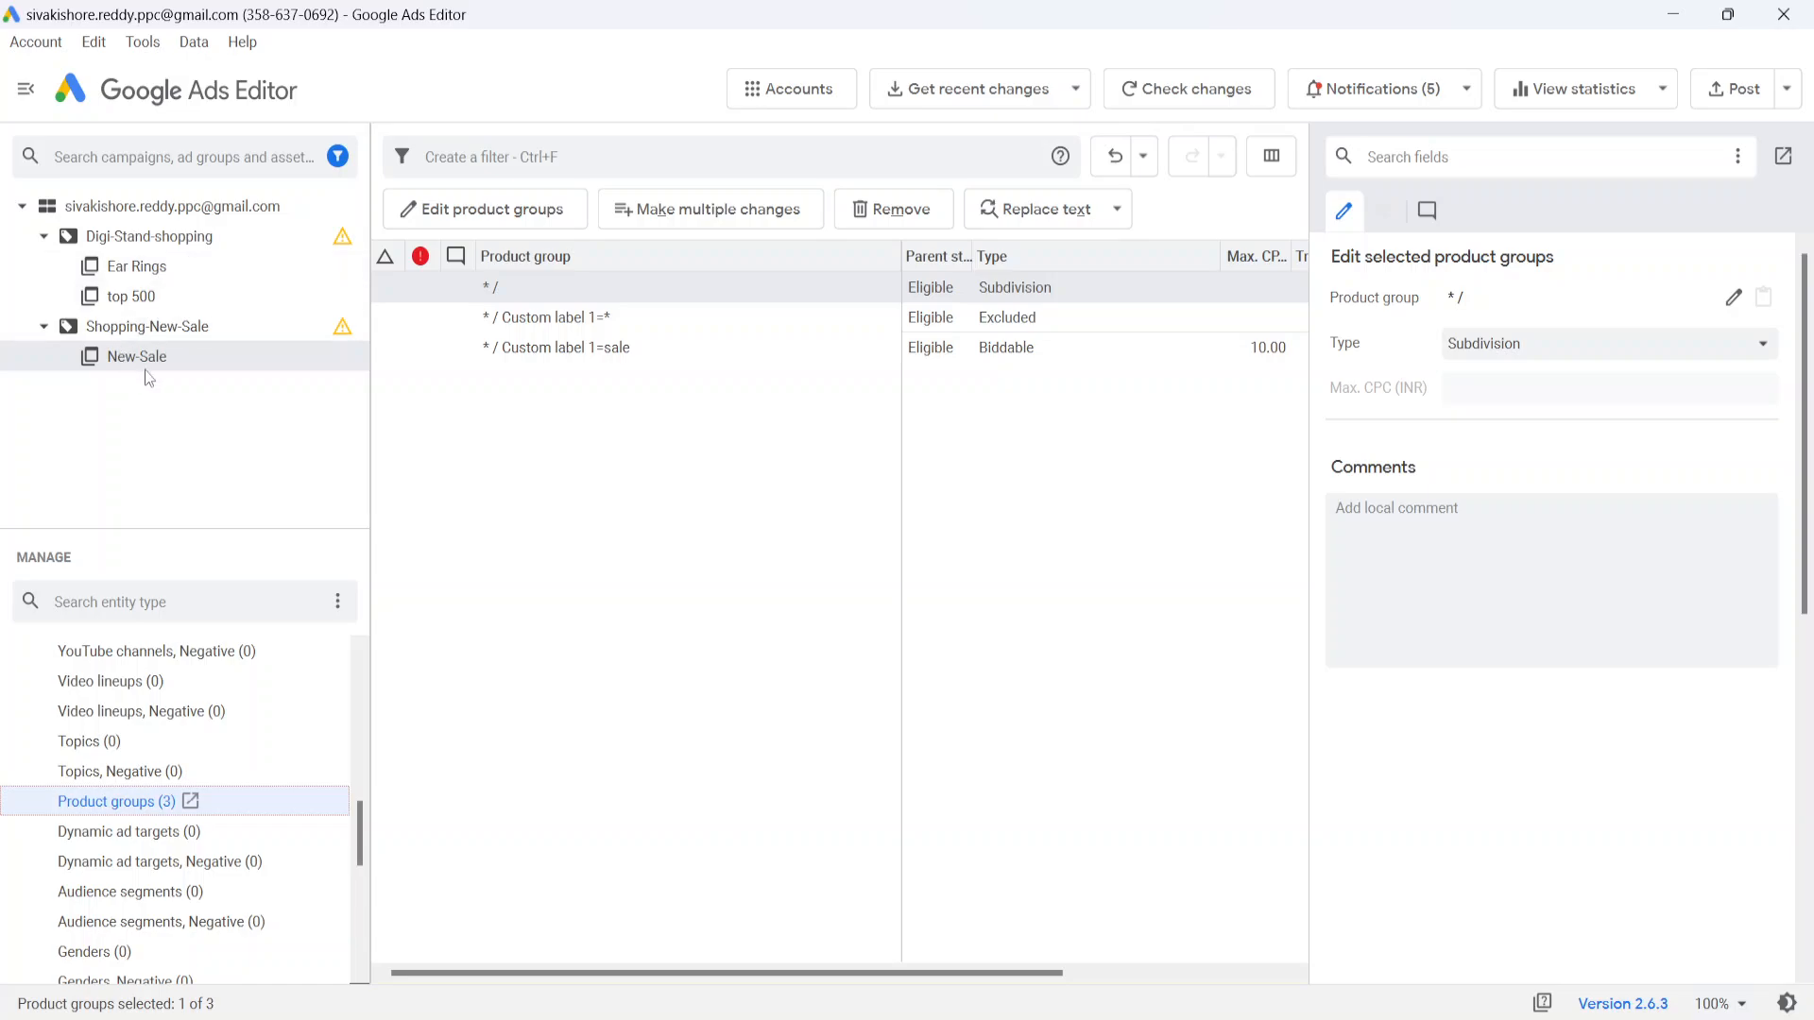
Set the campaign tree filter back to all campaign types
{"action": "left_click", "coordinate": [337, 155]}
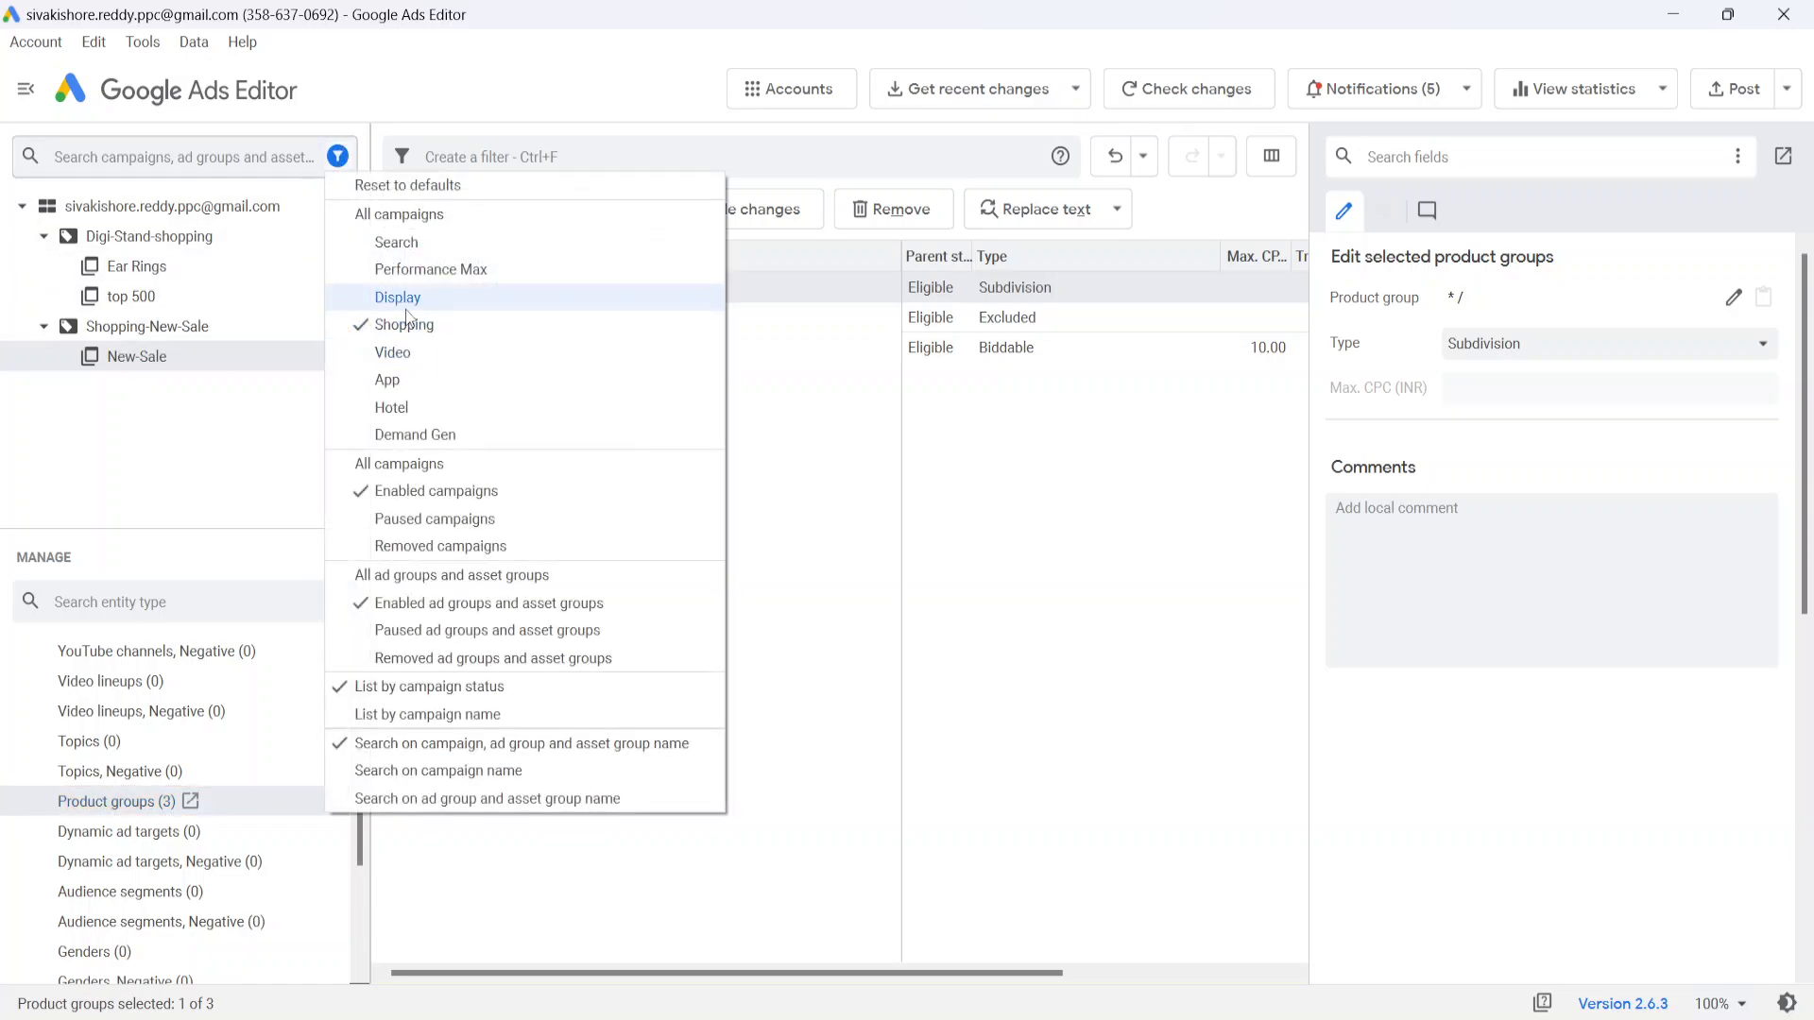
{"action": "left_click", "coordinate": [390, 244]}
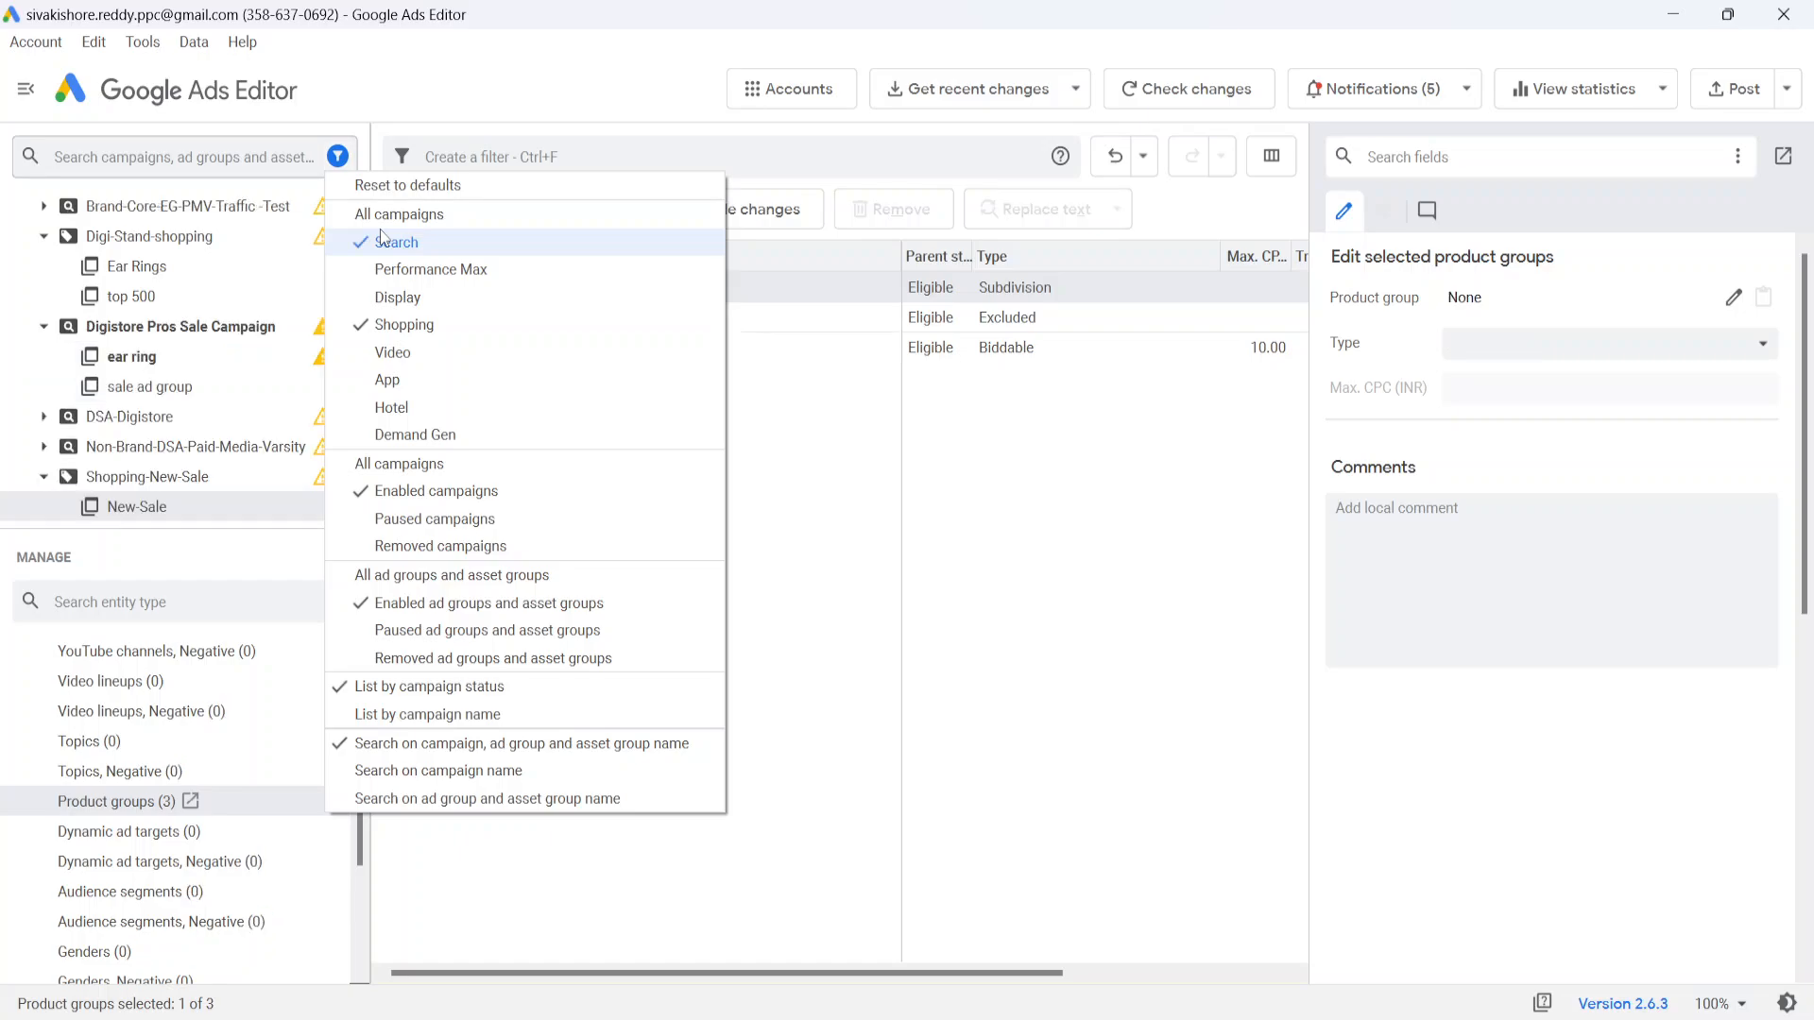
{"action": "left_click", "coordinate": [381, 215]}
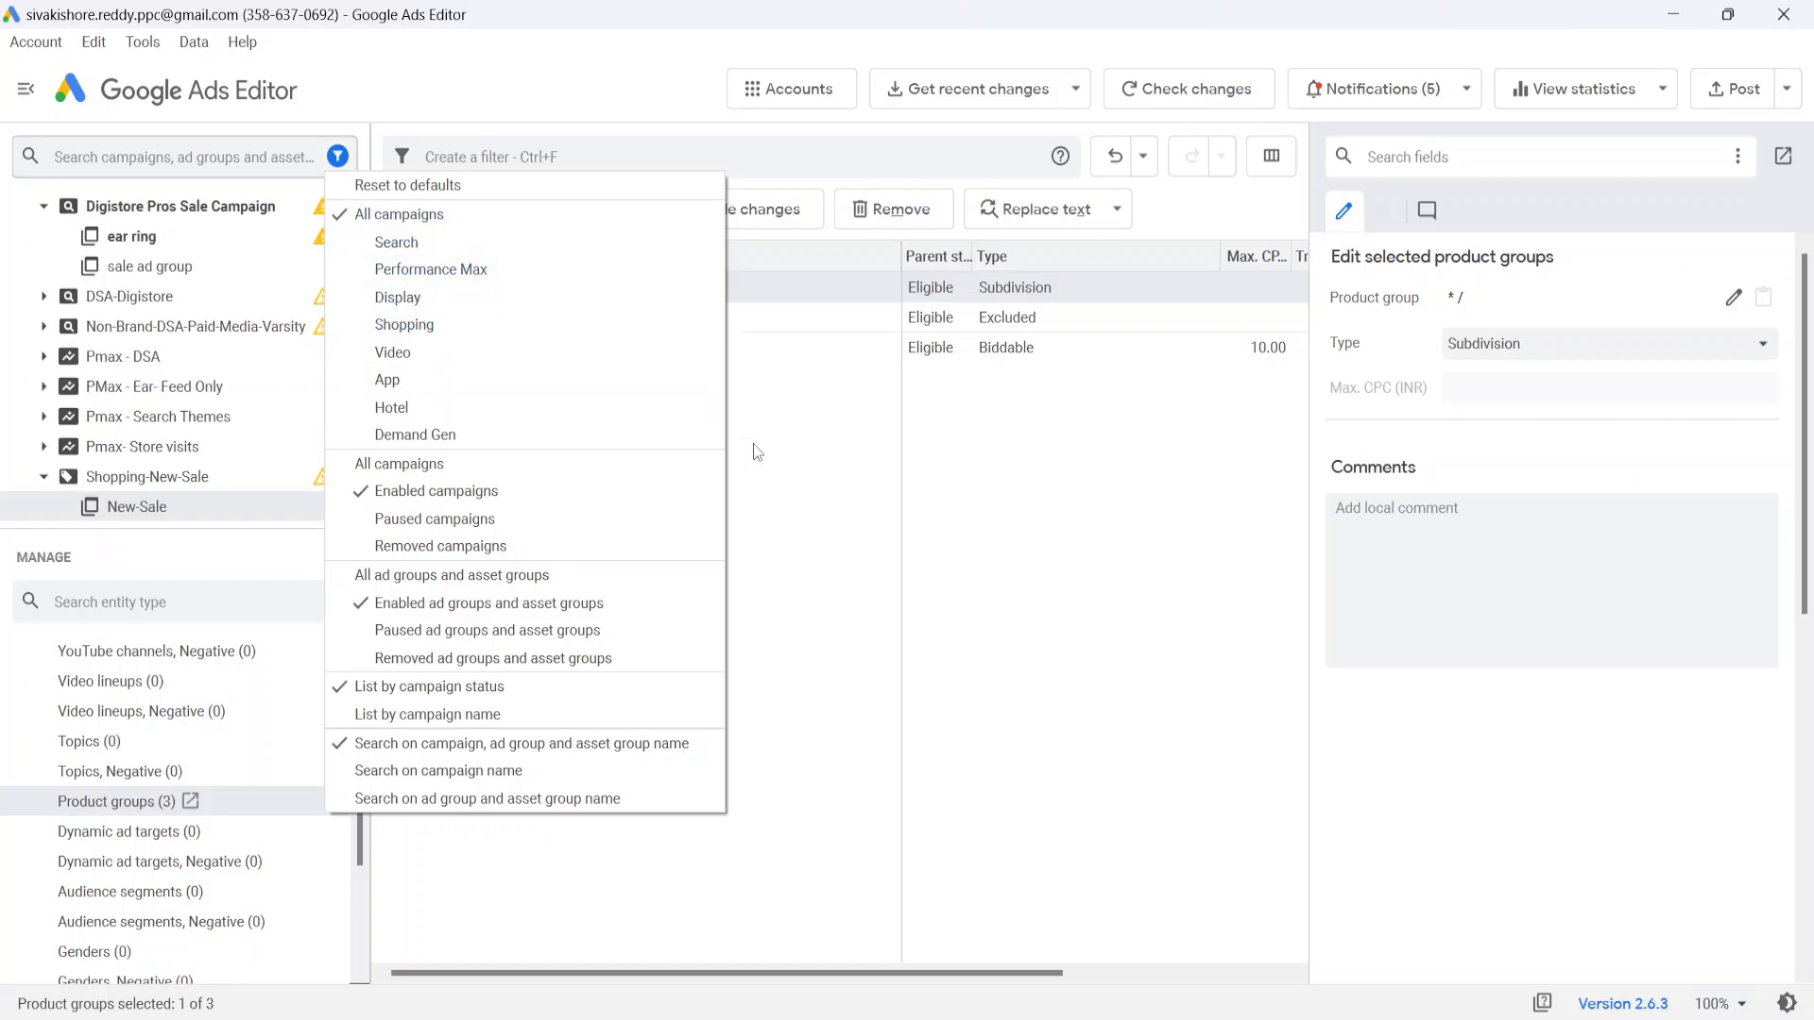
{"action": "left_click", "coordinate": [808, 491]}
Recheck the product groups of the ear ring and sale ad group ad groups in the Digistore Pros Sale Campaign
{"action": "scroll", "coordinate": [306, 393], "scroll_direction": "up", "scroll_amount": 2}
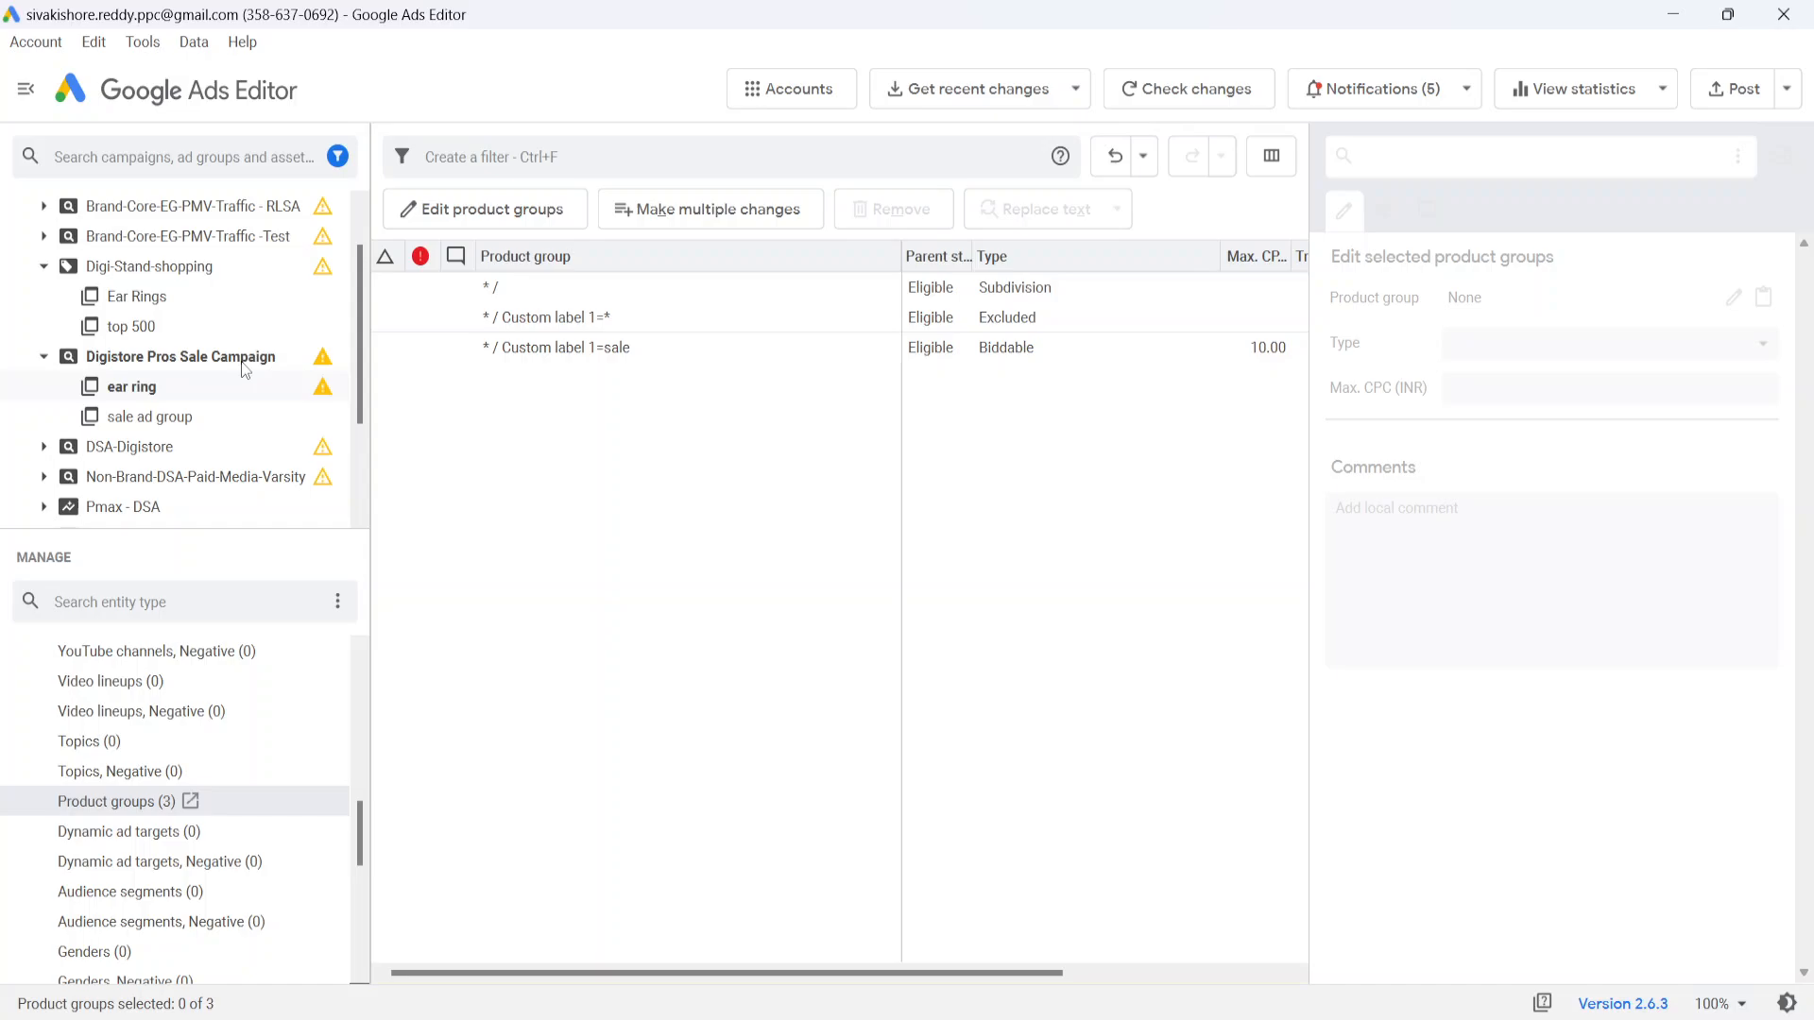
{"action": "left_click", "coordinate": [183, 387]}
{"action": "left_click", "coordinate": [174, 421]}
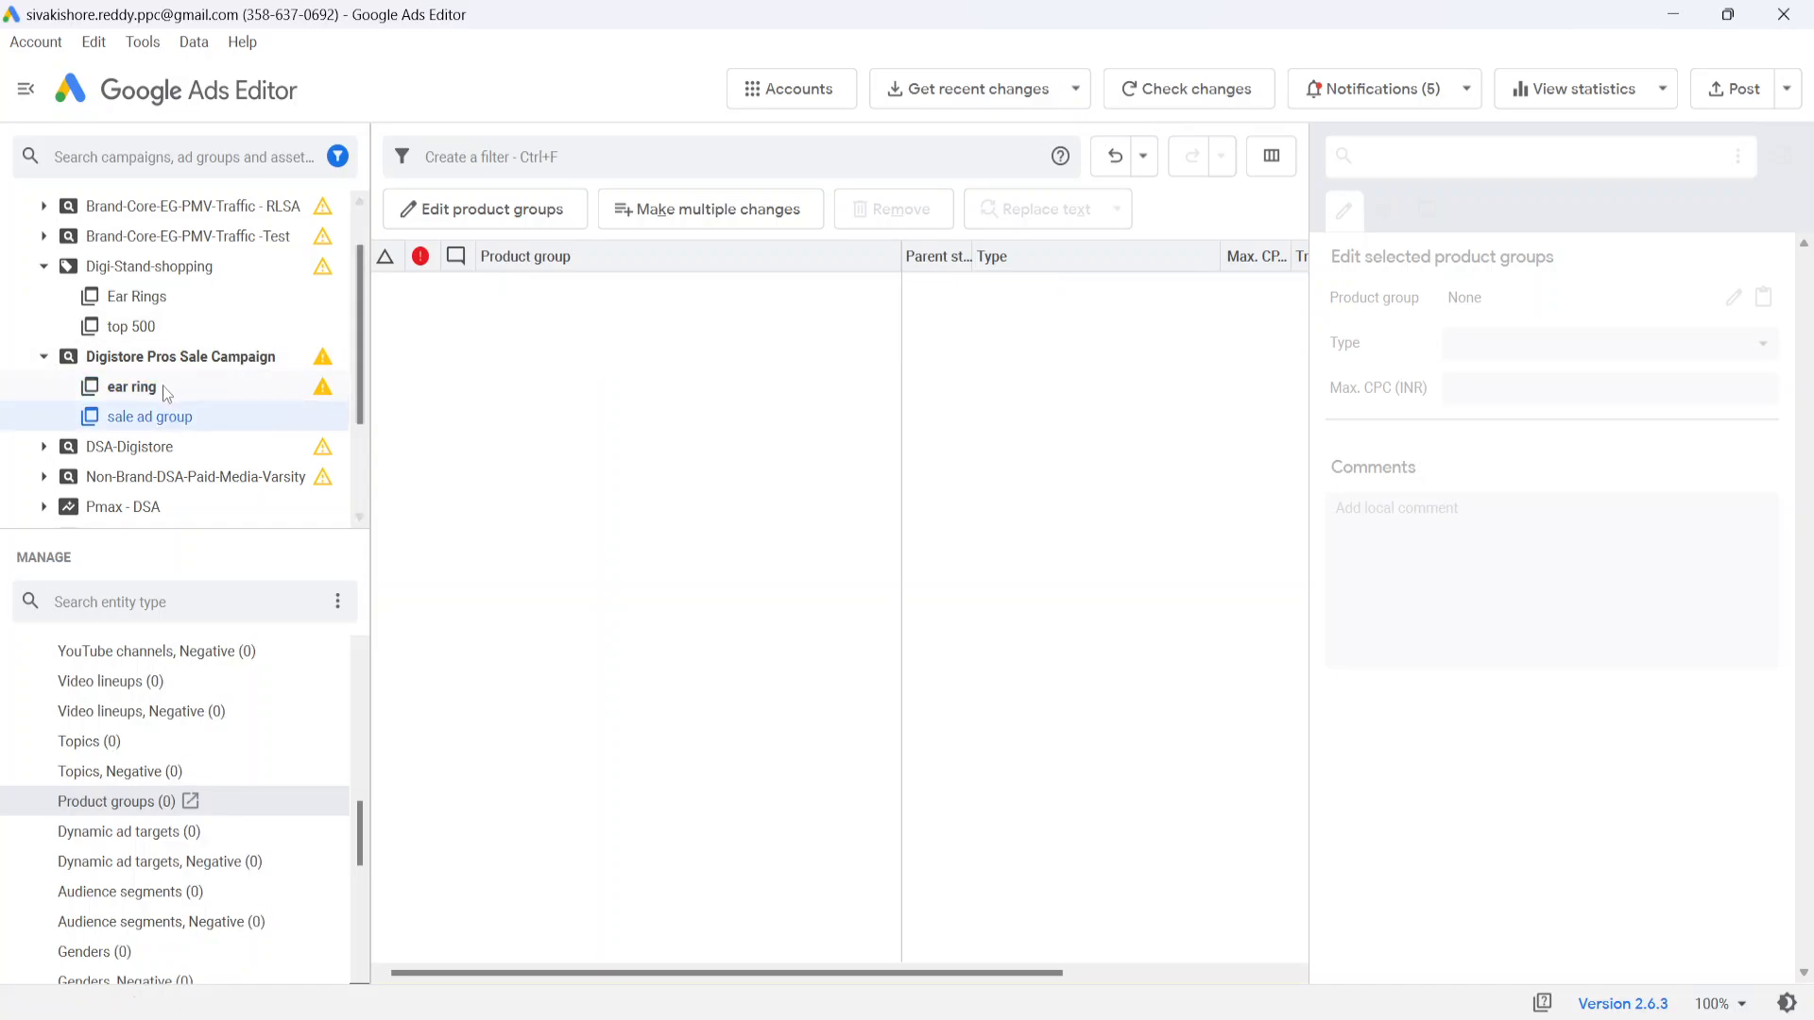
Inspect the ear ring ad group and its parent Digistore Pros Sale Campaign in the campaign tree
{"action": "left_click", "coordinate": [162, 386]}
{"action": "scroll", "coordinate": [106, 805], "scroll_direction": "up", "scroll_amount": 10}
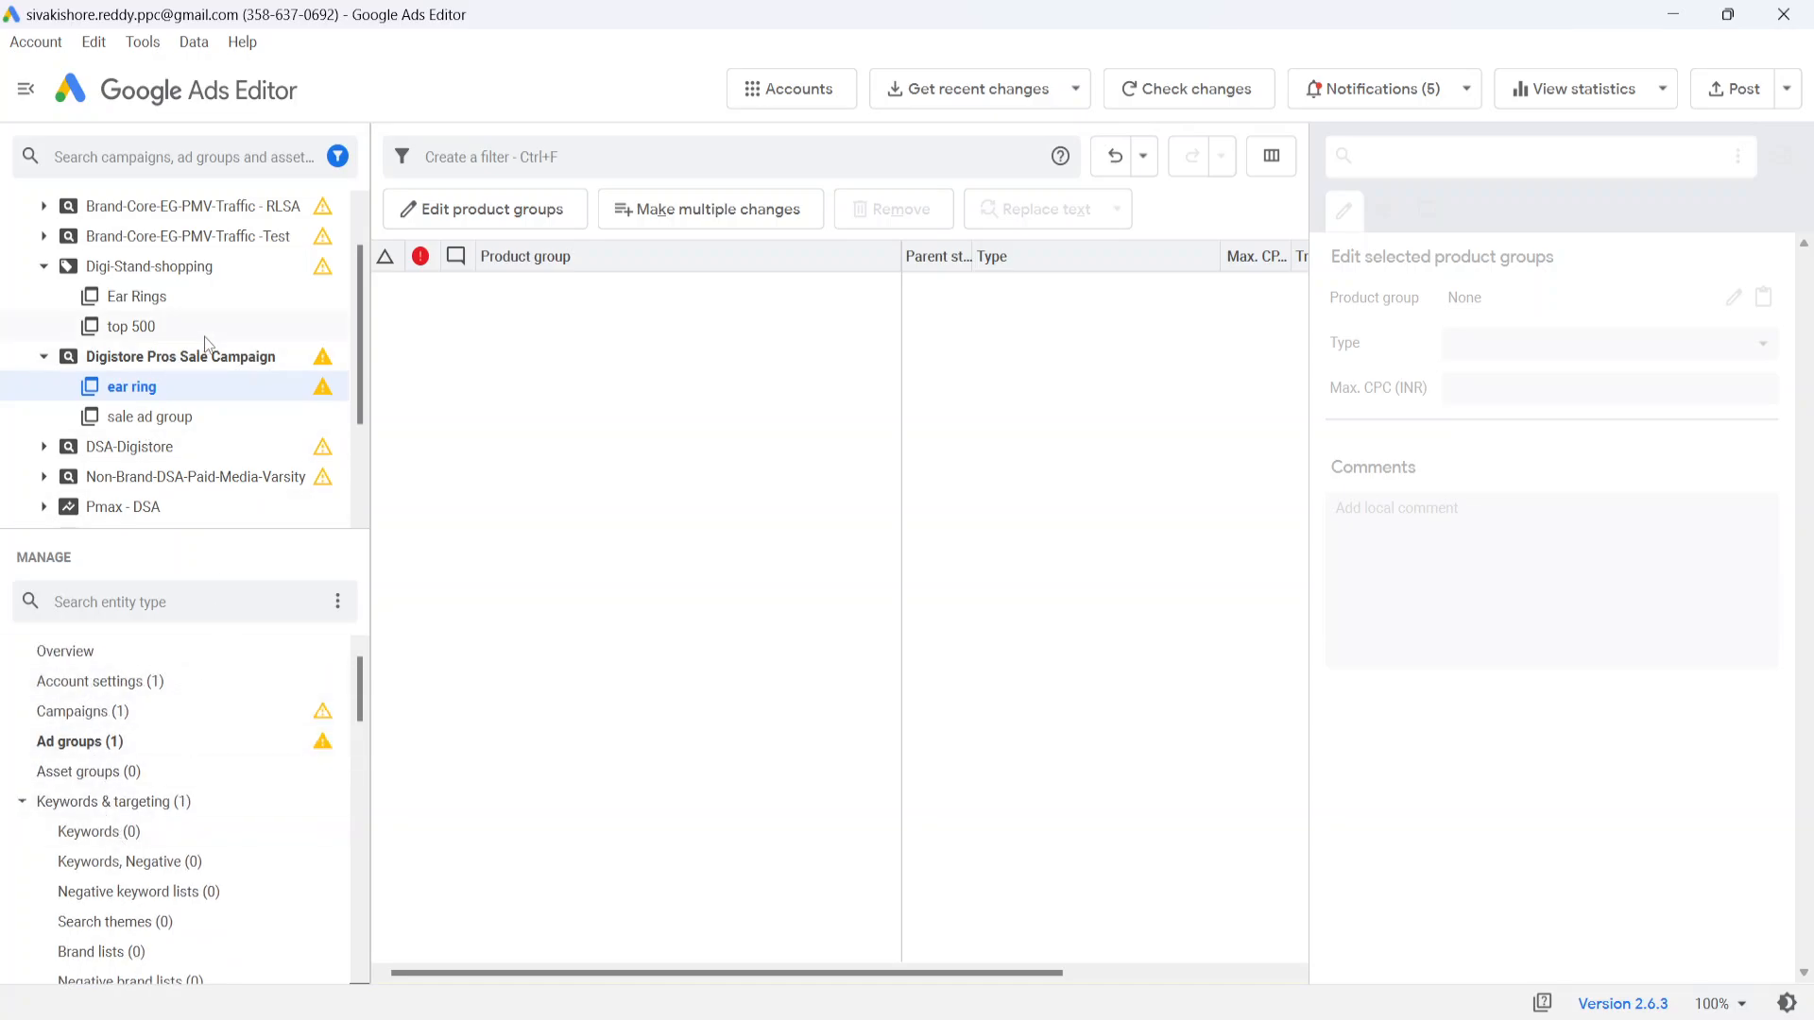
{"action": "left_click", "coordinate": [201, 367]}
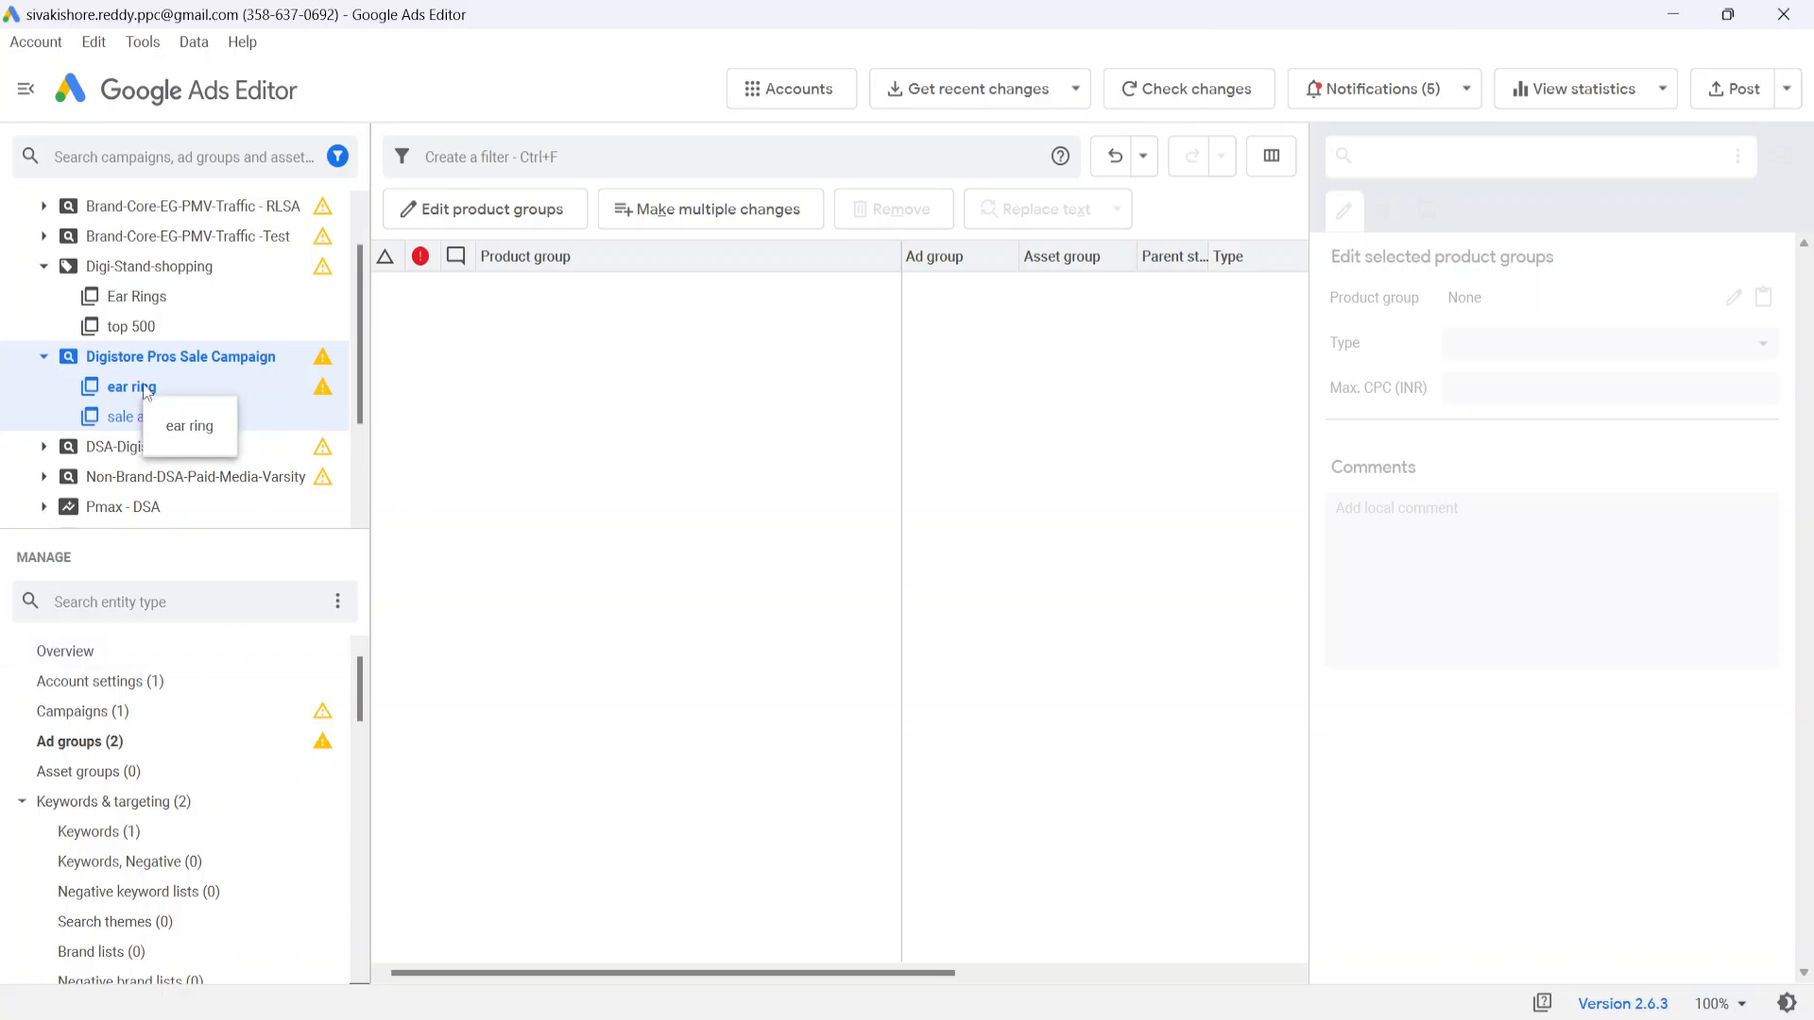
Compare the campaign tree filtered by Shopping and Performance Max, and finish with only Search campaigns shown
{"action": "left_click", "coordinate": [338, 156]}
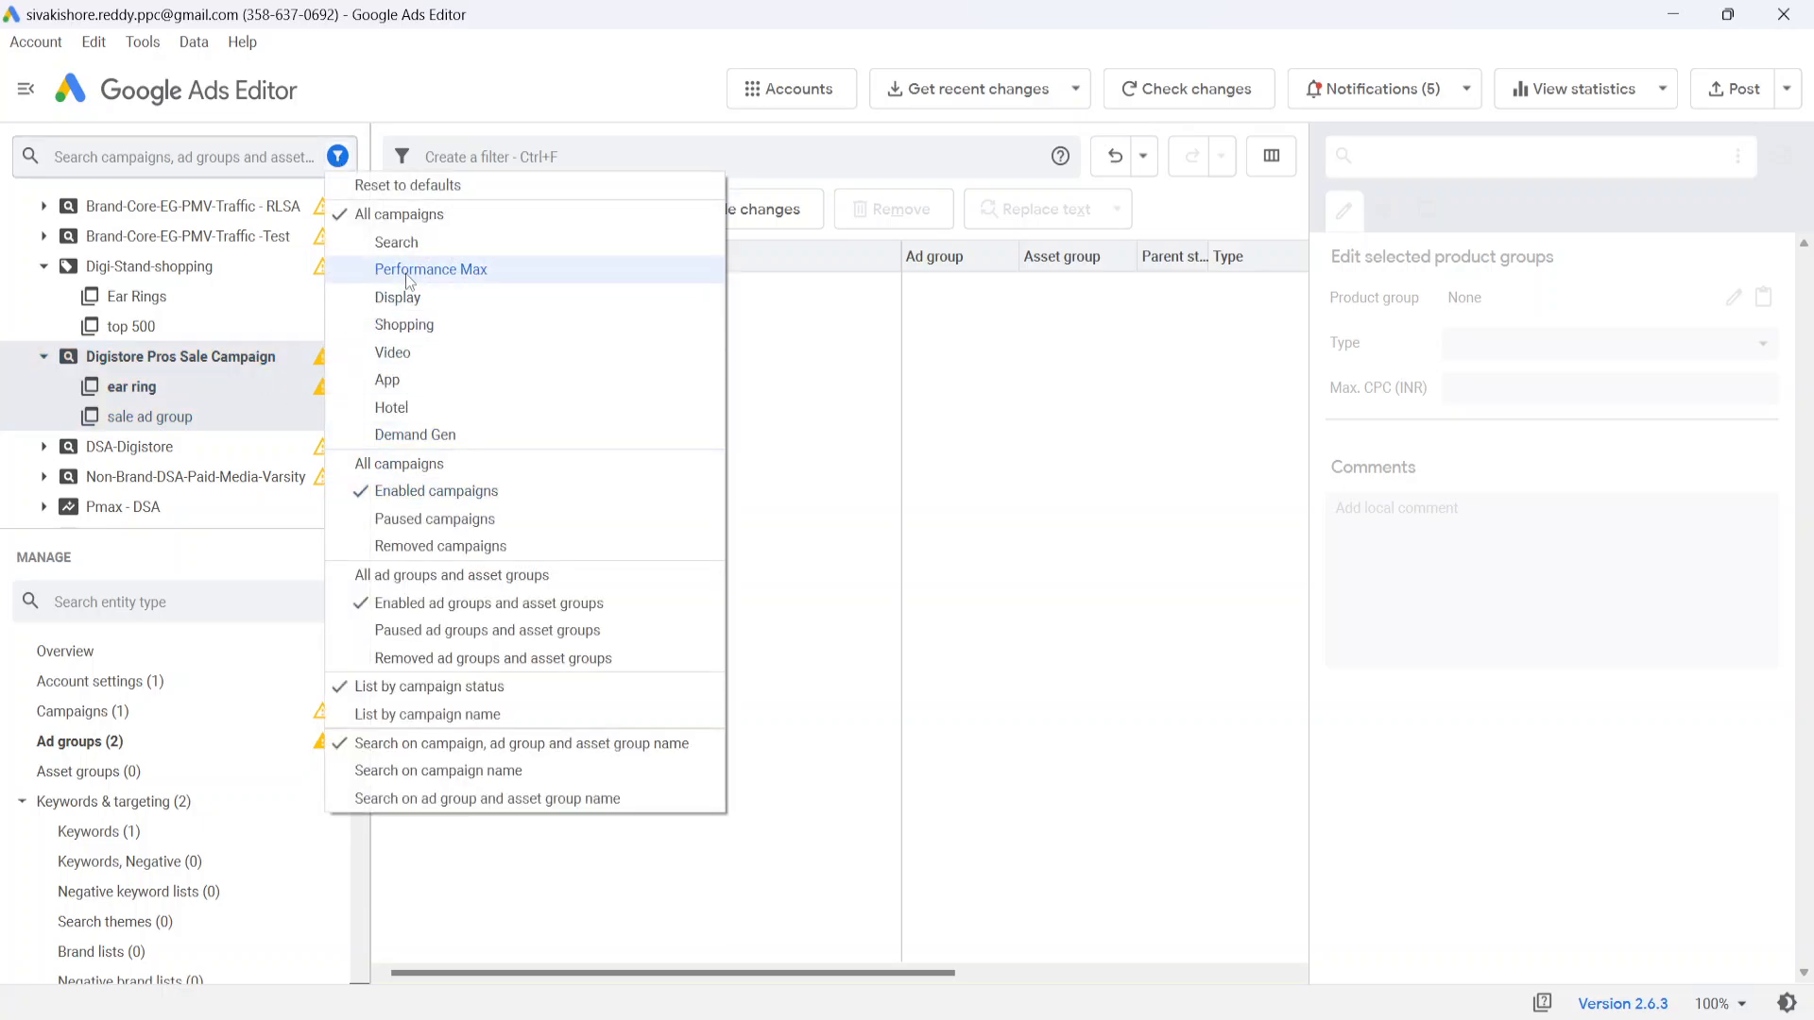
{"action": "left_click", "coordinate": [403, 325]}
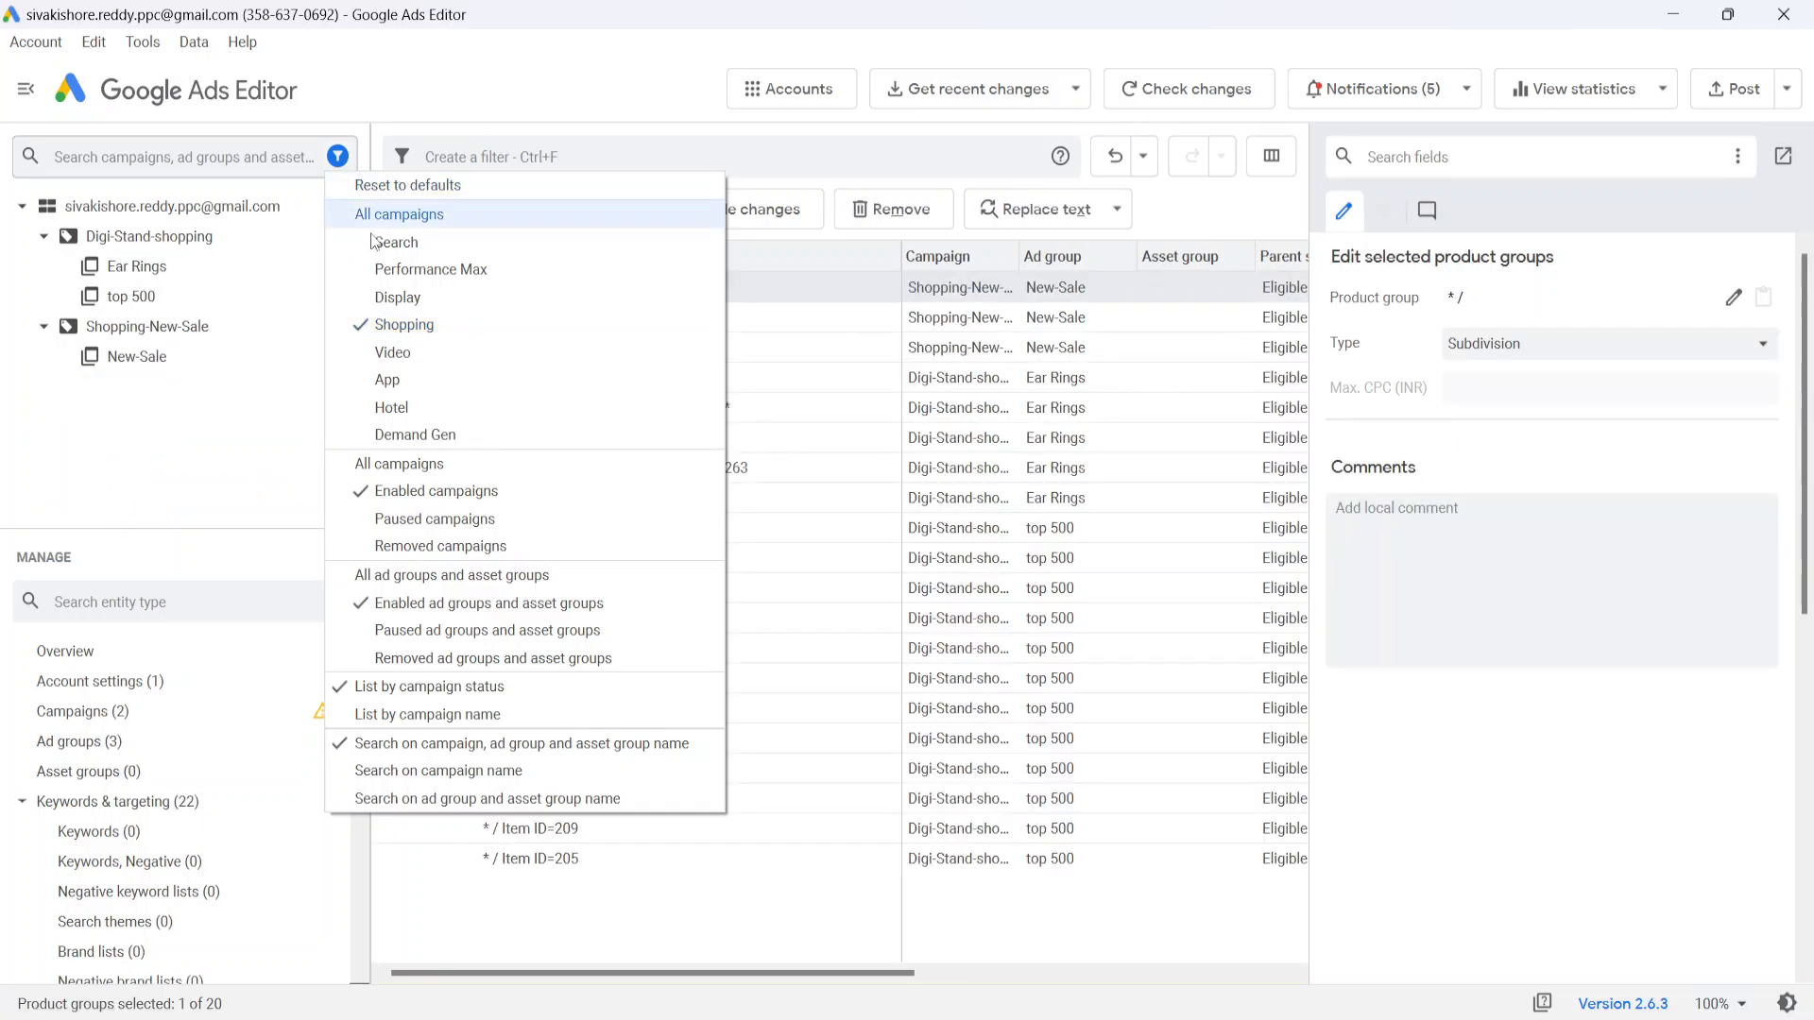
{"action": "left_click", "coordinate": [387, 269]}
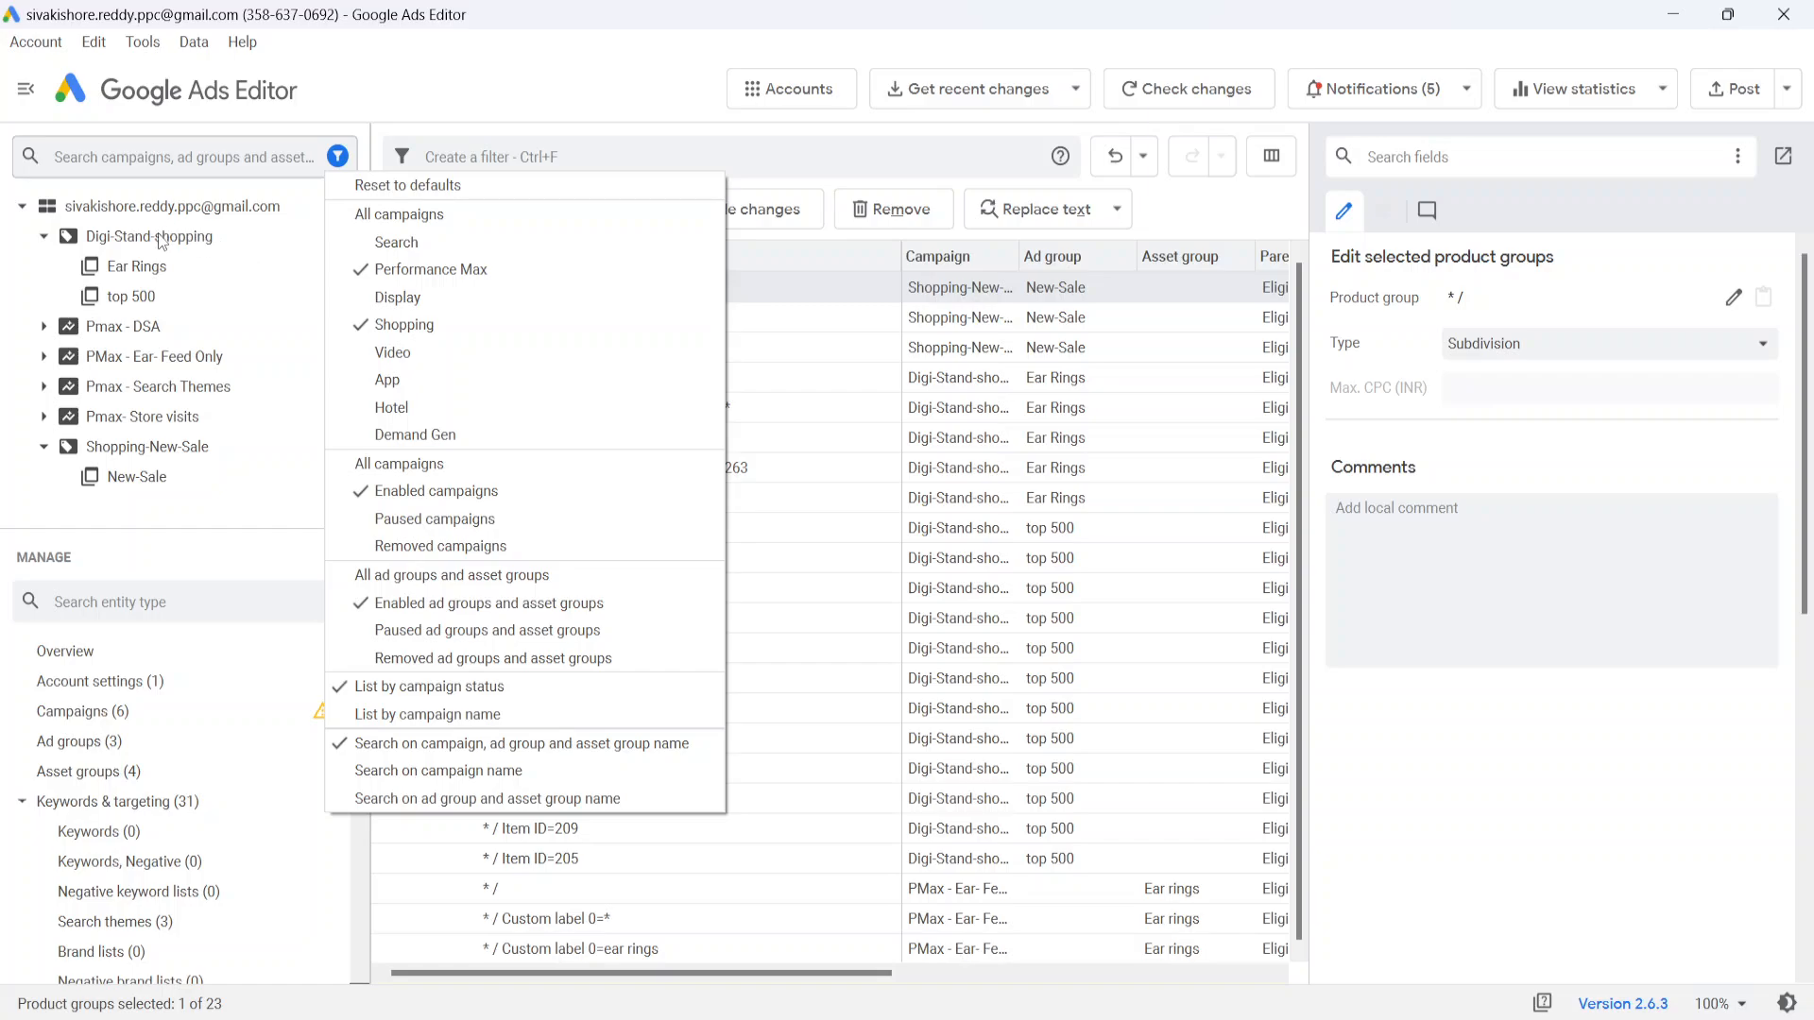
{"action": "left_click", "coordinate": [386, 326]}
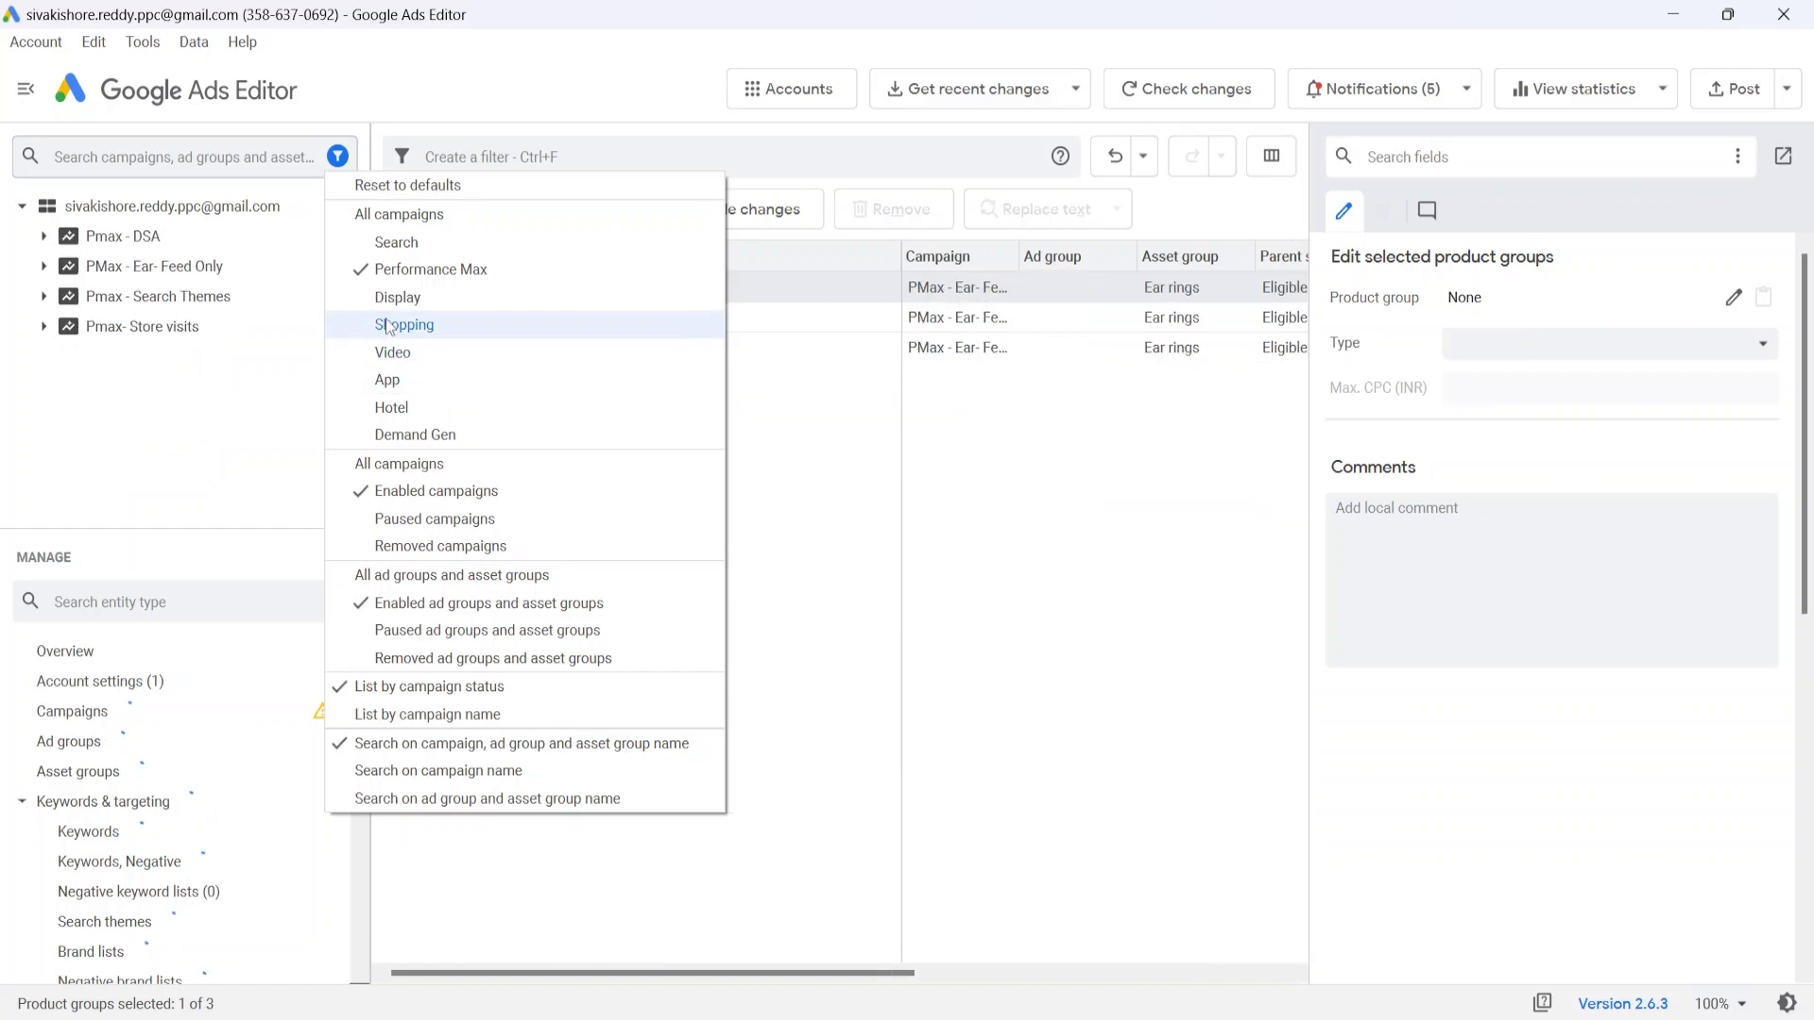
{"action": "left_click", "coordinate": [460, 269]}
{"action": "left_click", "coordinate": [455, 246]}
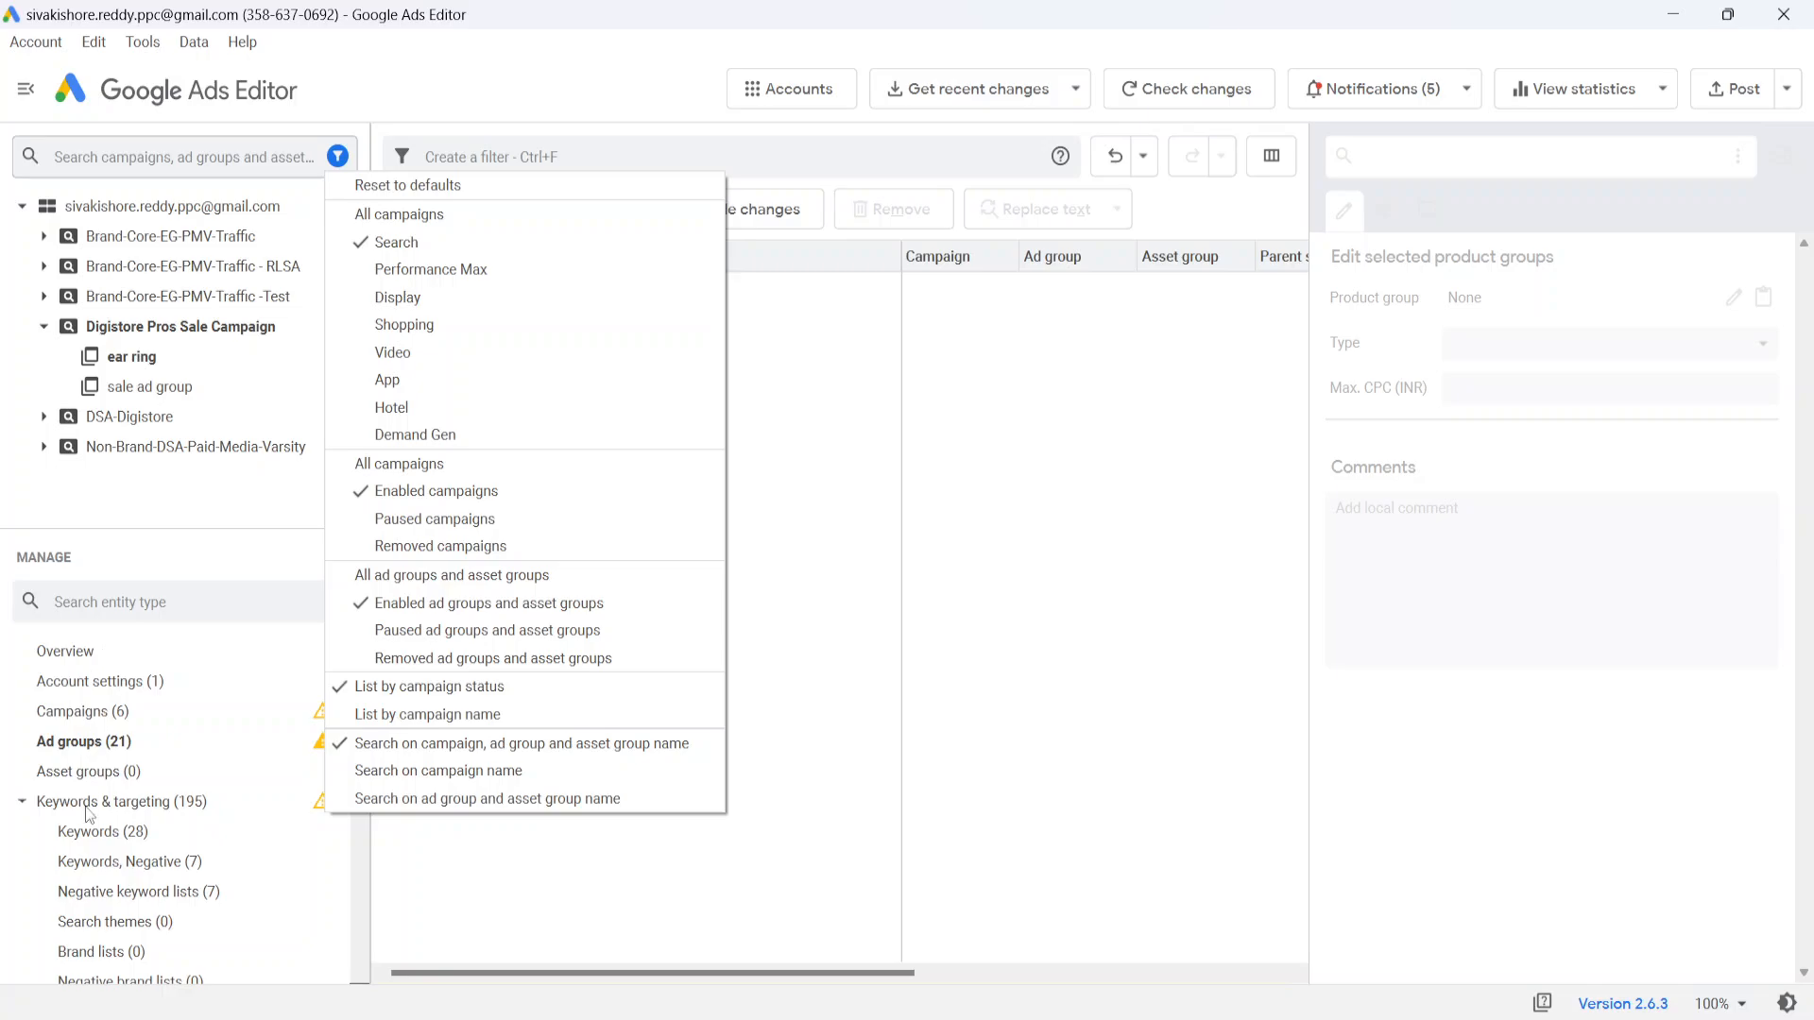
{"action": "left_click", "coordinate": [847, 688]}
Show the dynamic ad targets of the Search campaigns
{"action": "scroll", "coordinate": [113, 746], "scroll_direction": "down", "scroll_amount": 10}
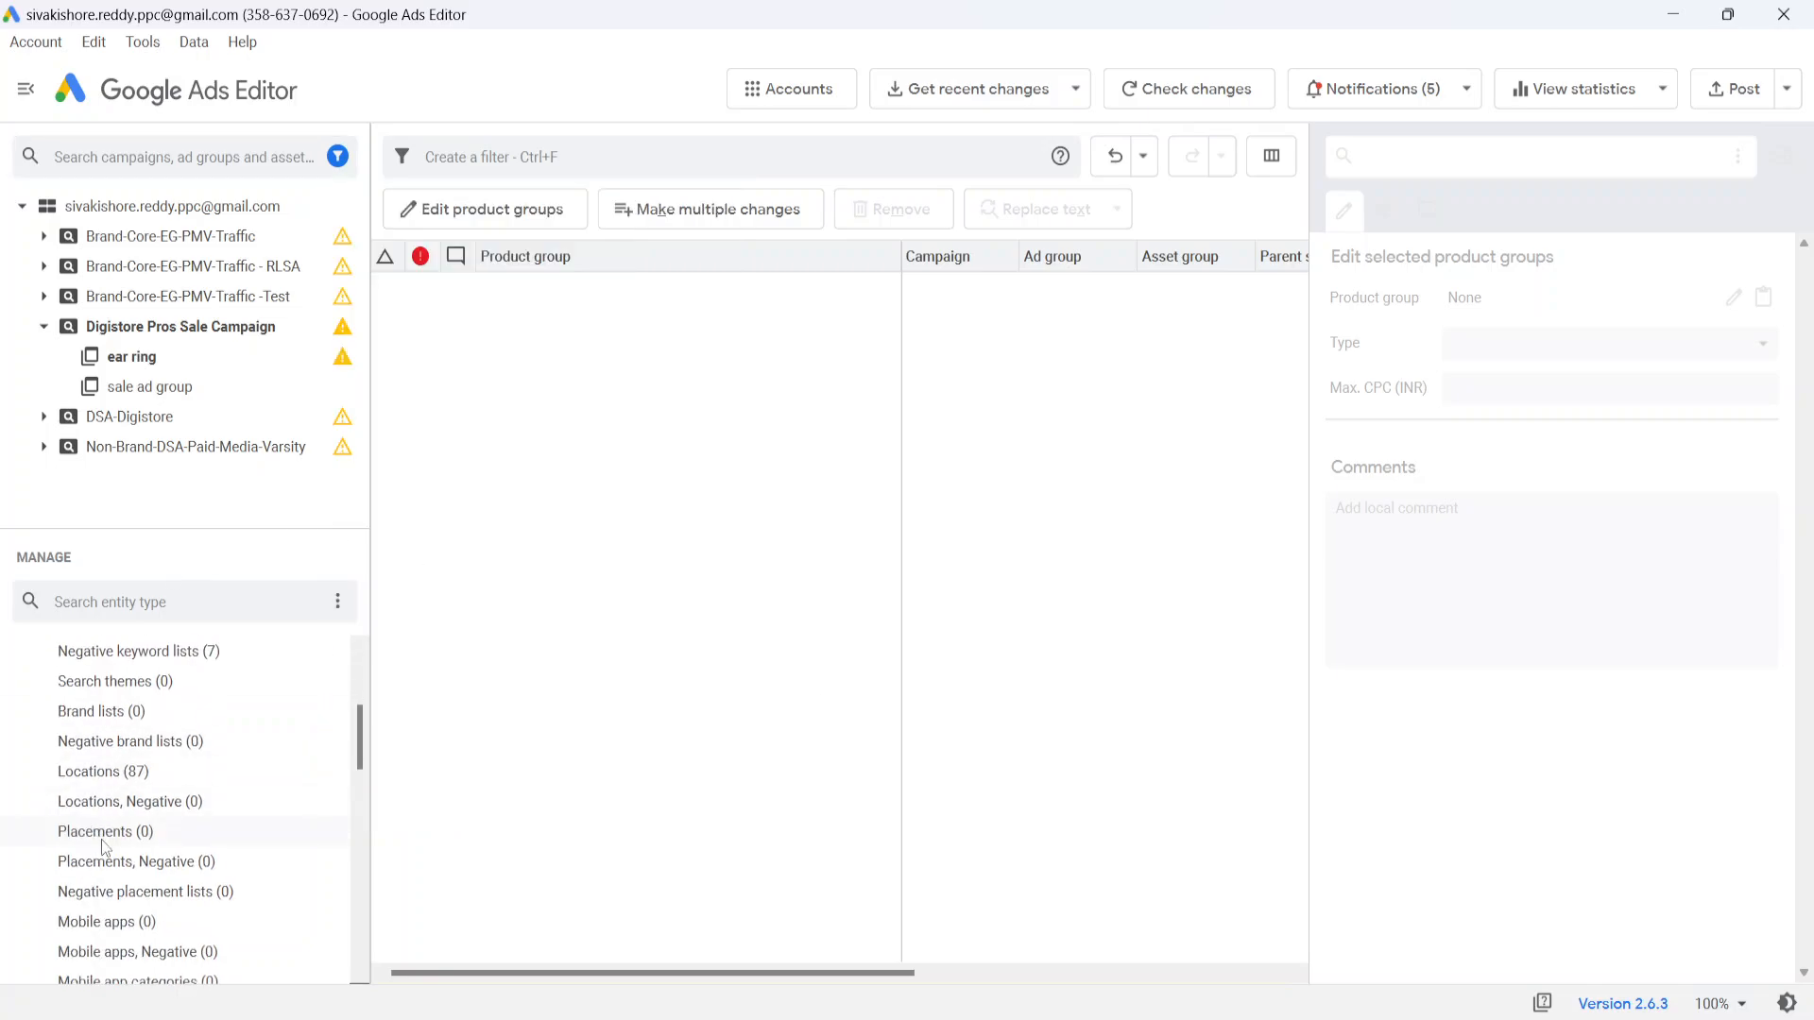
{"action": "scroll", "coordinate": [106, 848], "scroll_direction": "down", "scroll_amount": 1}
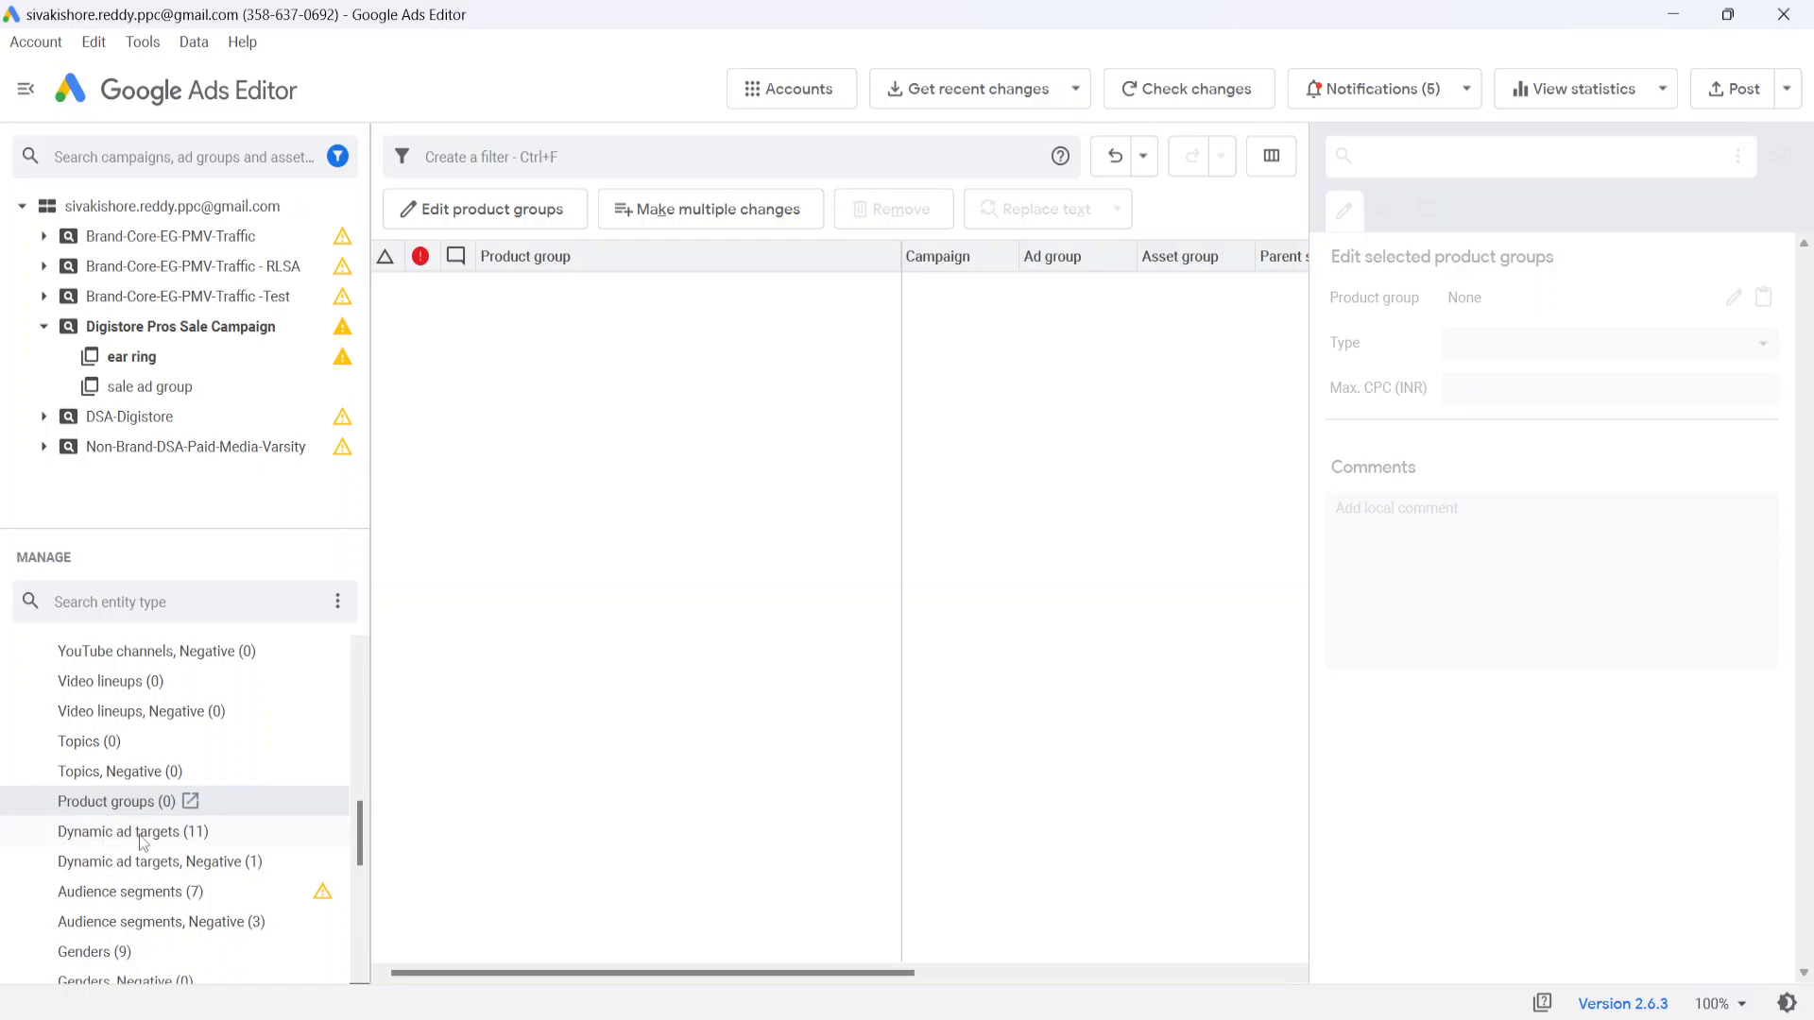
{"action": "left_click", "coordinate": [146, 837]}
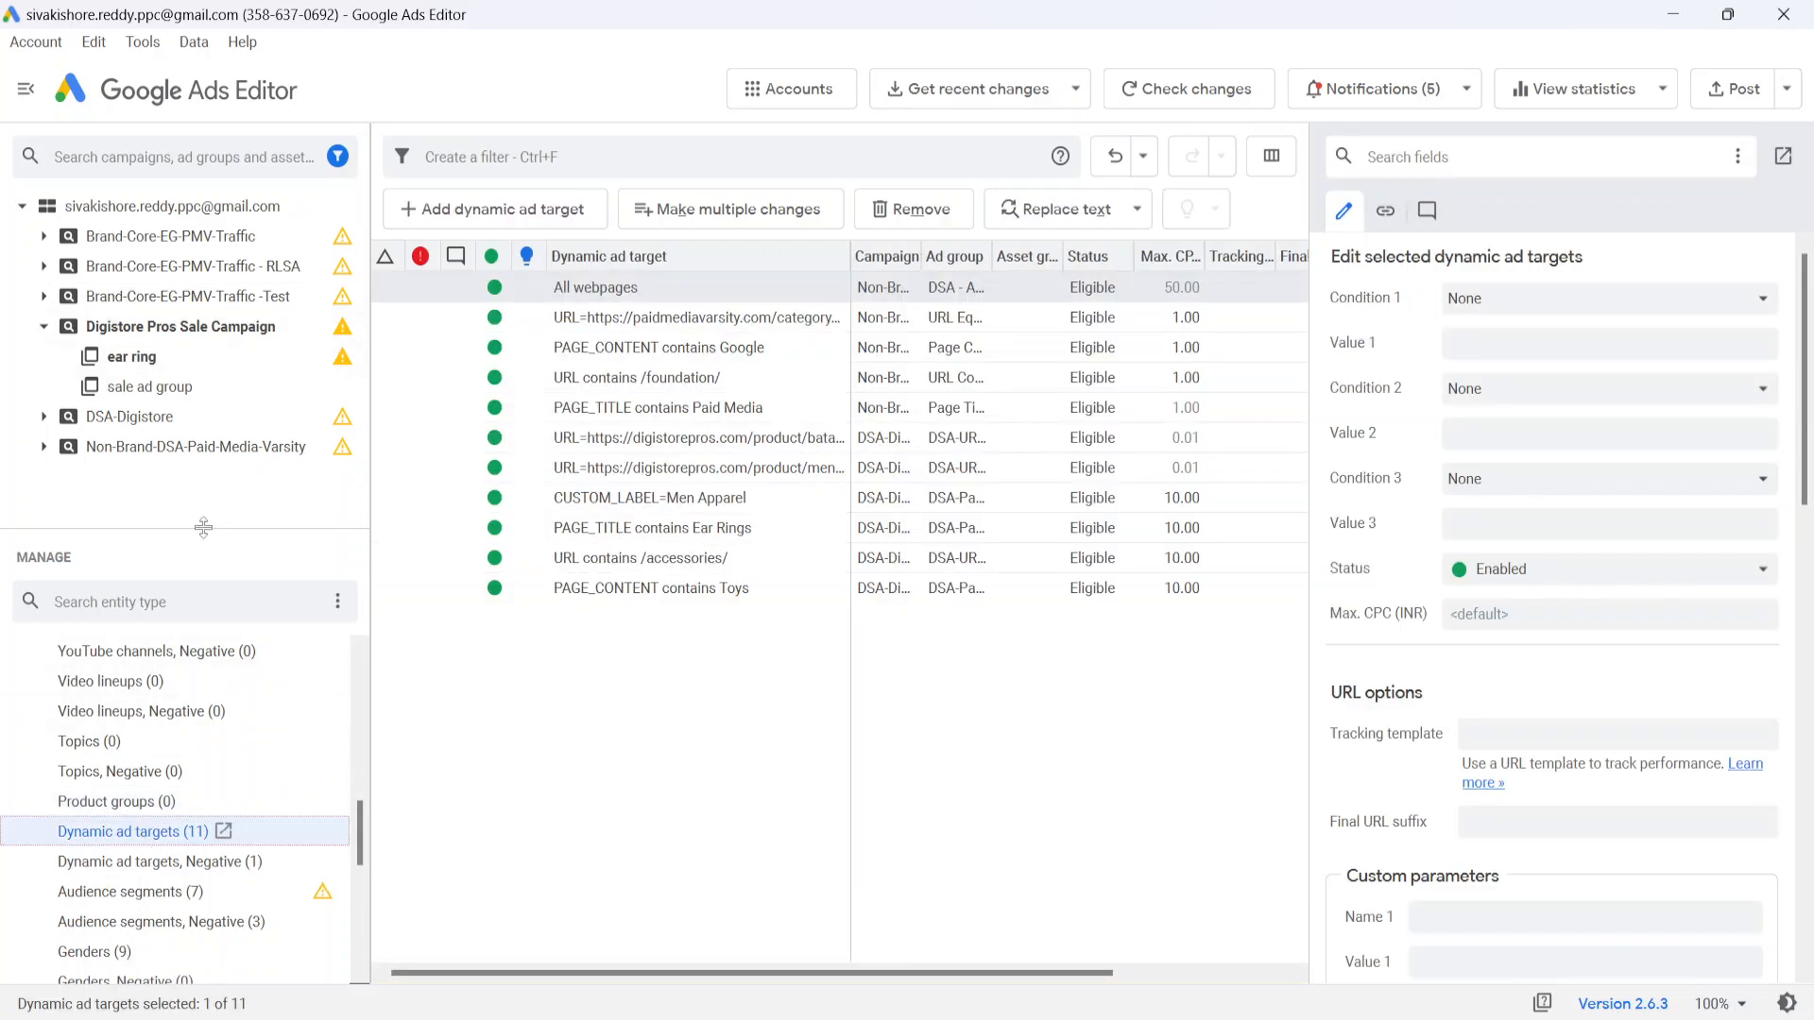
Revert the newly added ear ring ad group in the Digistore Pros Sale Campaign
{"action": "left_click", "coordinate": [142, 362]}
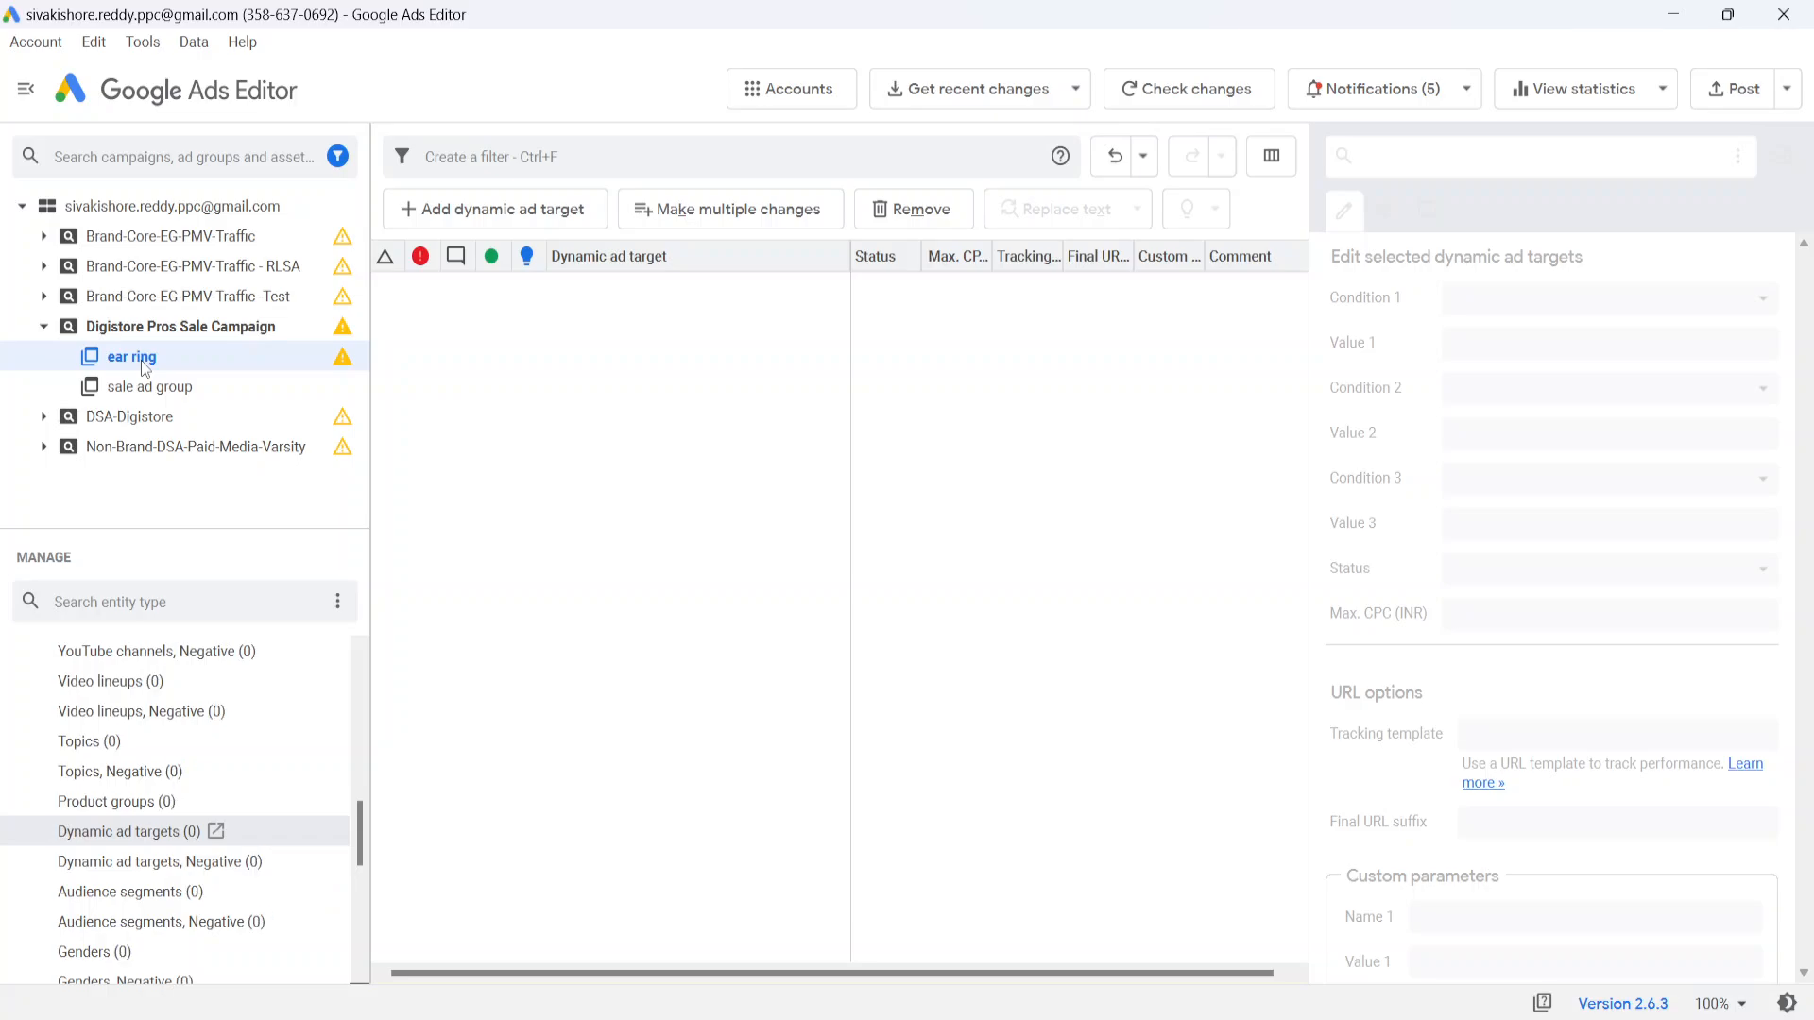
{"action": "scroll", "coordinate": [112, 748], "scroll_direction": "up", "scroll_amount": 10}
{"action": "left_click", "coordinate": [111, 748]}
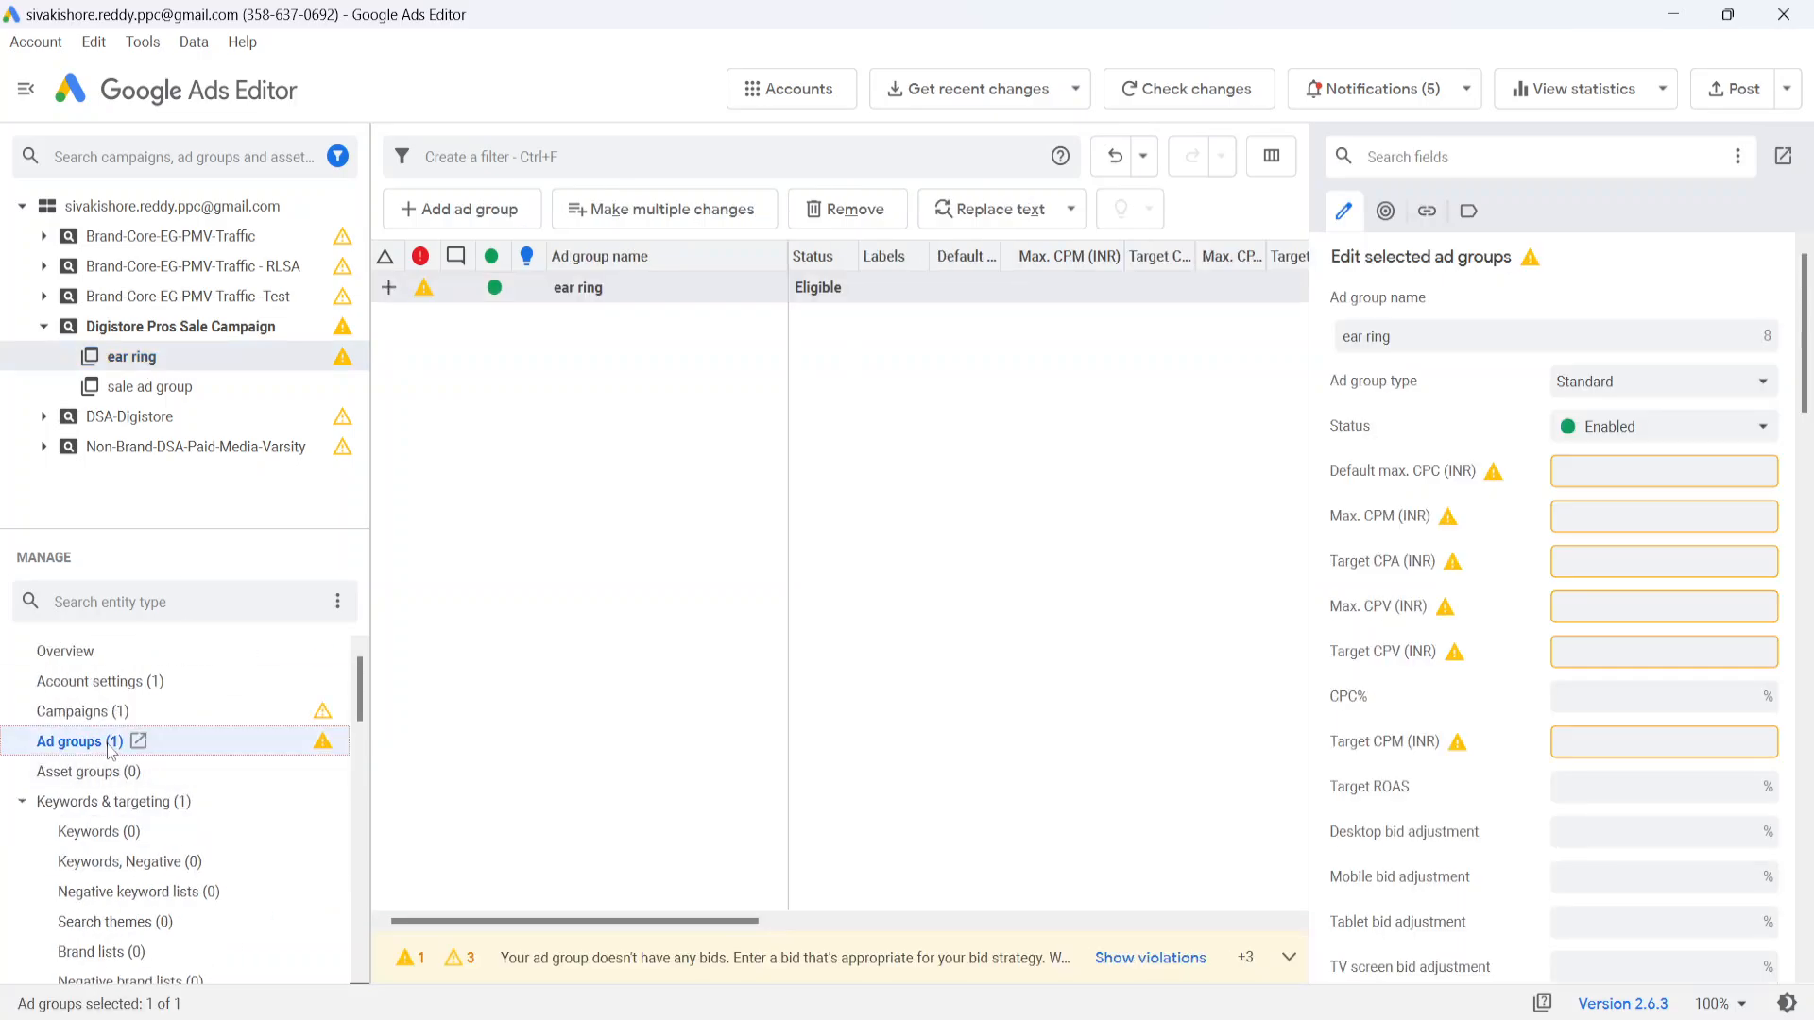
{"action": "right_click", "coordinate": [410, 287]}
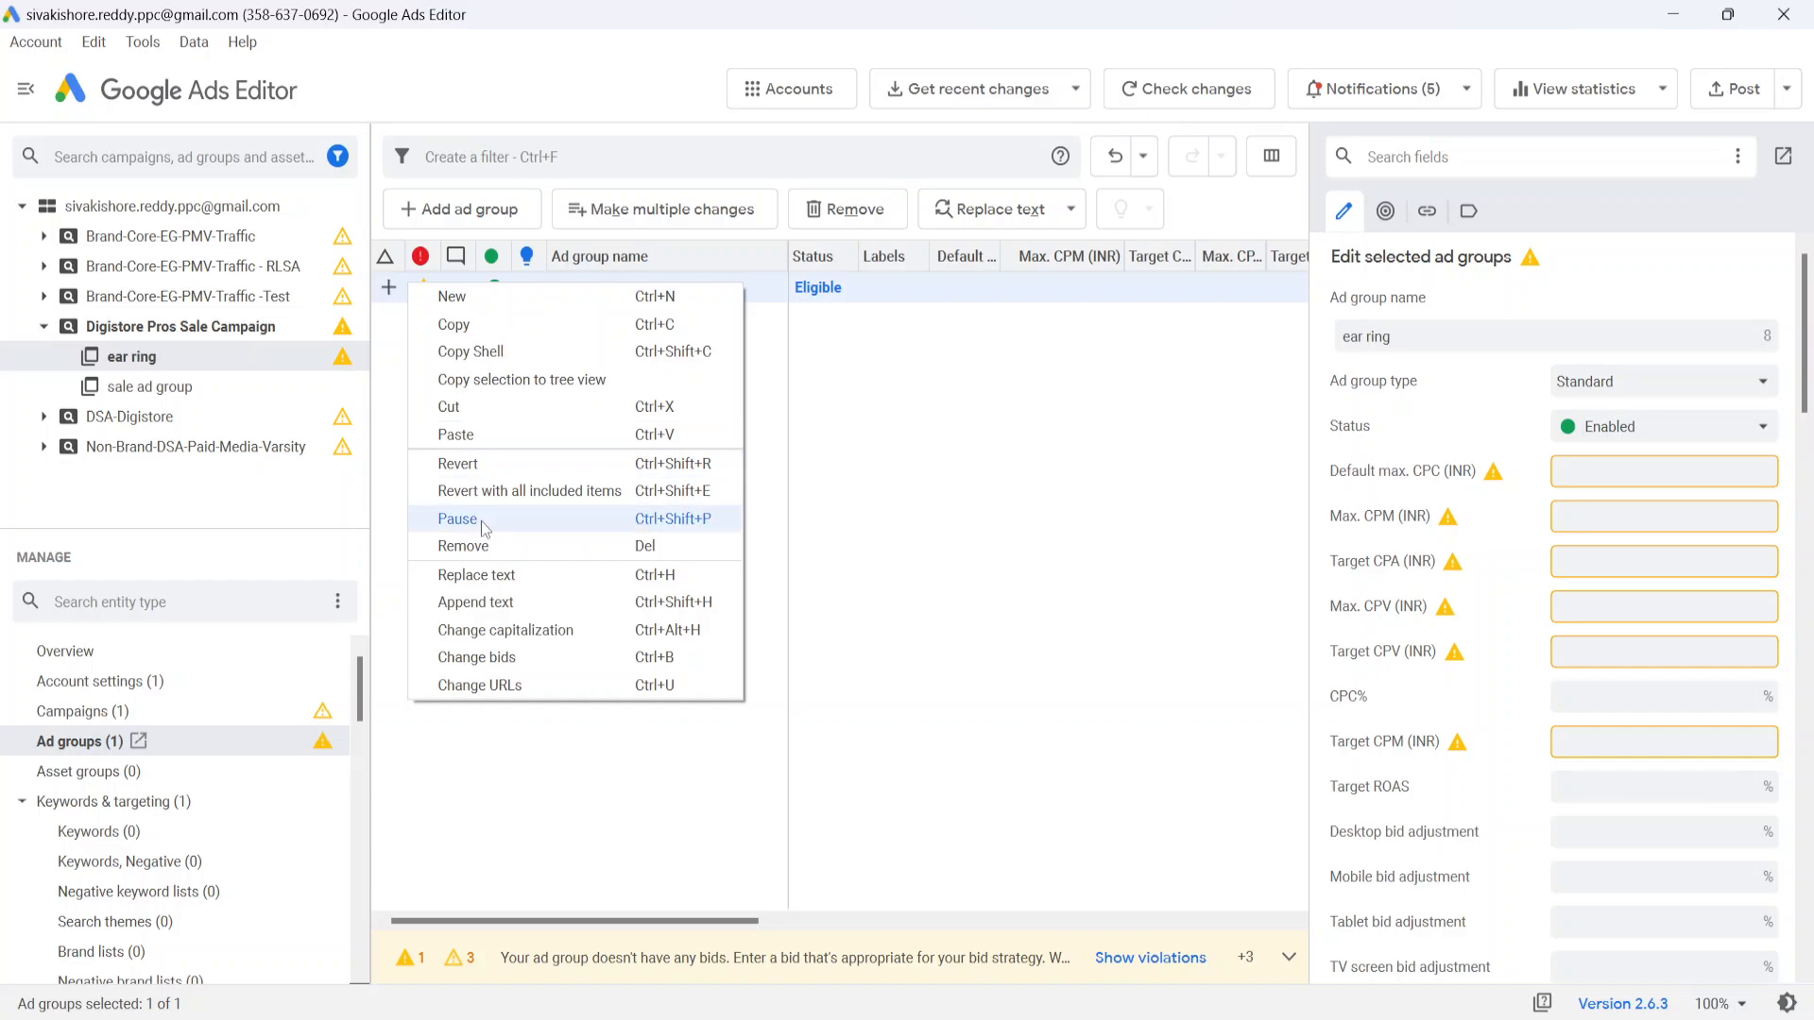
{"action": "left_click", "coordinate": [462, 463]}
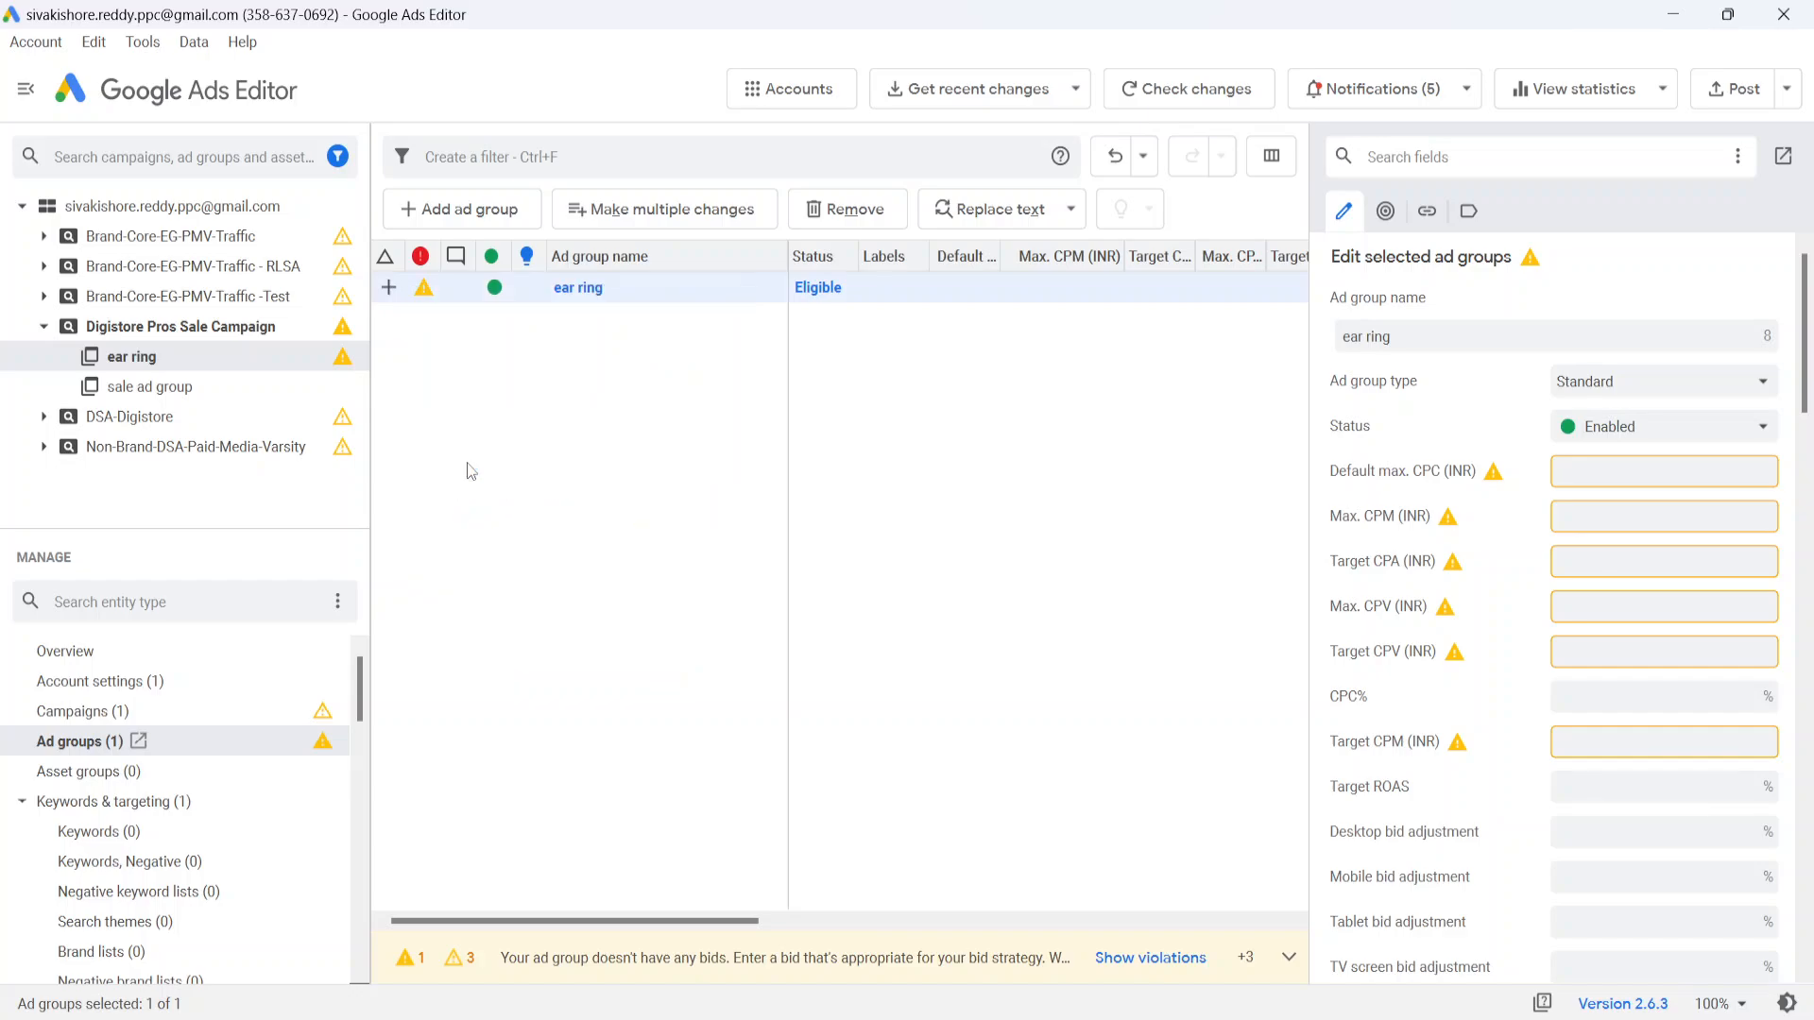
Filter the campaign tree to Shopping campaigns only, removing the Search campaign type
{"action": "left_click", "coordinate": [338, 156]}
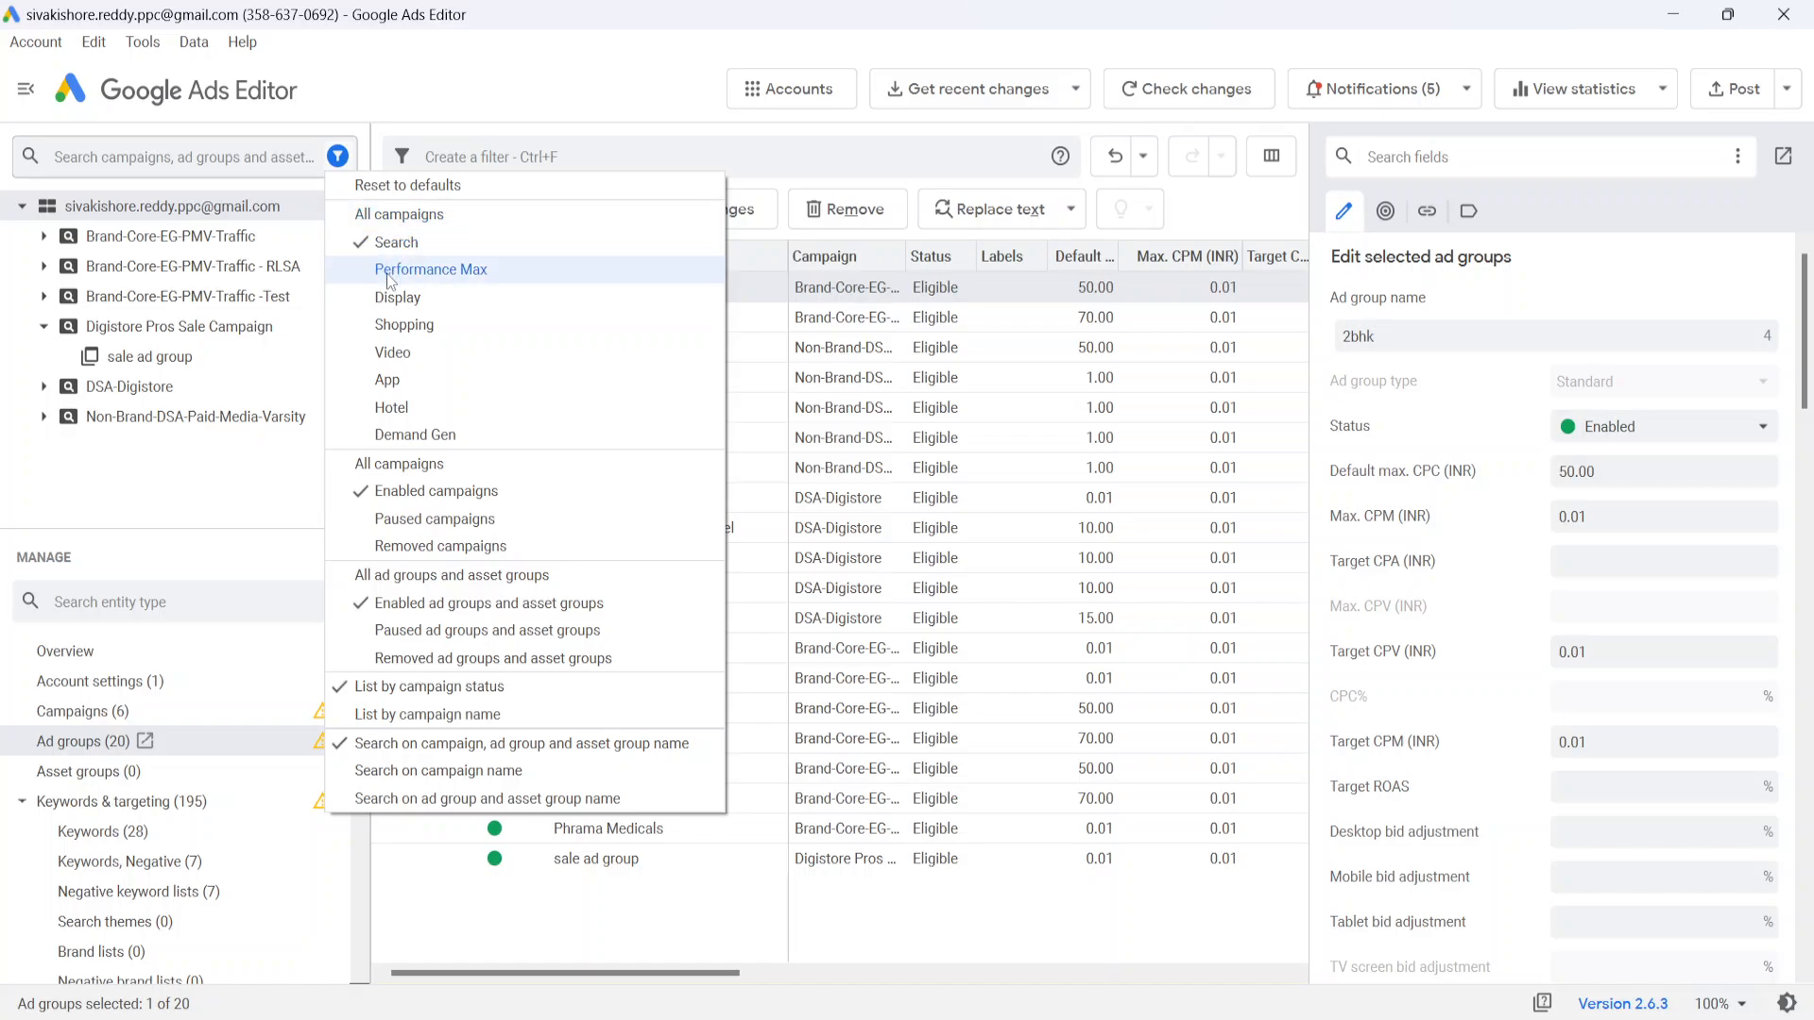
{"action": "left_click", "coordinate": [404, 324]}
{"action": "left_click", "coordinate": [397, 242]}
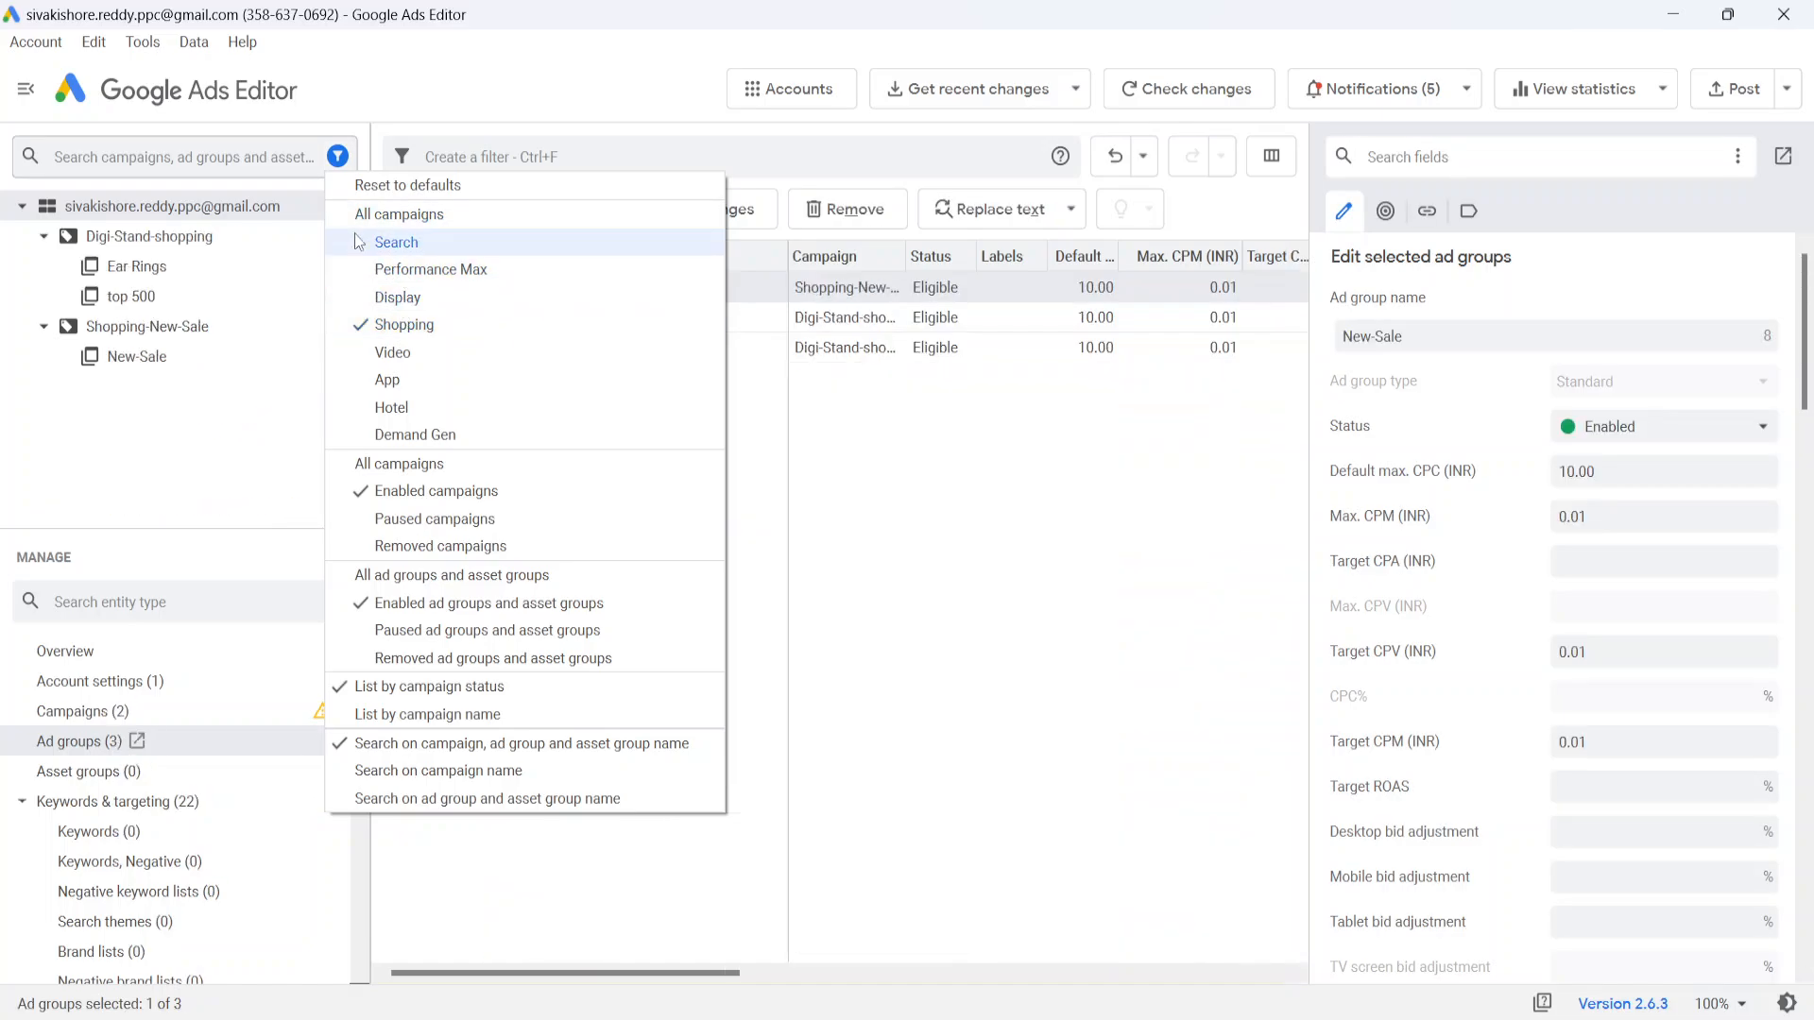
{"action": "left_click", "coordinate": [66, 396]}
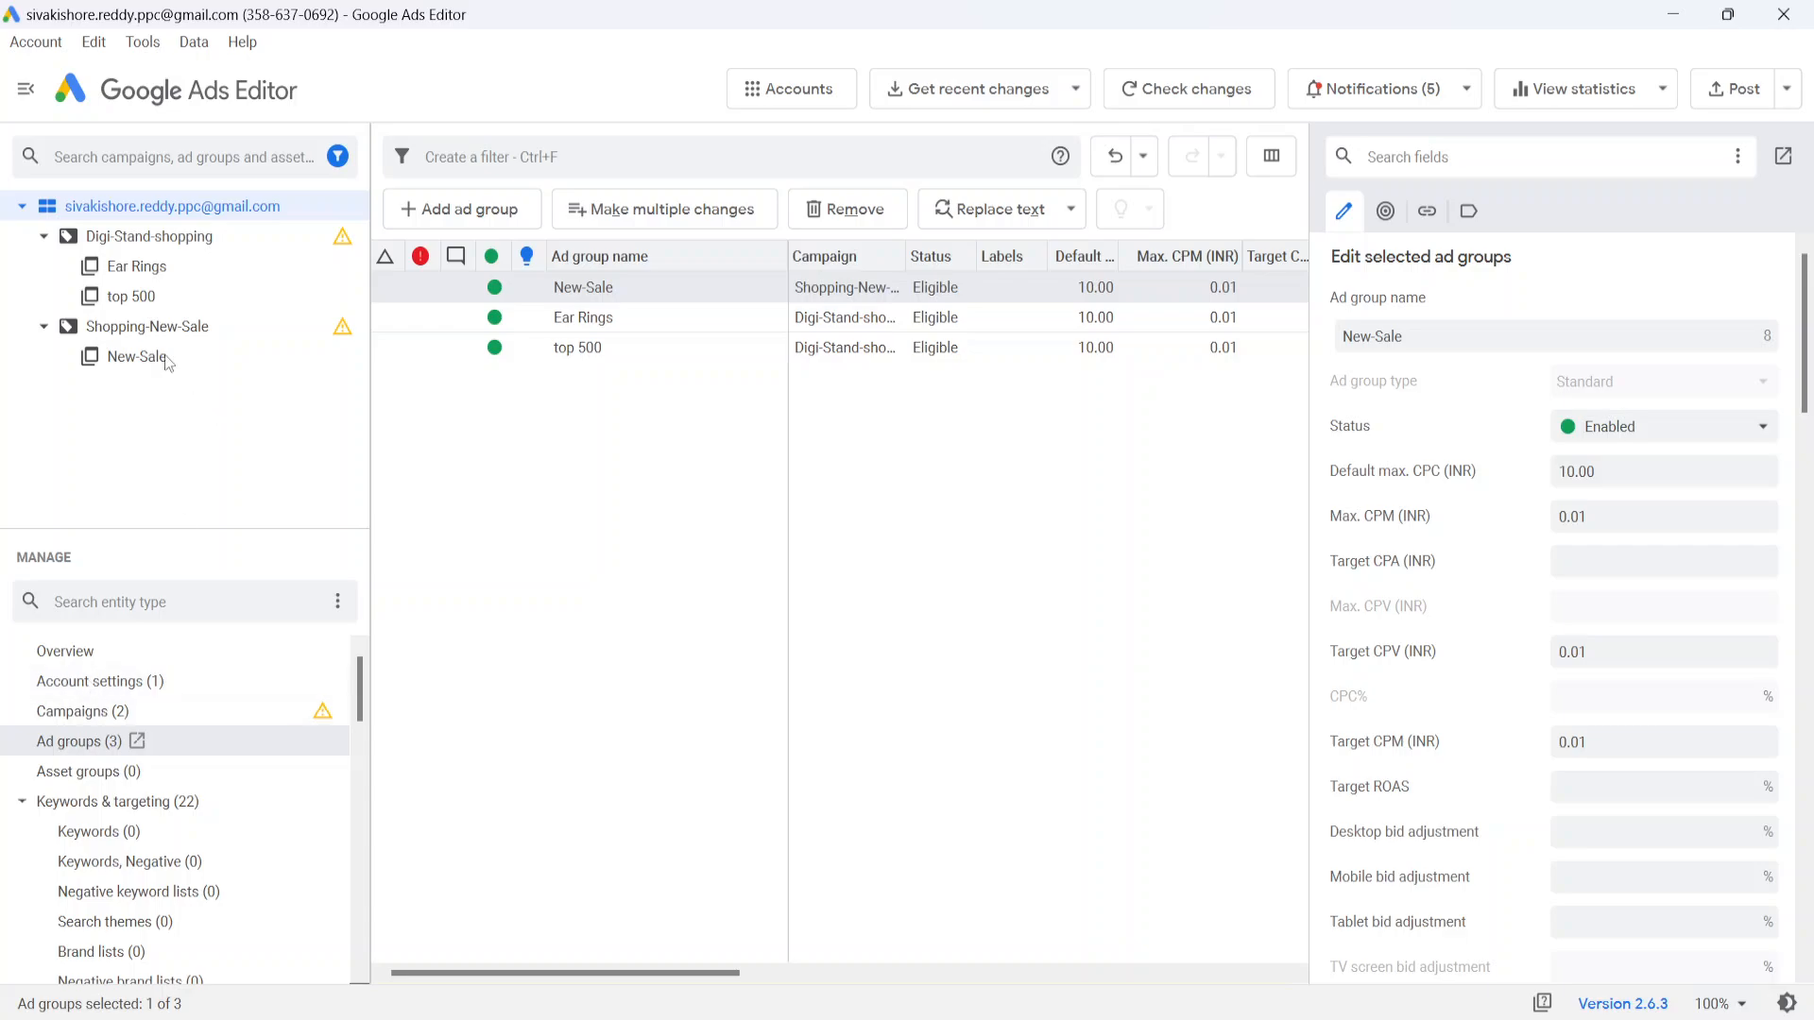
Add an ad group to the Shopping-New-Sale campaign and clear its default name
{"action": "left_click", "coordinate": [152, 328]}
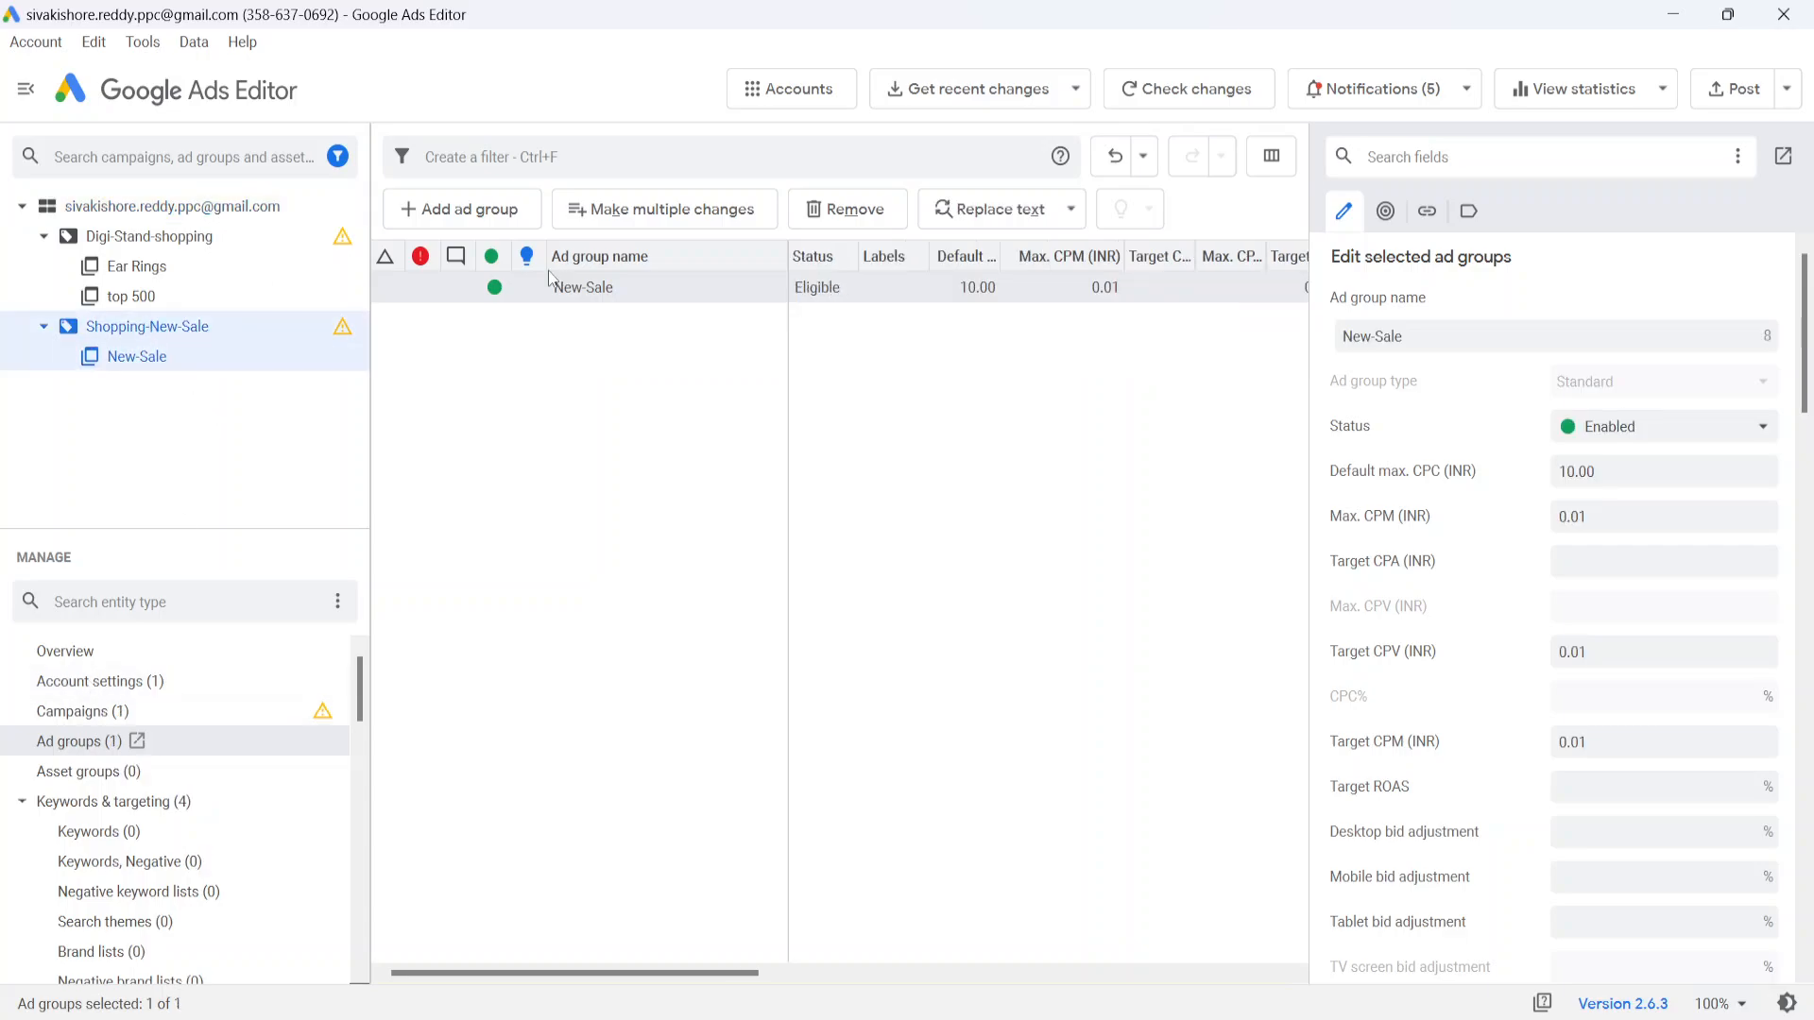
{"action": "left_click", "coordinate": [490, 213]}
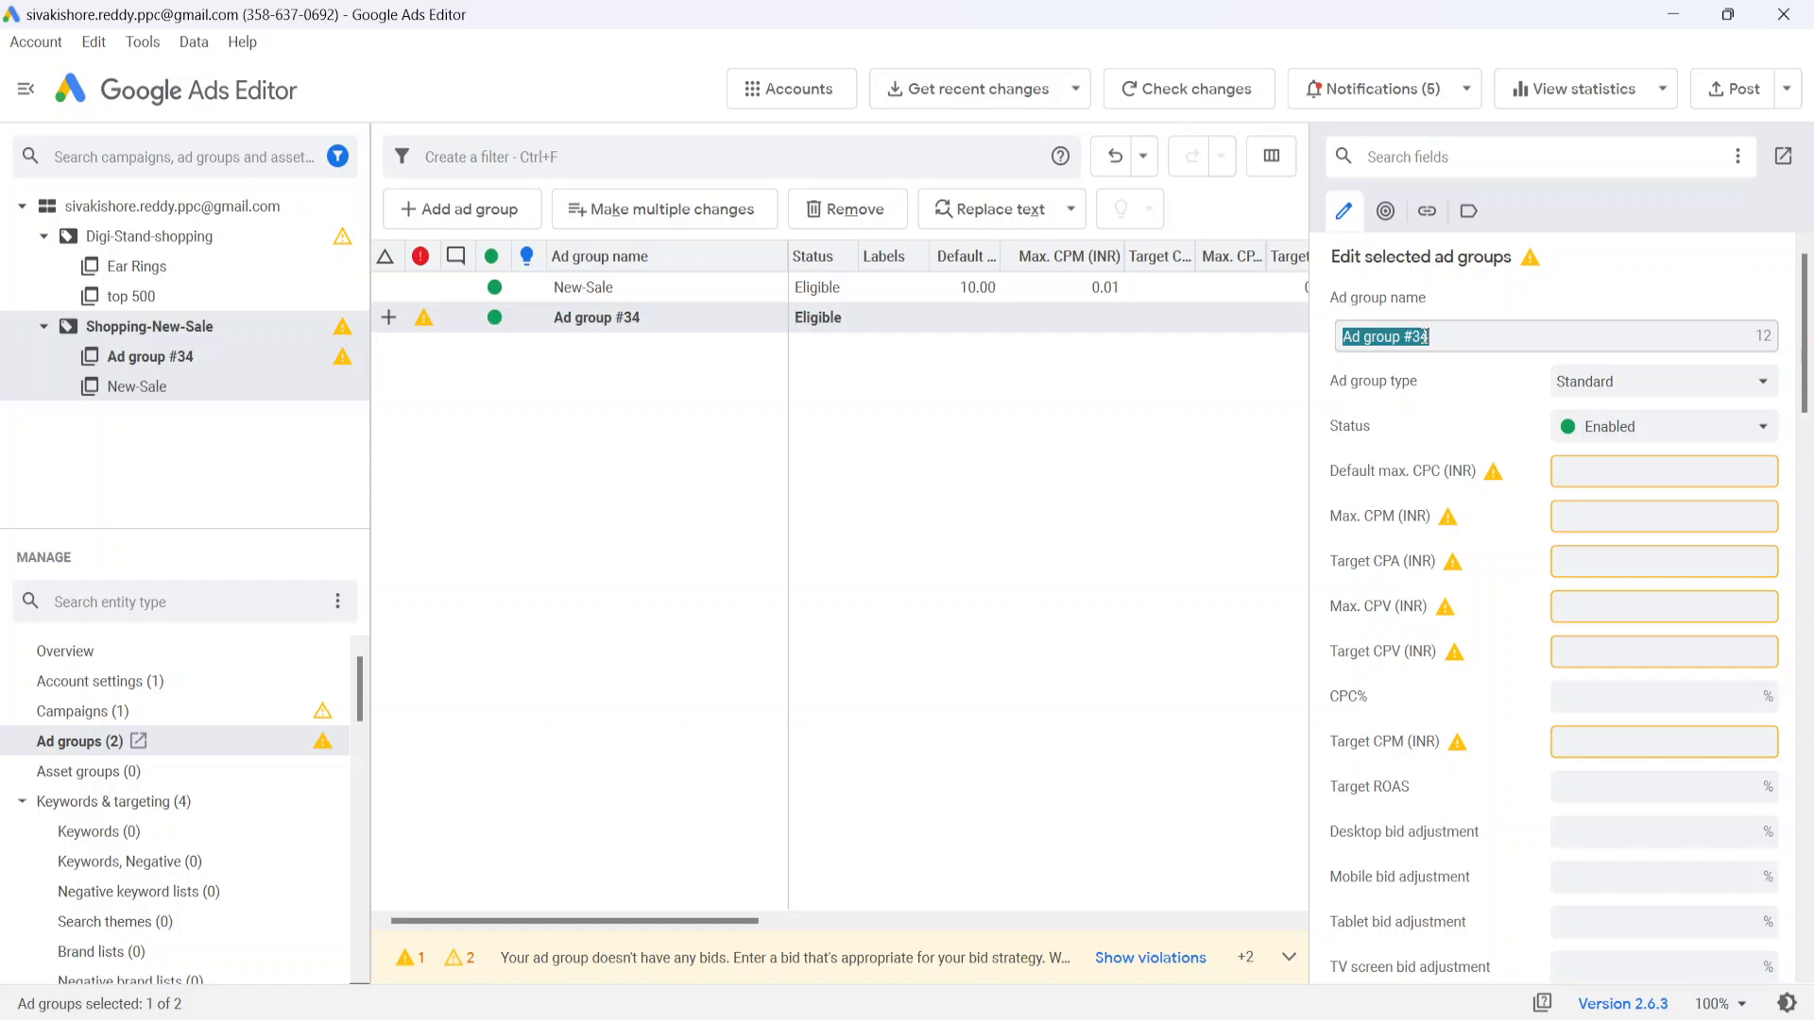
{"action": "key", "text": "BackSpace"}
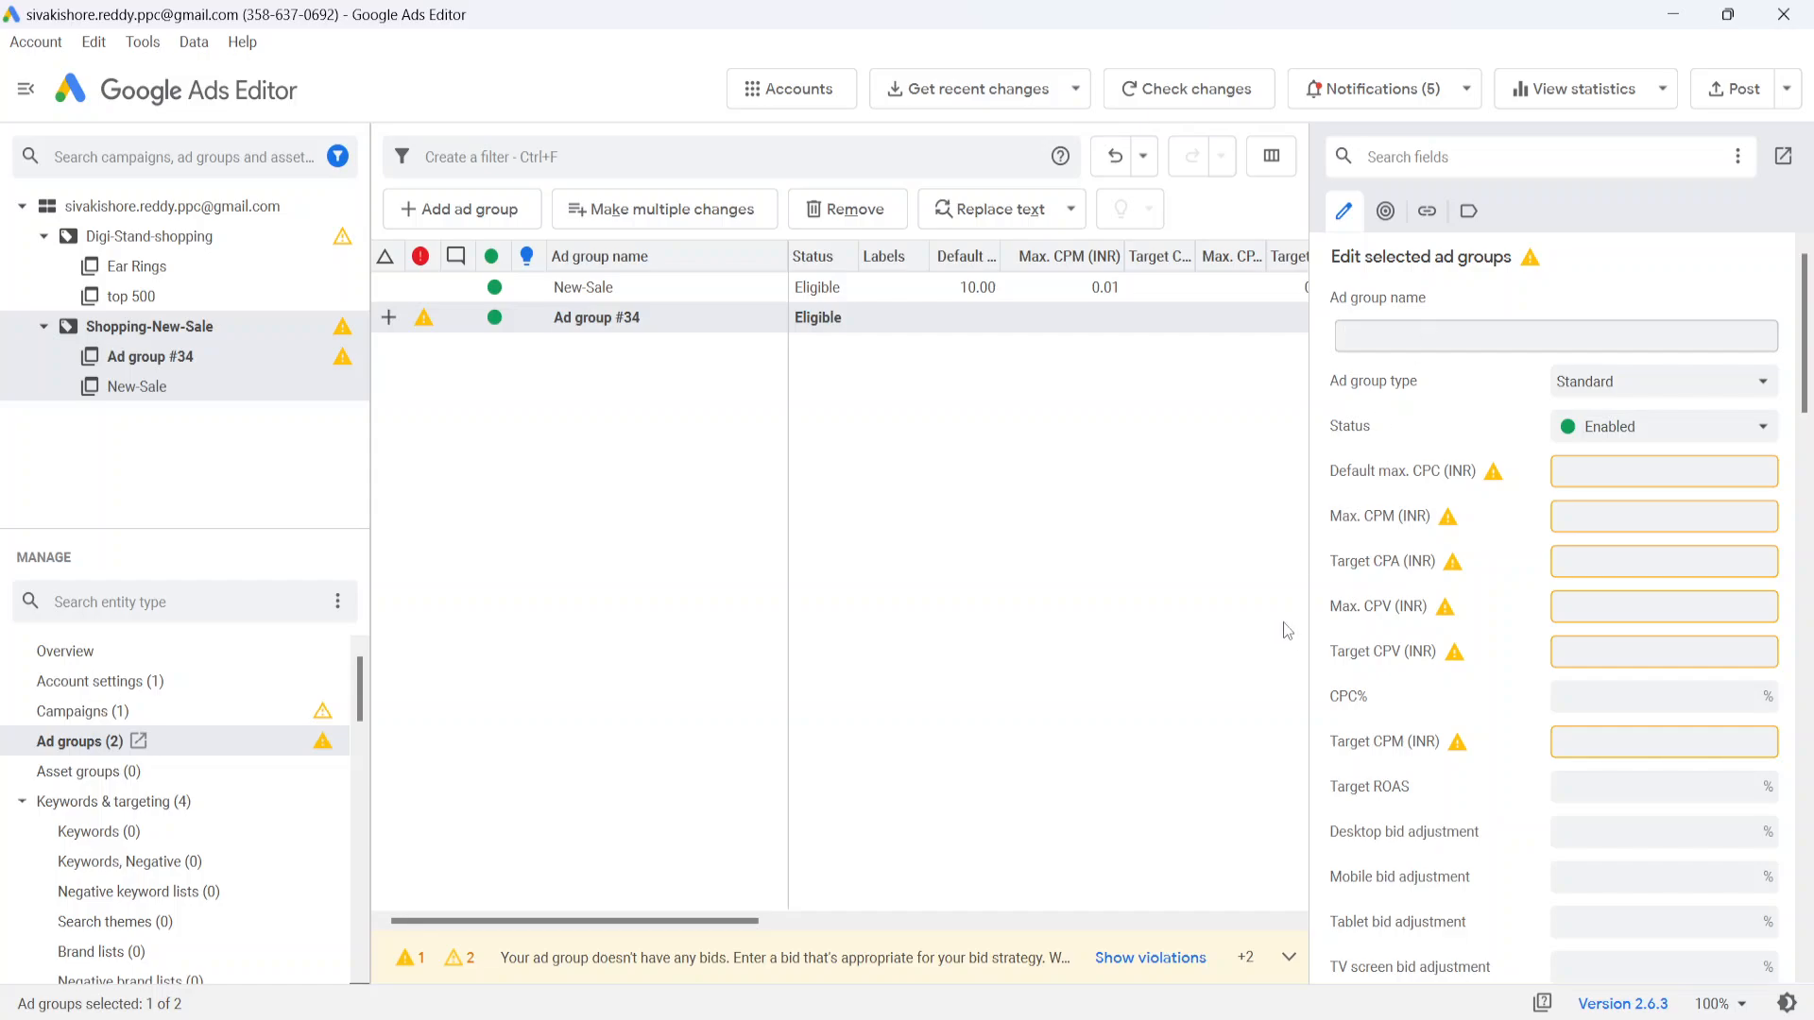
Switch to the GMC Feed spreadsheet in the browser and examine the custom_label_0 and custom_label_1 columns
{"action": "left_click", "coordinate": [871, 1019]}
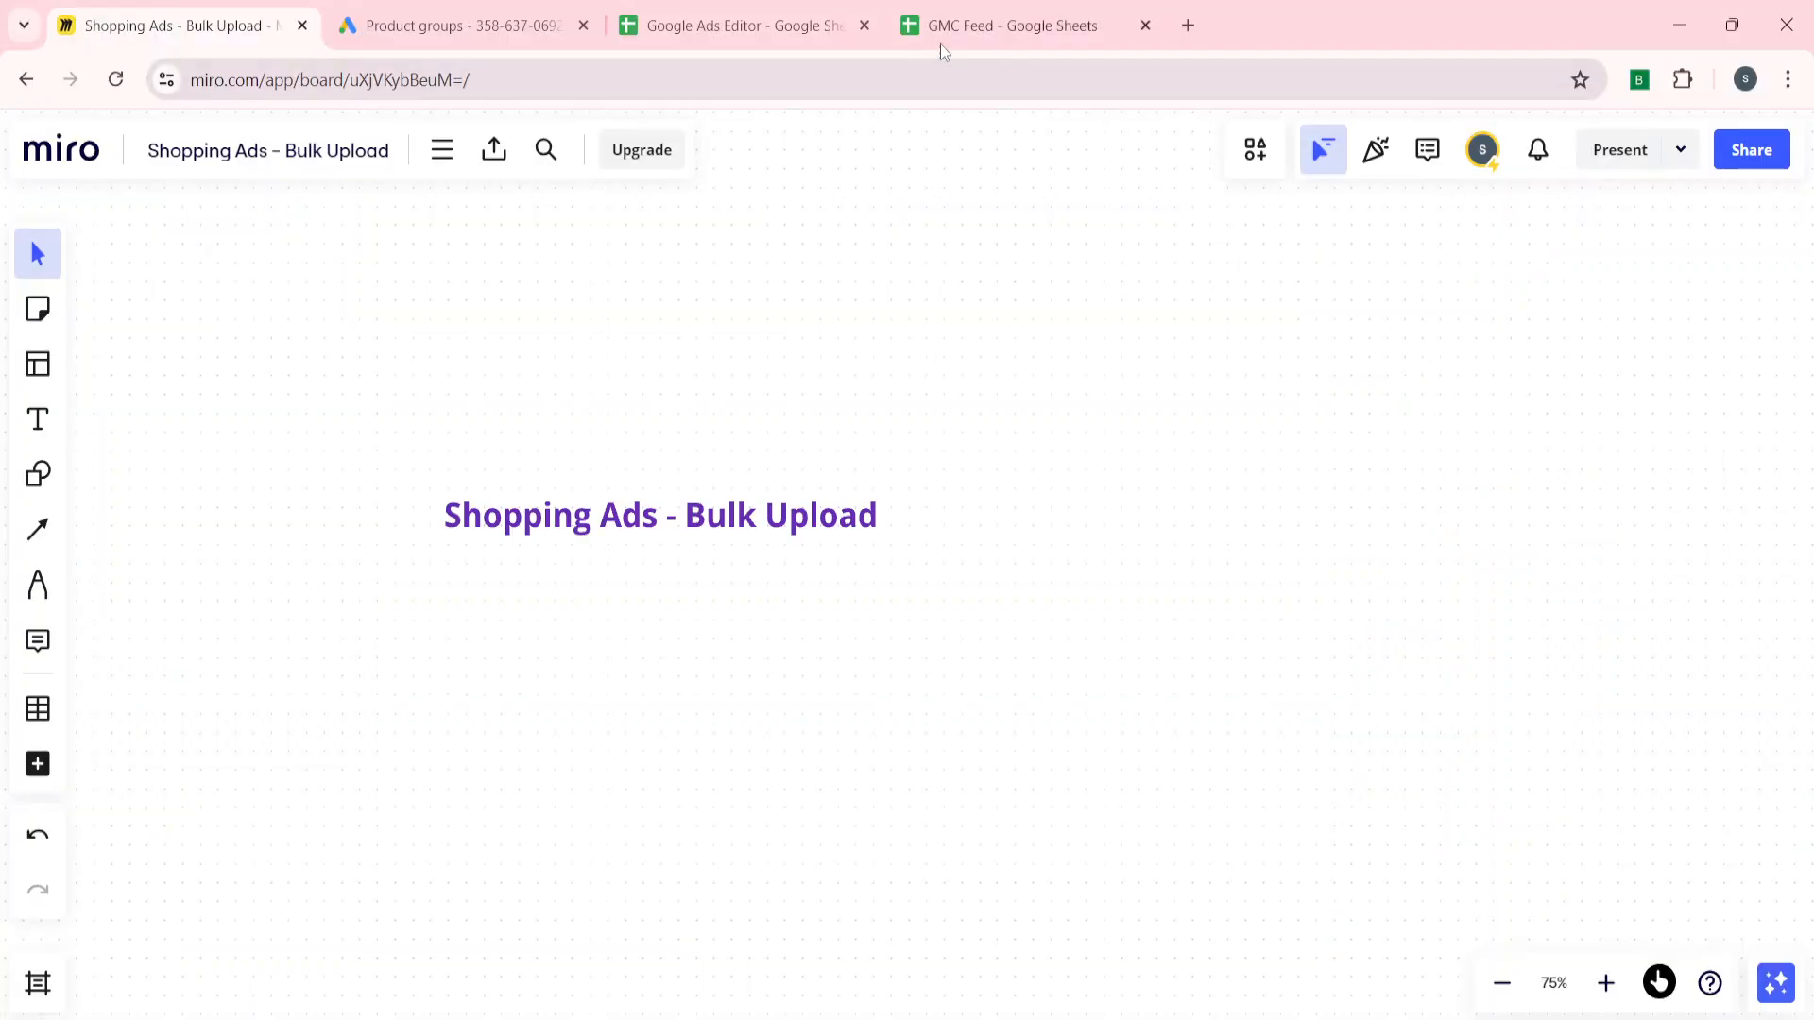
{"action": "left_click", "coordinate": [1002, 28]}
{"action": "scroll", "coordinate": [665, 591], "scroll_direction": "right", "scroll_amount": 10}
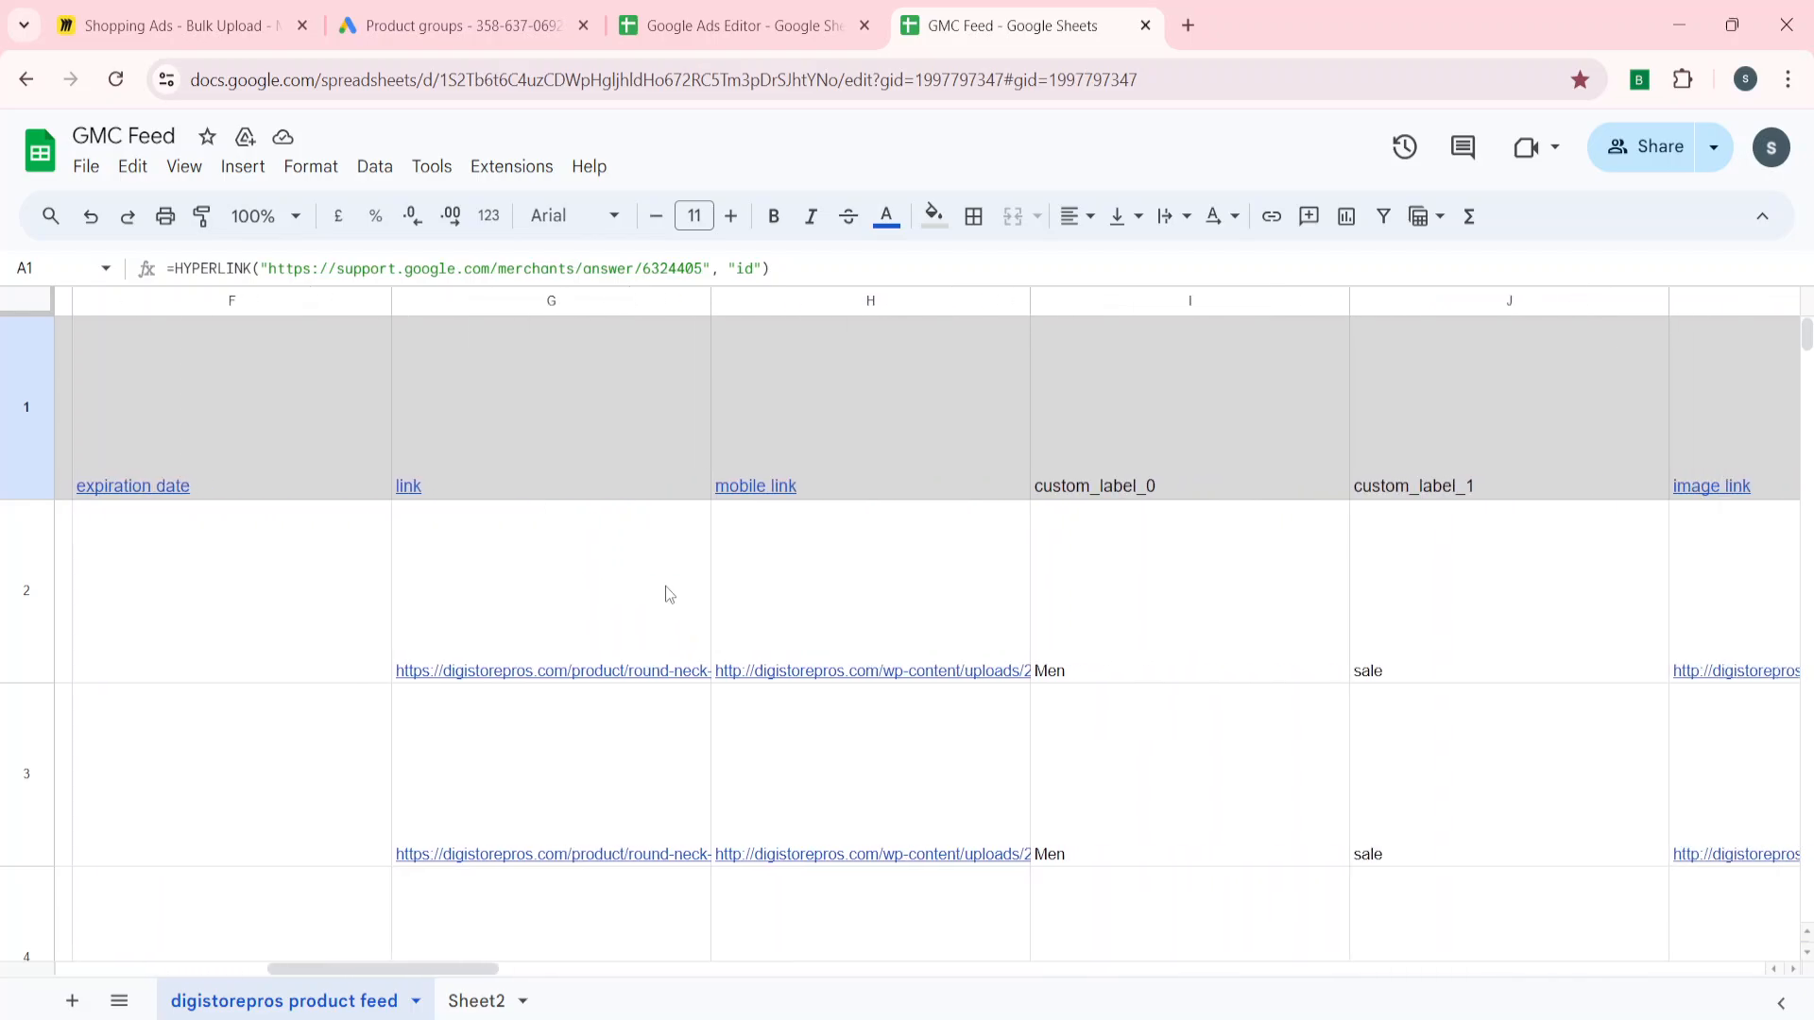
{"action": "scroll", "coordinate": [665, 590], "scroll_direction": "down", "scroll_amount": 5}
{"action": "scroll", "coordinate": [618, 828], "scroll_direction": "up", "scroll_amount": 5}
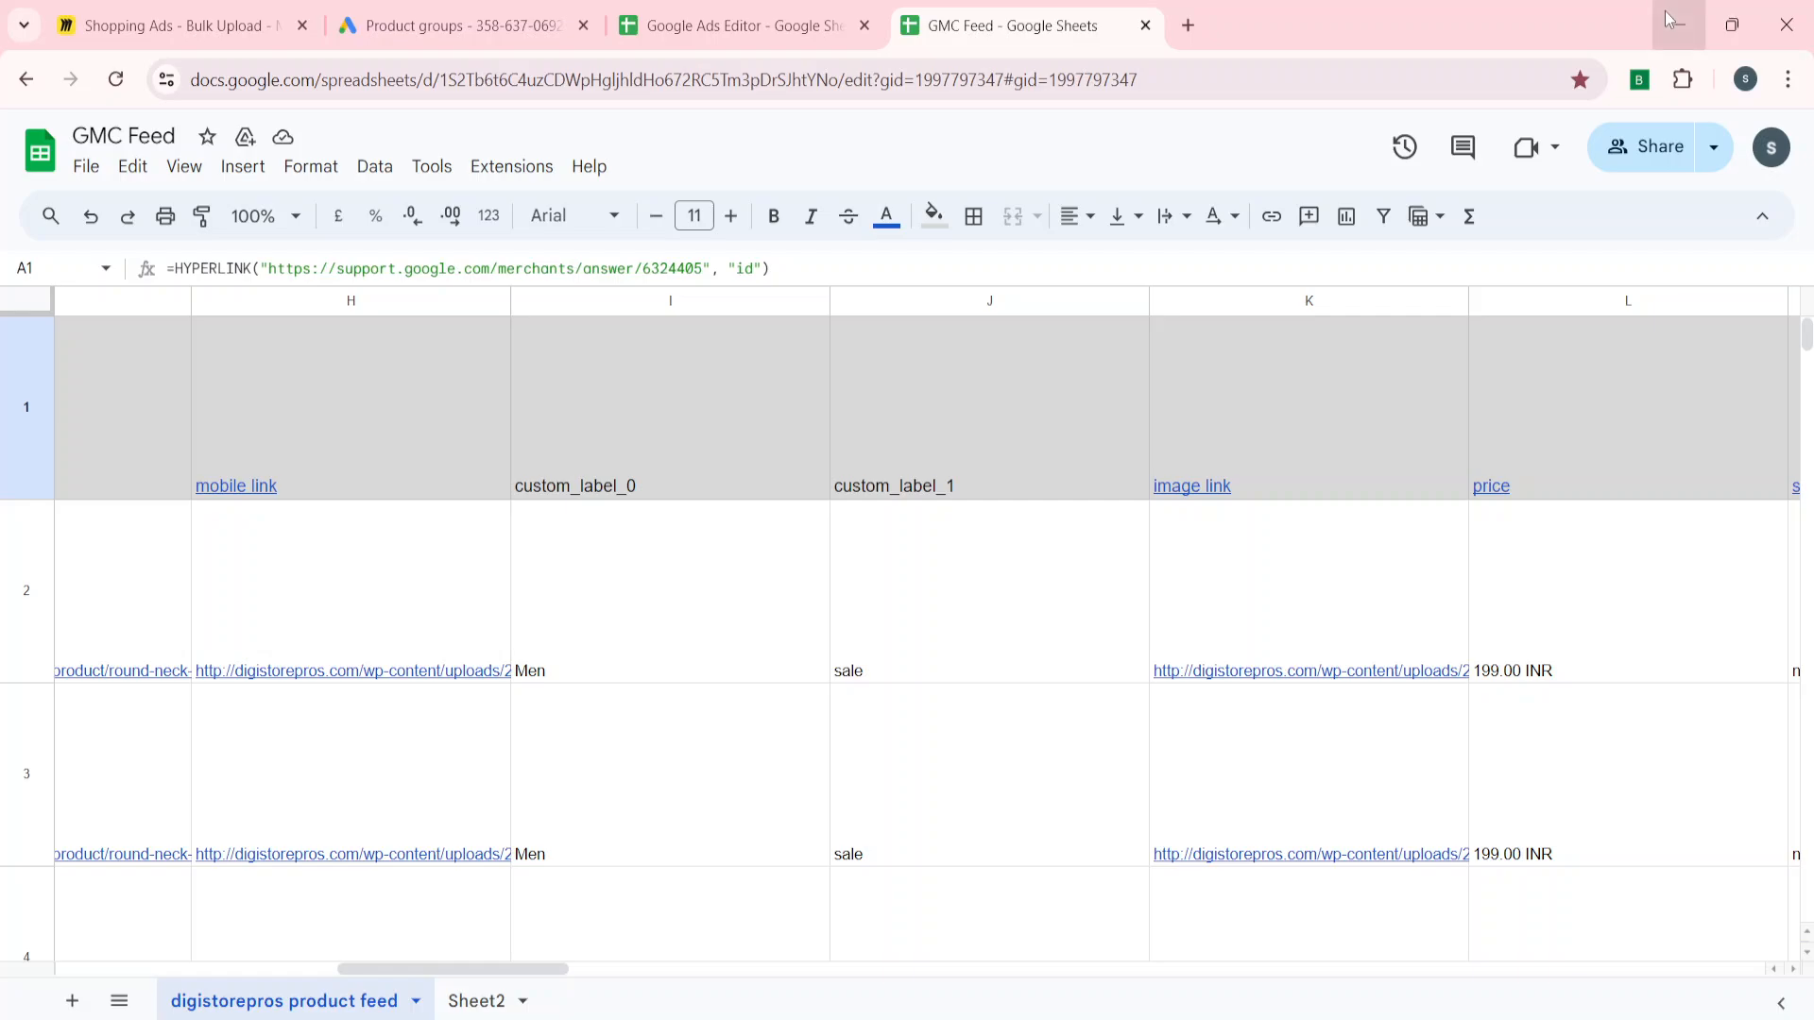
Return to Google Ads Editor and name the new Shopping-New-Sale ad group men
{"action": "left_click", "coordinate": [812, 1015]}
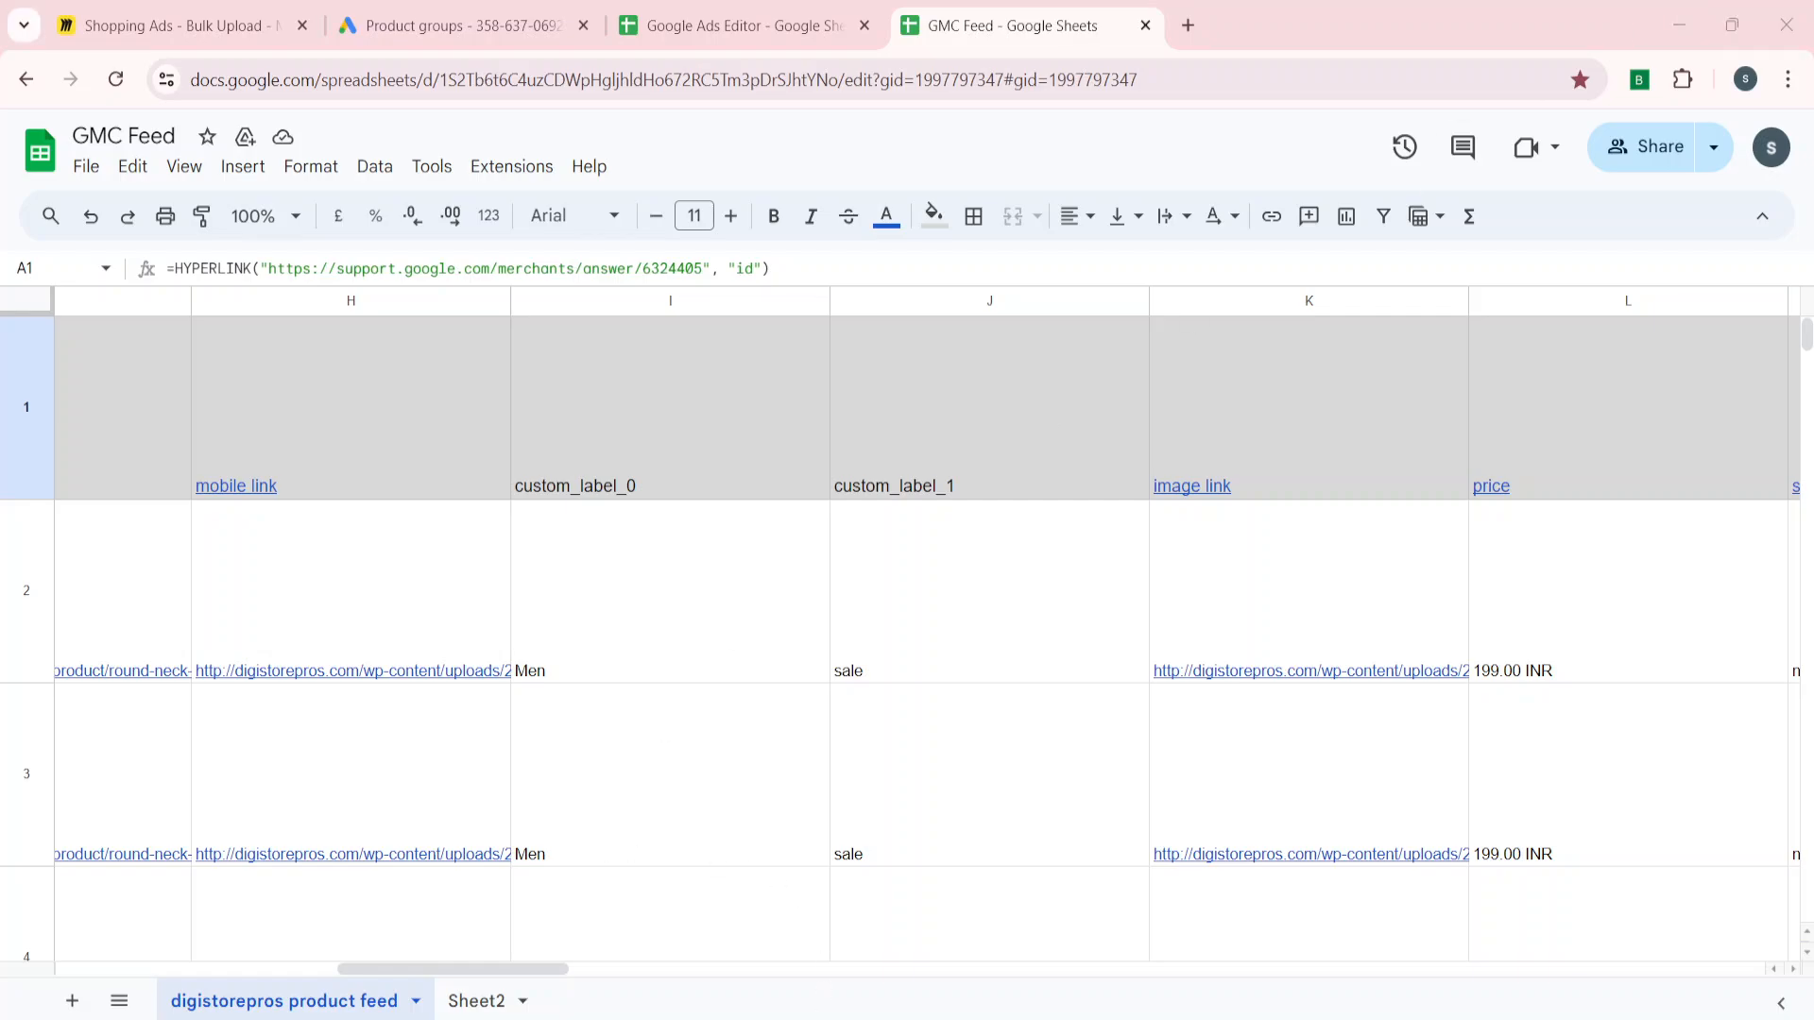
{"action": "type", "text": "men"}
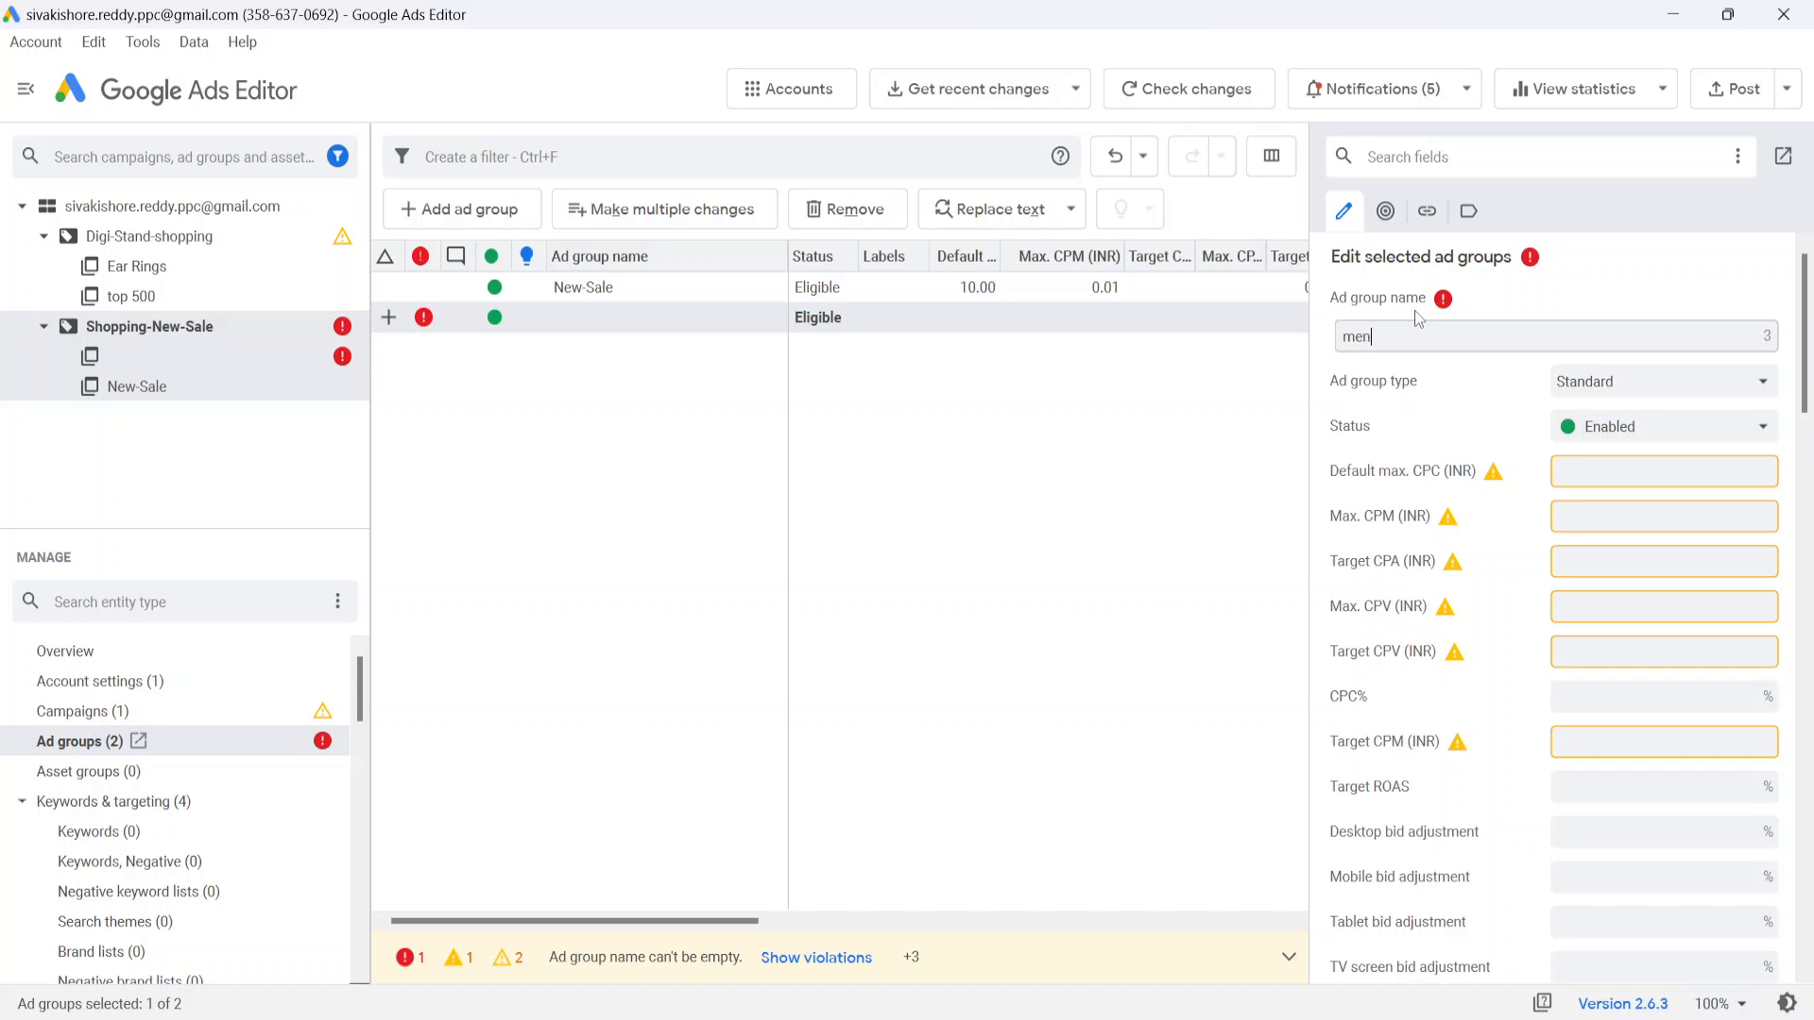
{"action": "left_click", "coordinate": [996, 388]}
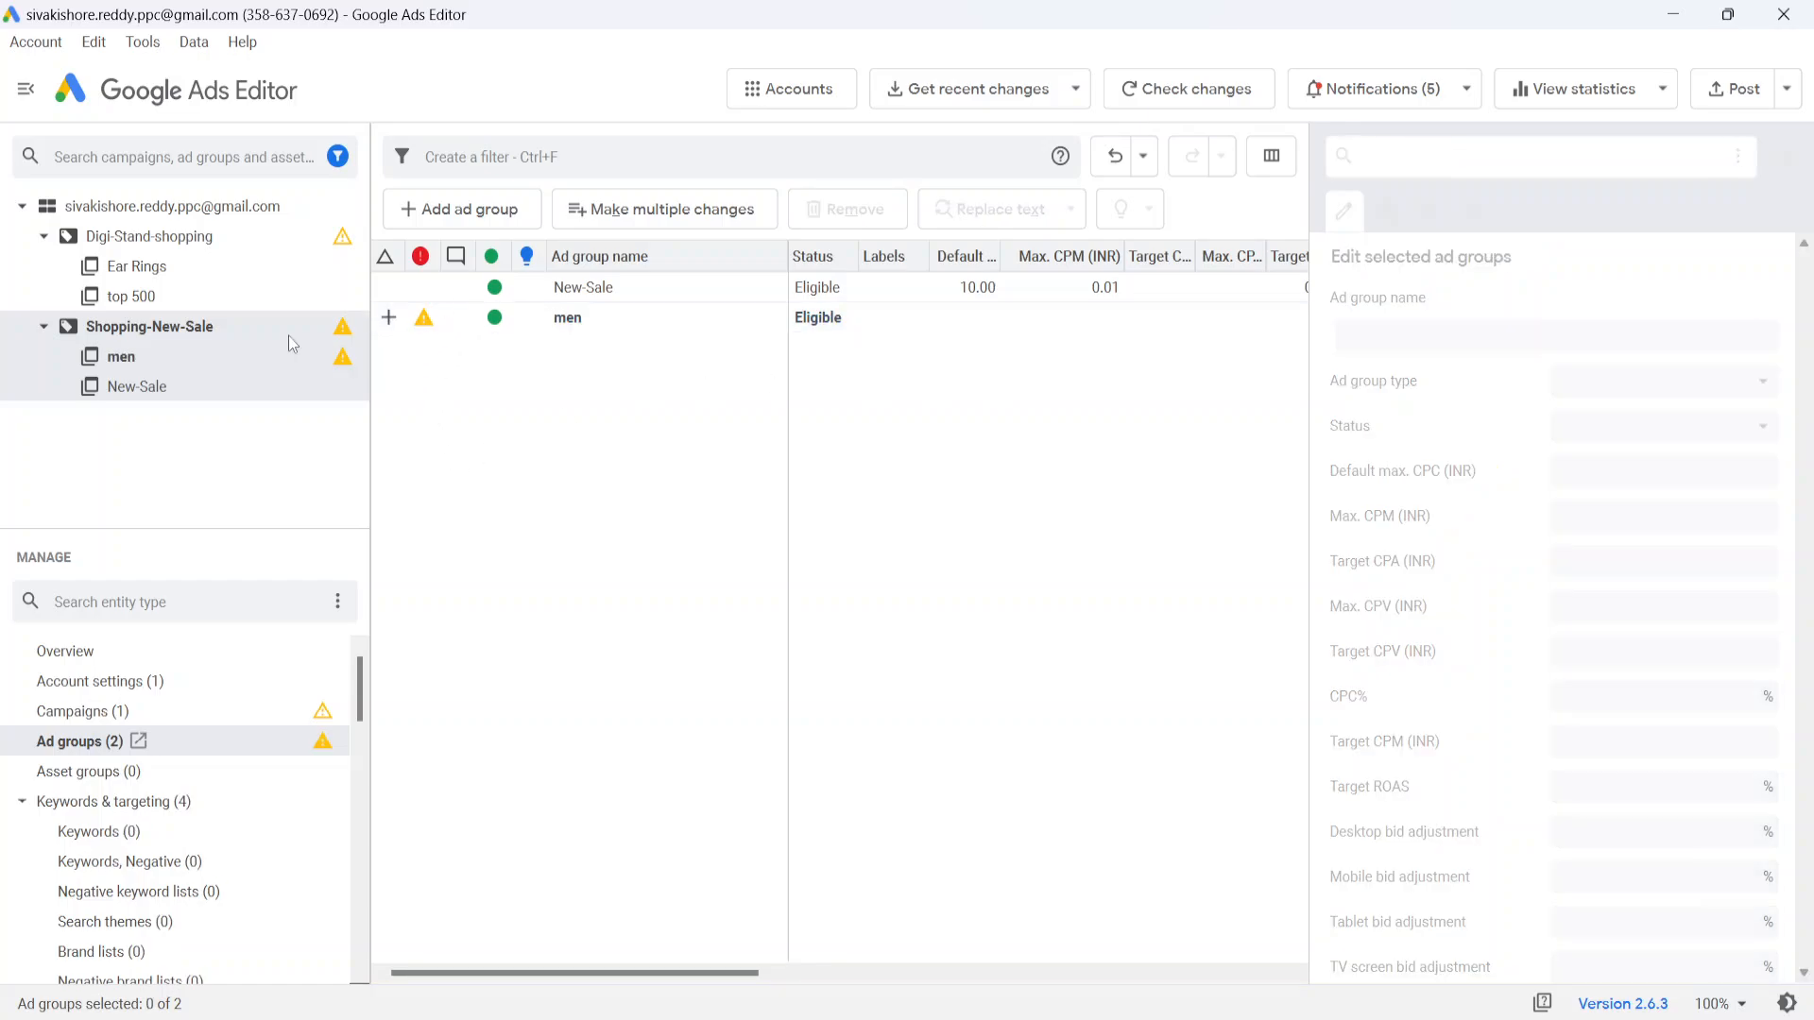
Look through the entity types for the Shopping-New-Sale campaign and show its product groups
{"action": "left_click", "coordinate": [498, 289]}
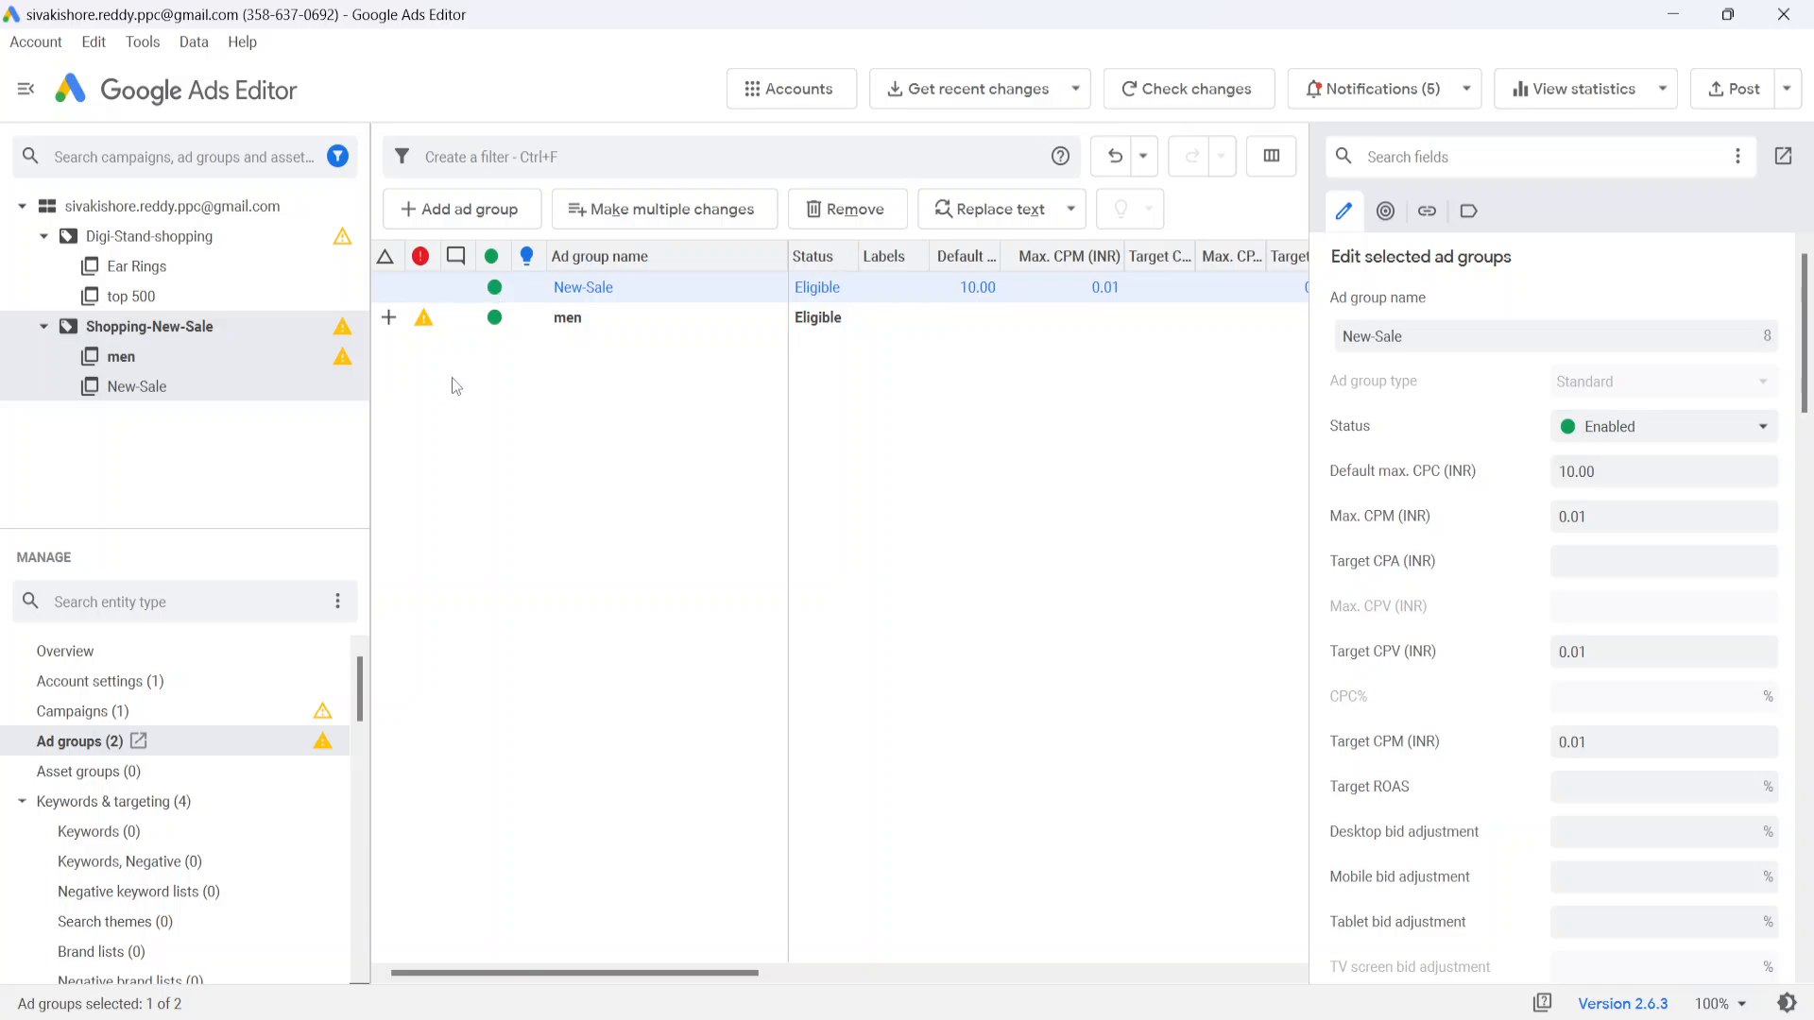
{"action": "scroll", "coordinate": [68, 770], "scroll_direction": "down", "scroll_amount": 10}
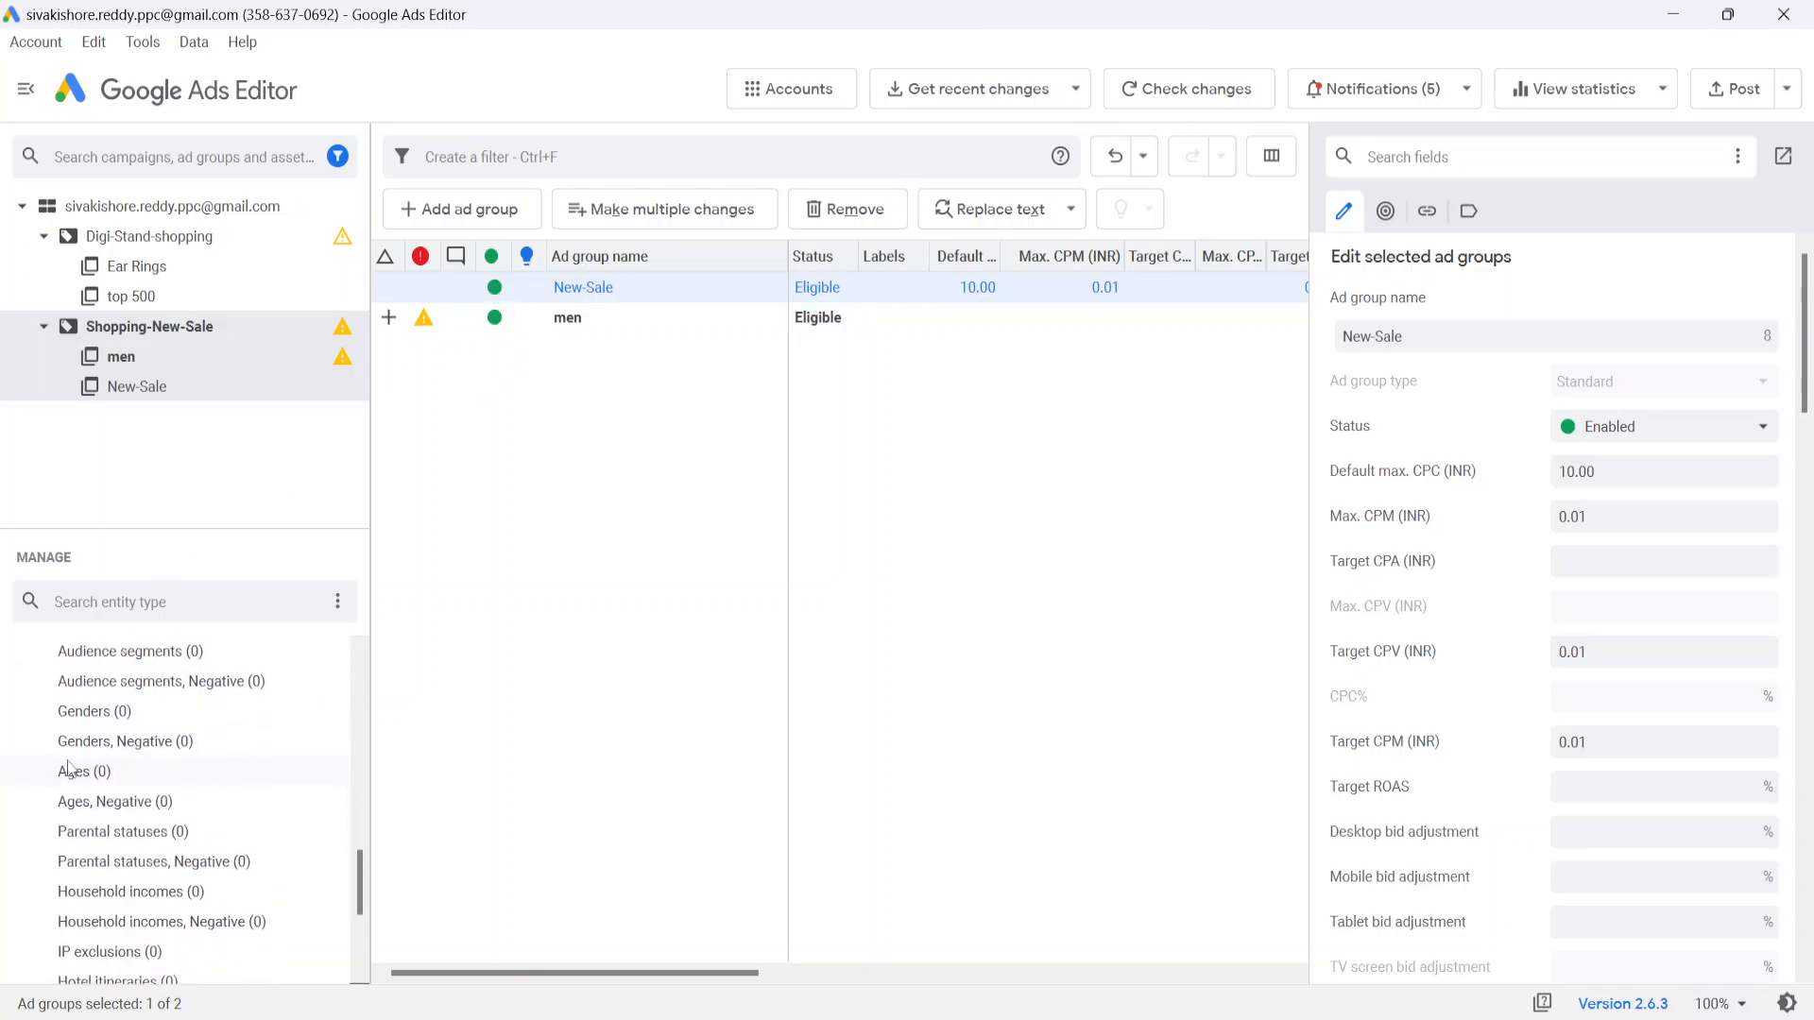
{"action": "scroll", "coordinate": [68, 770], "scroll_direction": "down", "scroll_amount": 3}
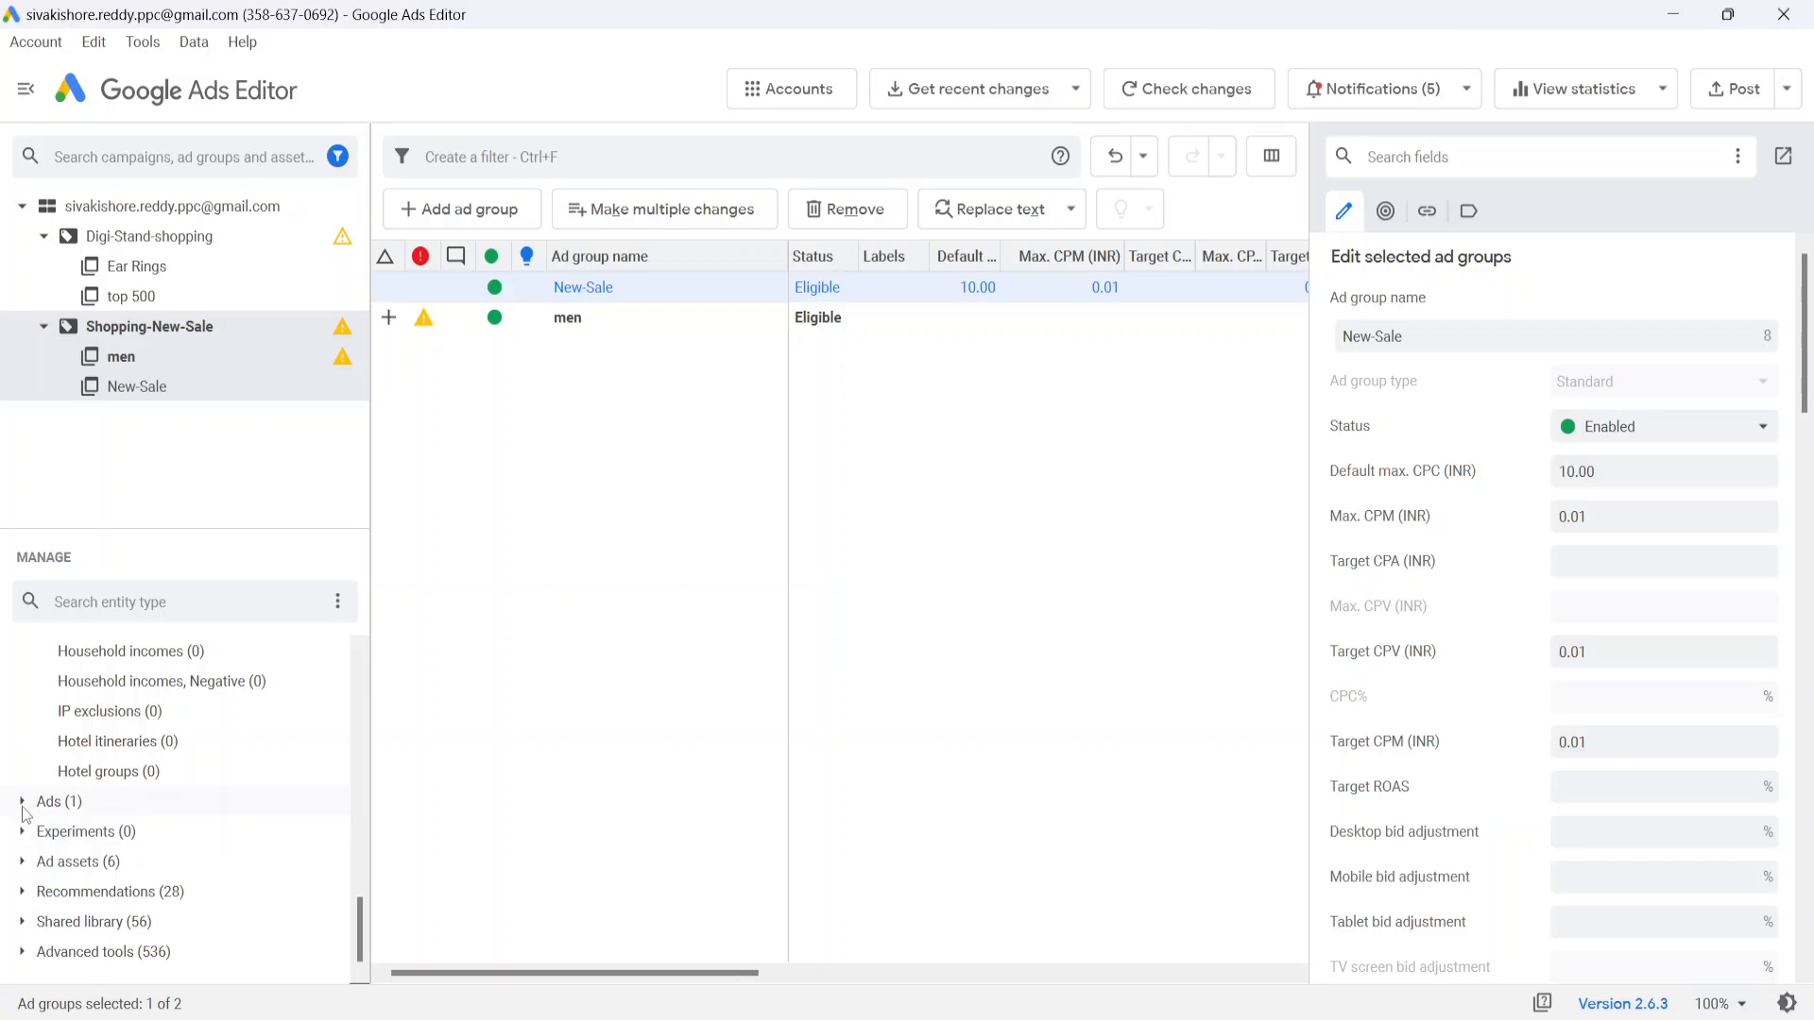
{"action": "scroll", "coordinate": [38, 810], "scroll_direction": "up", "scroll_amount": 10}
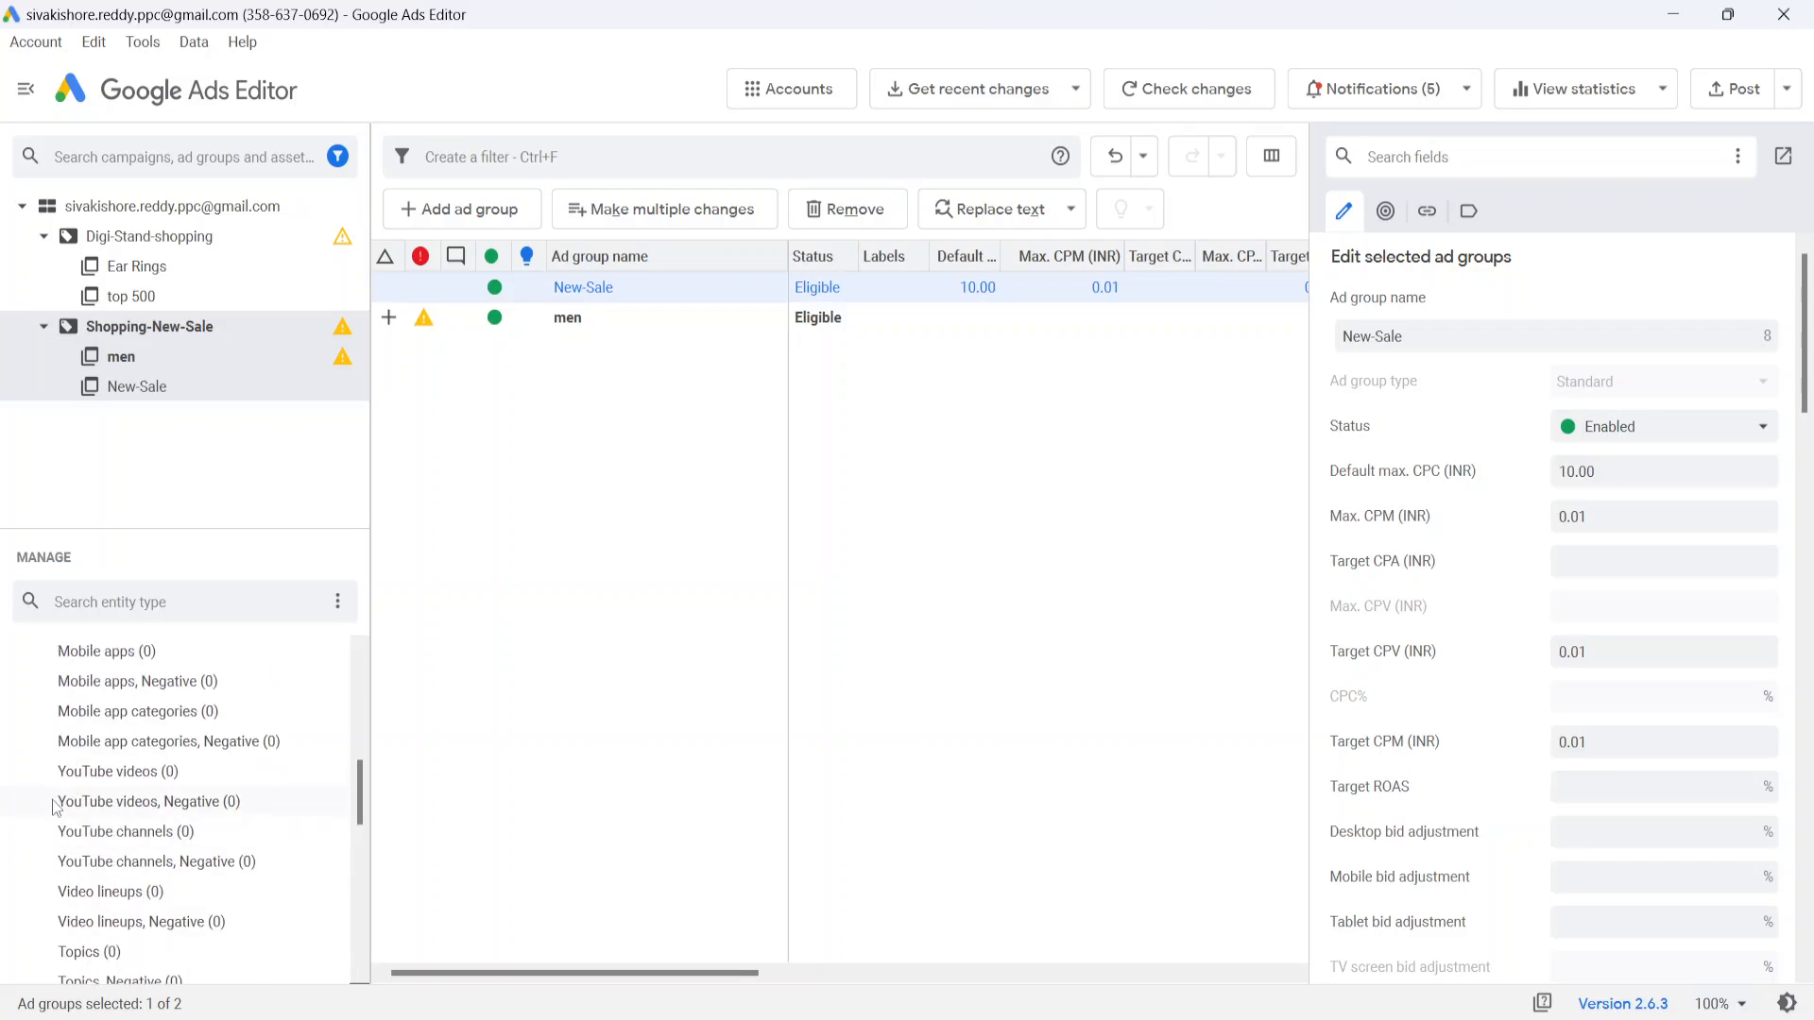
{"action": "scroll", "coordinate": [55, 808], "scroll_direction": "up", "scroll_amount": 3}
{"action": "scroll", "coordinate": [99, 806], "scroll_direction": "up", "scroll_amount": 2}
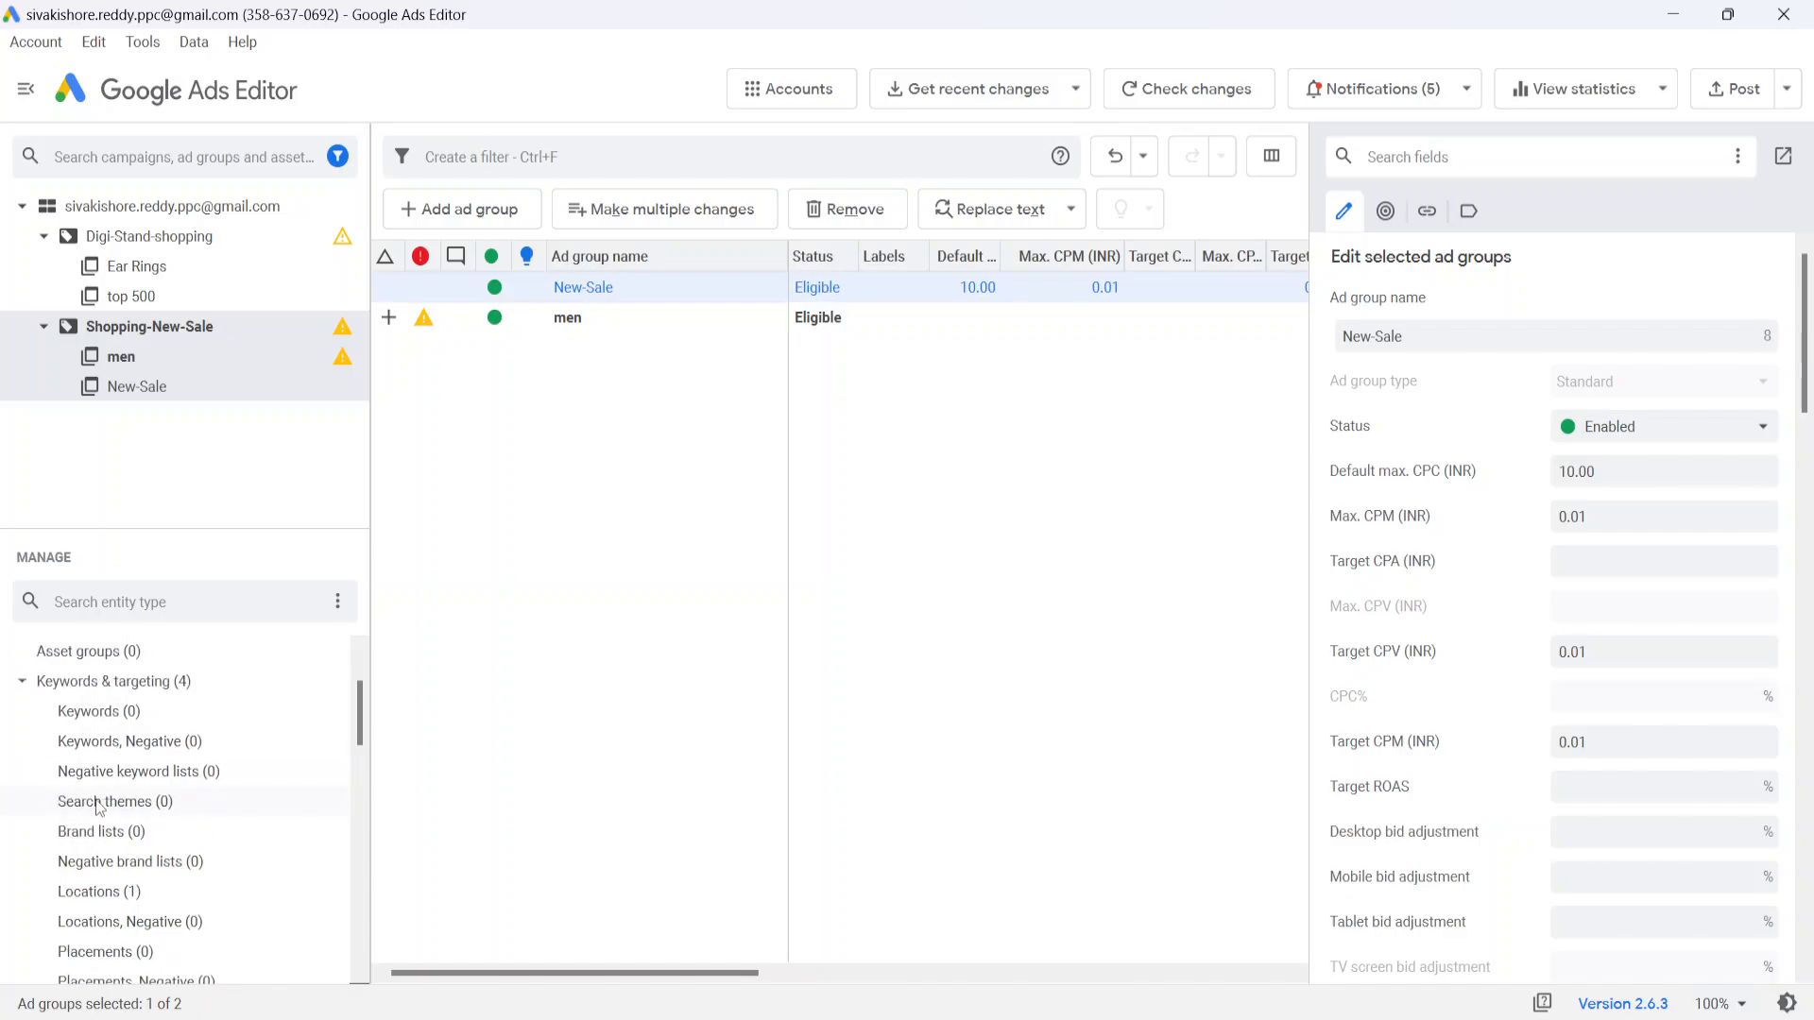
{"action": "scroll", "coordinate": [98, 808], "scroll_direction": "down", "scroll_amount": 4}
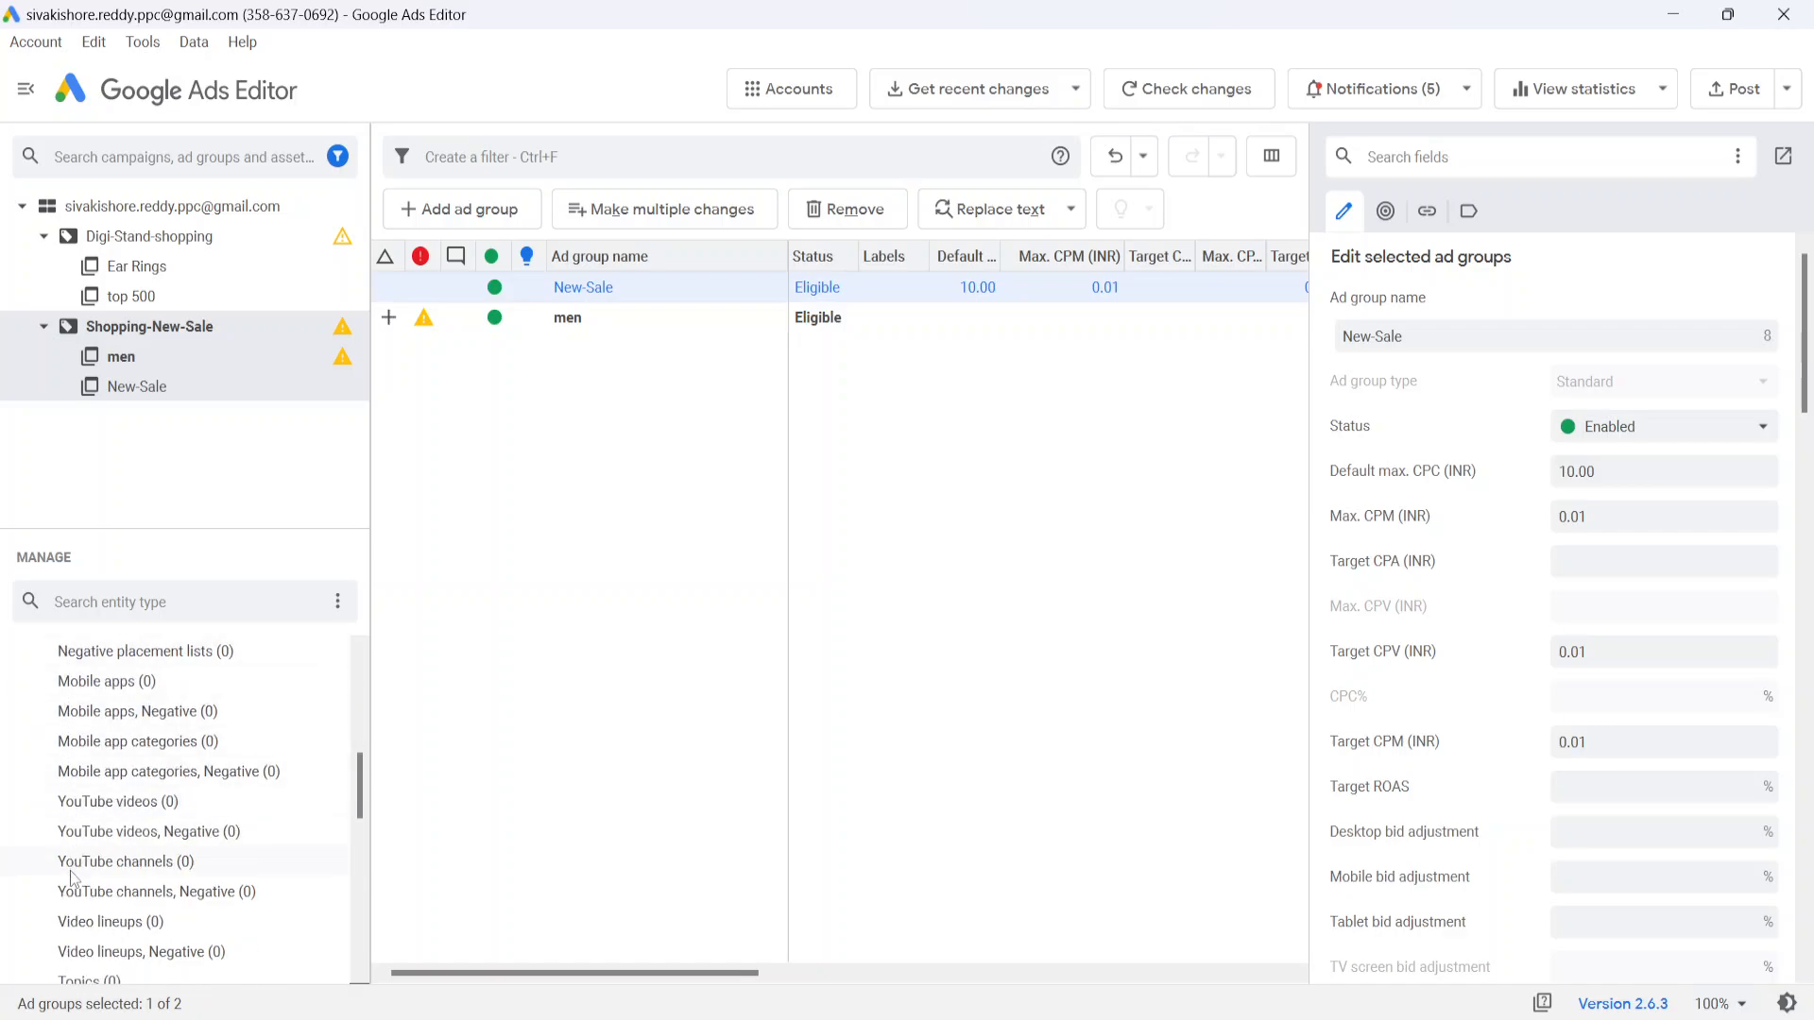
{"action": "scroll", "coordinate": [71, 874], "scroll_direction": "down", "scroll_amount": 2}
{"action": "scroll", "coordinate": [71, 878], "scroll_direction": "down", "scroll_amount": 1}
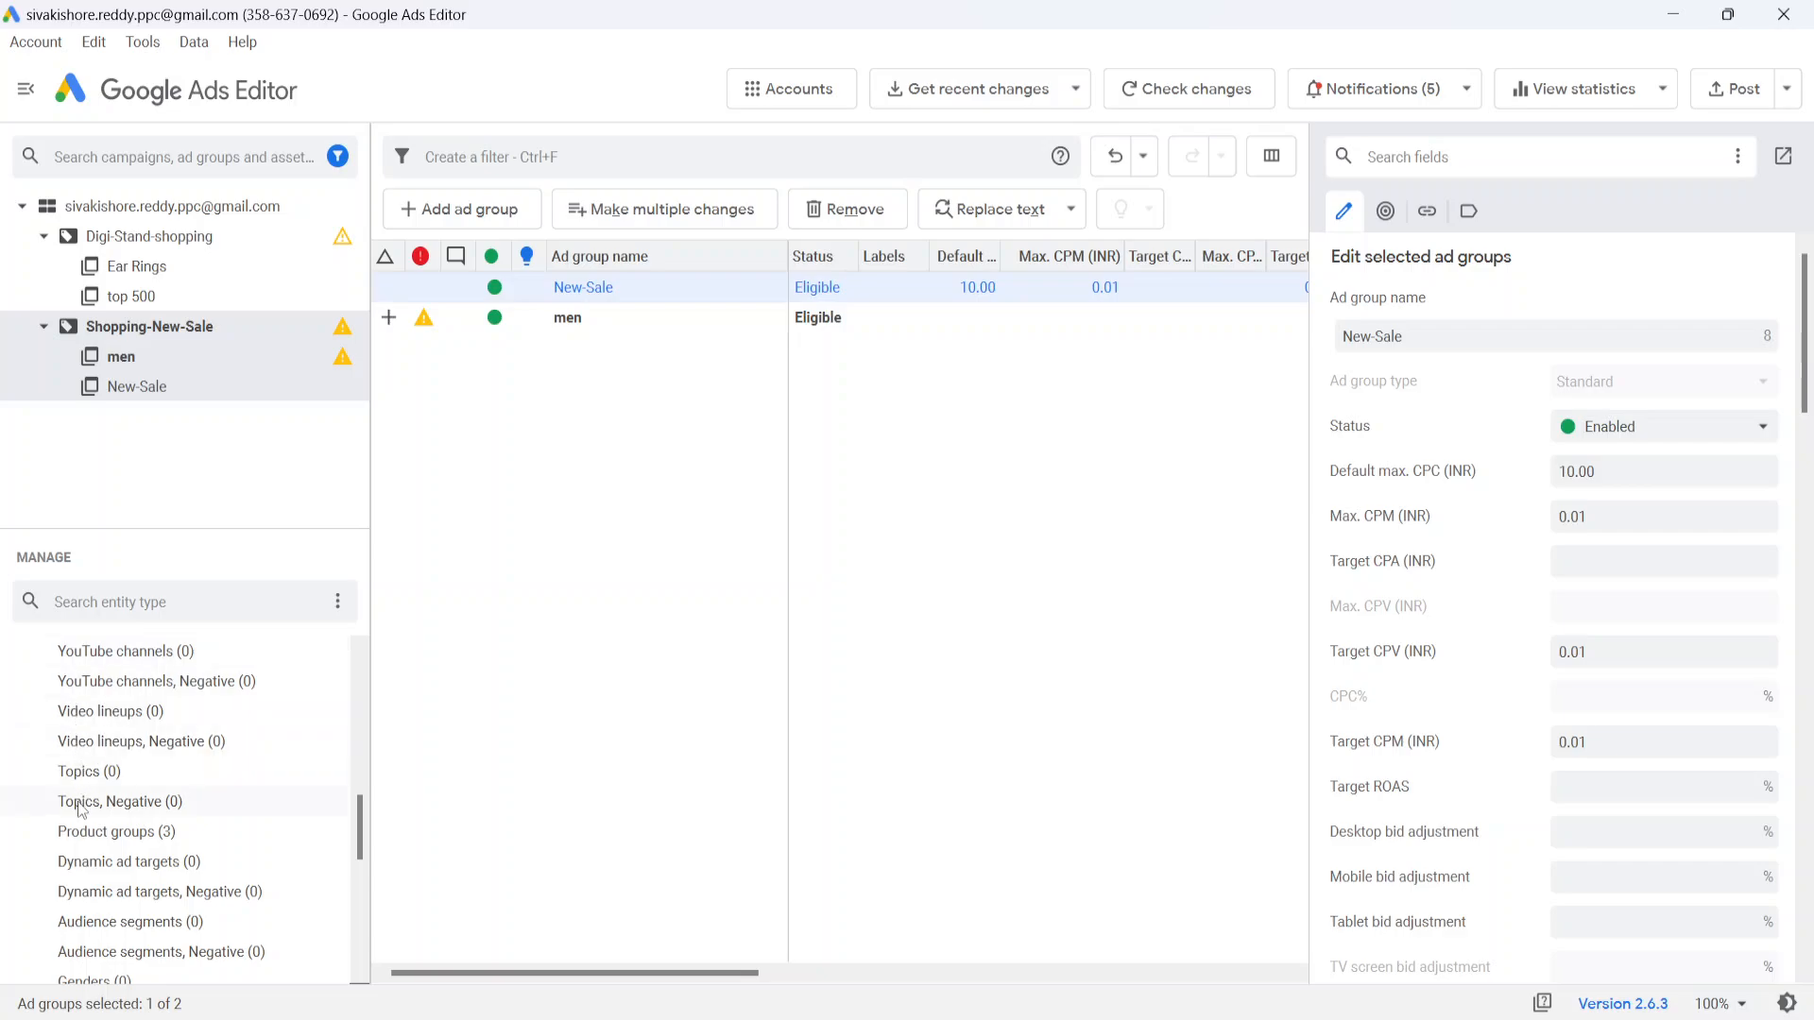
{"action": "left_click", "coordinate": [84, 832]}
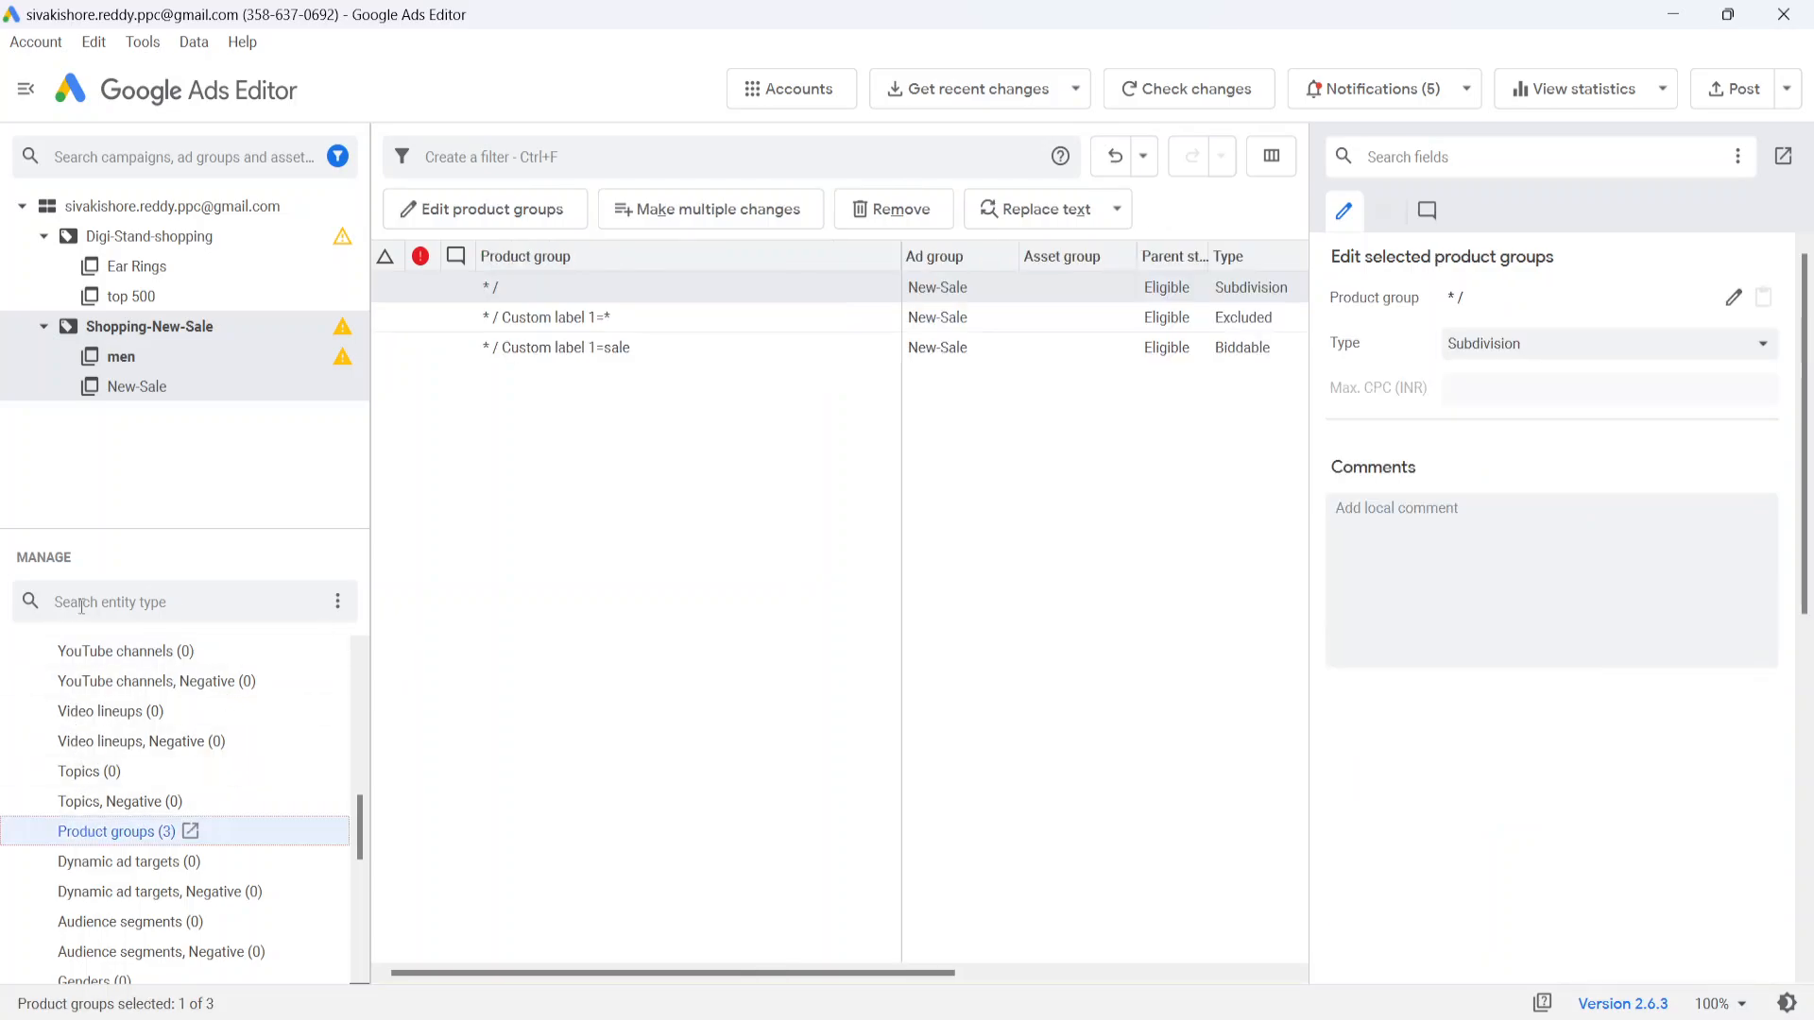
{"action": "left_click", "coordinate": [720, 518]}
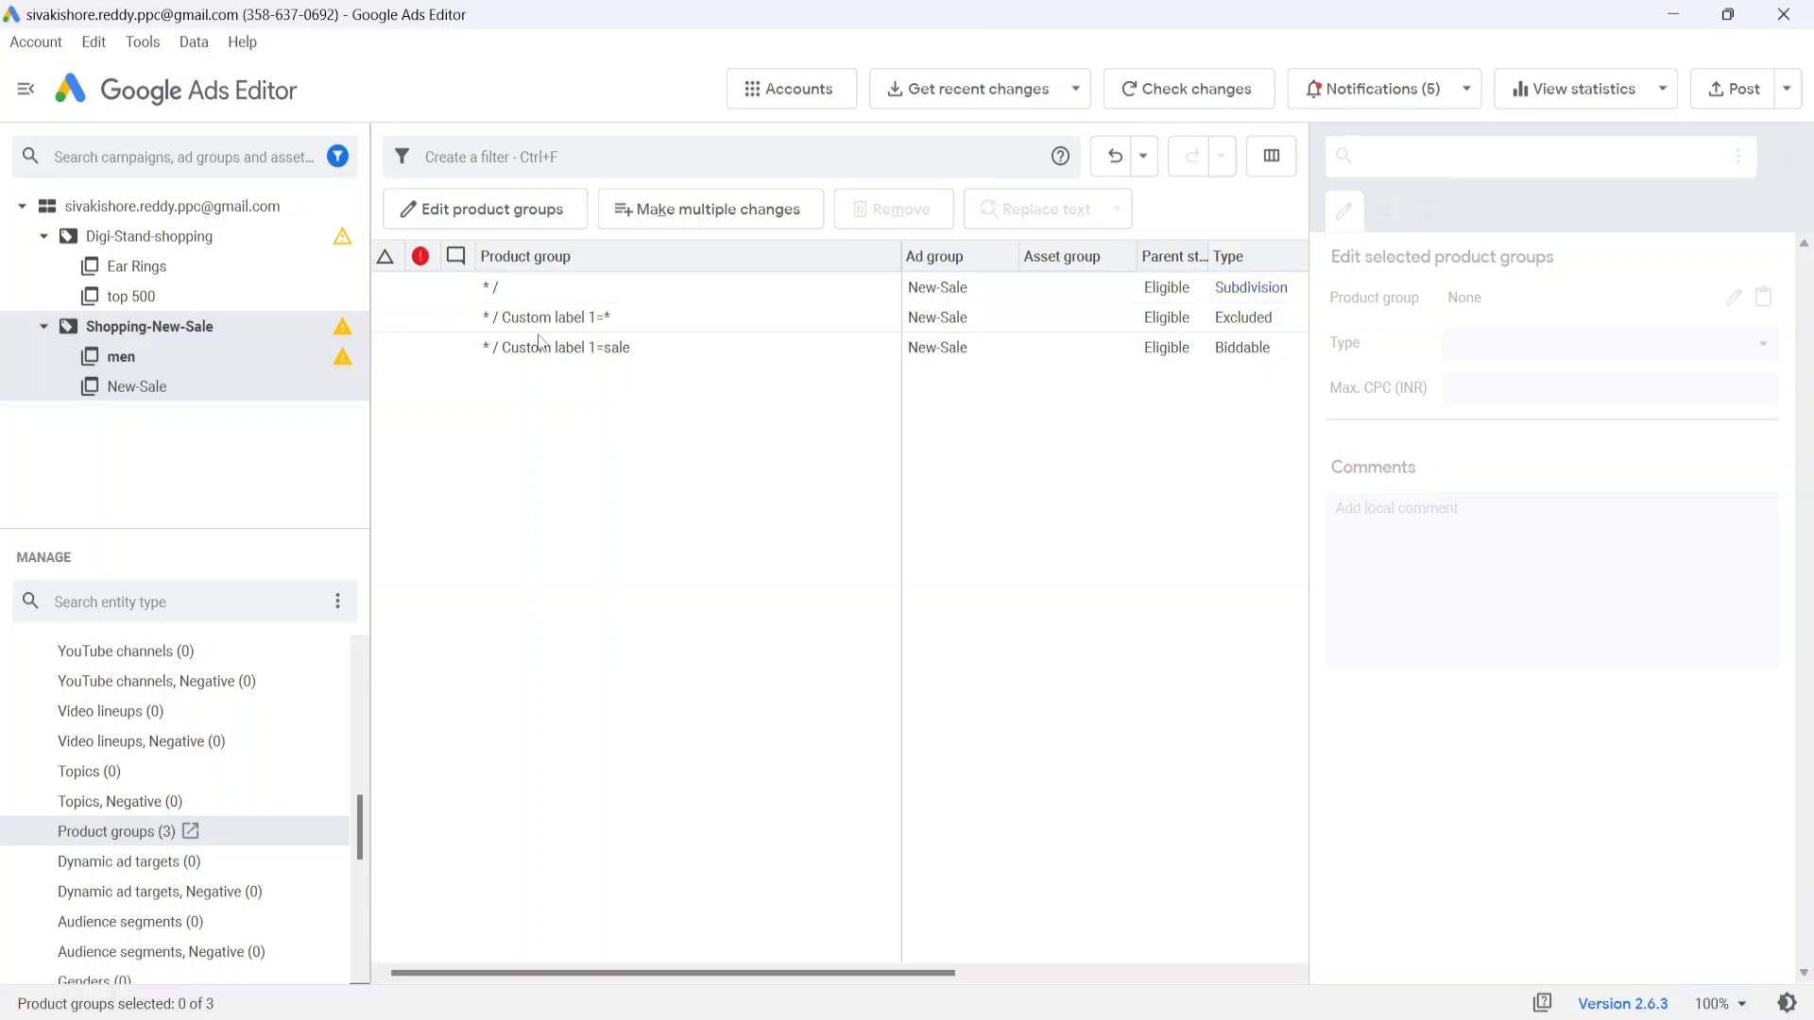
Copy all product groups of the Shopping-New-Sale campaign and paste them into the Google Ads Editor spreadsheet in the browser, starting at cell A1
{"action": "left_click", "coordinate": [540, 346]}
{"action": "key", "text": "ctrl+a"}
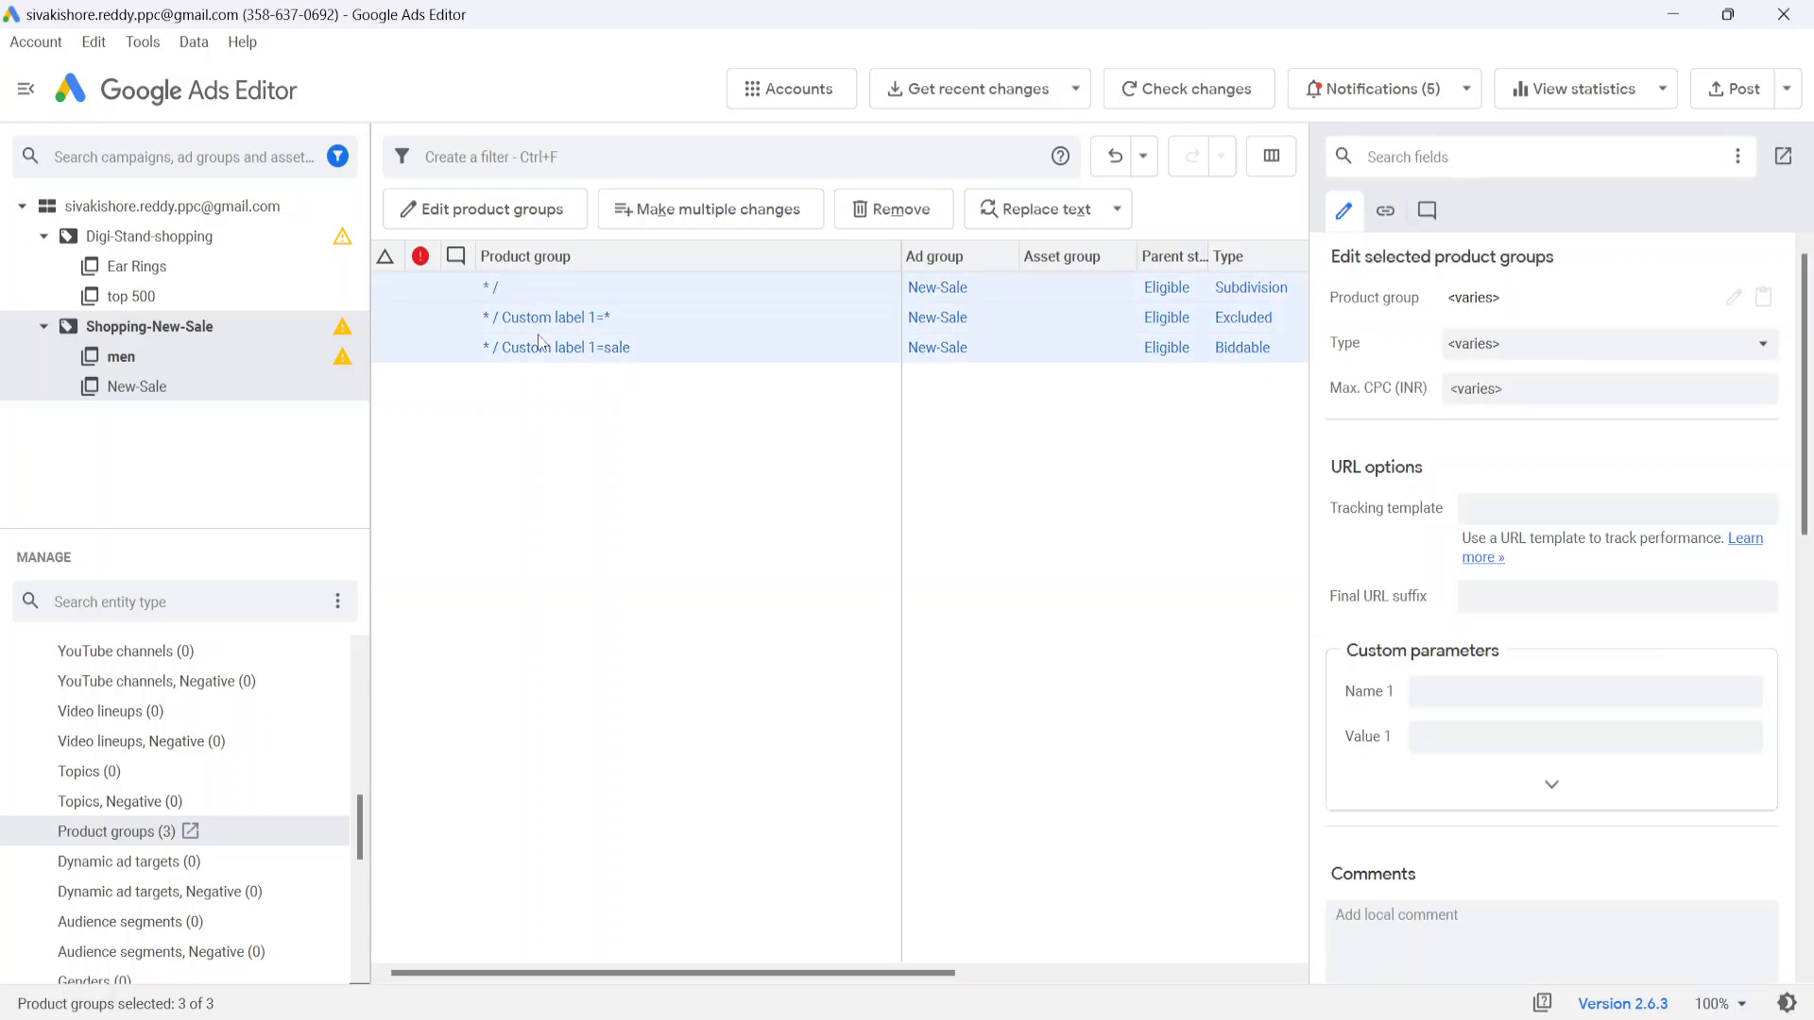
{"action": "left_click", "coordinate": [859, 1016]}
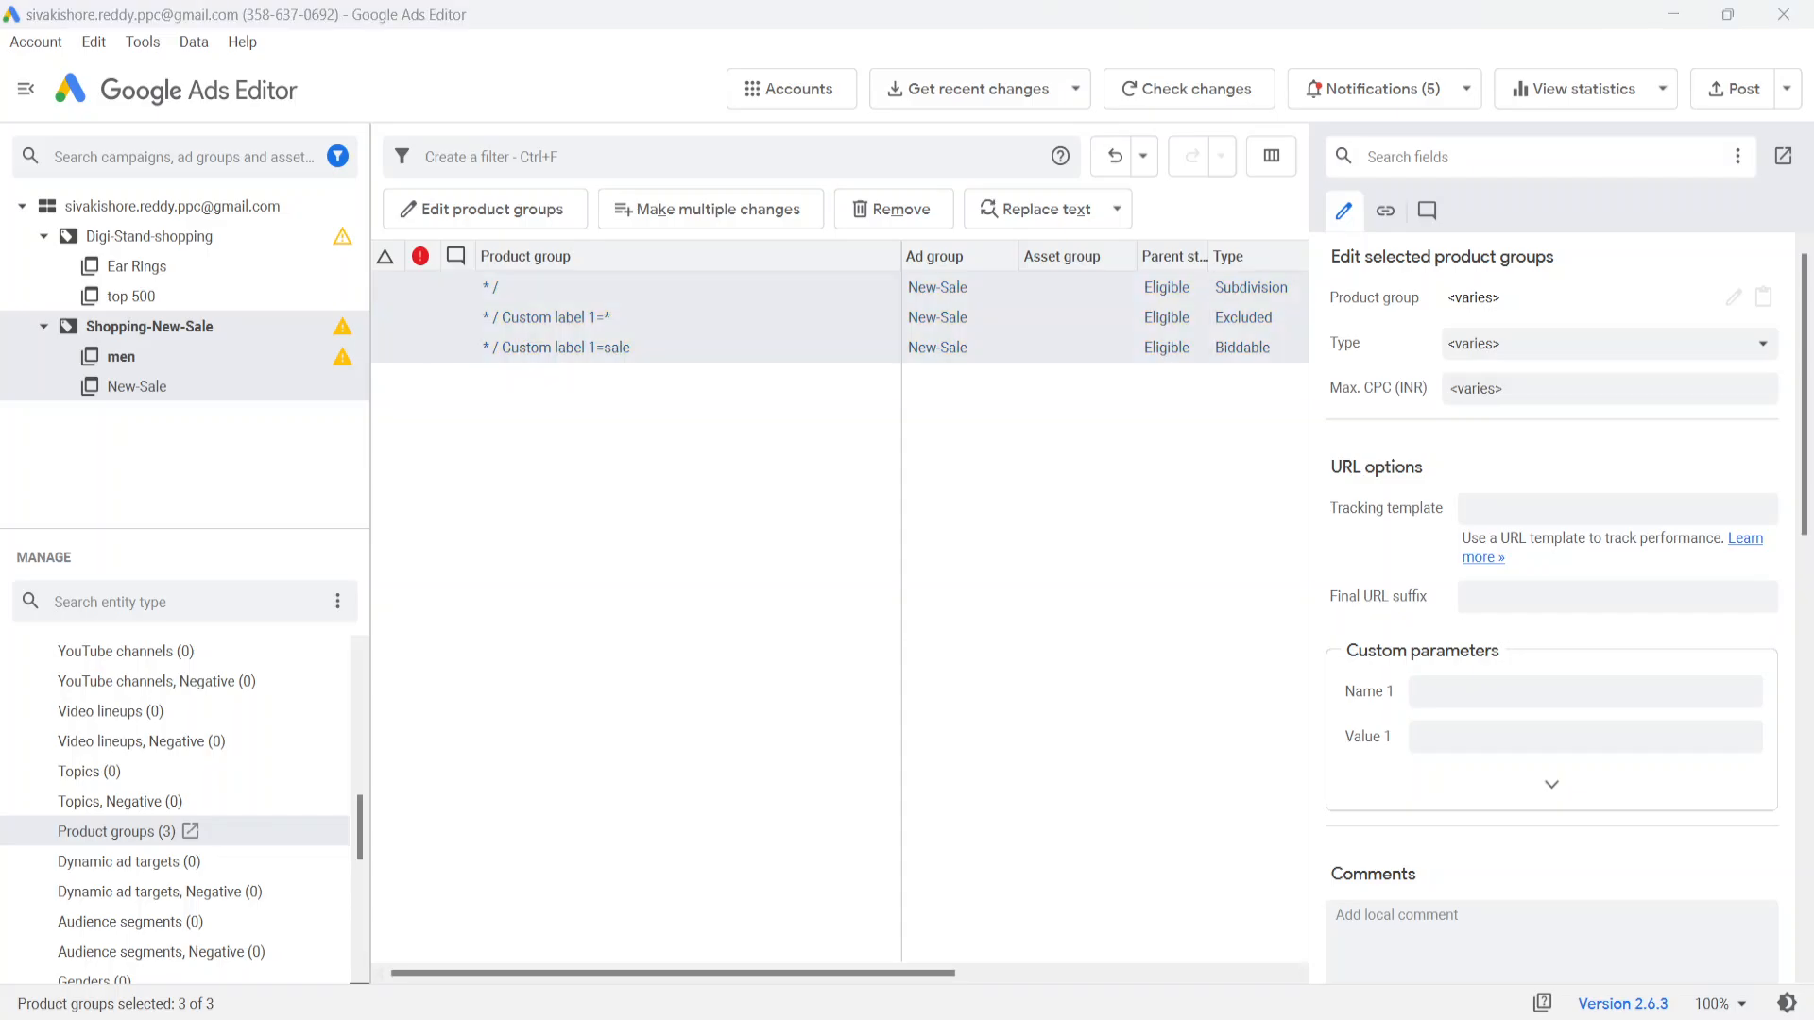
{"action": "left_click", "coordinate": [745, 25]}
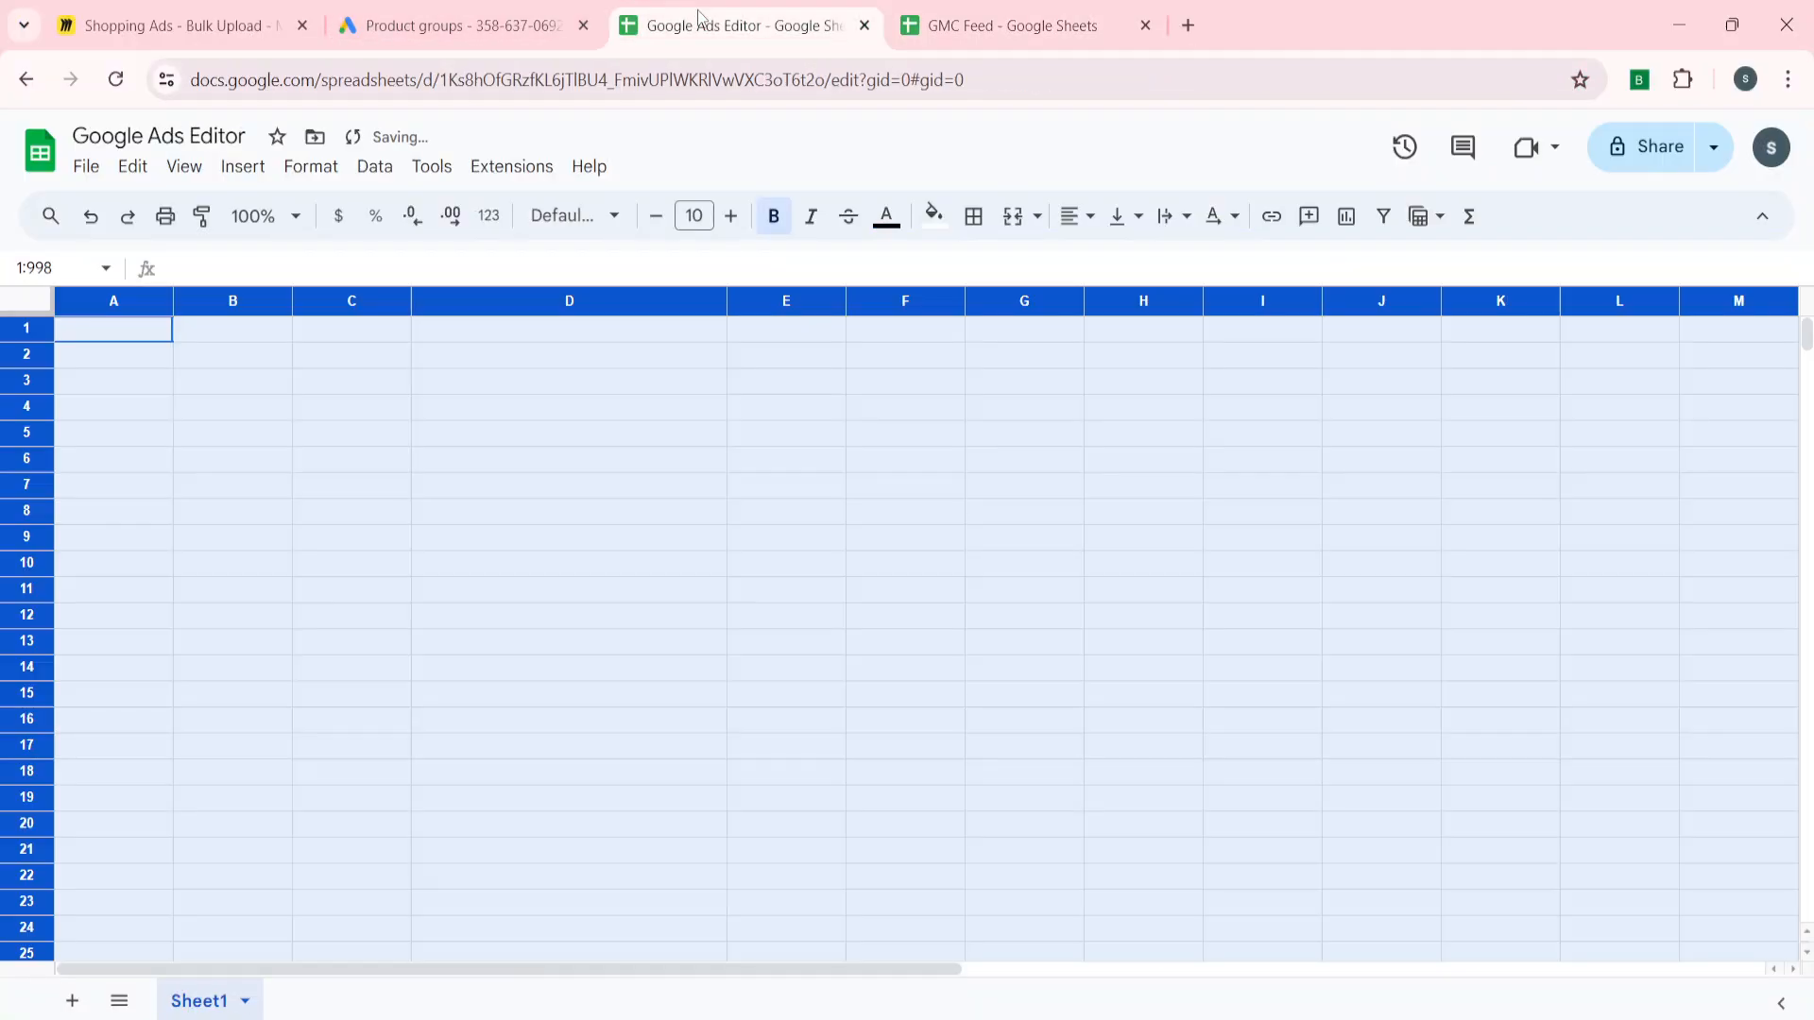
{"action": "left_click", "coordinate": [116, 338]}
{"action": "key", "text": "ctrl+v"}
{"action": "left_click", "coordinate": [366, 435]}
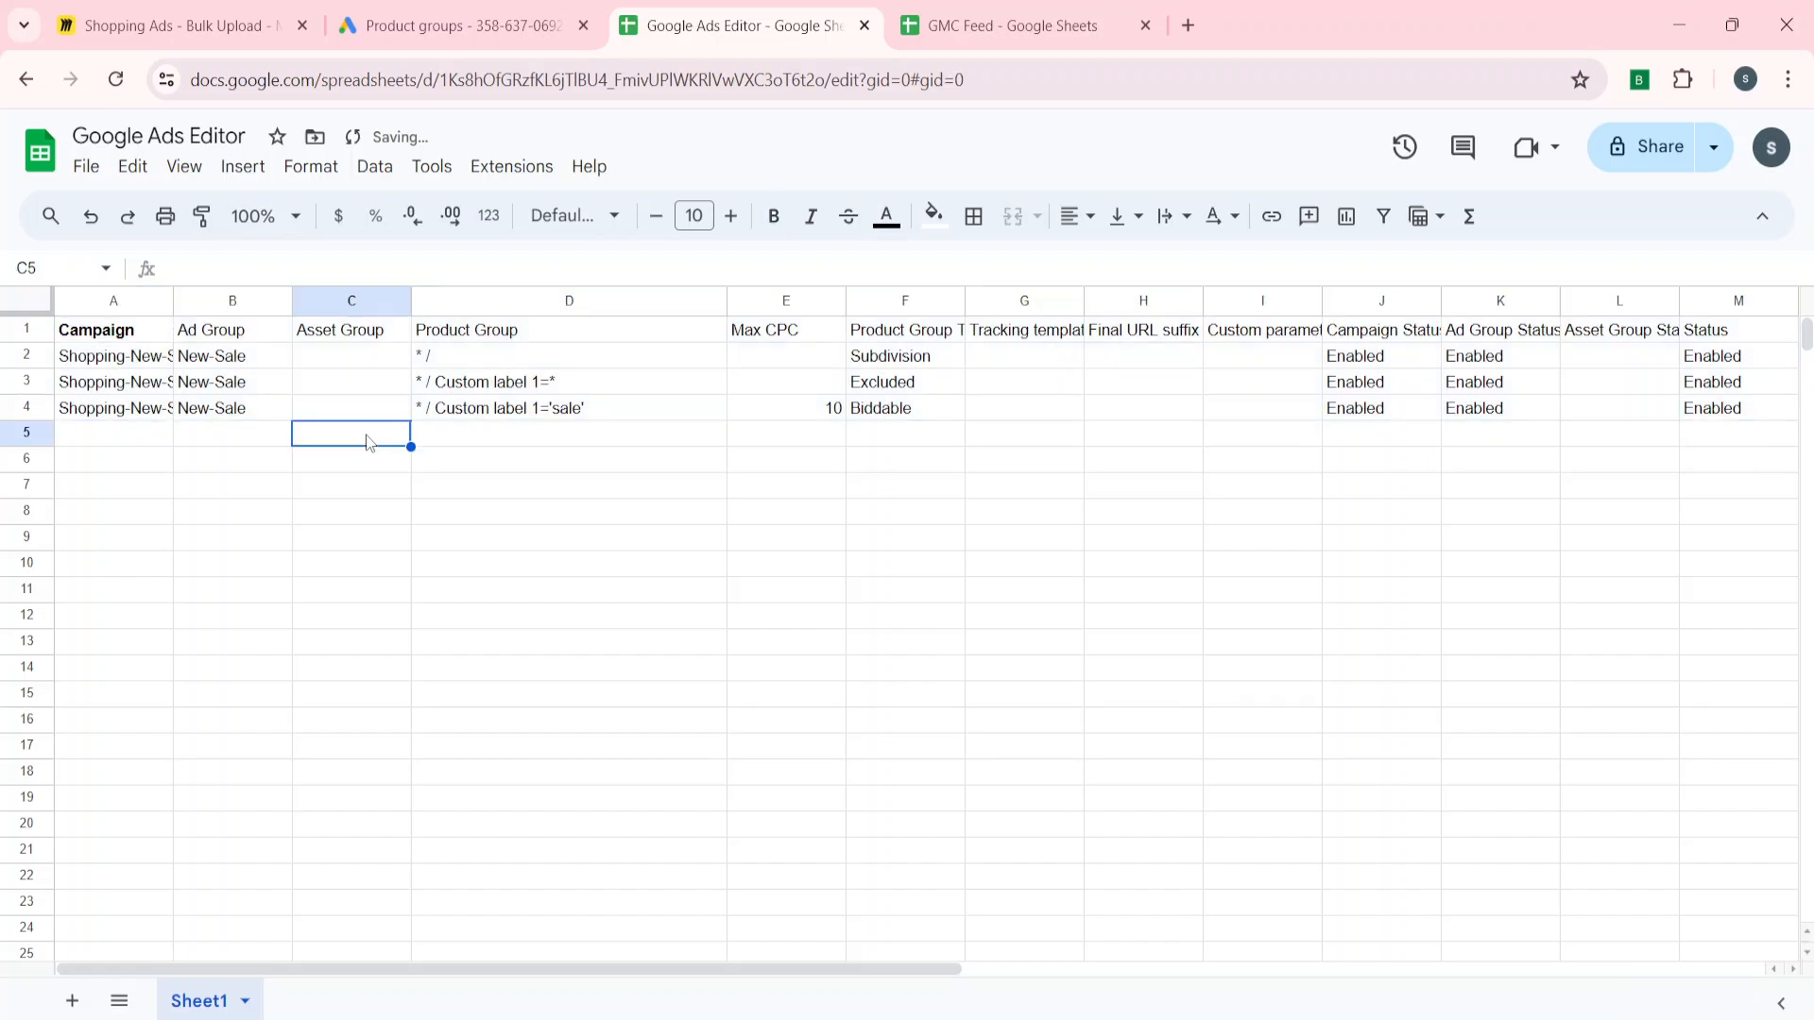
Change the biddable product group in cell D4 to * / Custom label 1='Men'
{"action": "key", "text": "Right"}
{"action": "key", "text": "Up"}
{"action": "key", "text": "Up"}
{"action": "key", "text": "Down"}
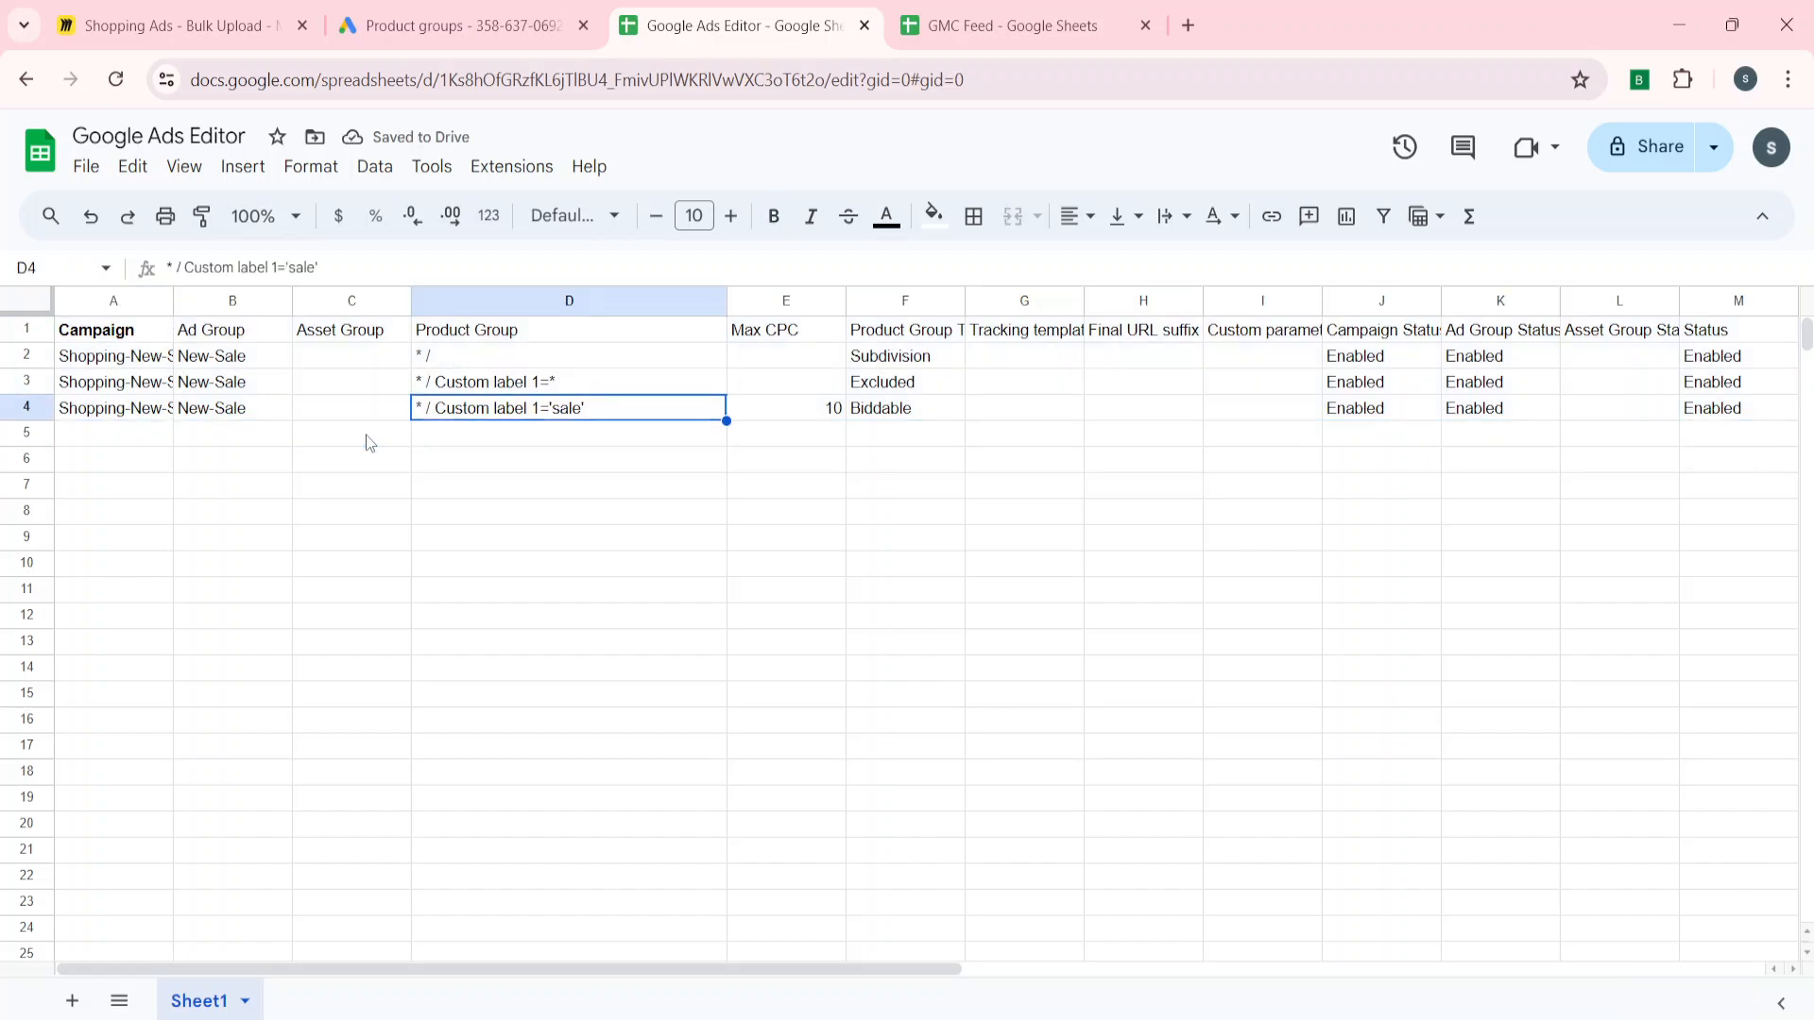
{"action": "left_click", "coordinate": [314, 267]}
{"action": "key", "text": "BackSpace"}
{"action": "key", "text": "BackSpace"}
{"action": "key", "text": "BackSpace"}
{"action": "key", "text": "BackSpace"}
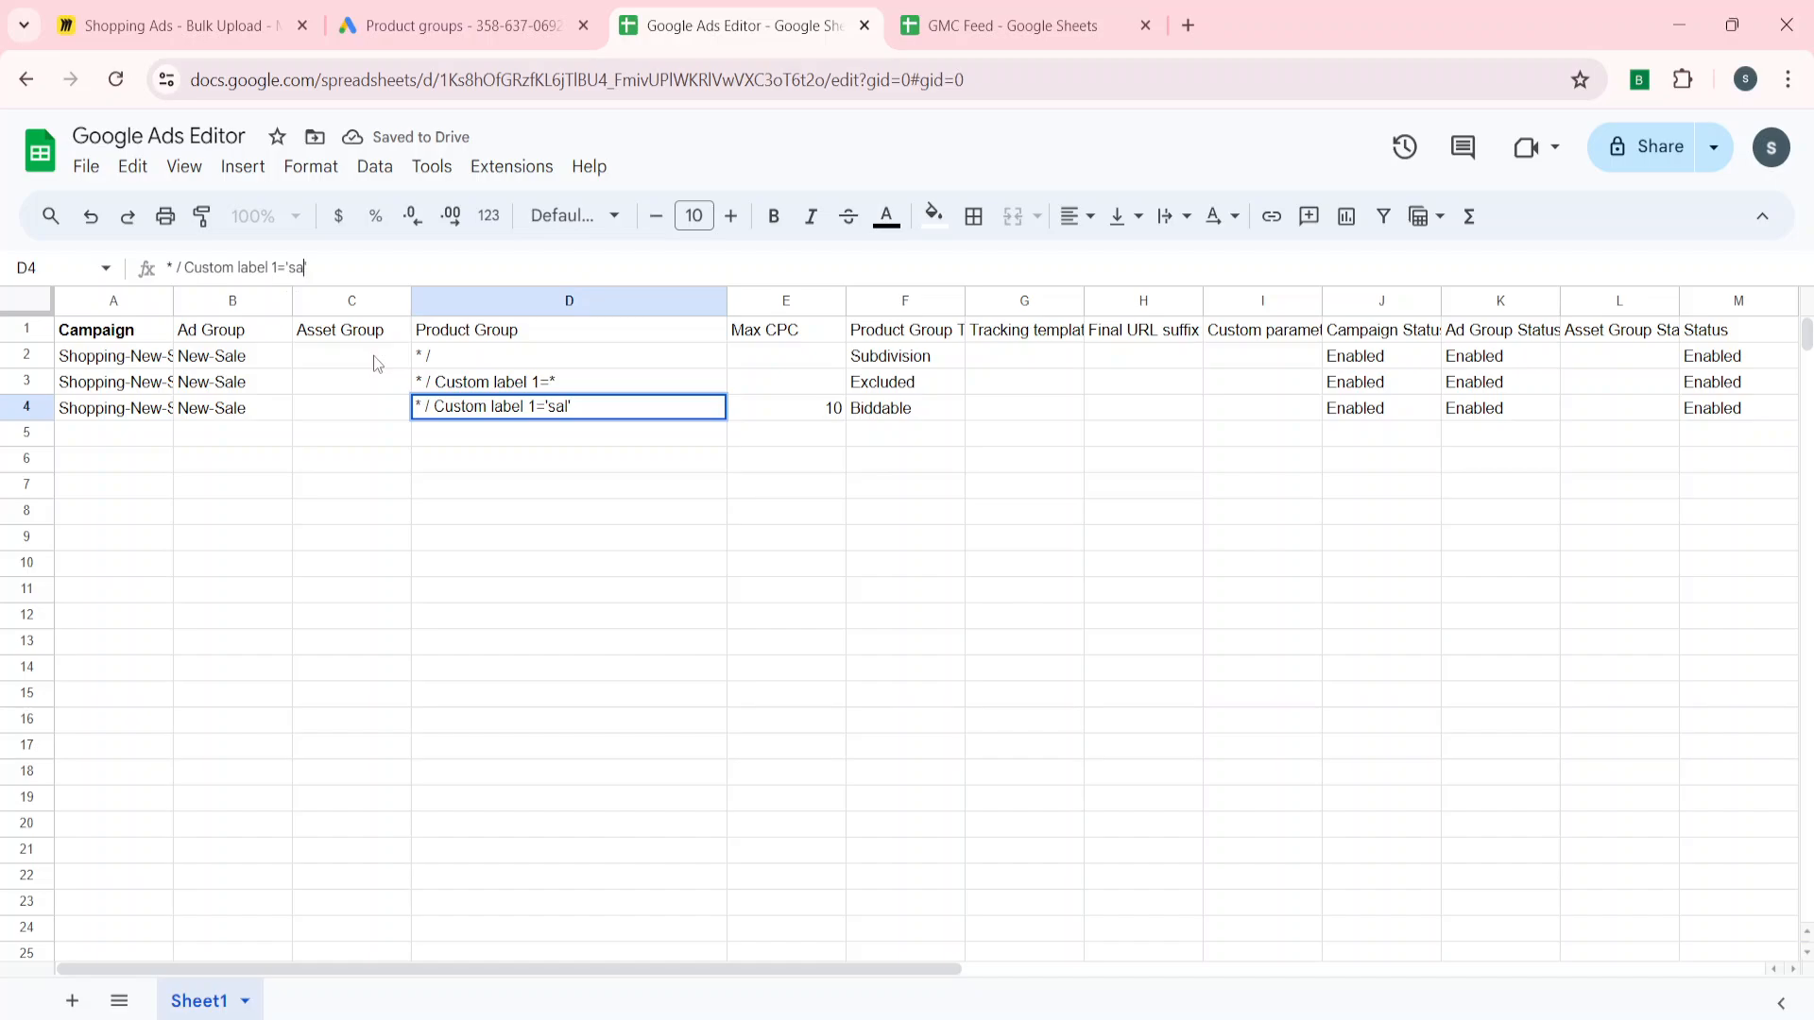
{"action": "type", "text": "Men"}
{"action": "key", "text": "Return"}
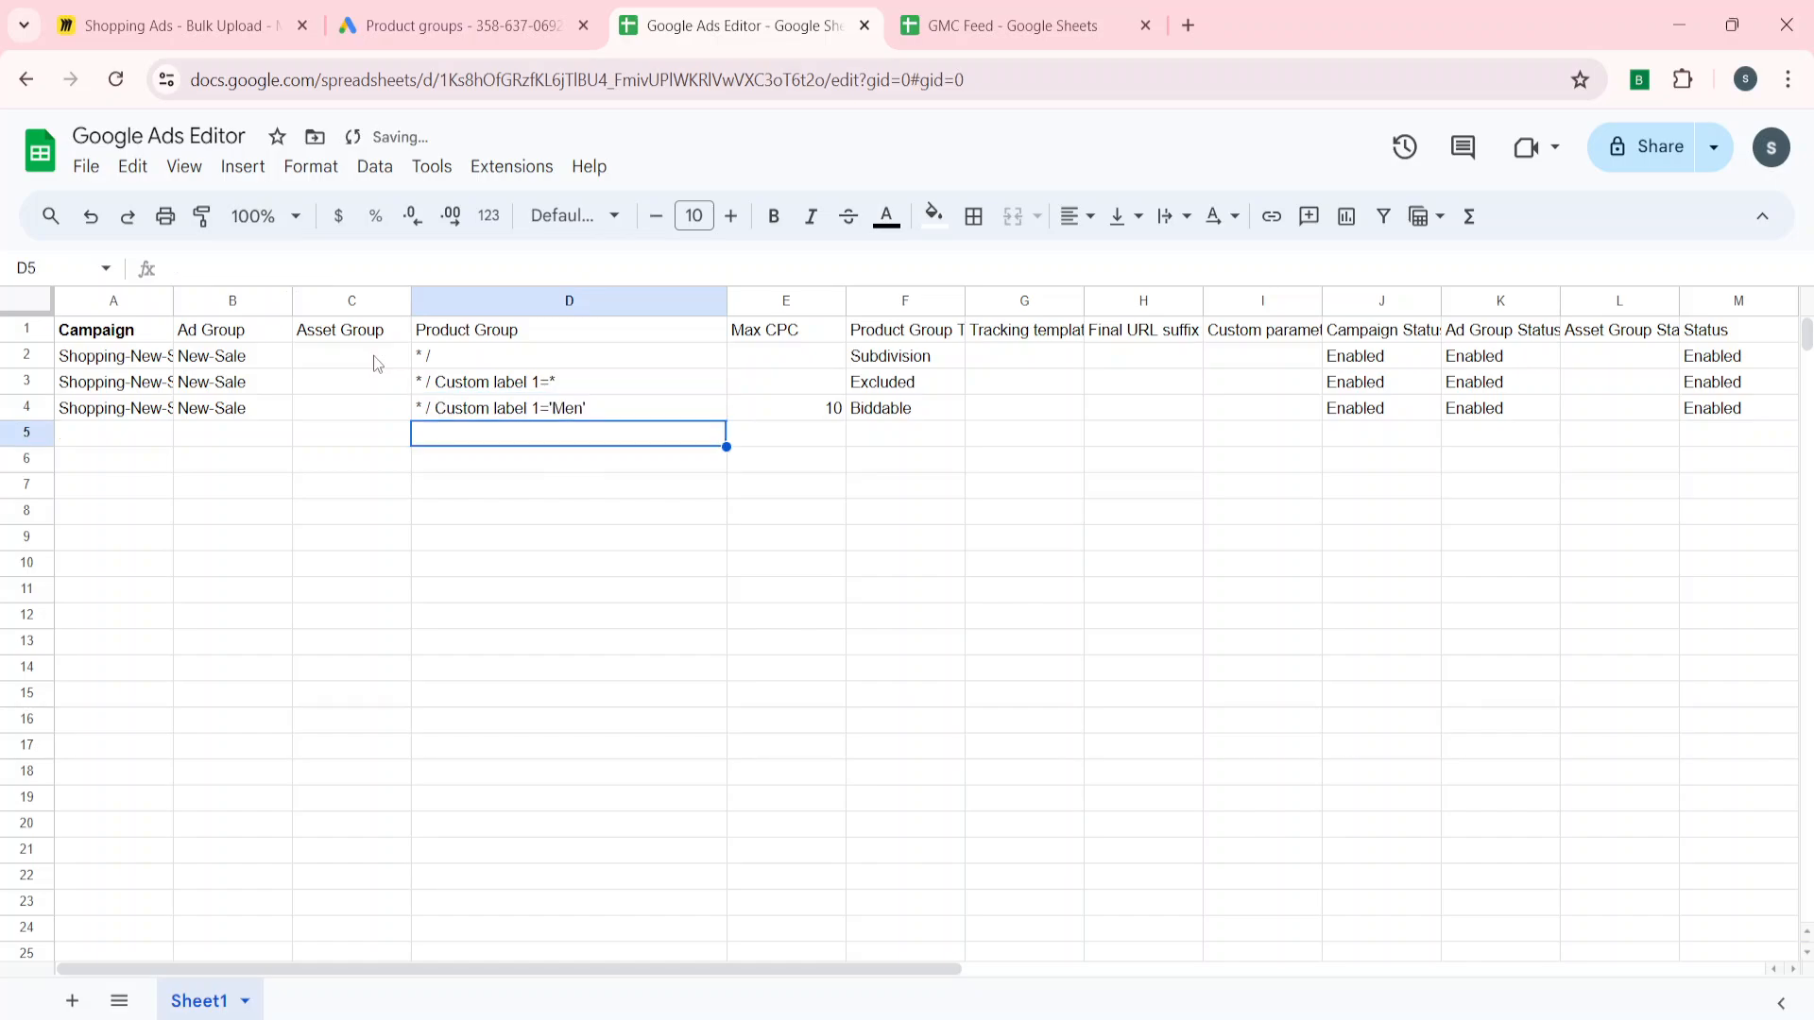
Check the new ad group's name in Google Ads Editor, then set the Ad Group column to men for all three spreadsheet rows
{"action": "key", "text": "Left"}
{"action": "key", "text": "Left"}
{"action": "key", "text": "Up"}
{"action": "key", "text": "Up"}
{"action": "key", "text": "Up"}
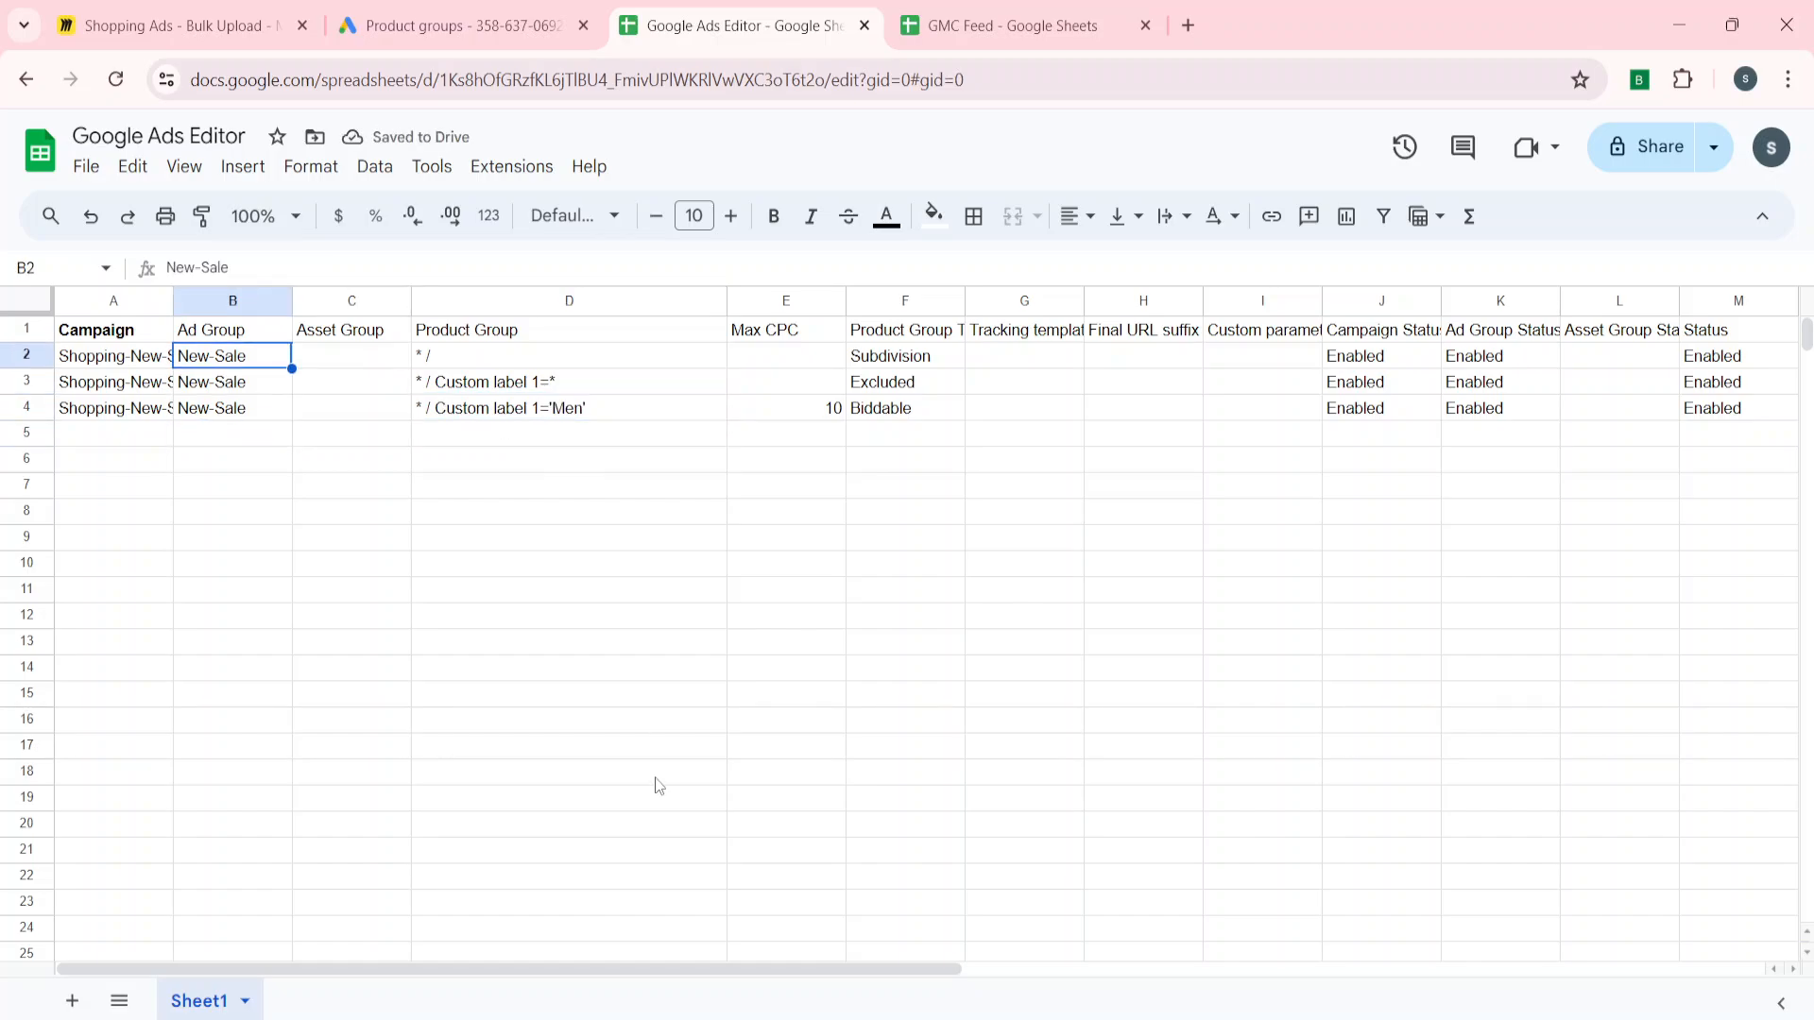
{"action": "key", "text": "alt+Tab"}
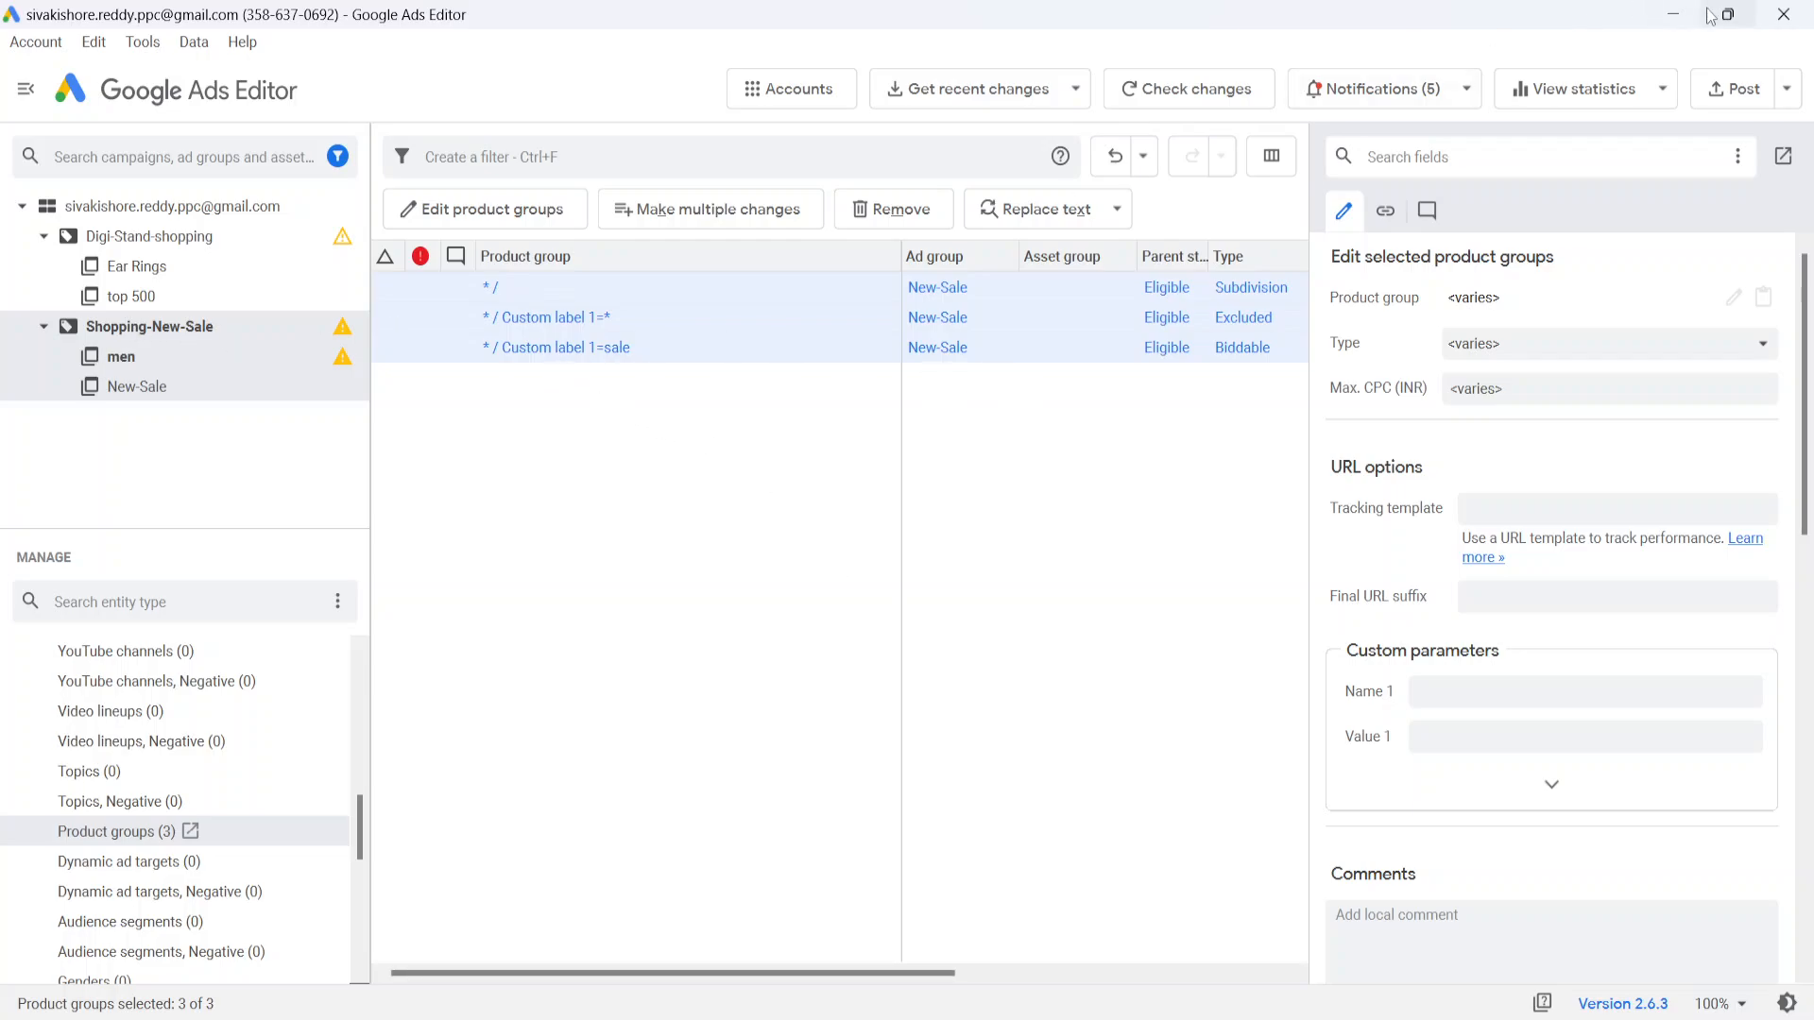
{"action": "left_click", "coordinate": [1673, 14]}
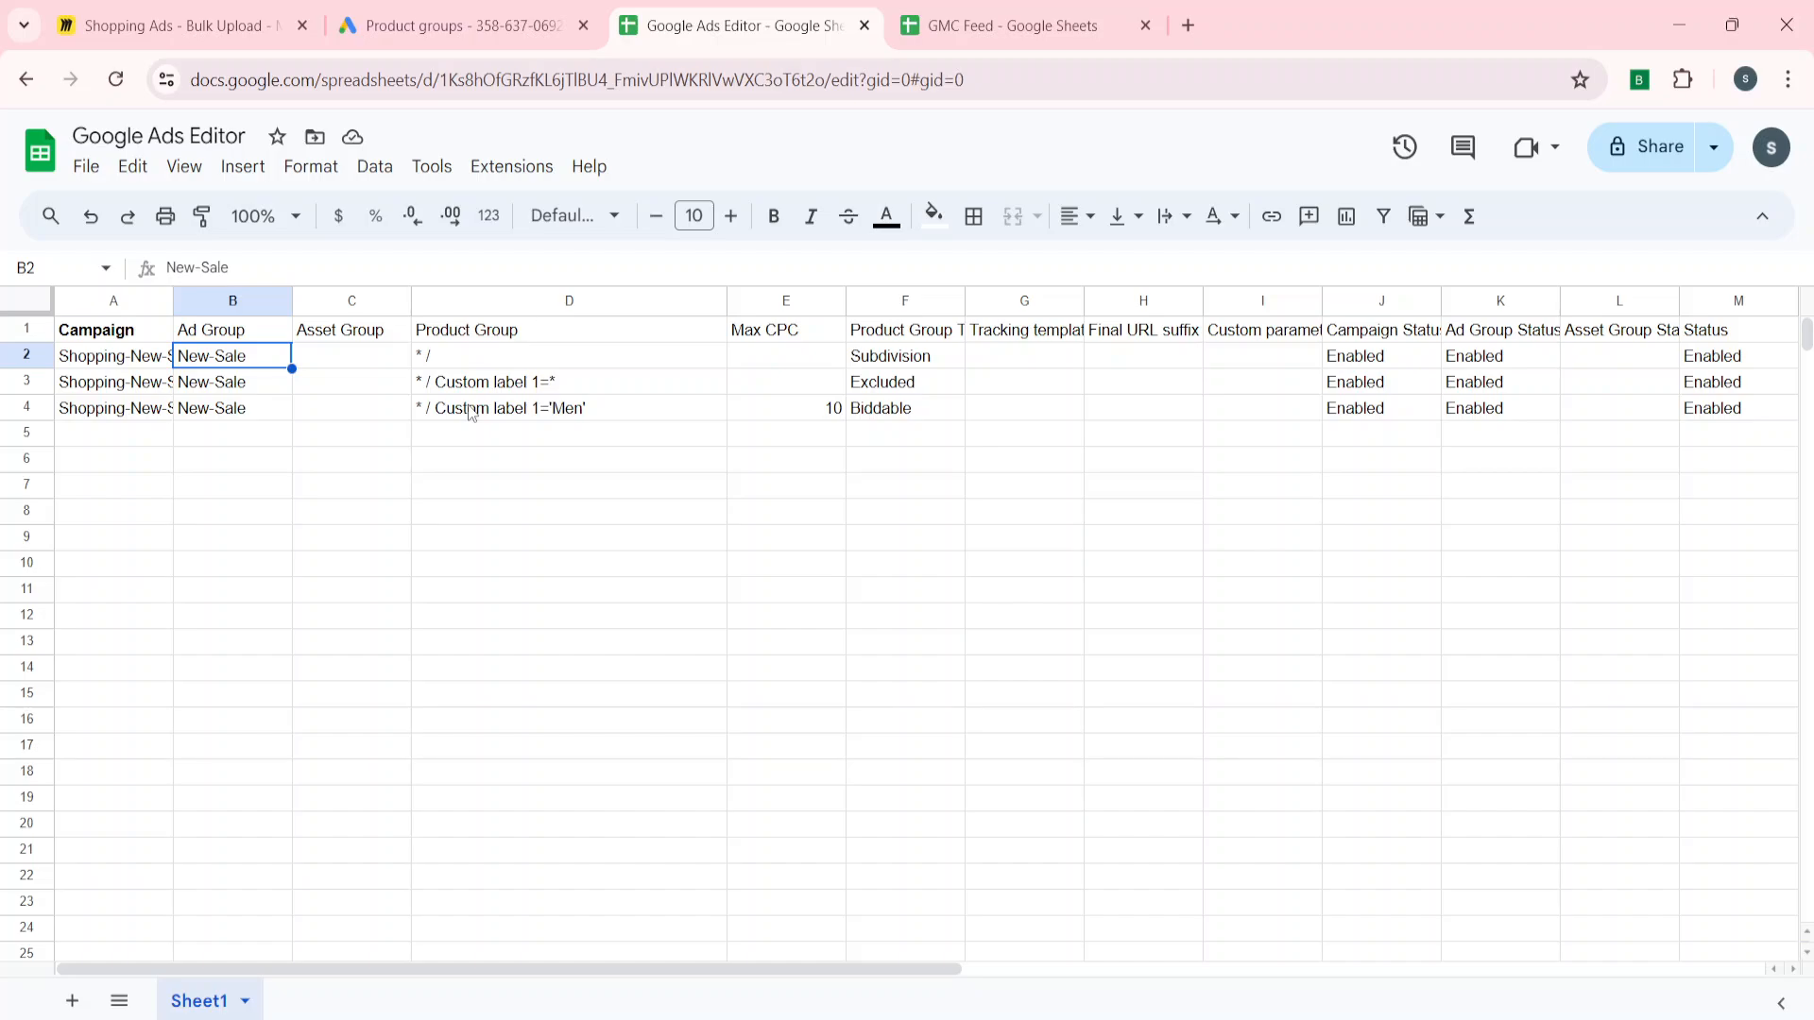
{"action": "type", "text": "men"}
{"action": "key", "text": "Return"}
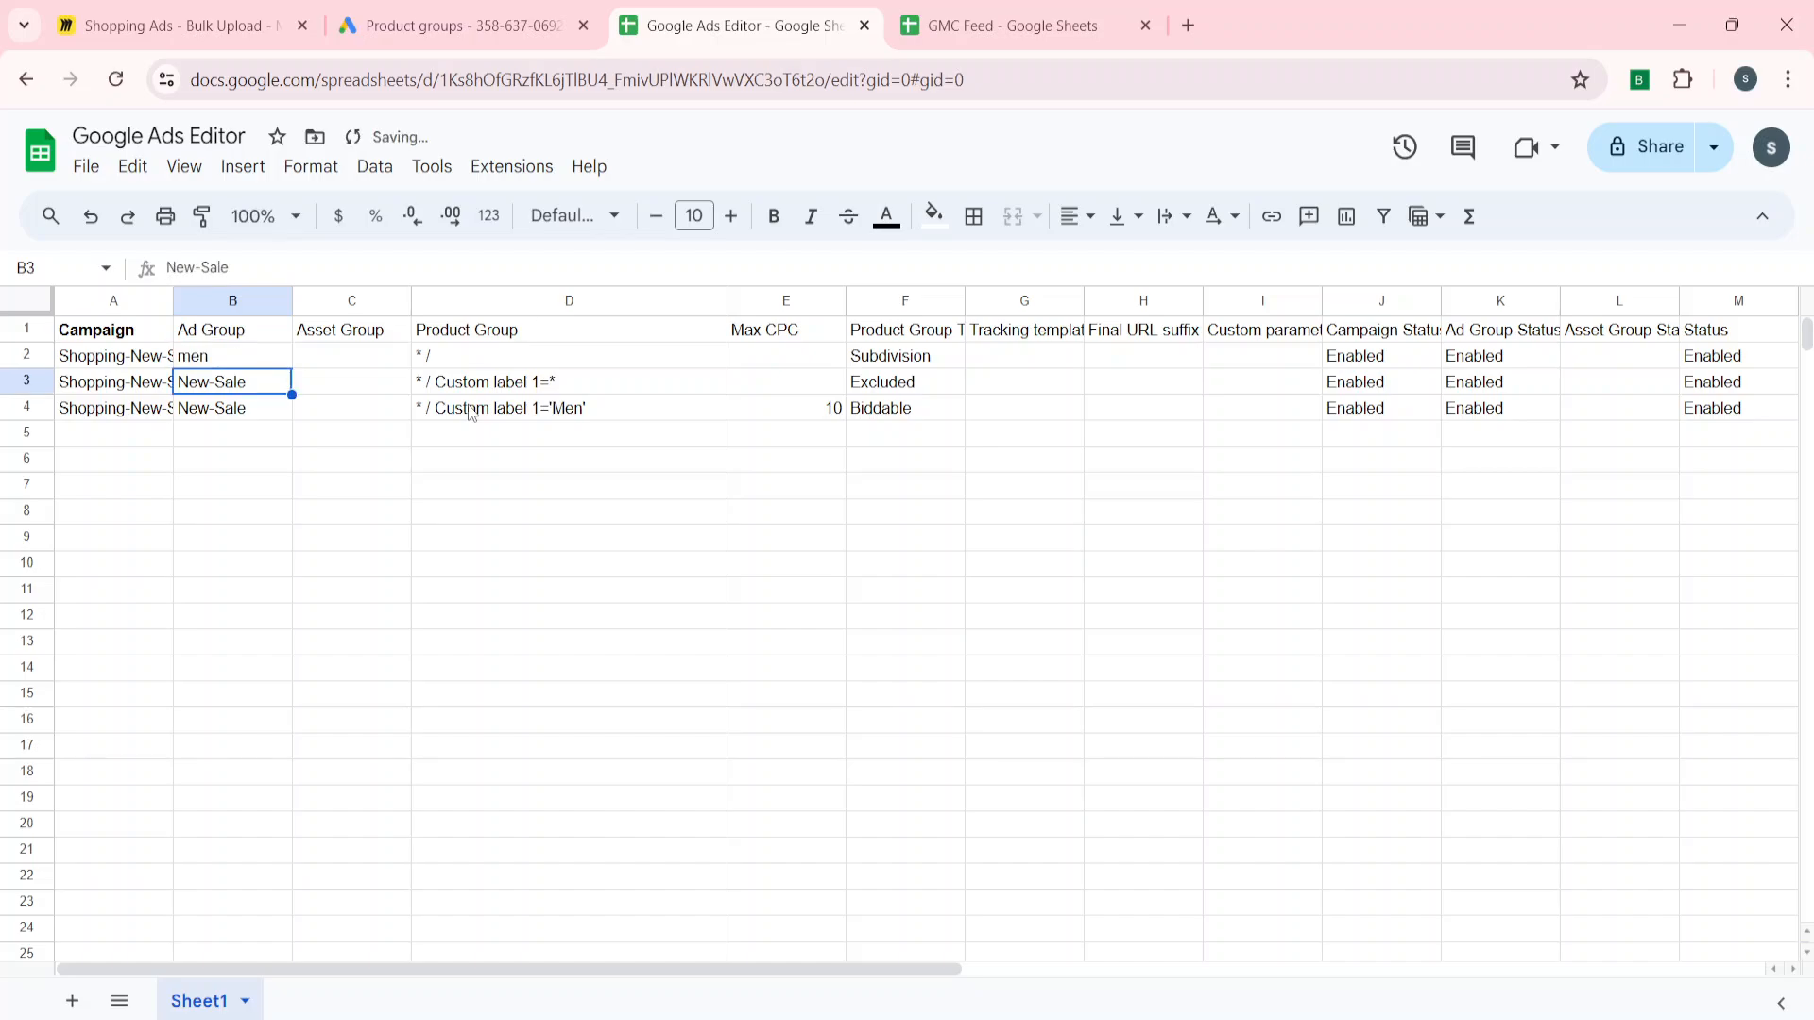
{"action": "key", "text": "Down"}
{"action": "key", "text": "shift+Up"}
{"action": "key", "text": "shift+Up"}
{"action": "key", "text": "ctrl+d"}
Copy the range A1:F4, from the Campaign column through the product group type column, including the headings
{"action": "key", "text": "Left"}
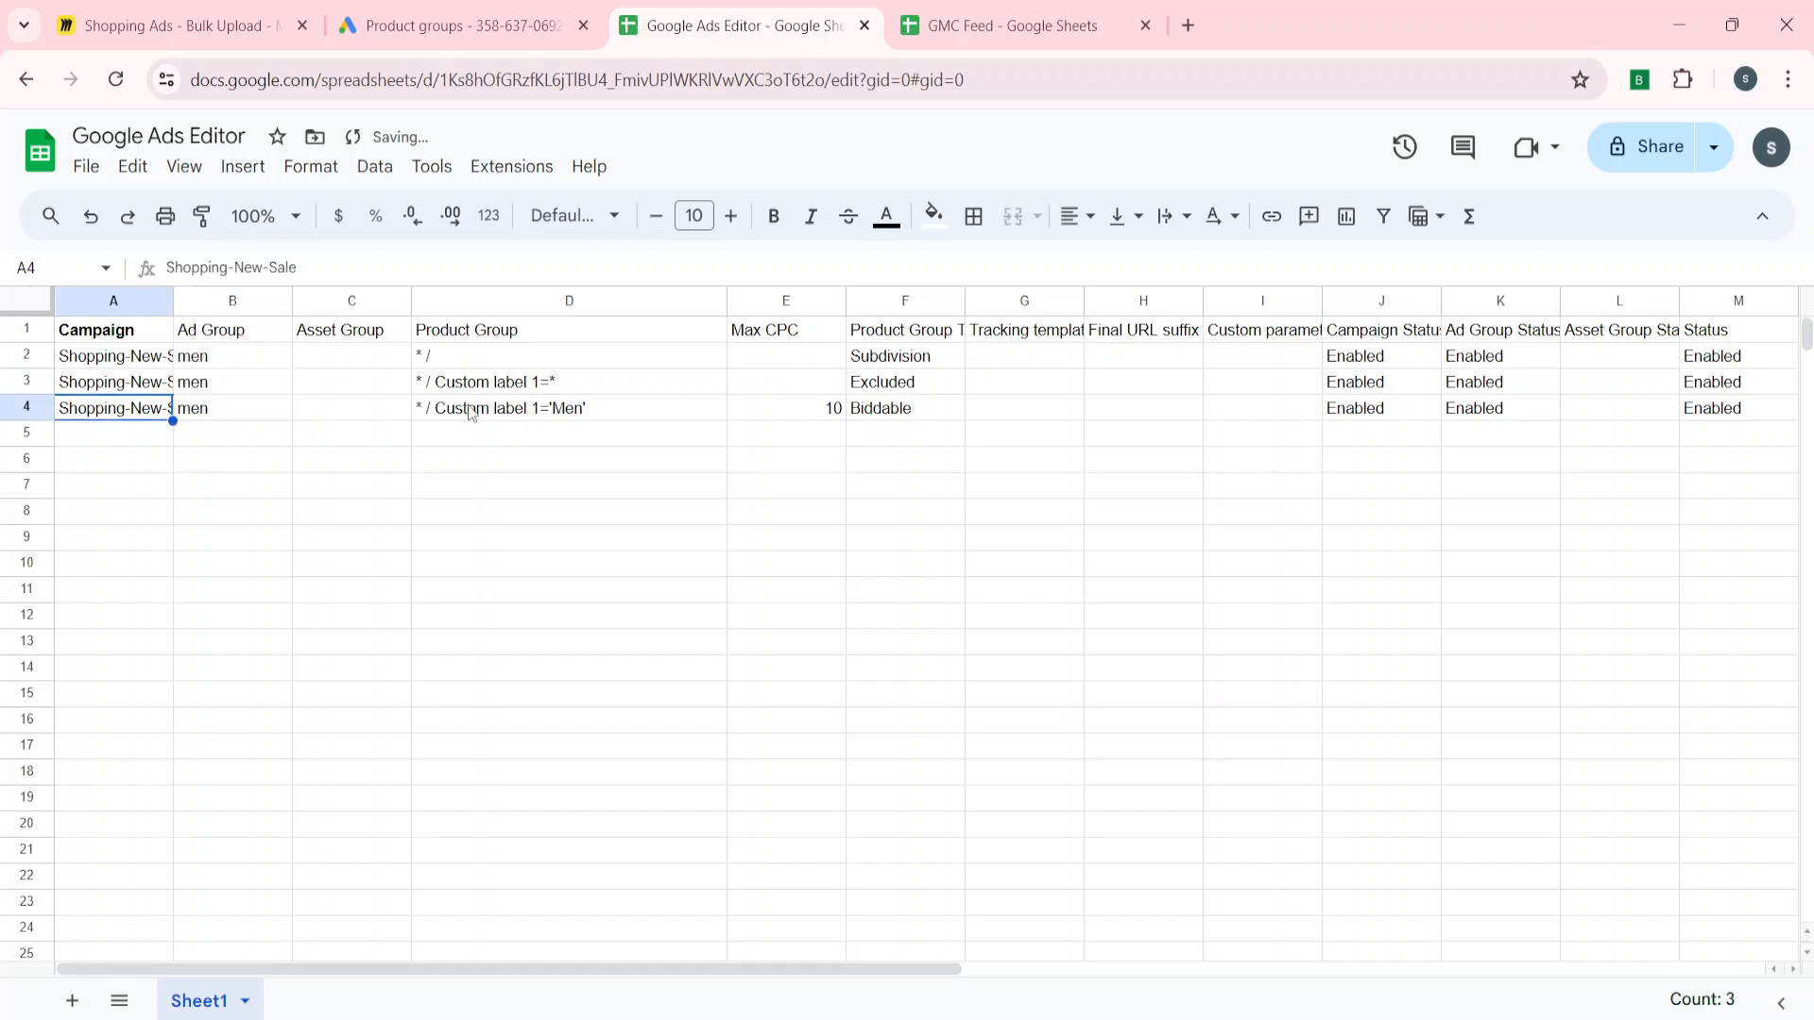
{"action": "key", "text": "Up"}
{"action": "key", "text": "Up"}
{"action": "key", "text": "Up"}
{"action": "key", "text": "shift+Right"}
{"action": "key", "text": "shift+Right"}
{"action": "key", "text": "shift+Right"}
{"action": "key", "text": "shift+Right"}
{"action": "key", "text": "shift+Right"}
{"action": "key", "text": "shift+Down"}
{"action": "key", "text": "shift+Down"}
{"action": "key", "text": "shift+Down"}
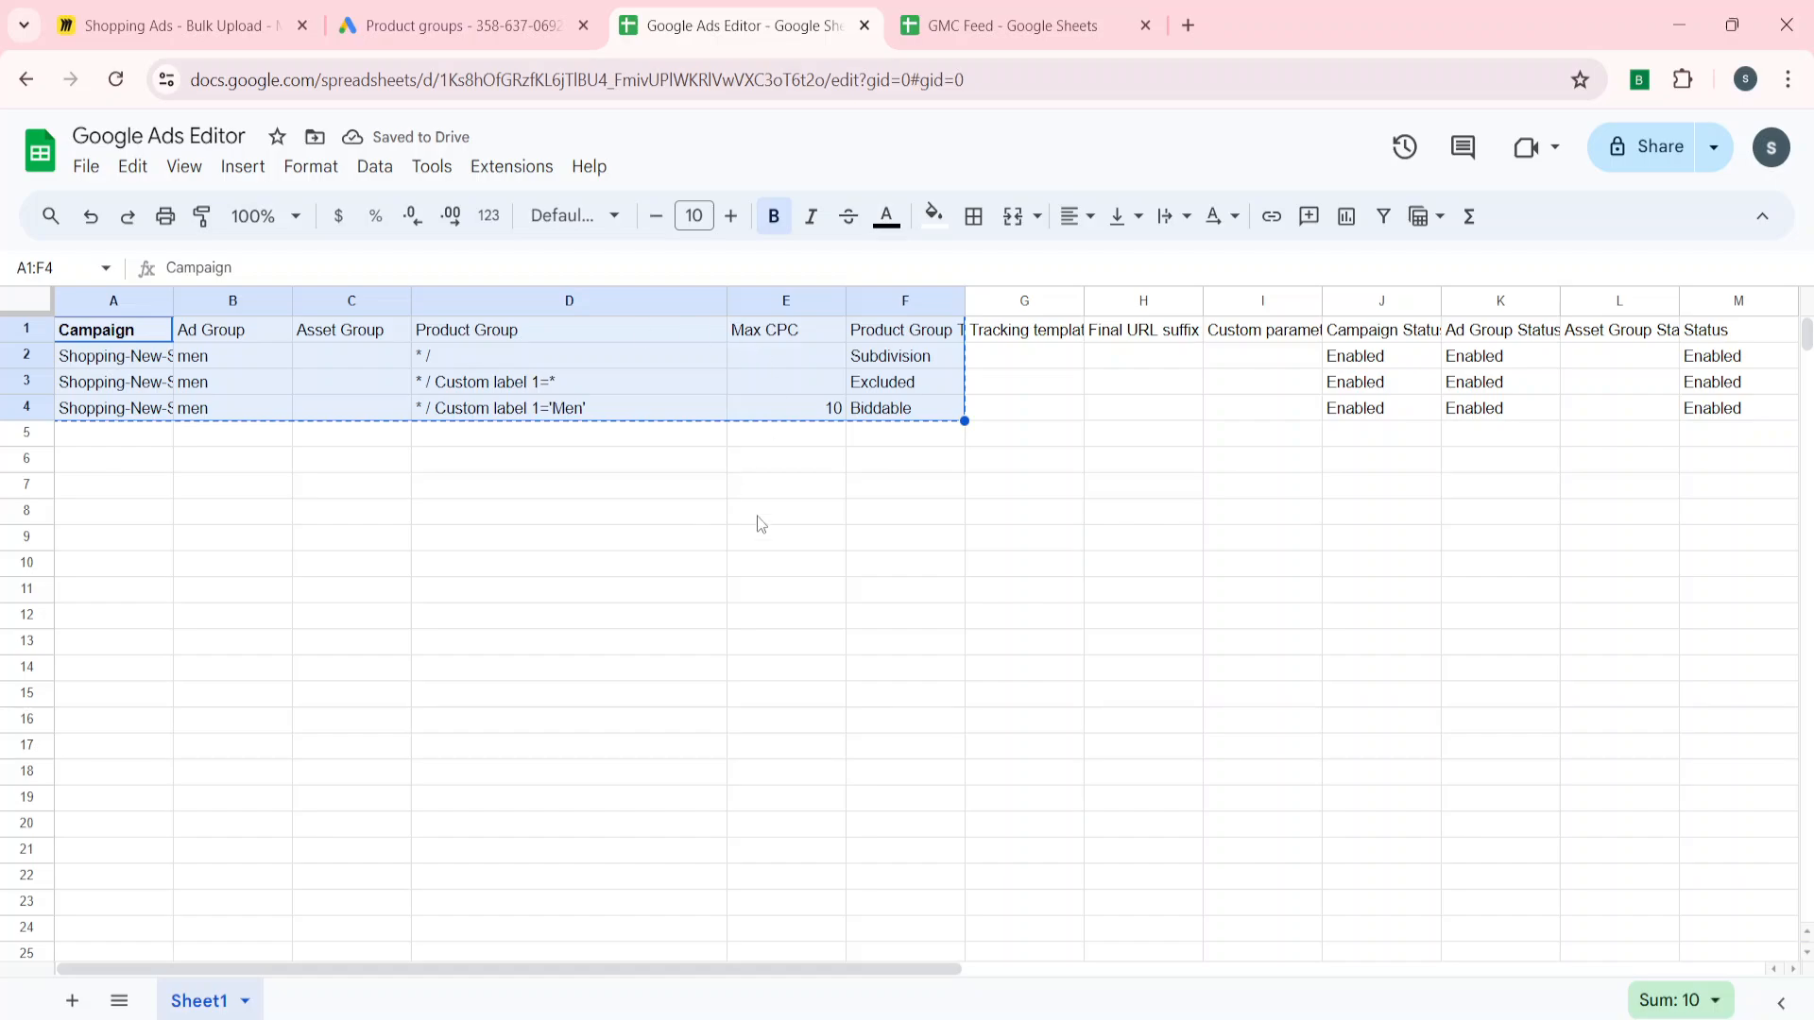
Switch to Google Ads Editor and bulk import the copied product groups into men, using the data's own campaign and ad group columns, and keep the changes
{"action": "key", "text": "alt+Tab"}
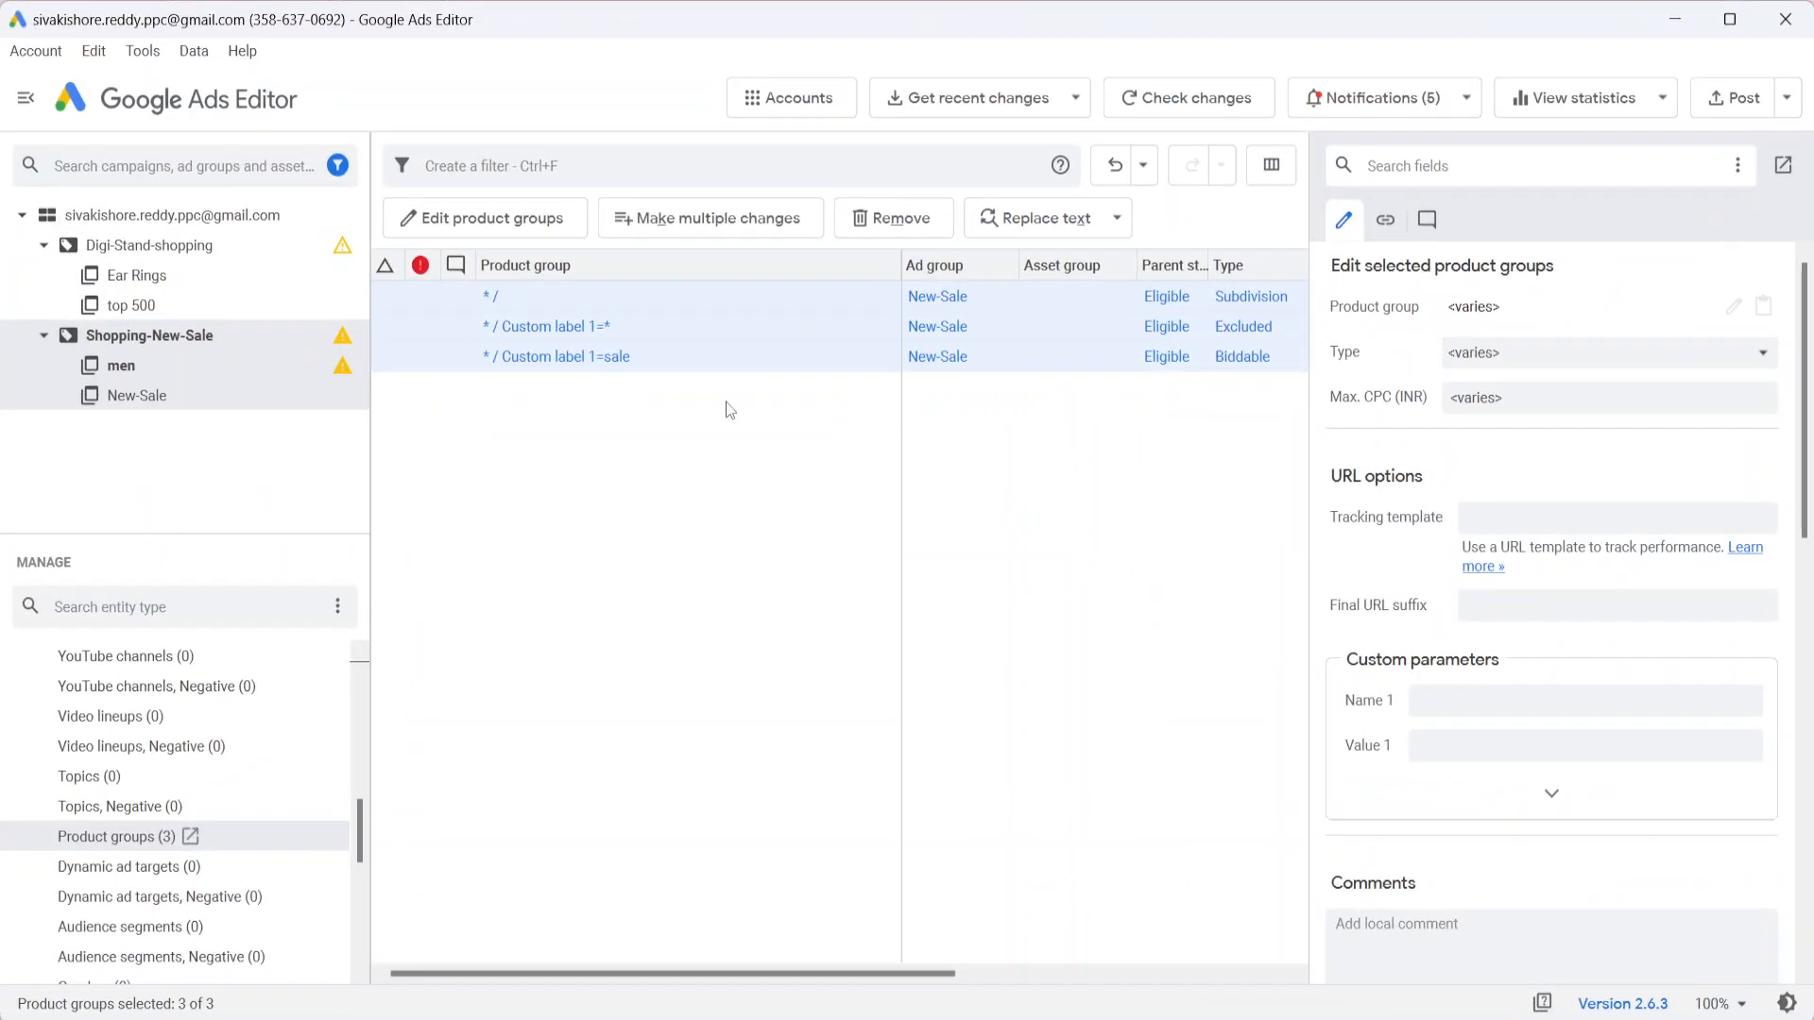
{"action": "left_click", "coordinate": [192, 401]}
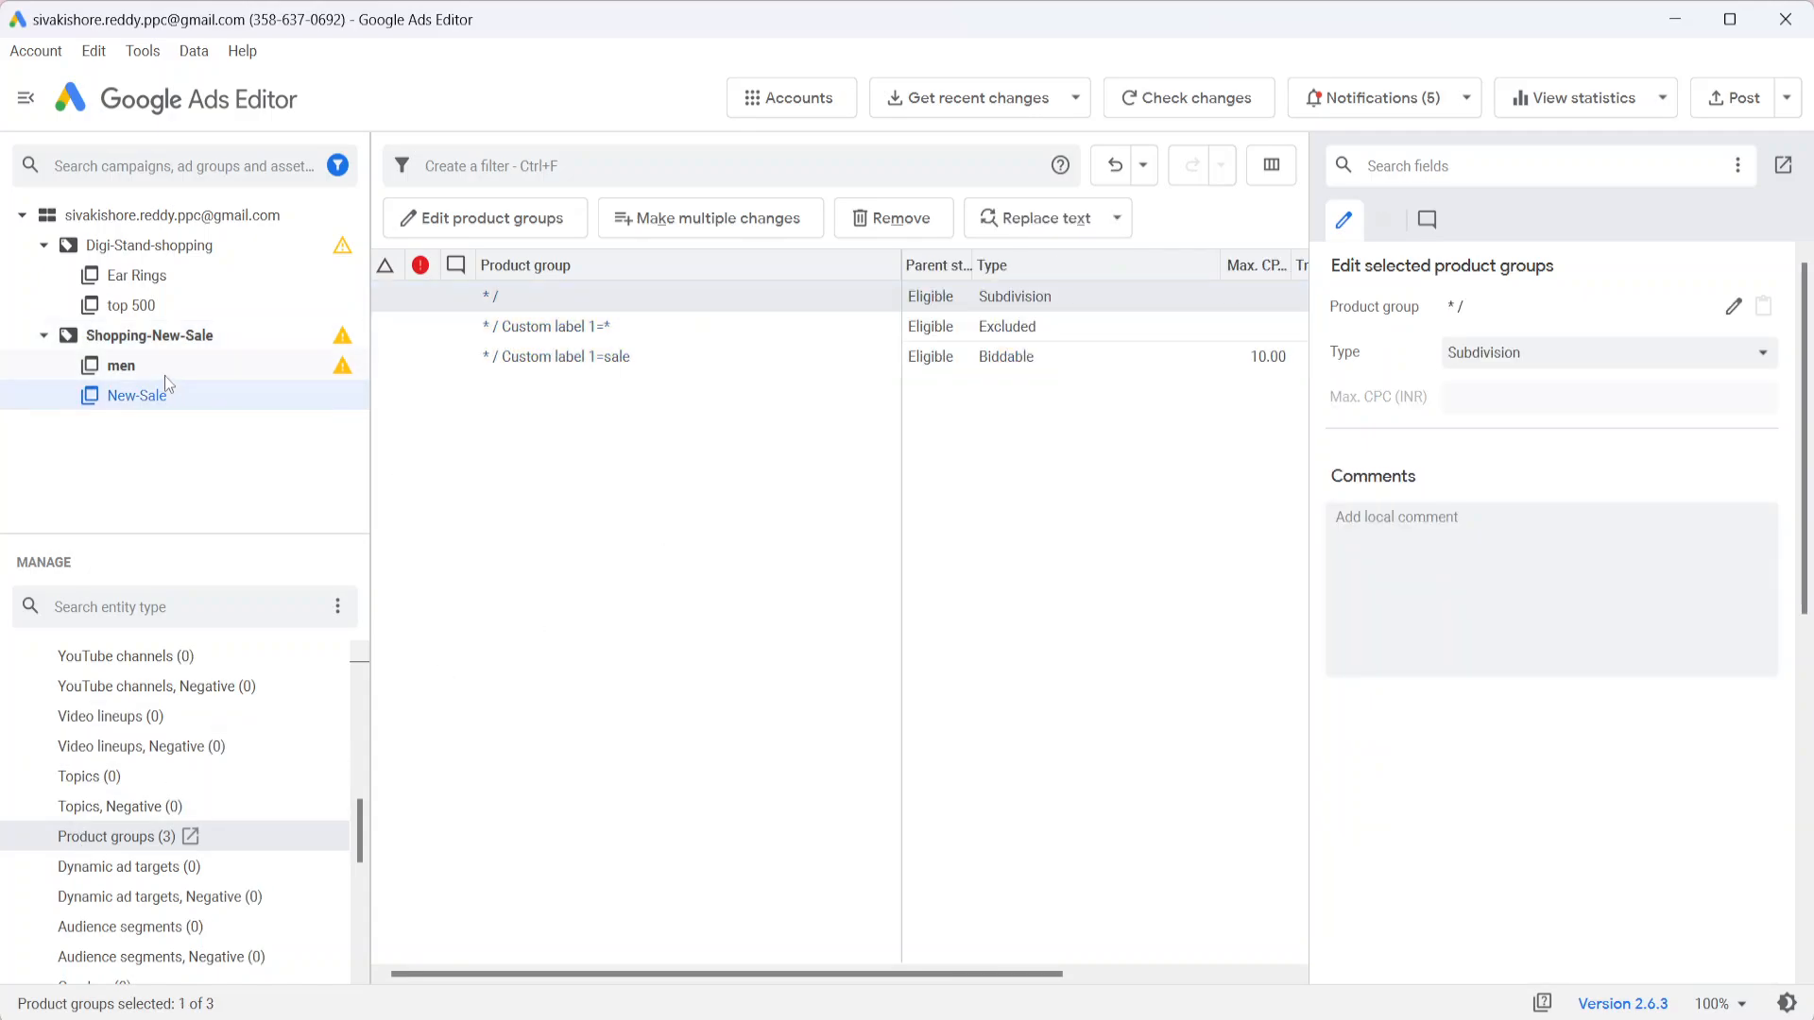
{"action": "left_click", "coordinate": [165, 376]}
{"action": "left_click", "coordinate": [682, 218]}
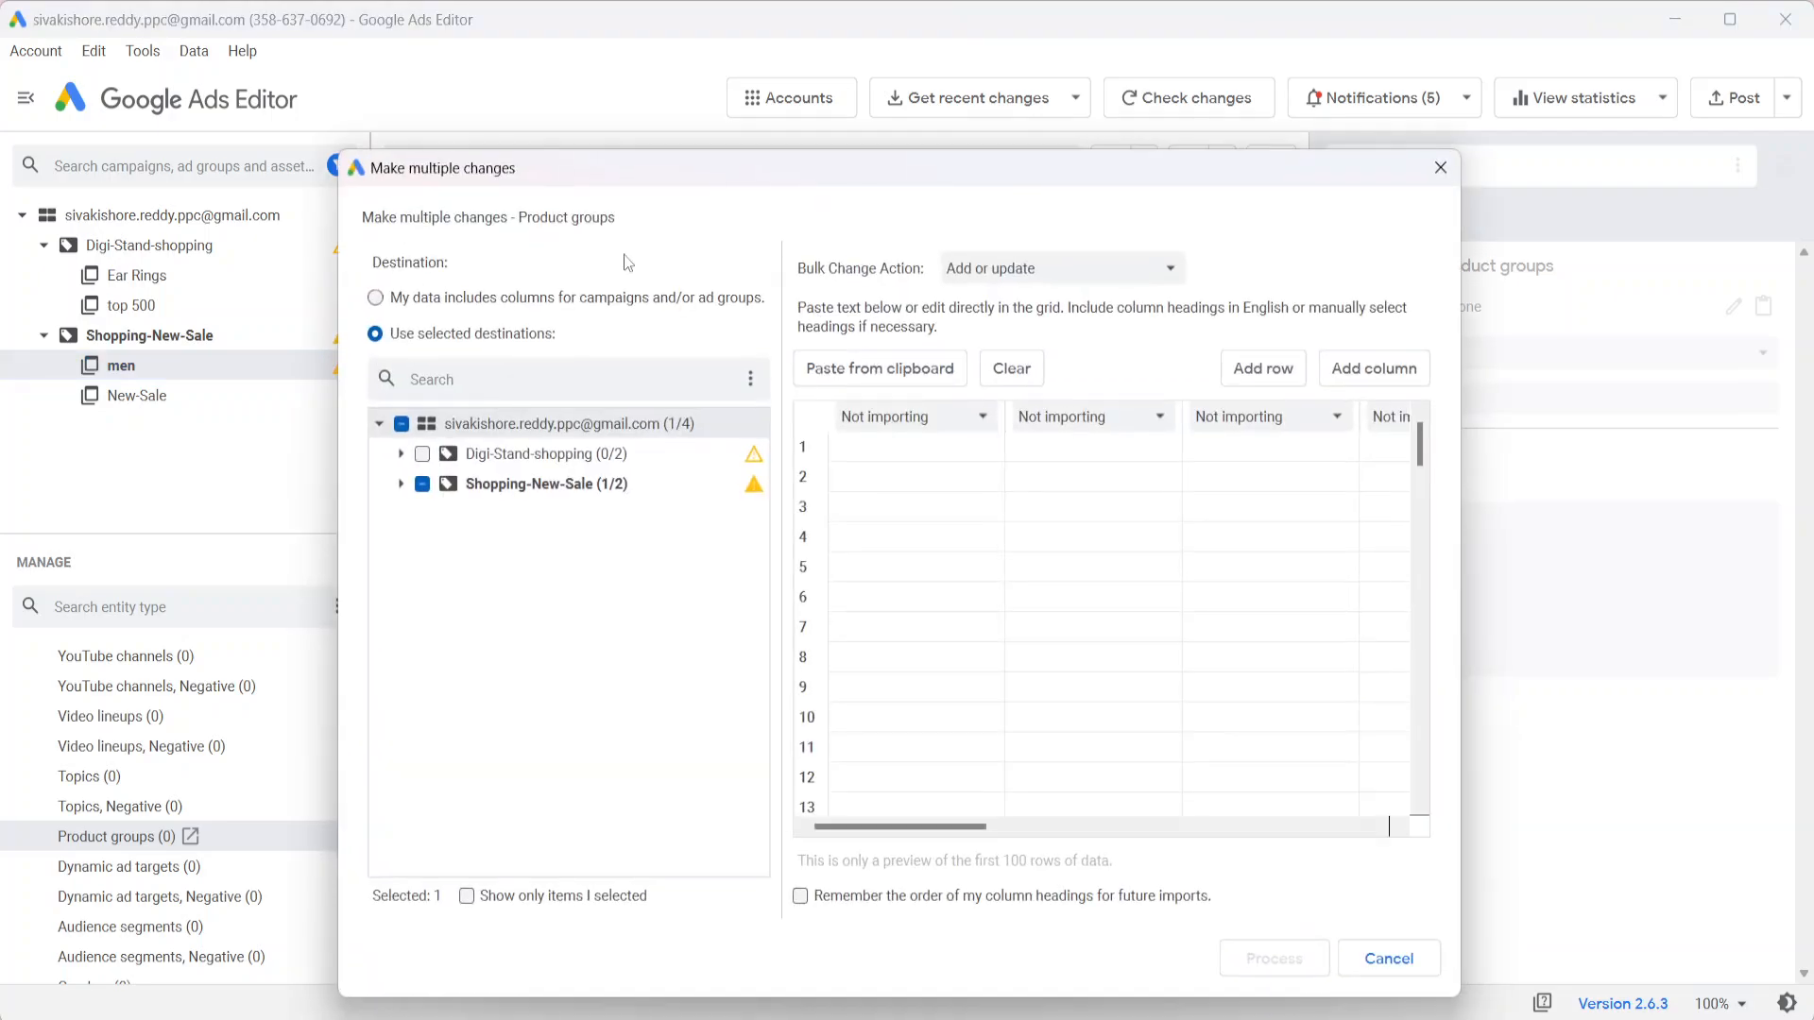
{"action": "left_click", "coordinate": [423, 303]}
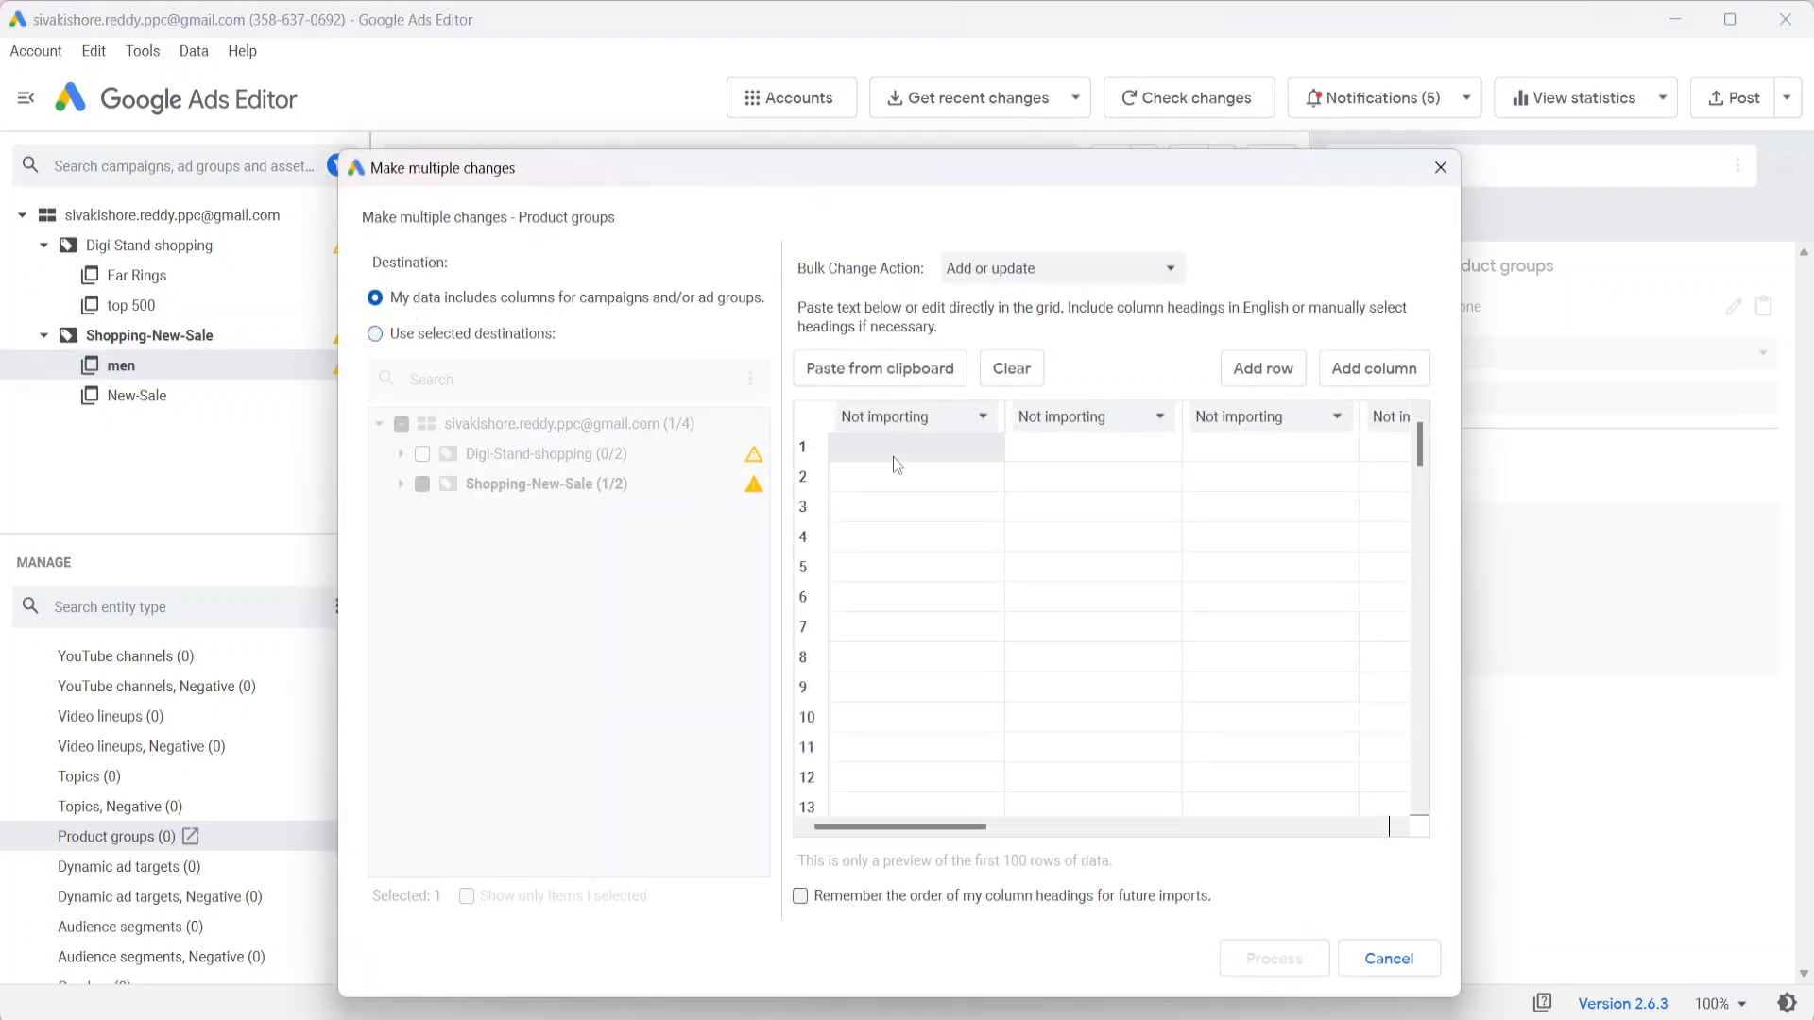
{"action": "key", "text": "ctrl+v"}
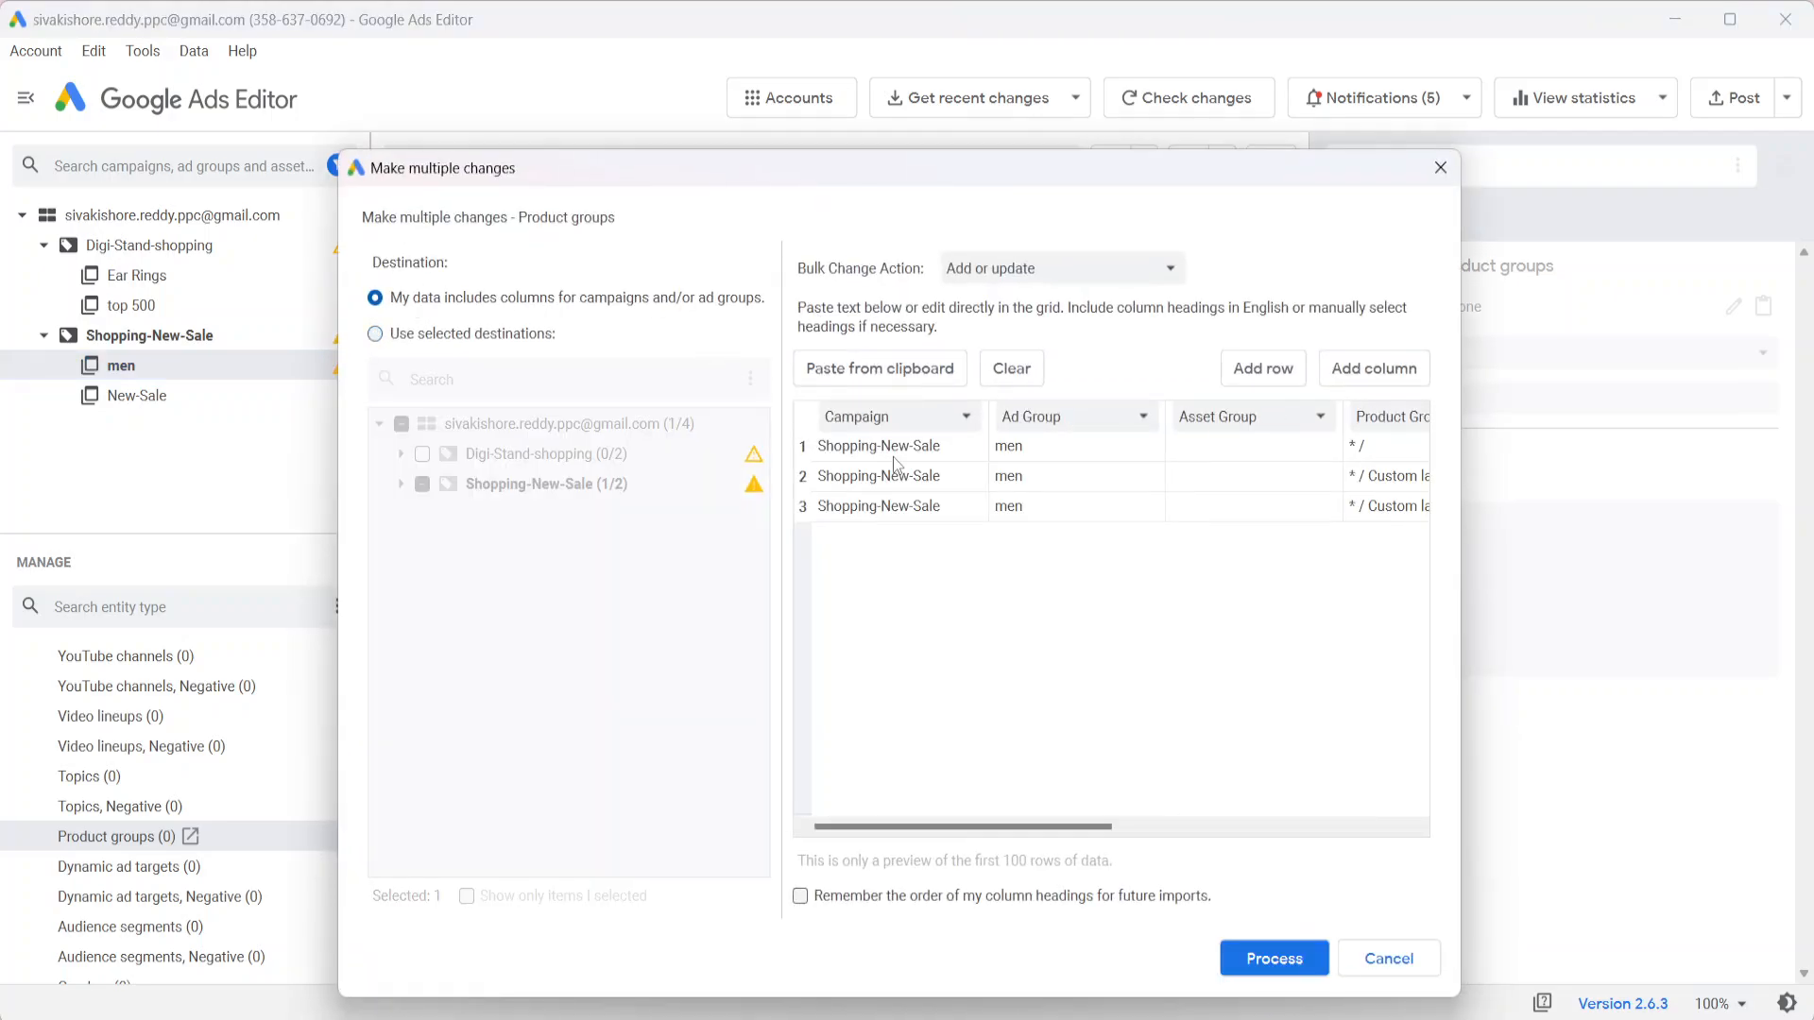
{"action": "left_click", "coordinate": [1275, 971]}
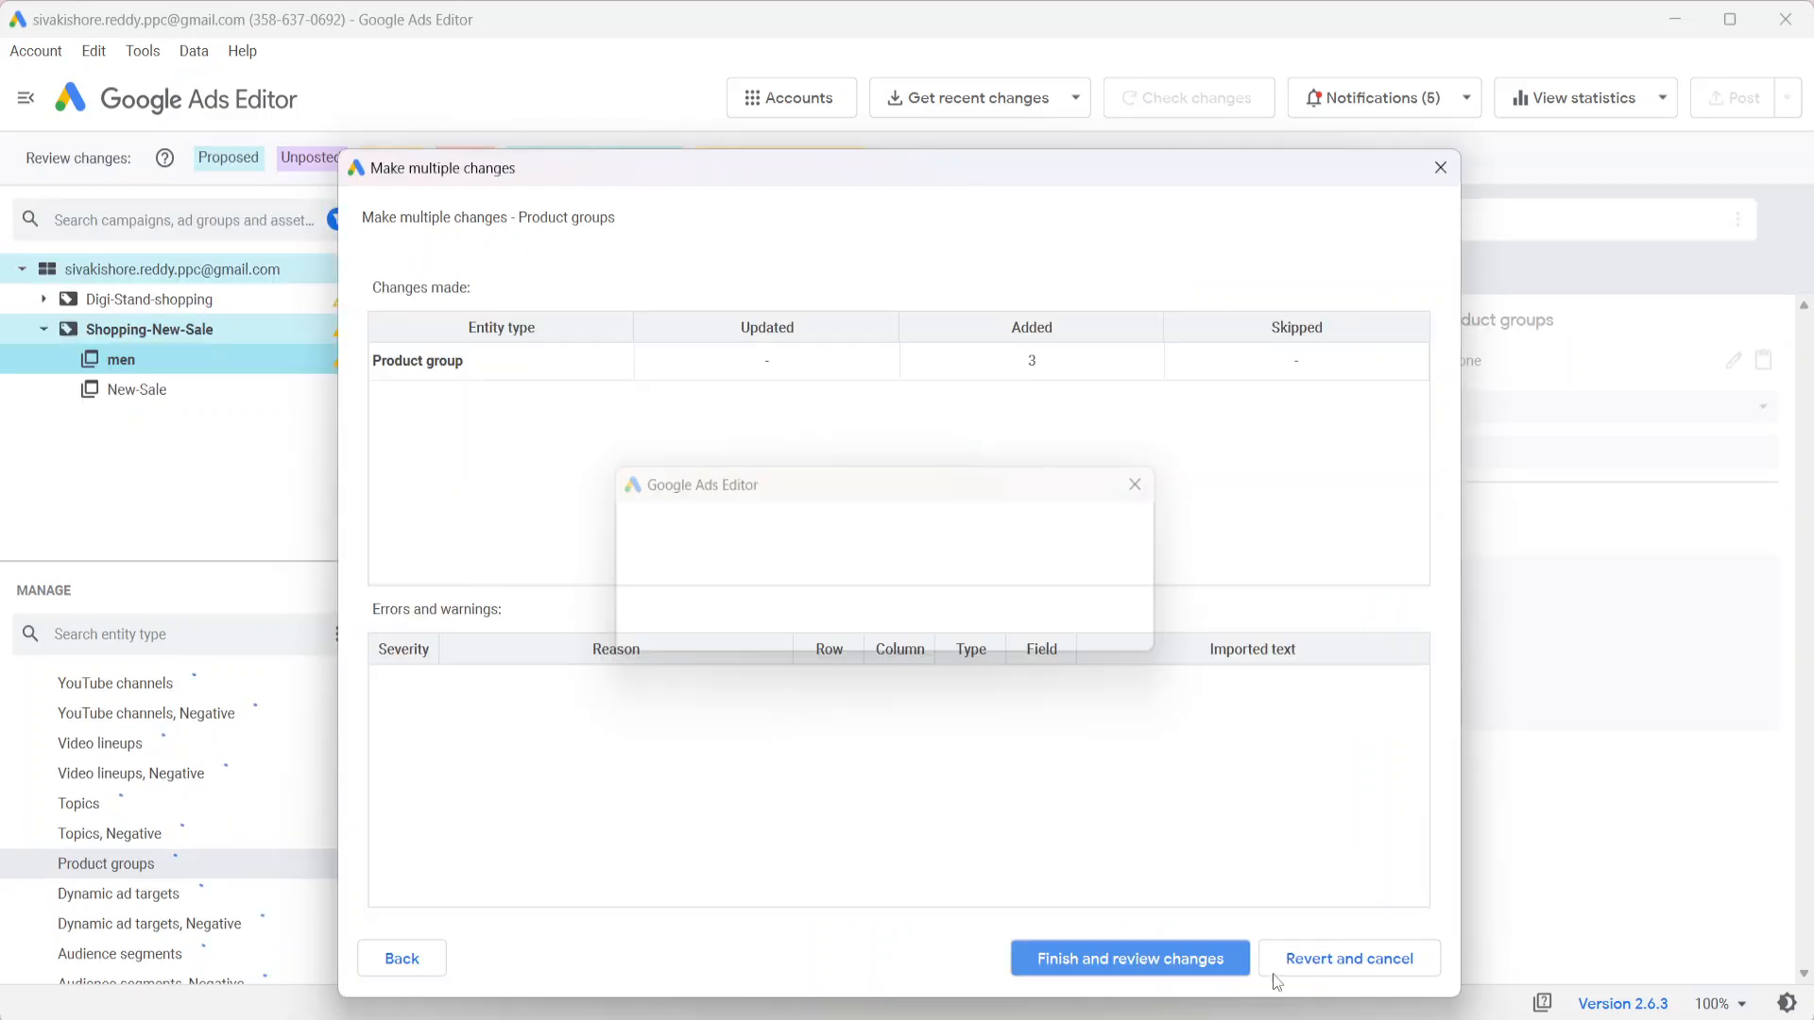
{"action": "left_click", "coordinate": [1081, 949]}
{"action": "left_click", "coordinate": [902, 162]}
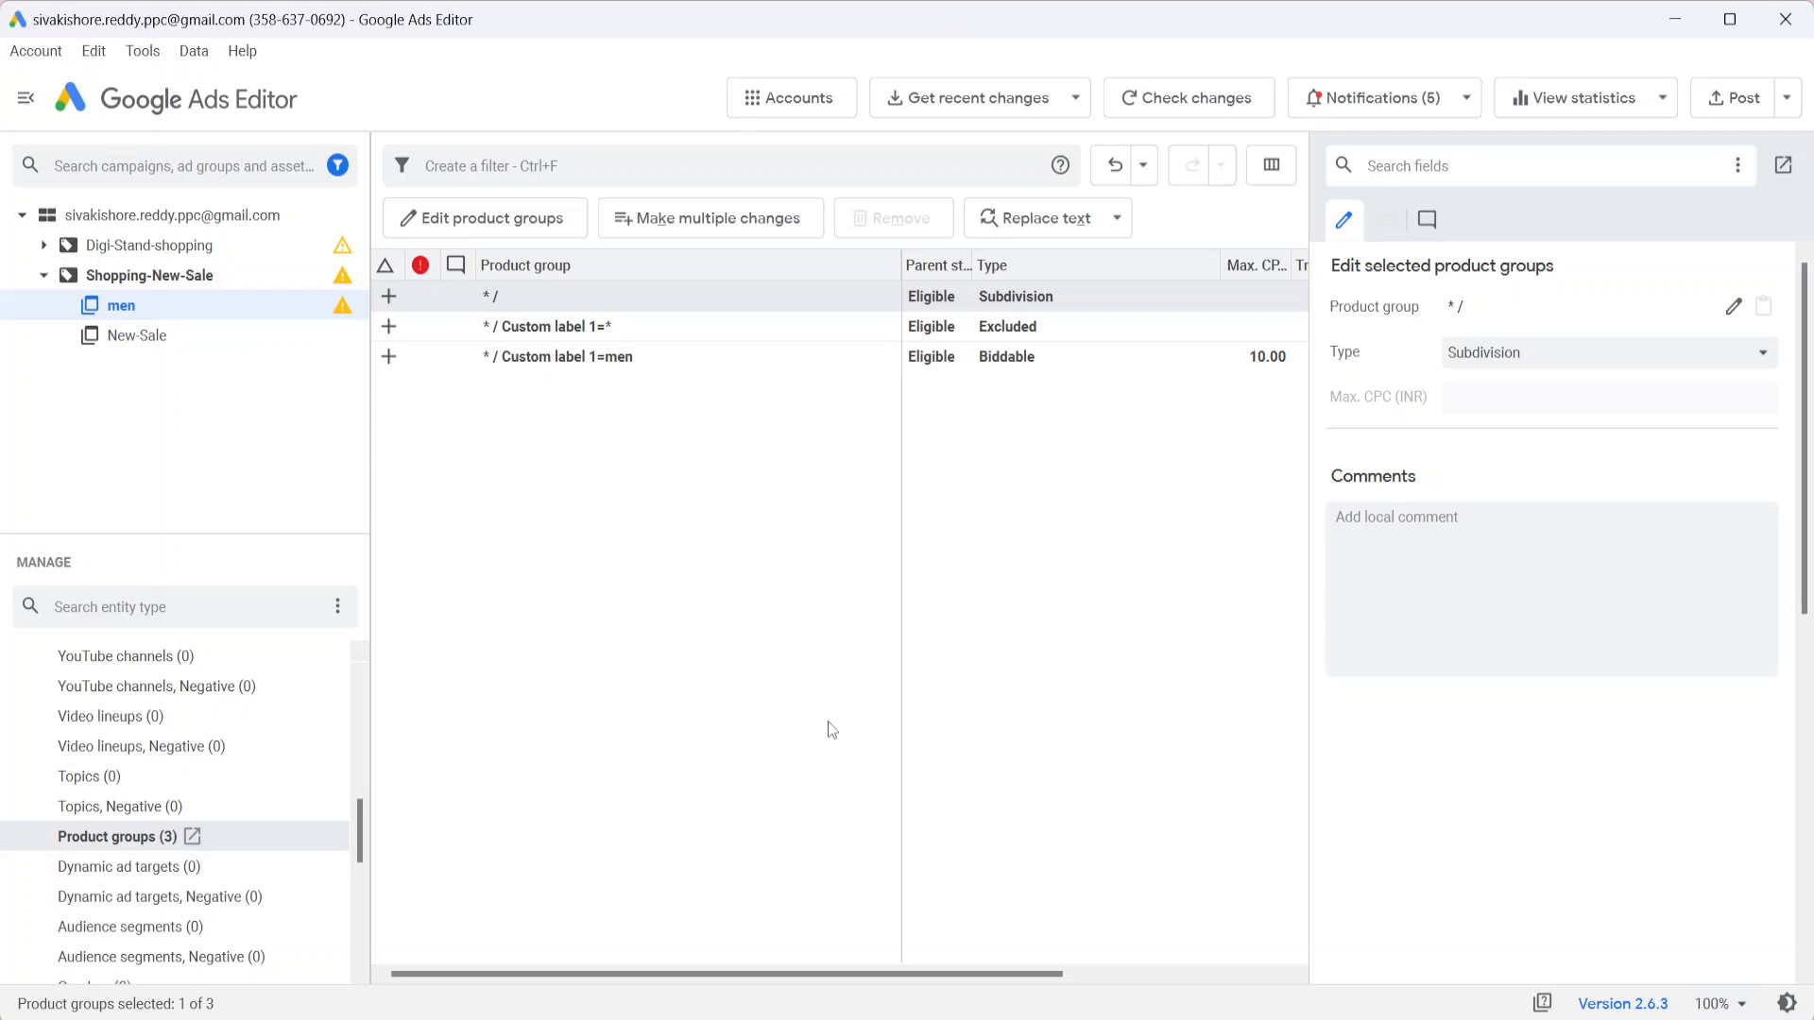
Remove all imported product groups from the men ad group
{"action": "key", "text": "ctrl+a"}
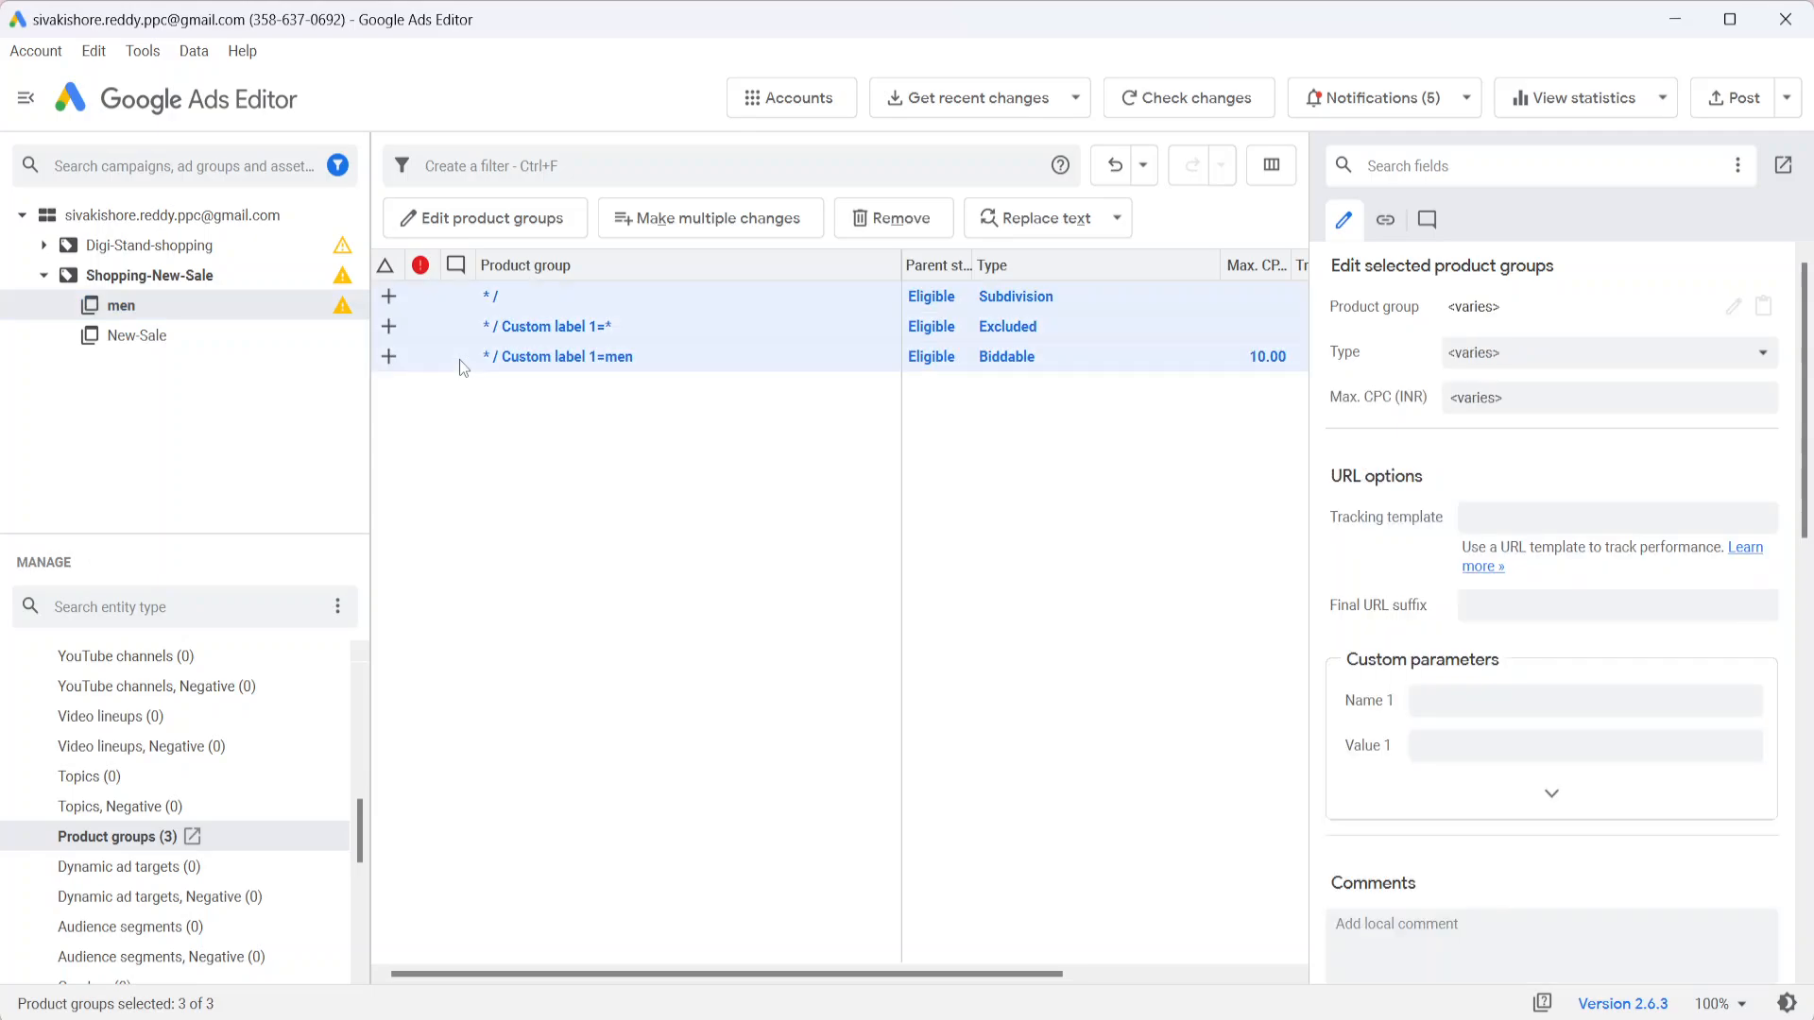
{"action": "right_click", "coordinate": [460, 359]}
{"action": "left_click", "coordinate": [529, 457]}
Open the product group editor for the men ad group, add an All products group and subdivide it by Custom label 0
{"action": "left_click", "coordinate": [497, 227]}
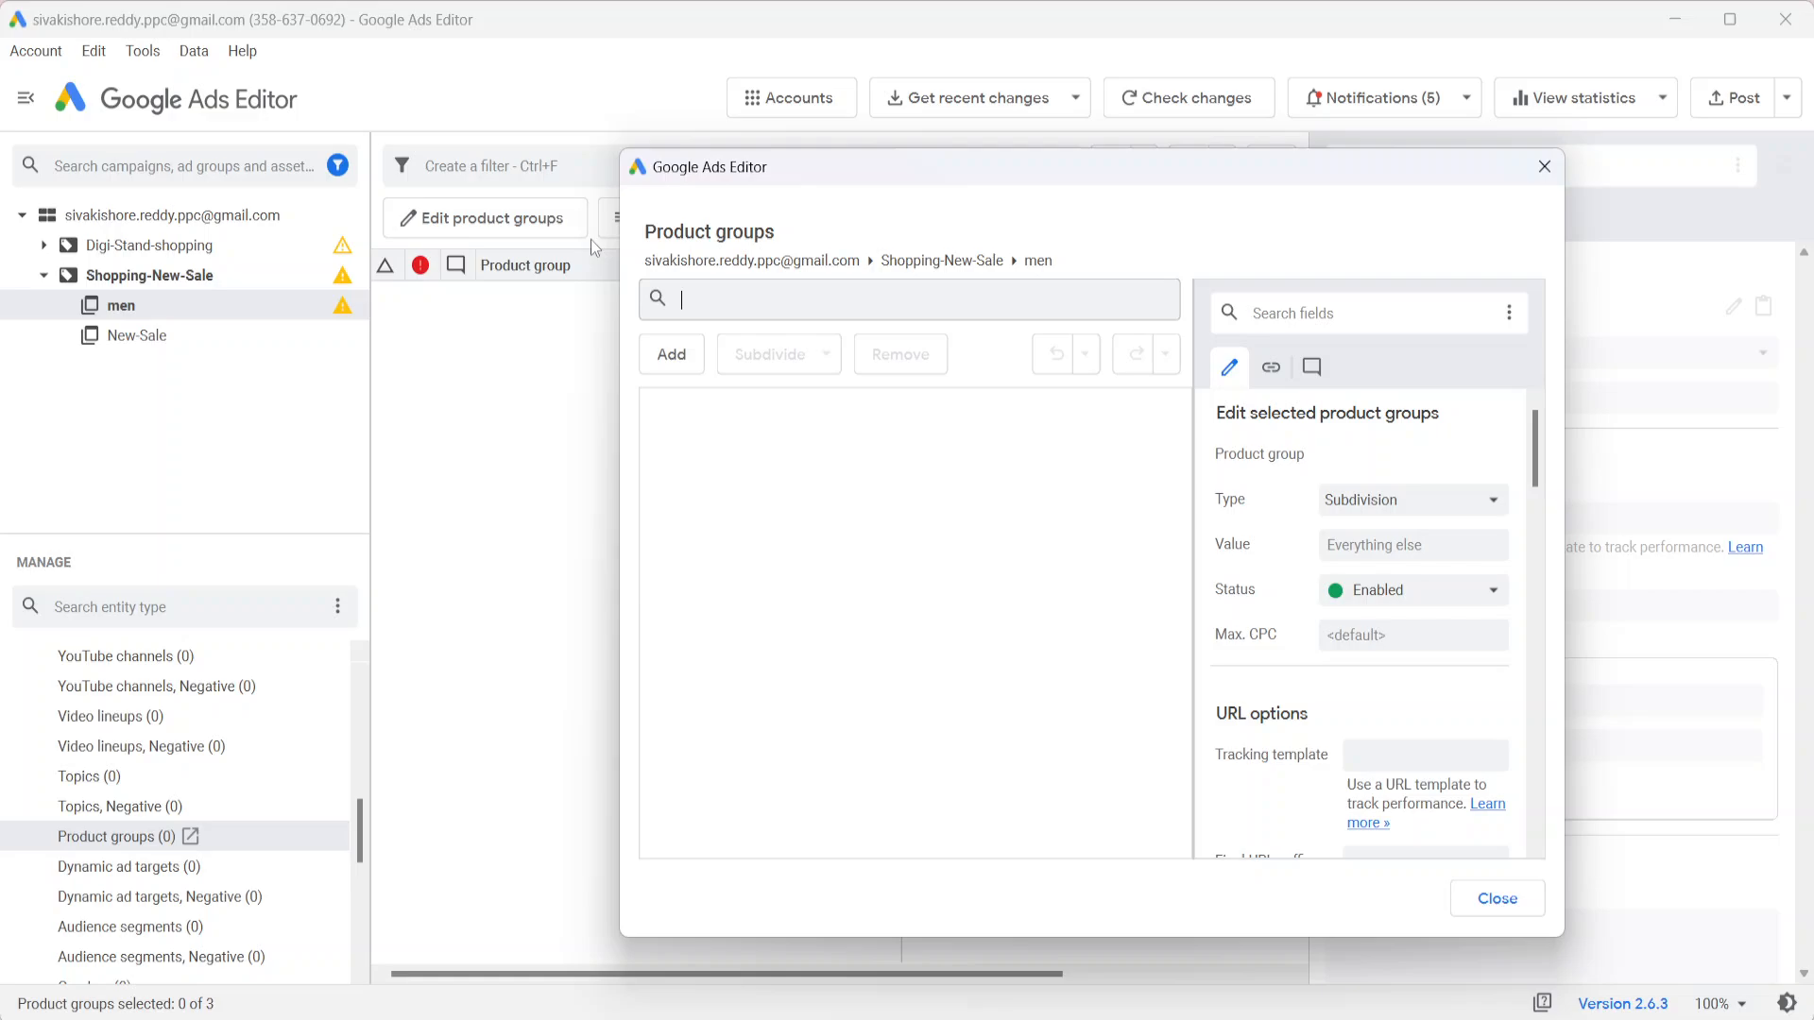
{"action": "left_click", "coordinate": [669, 354]}
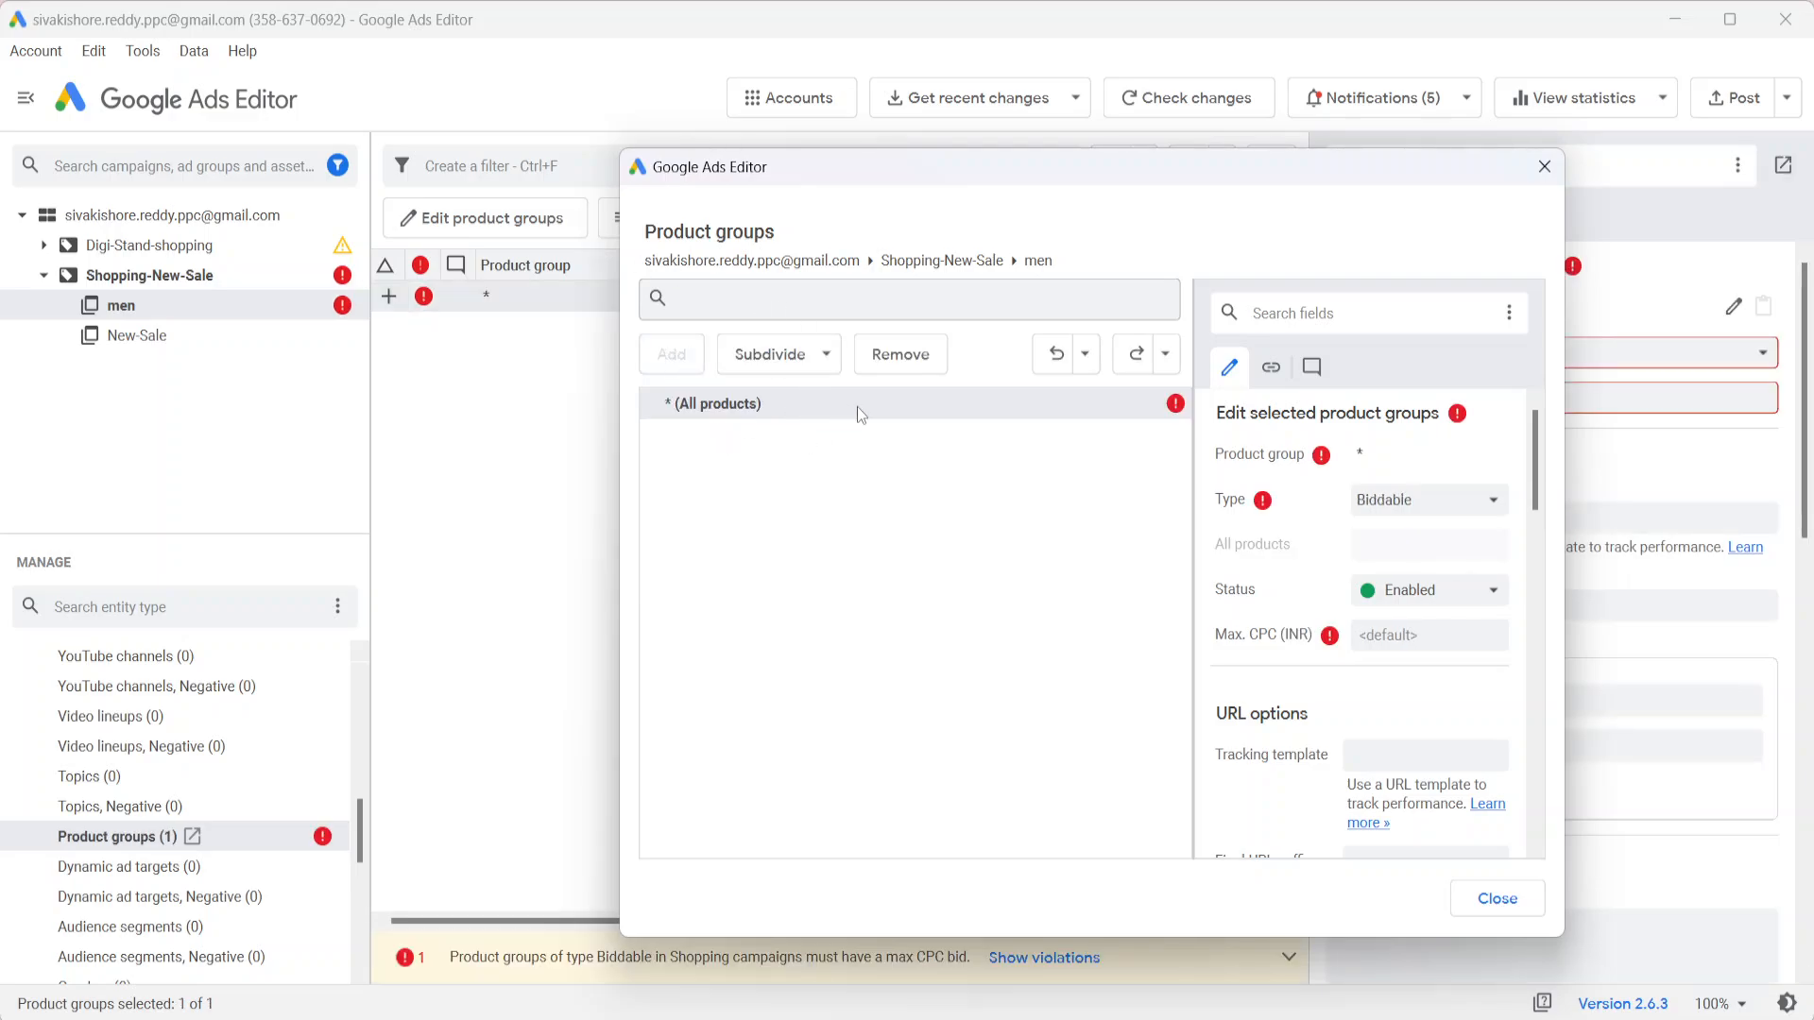
{"action": "left_click", "coordinate": [798, 368]}
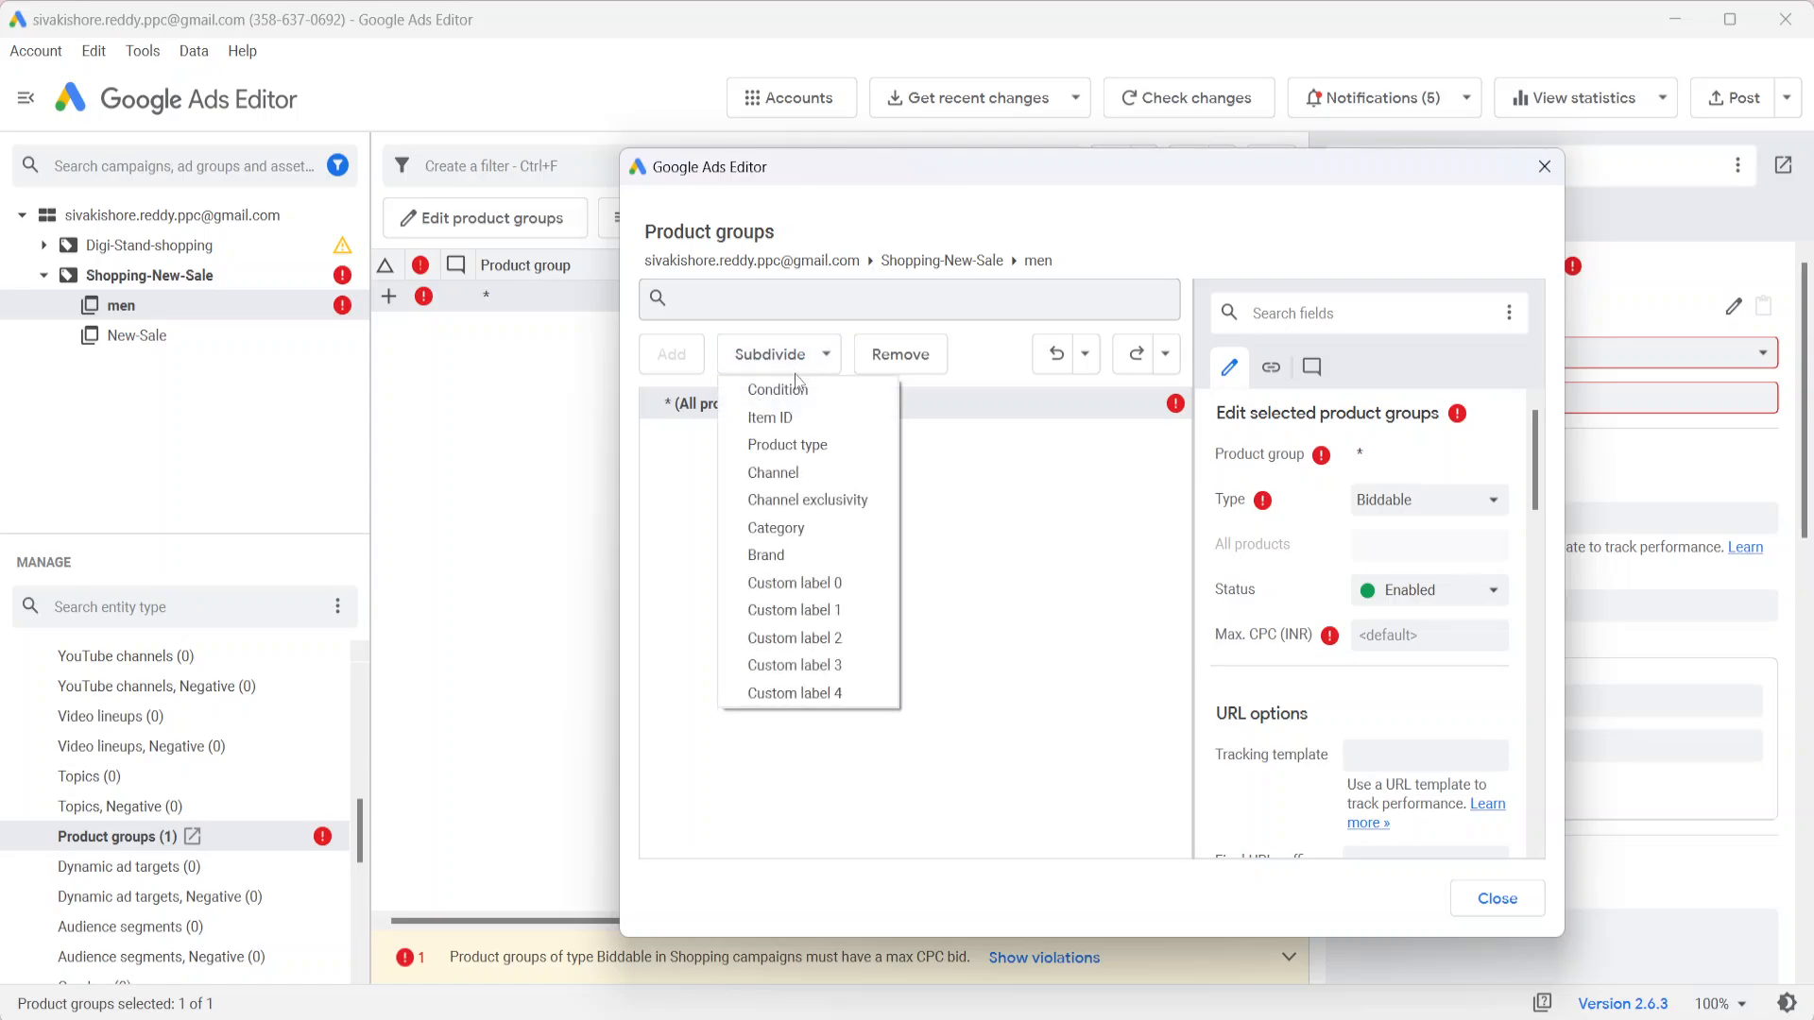
{"action": "left_click", "coordinate": [818, 585]}
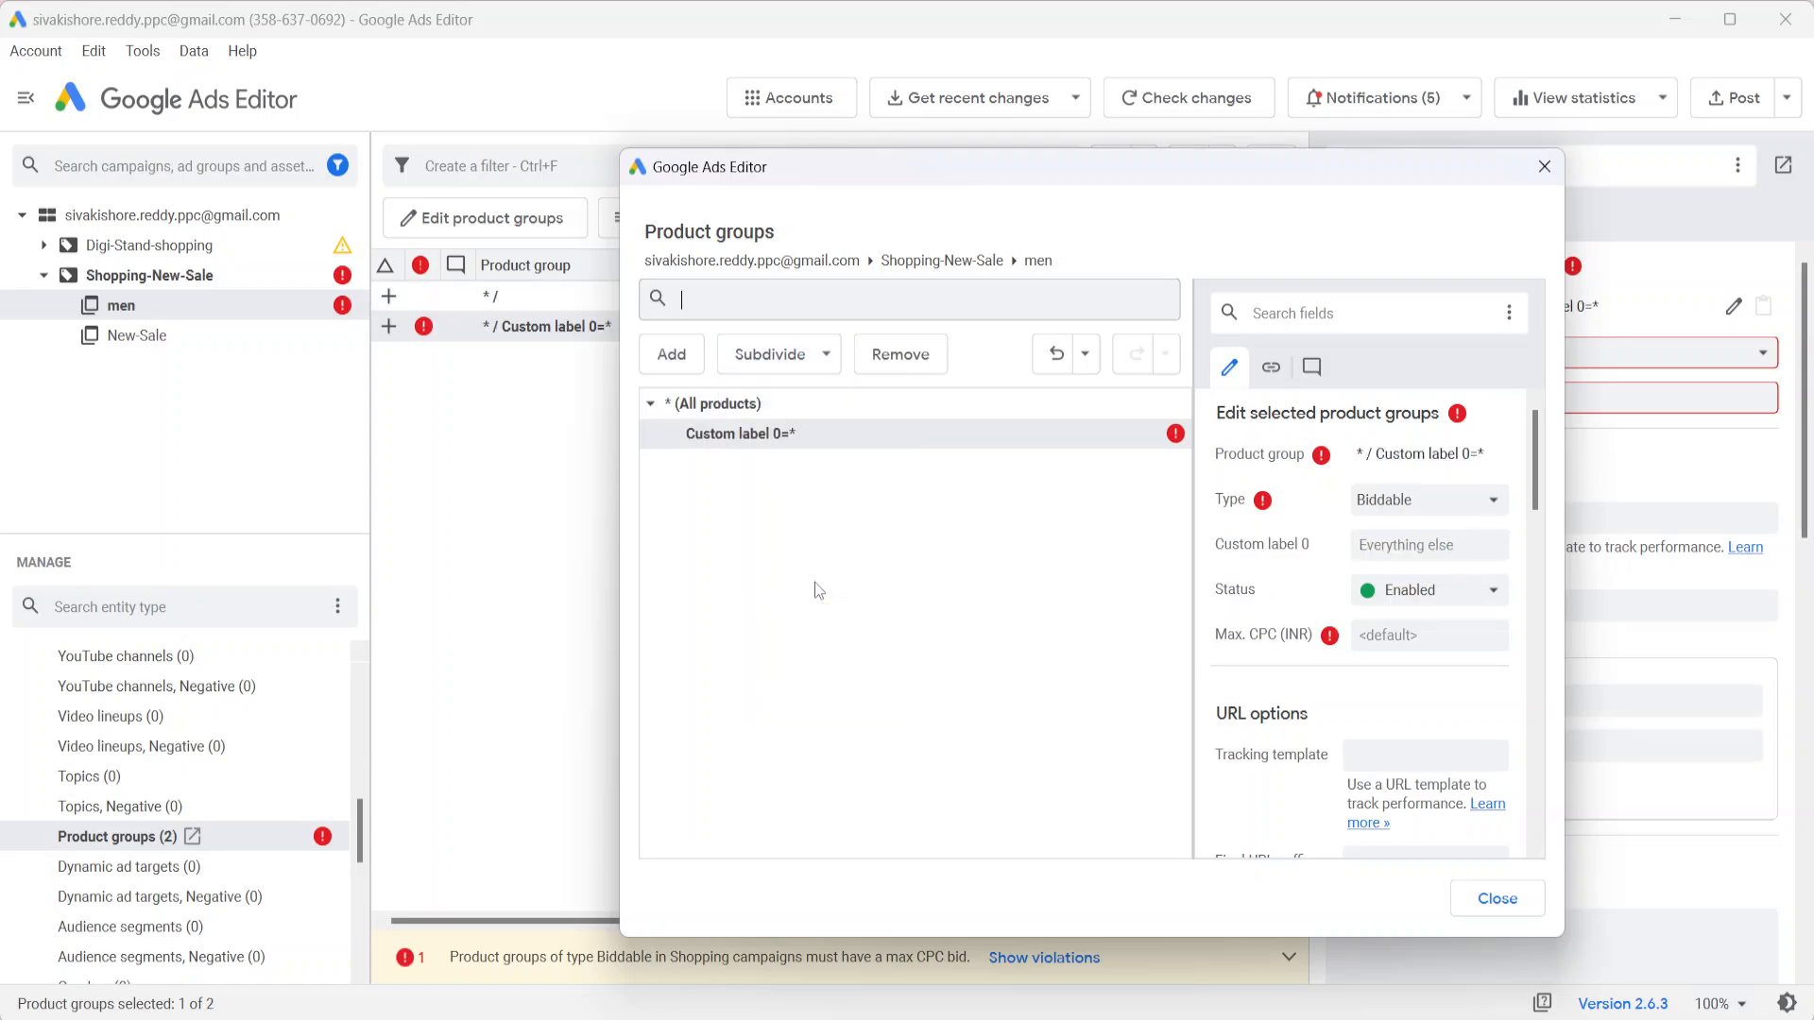
Set the subdivision's Custom label 0 value to Men and its maximum CPC to 10 INR
{"action": "left_click", "coordinate": [1390, 544]}
{"action": "type", "text": "M"}
{"action": "key", "text": "BackSpace"}
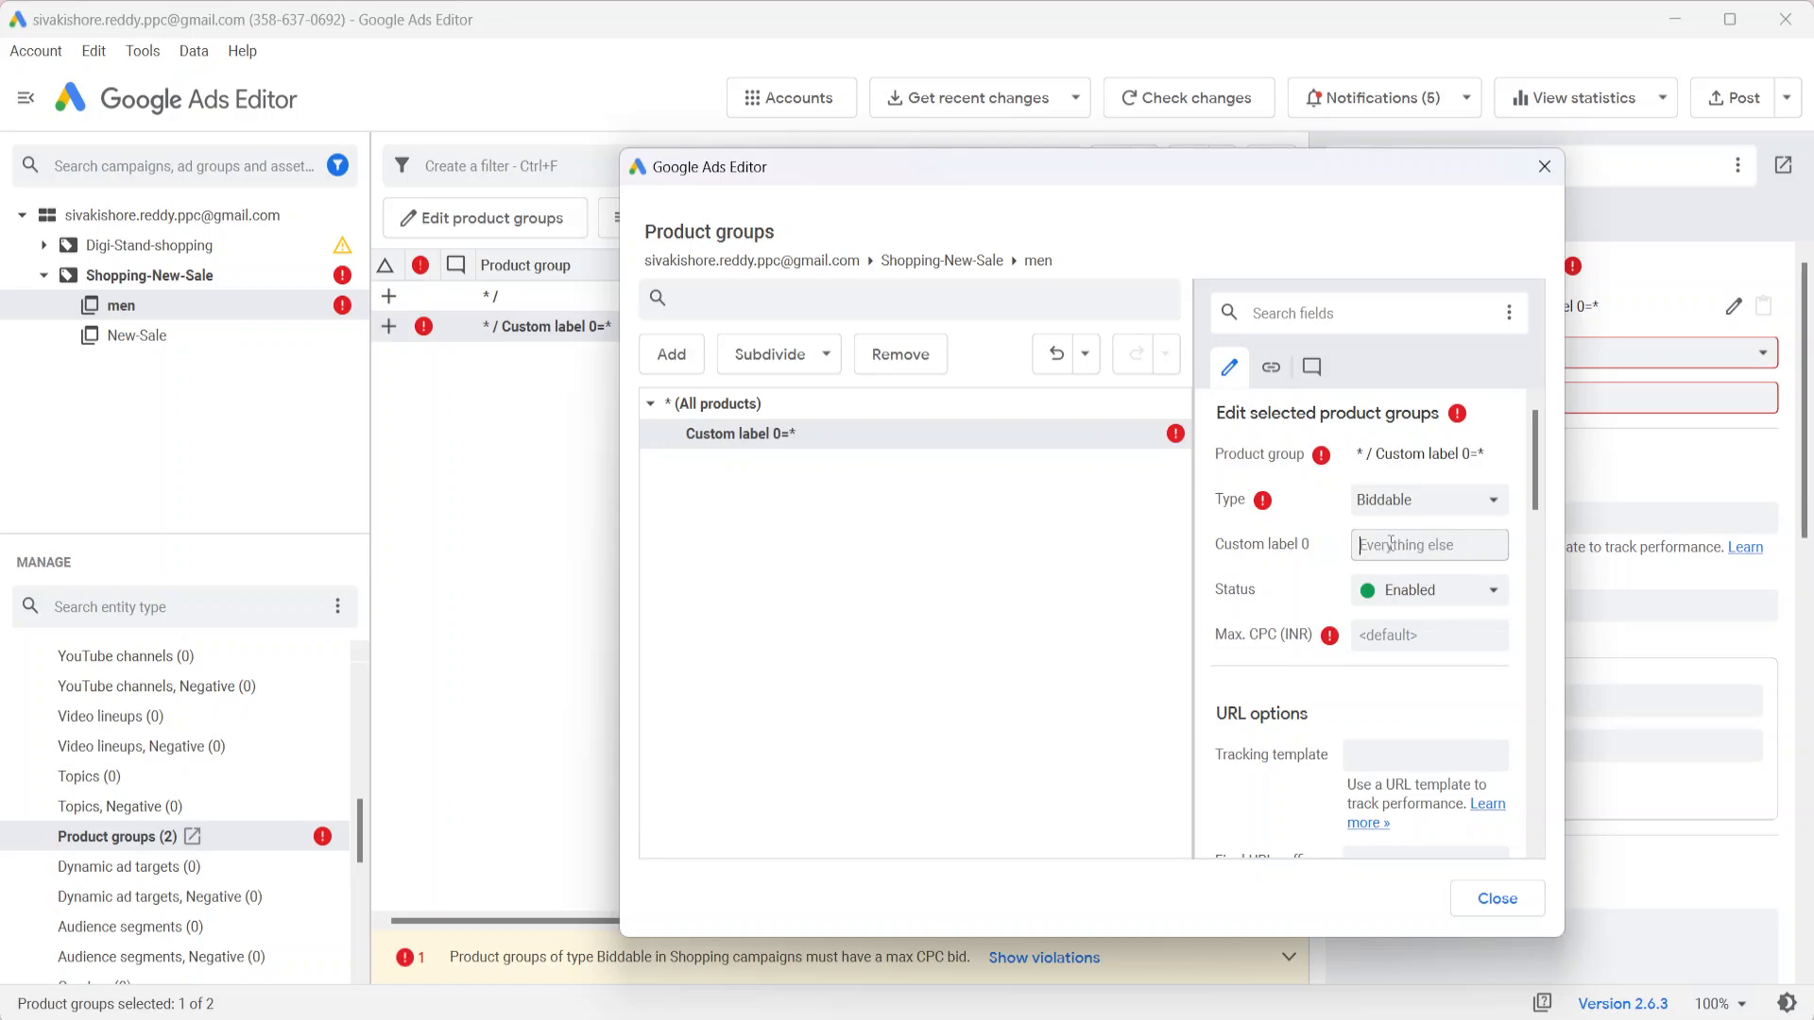
{"action": "type", "text": "Men"}
{"action": "left_click", "coordinate": [1396, 634]}
{"action": "type", "text": "10"}
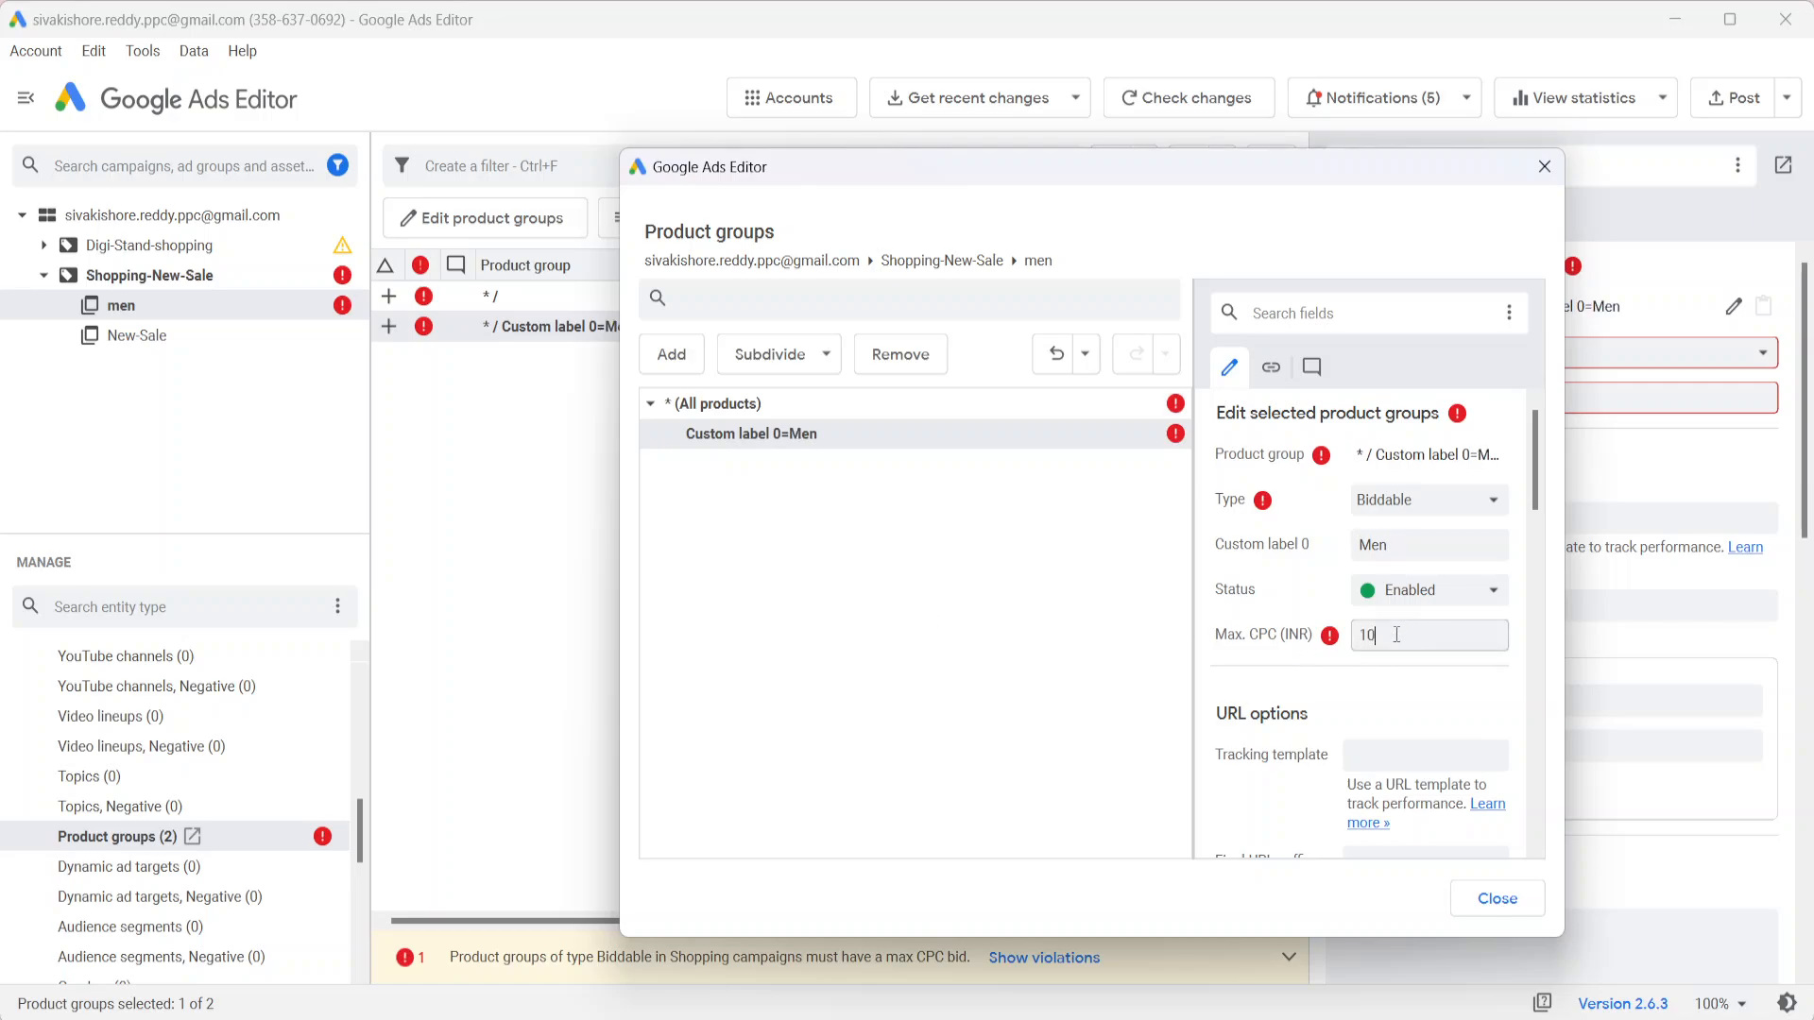
{"action": "left_click", "coordinate": [1085, 635]}
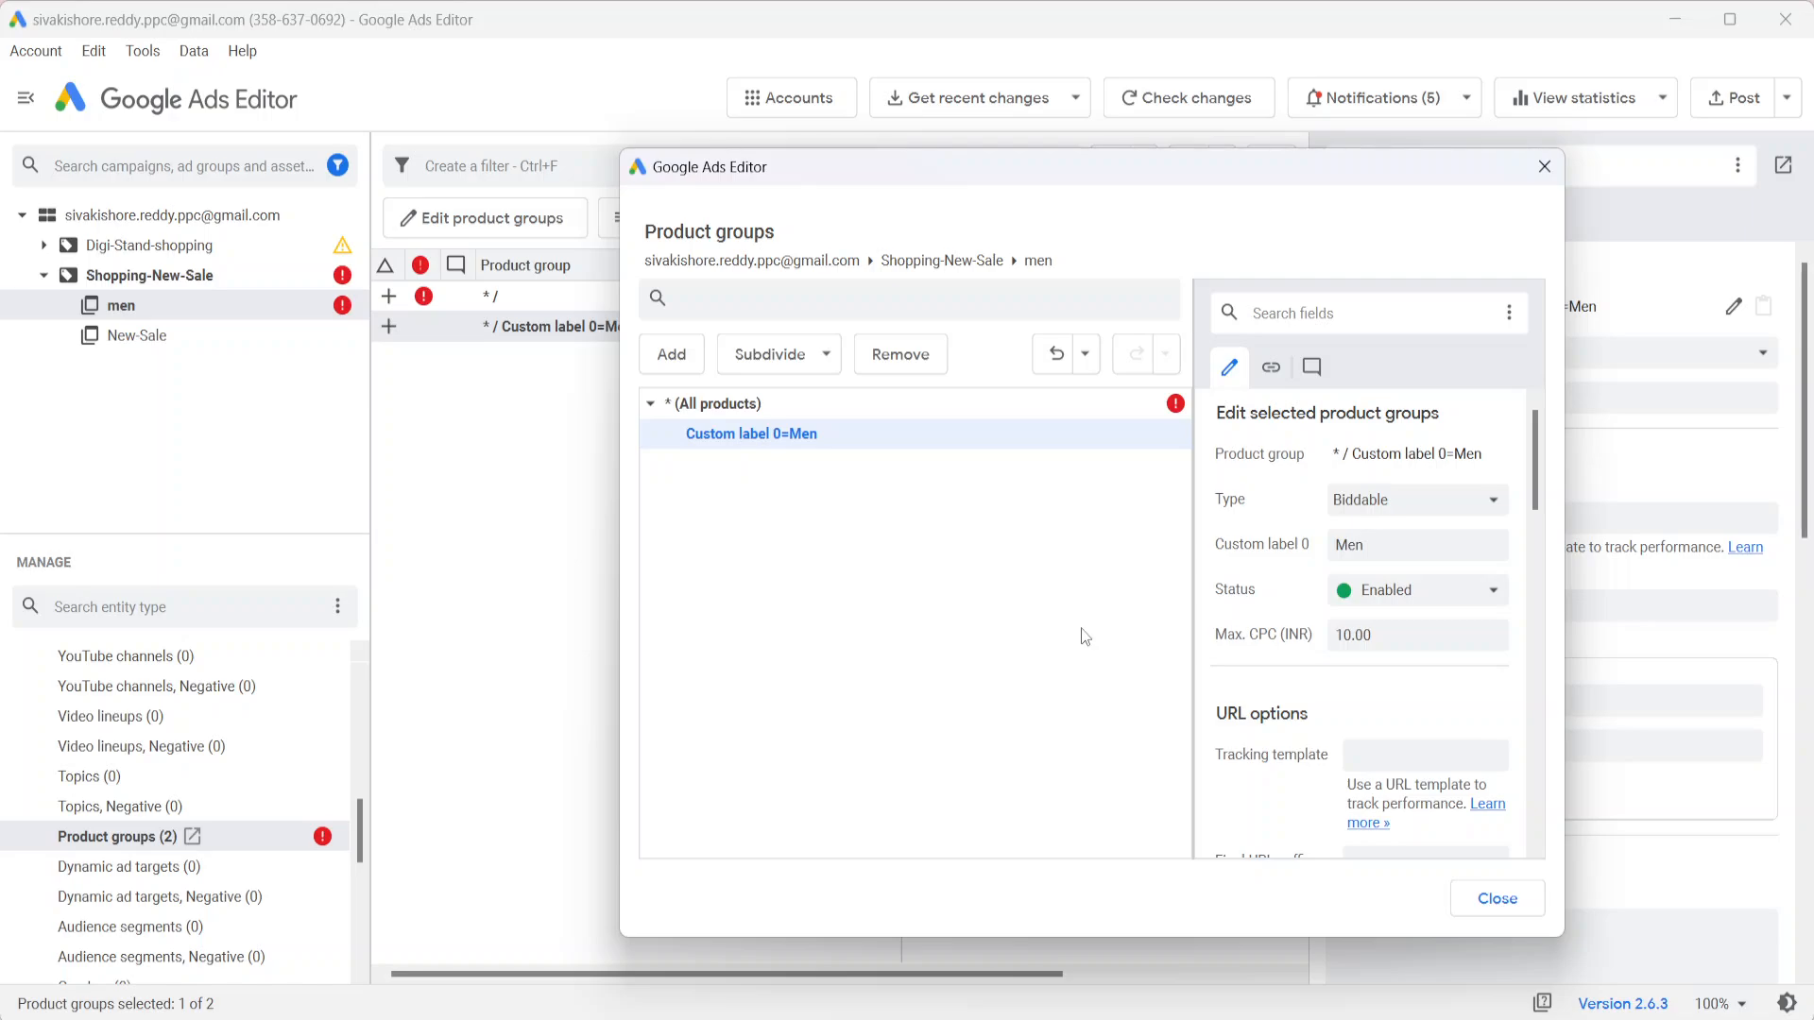
Inspect the All products group, close the product group editor and compare the product groups of the New-Sale and men ad groups
{"action": "left_click", "coordinate": [649, 405]}
{"action": "left_click", "coordinate": [649, 406]}
{"action": "left_click", "coordinate": [649, 406]}
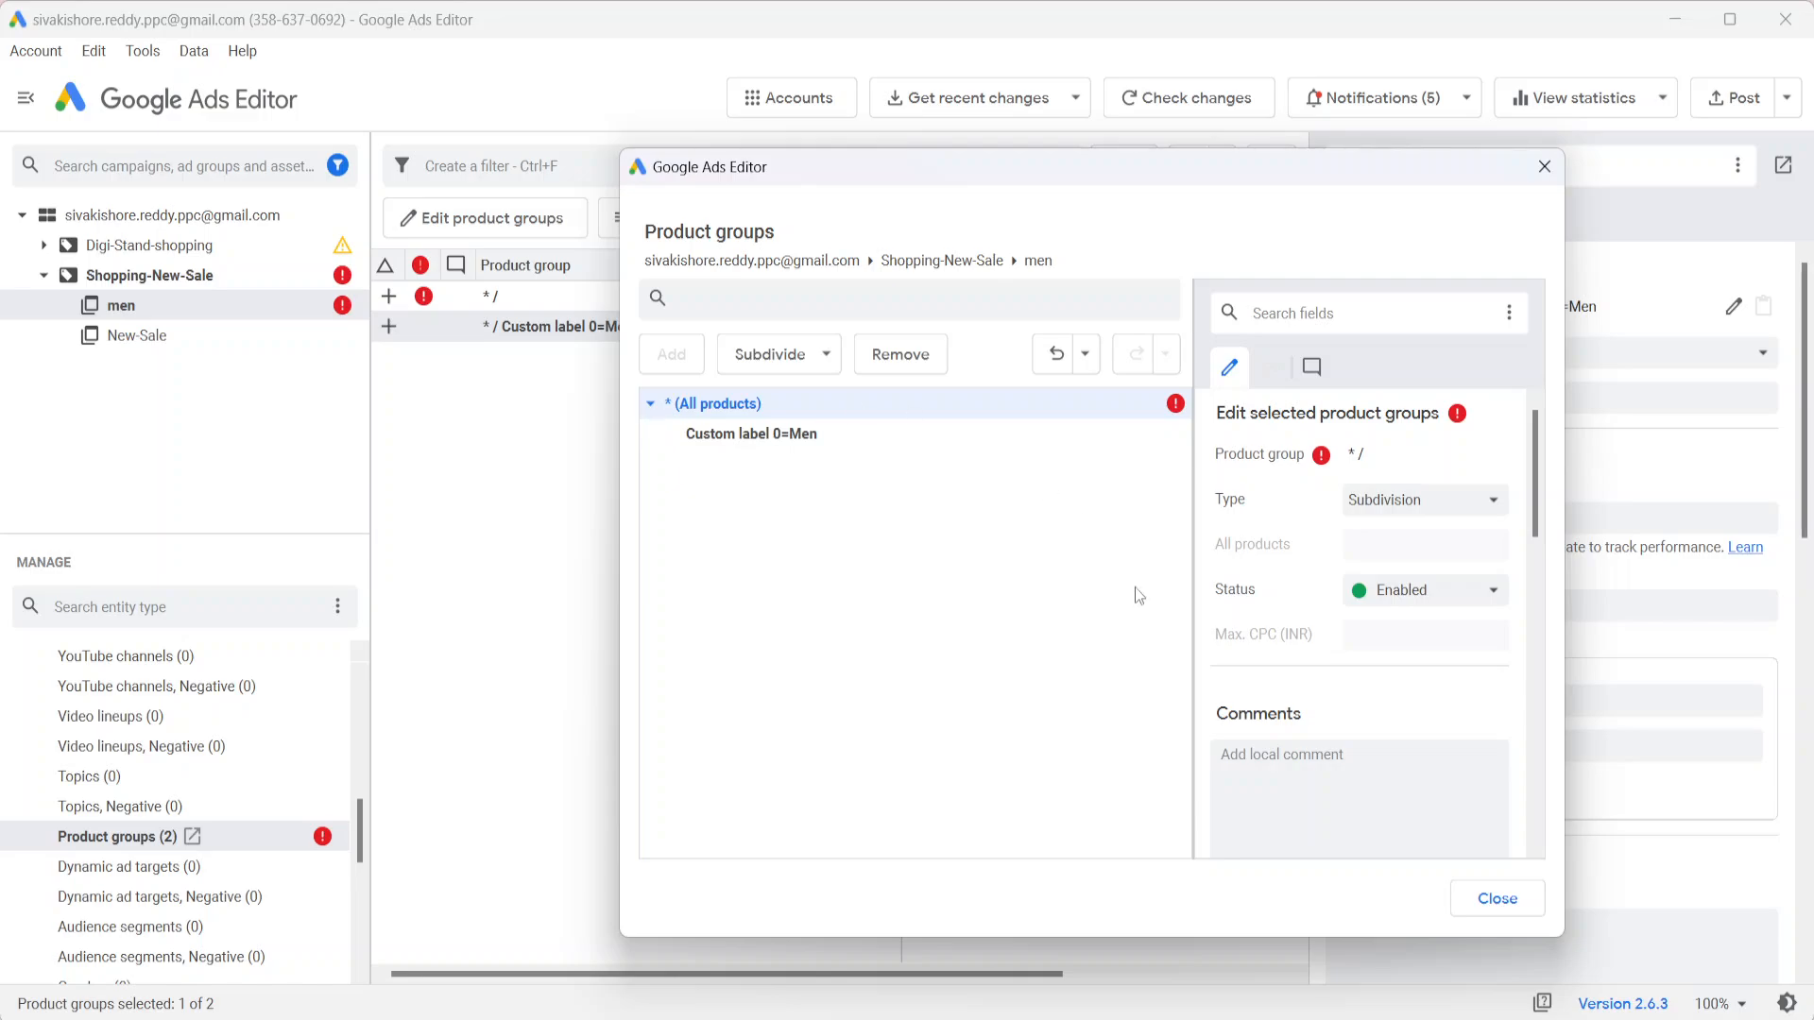
{"action": "left_click", "coordinate": [1491, 898]}
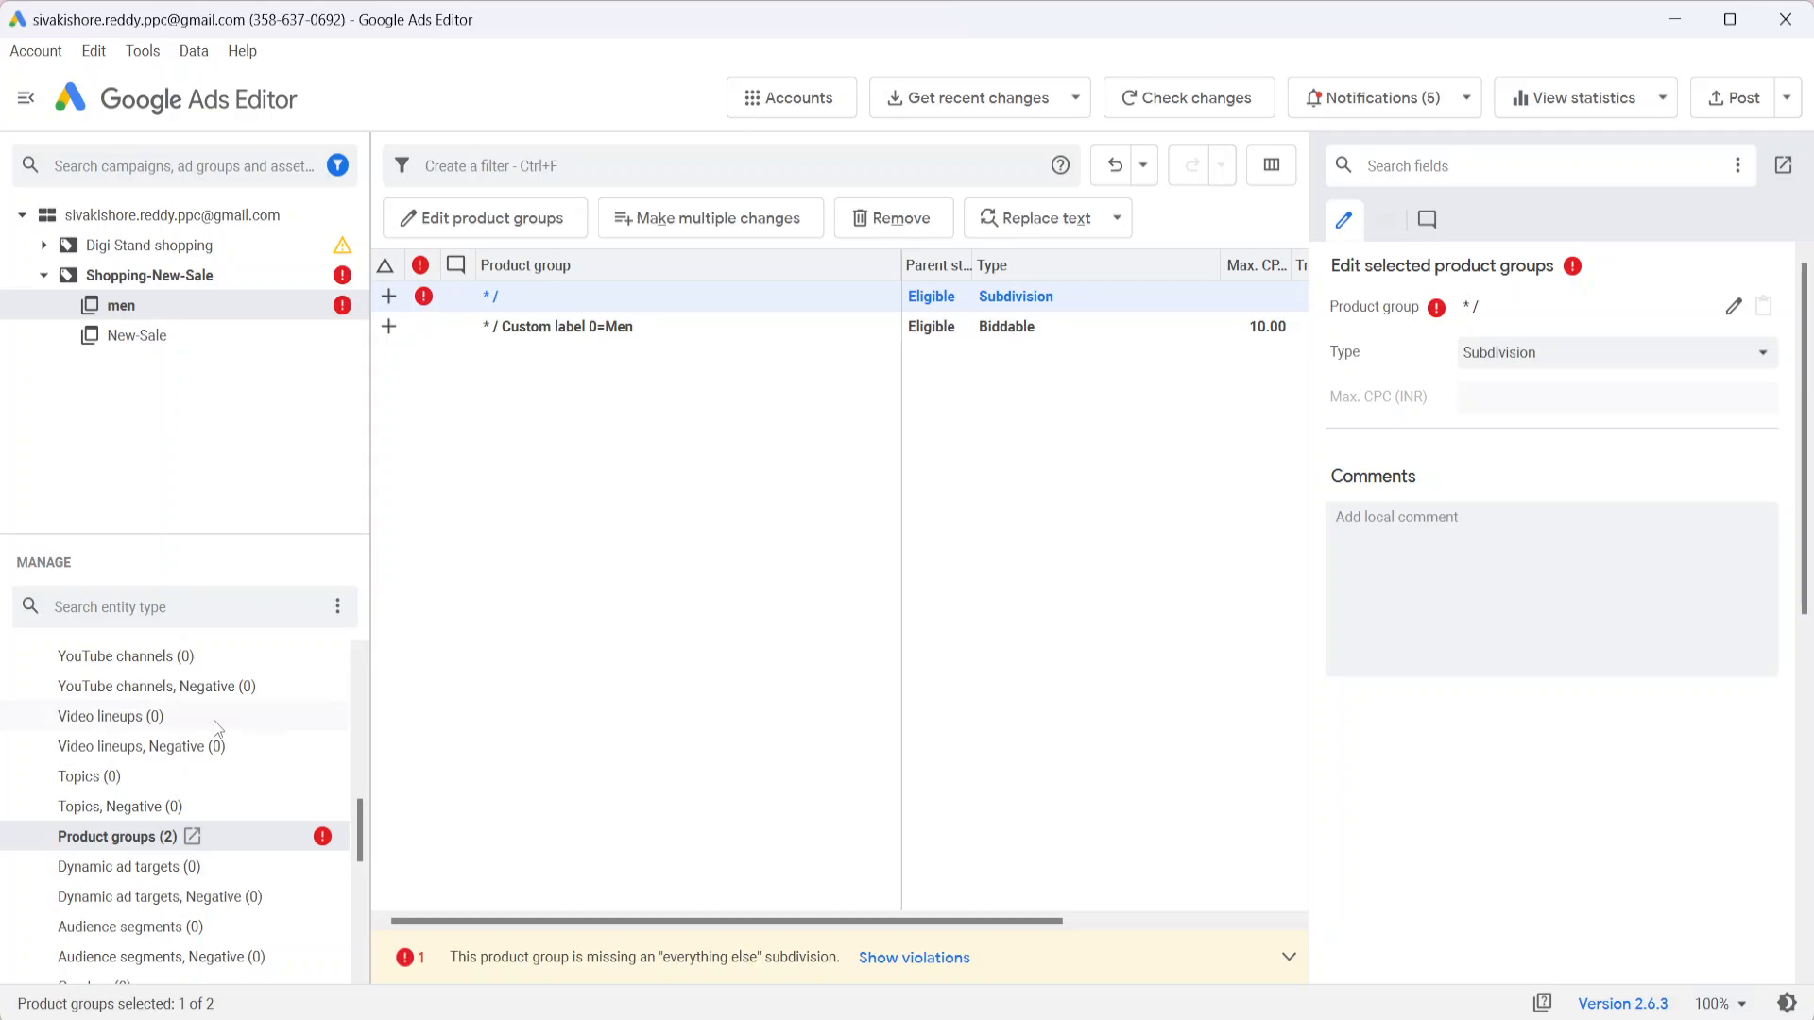
{"action": "left_click", "coordinate": [178, 319]}
{"action": "left_click", "coordinate": [177, 326]}
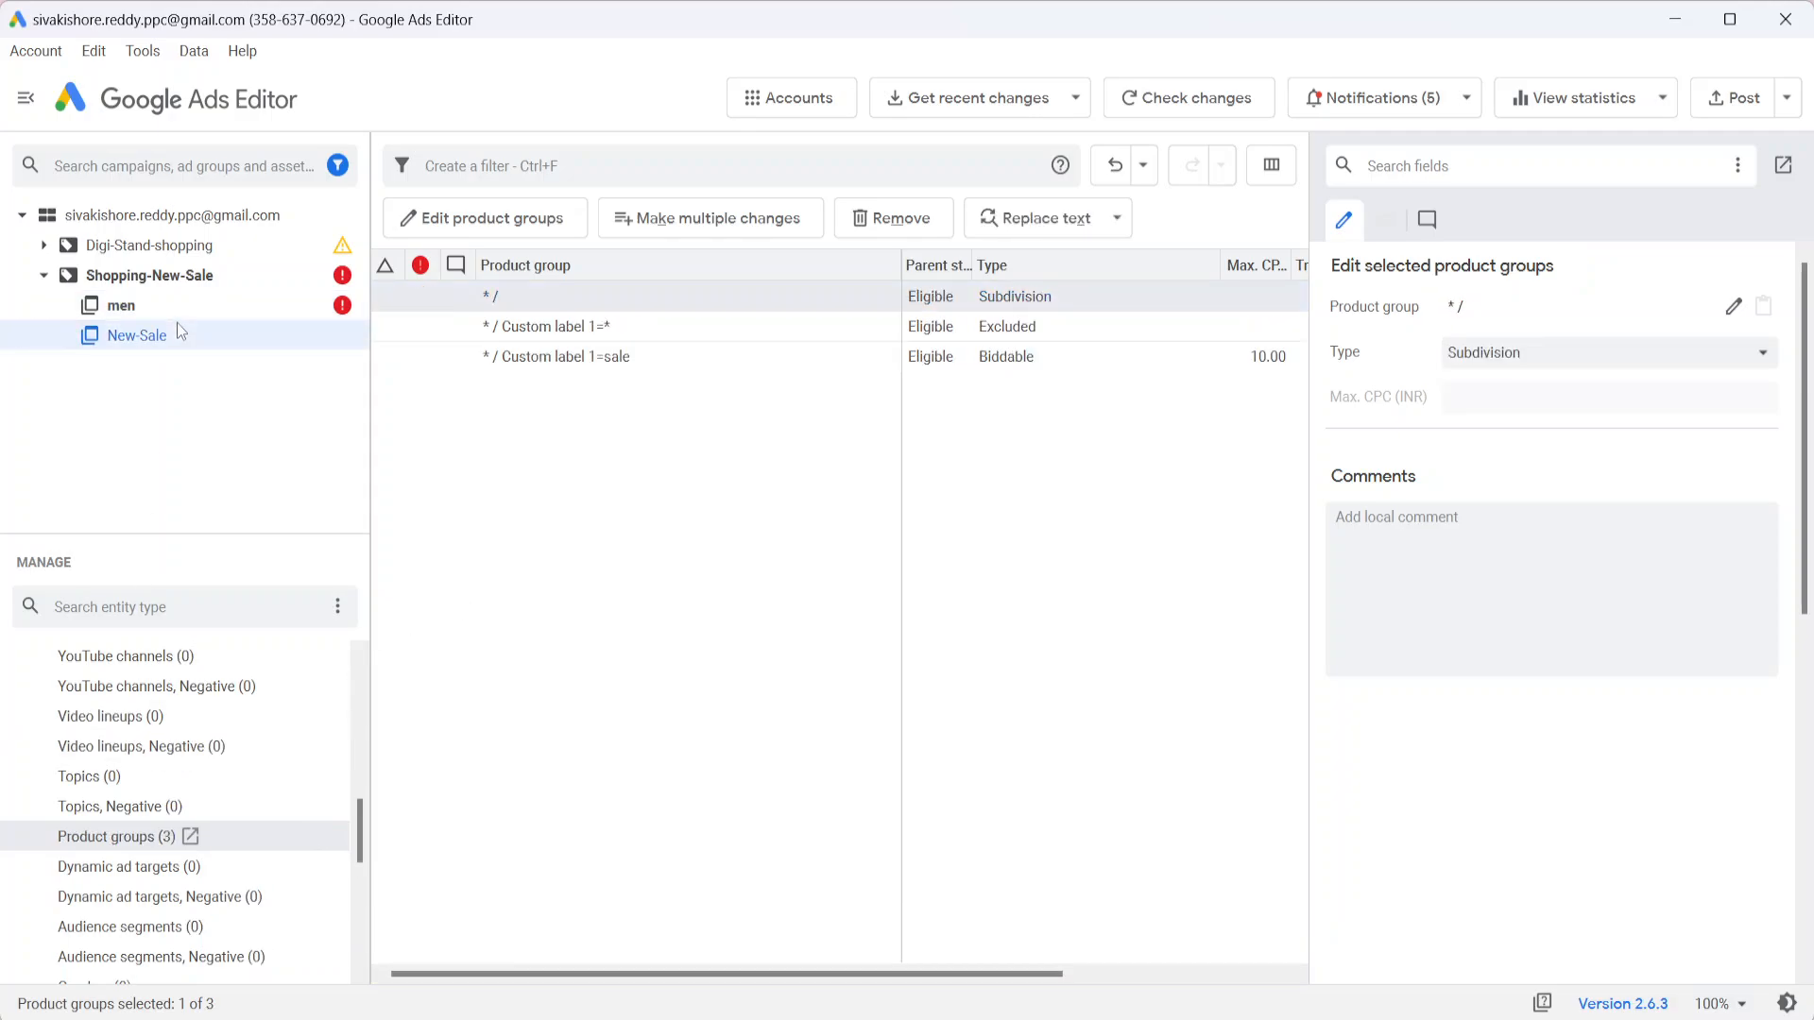
{"action": "left_click", "coordinate": [172, 304]}
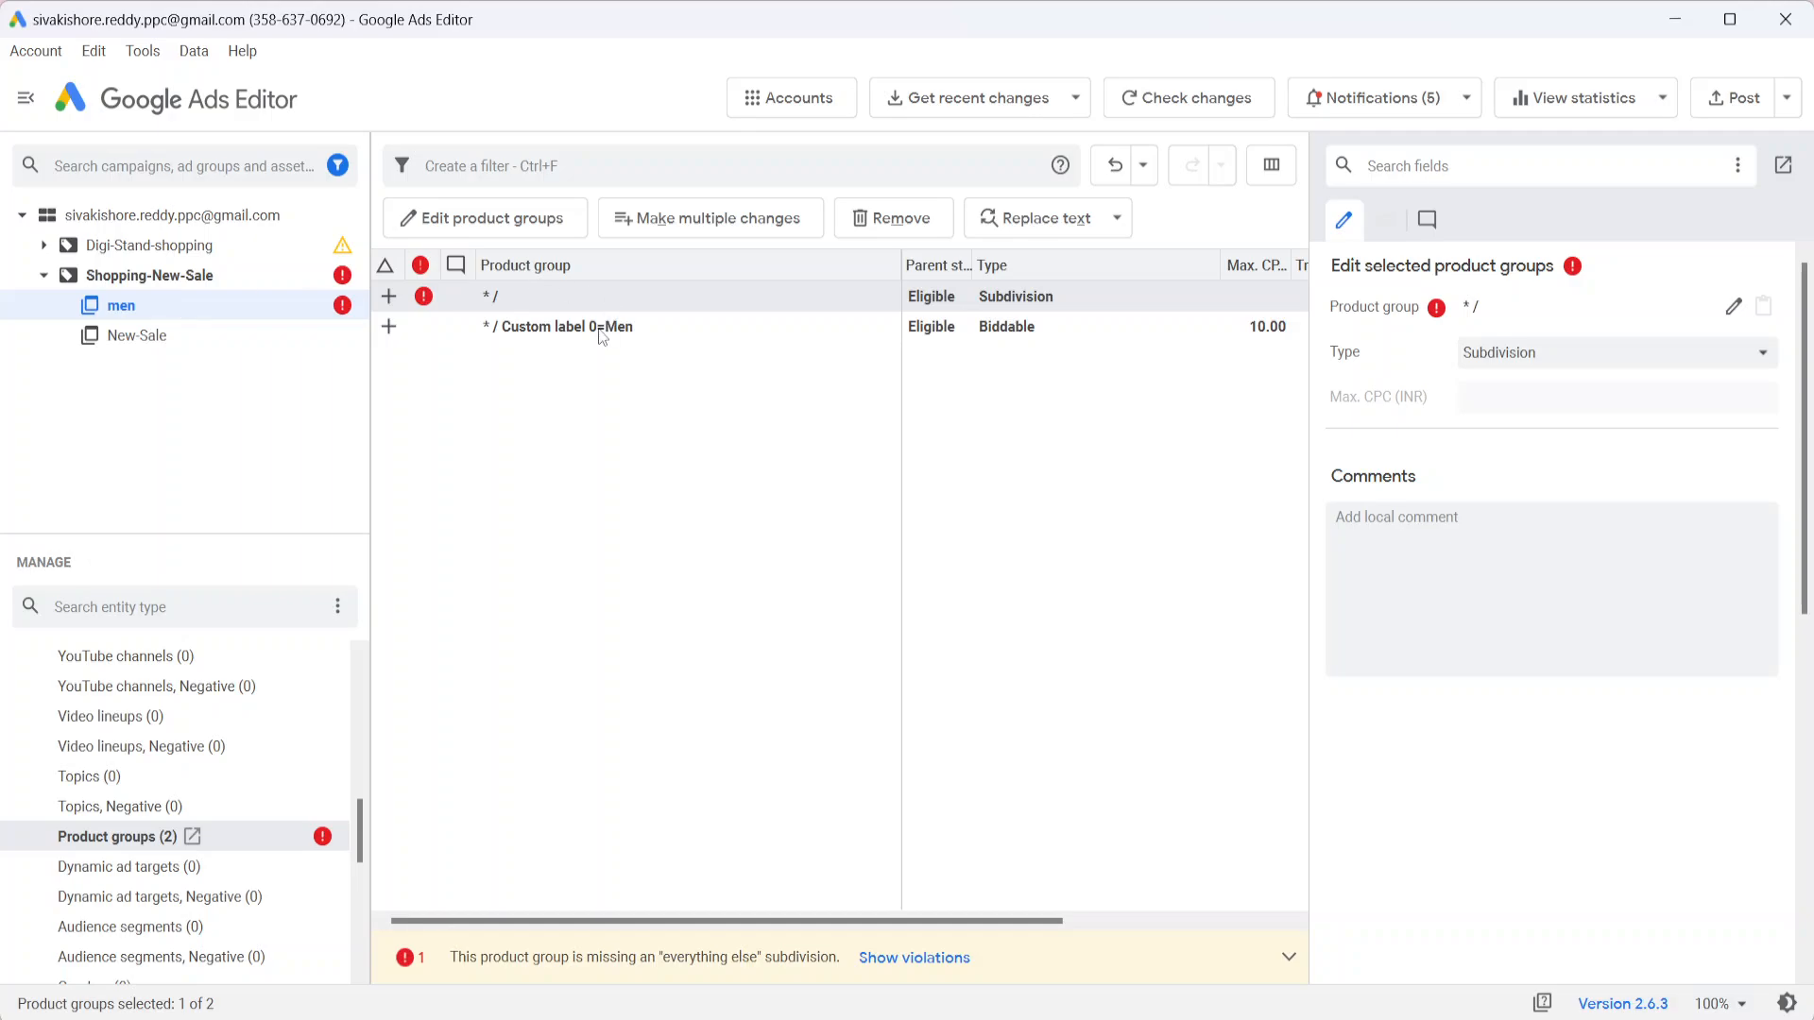
Review the Men product group's settings and its available subdivision options in the men ad group's product group editor
{"action": "left_click", "coordinate": [535, 219]}
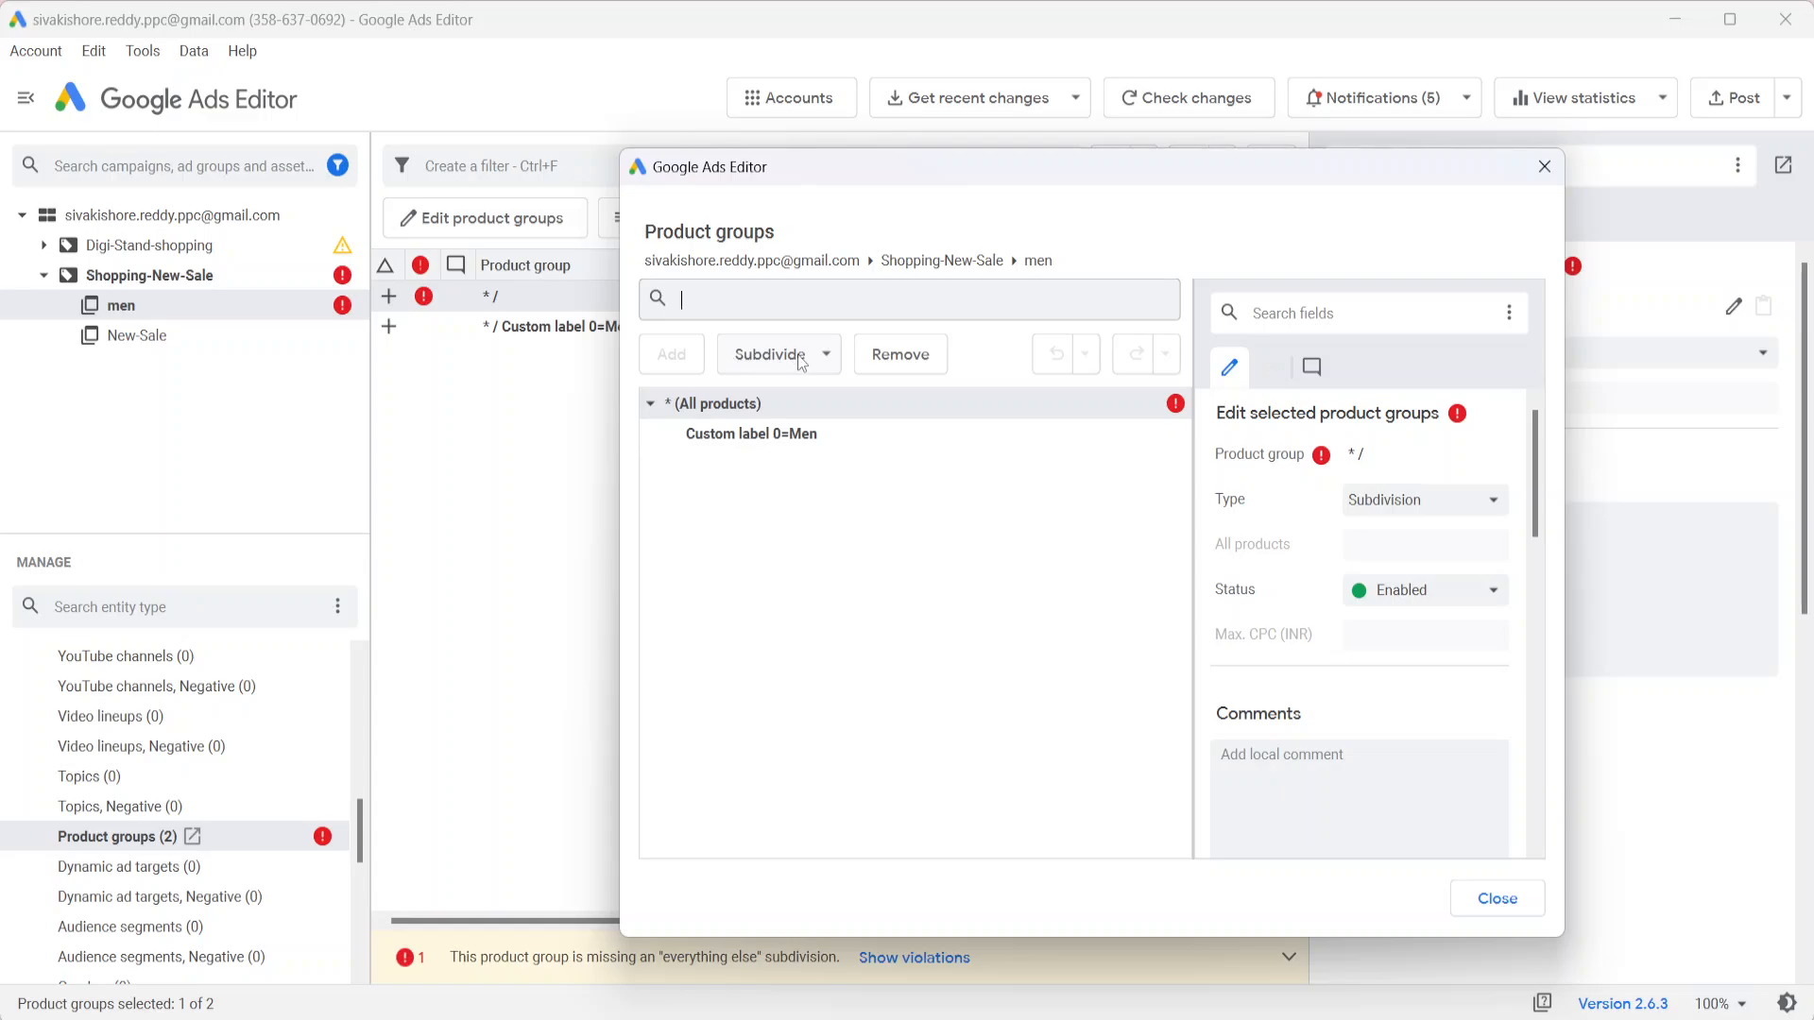
{"action": "left_click", "coordinate": [760, 440]}
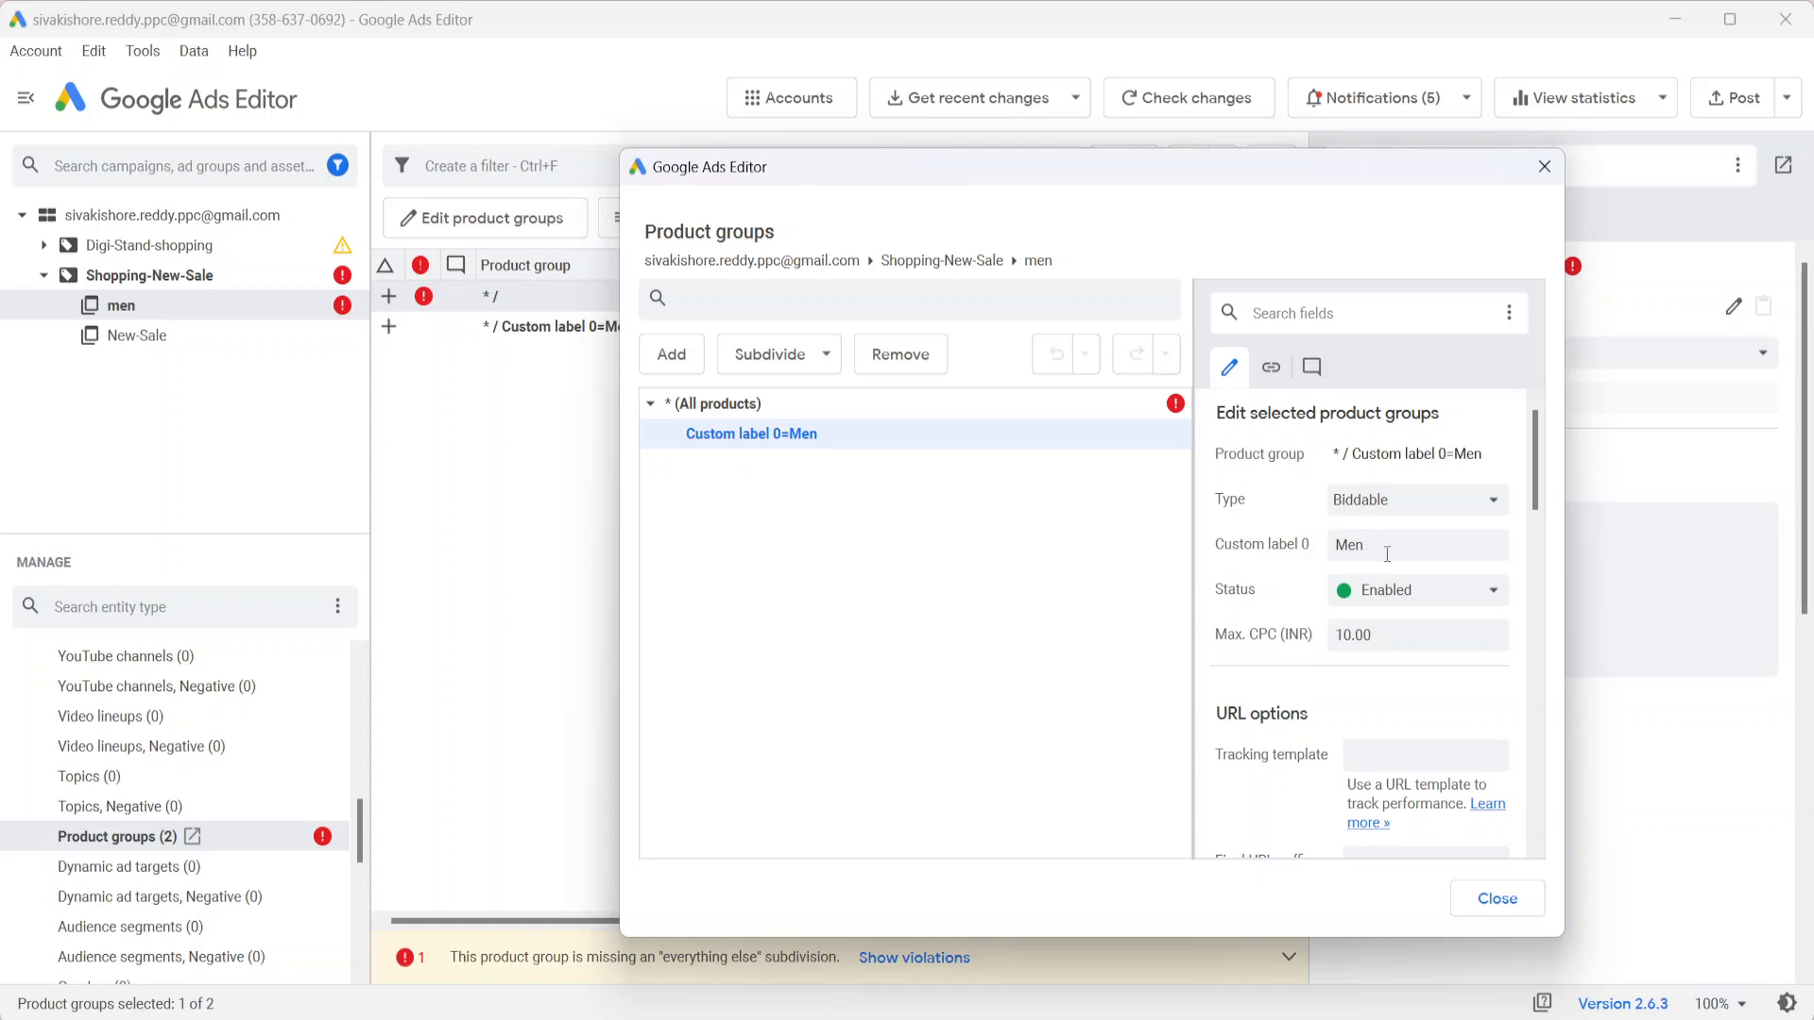
{"action": "left_click", "coordinate": [814, 363]}
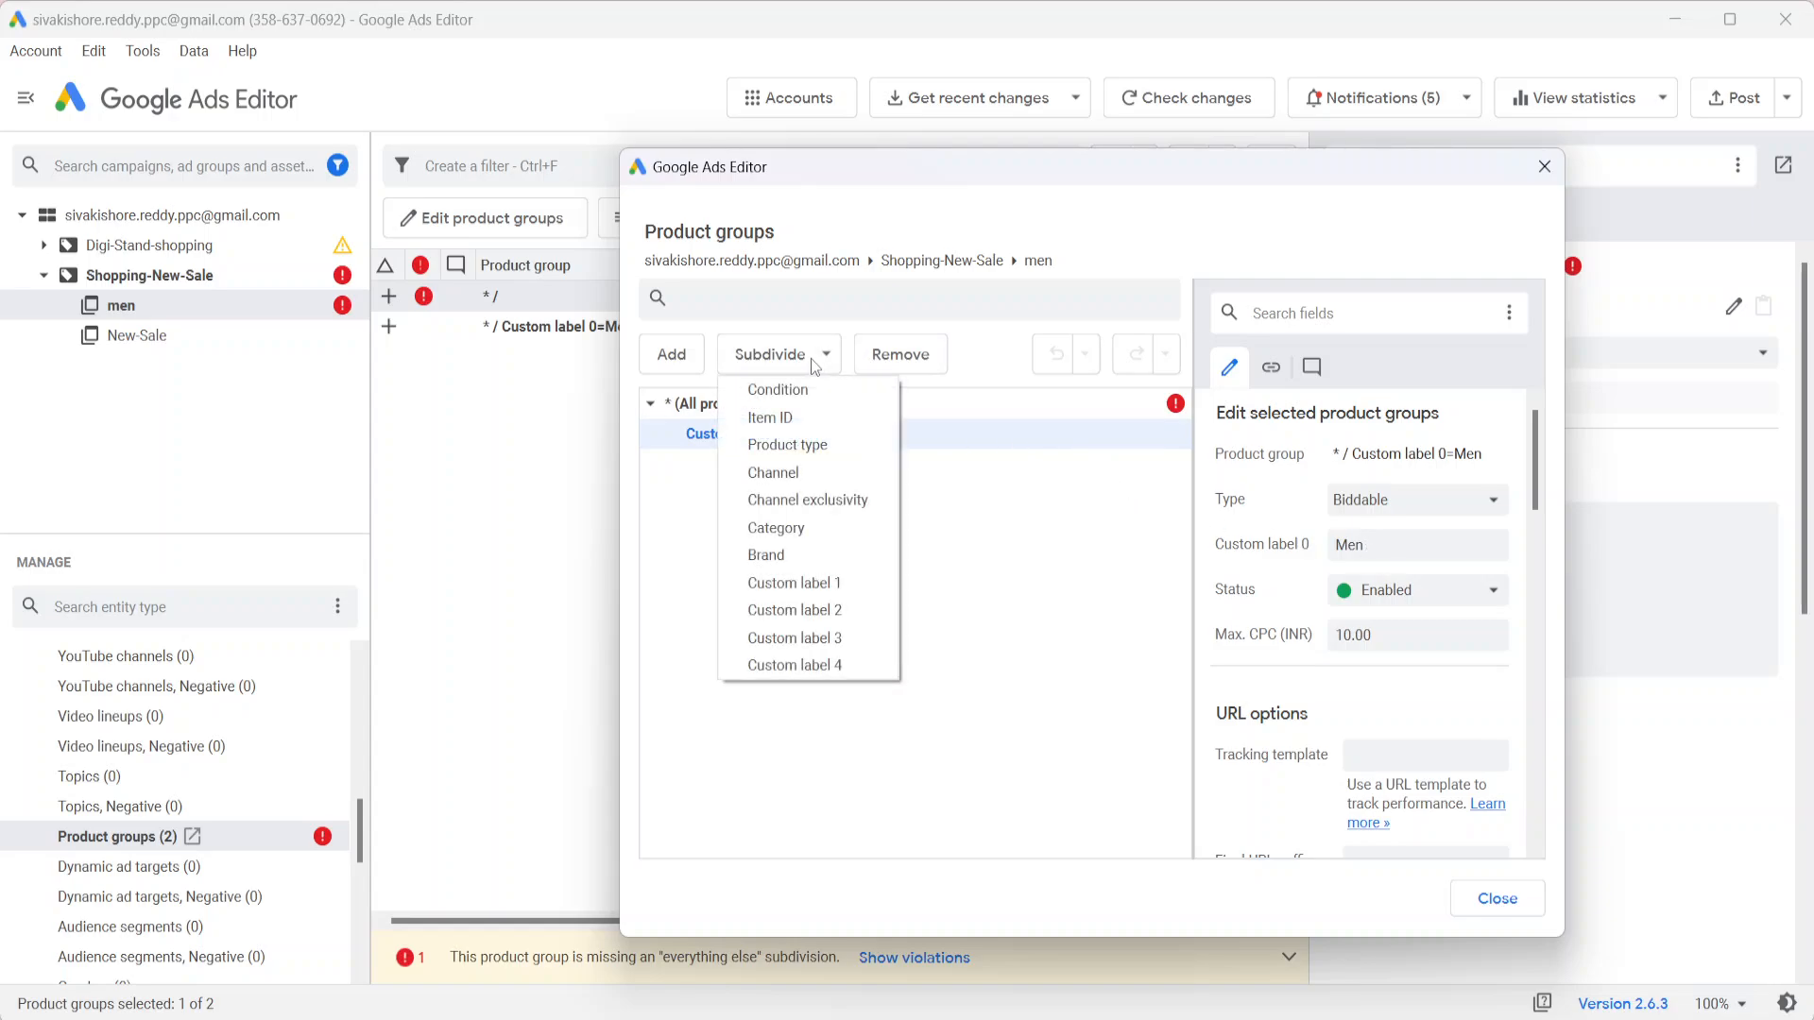
{"action": "left_click", "coordinate": [680, 550]}
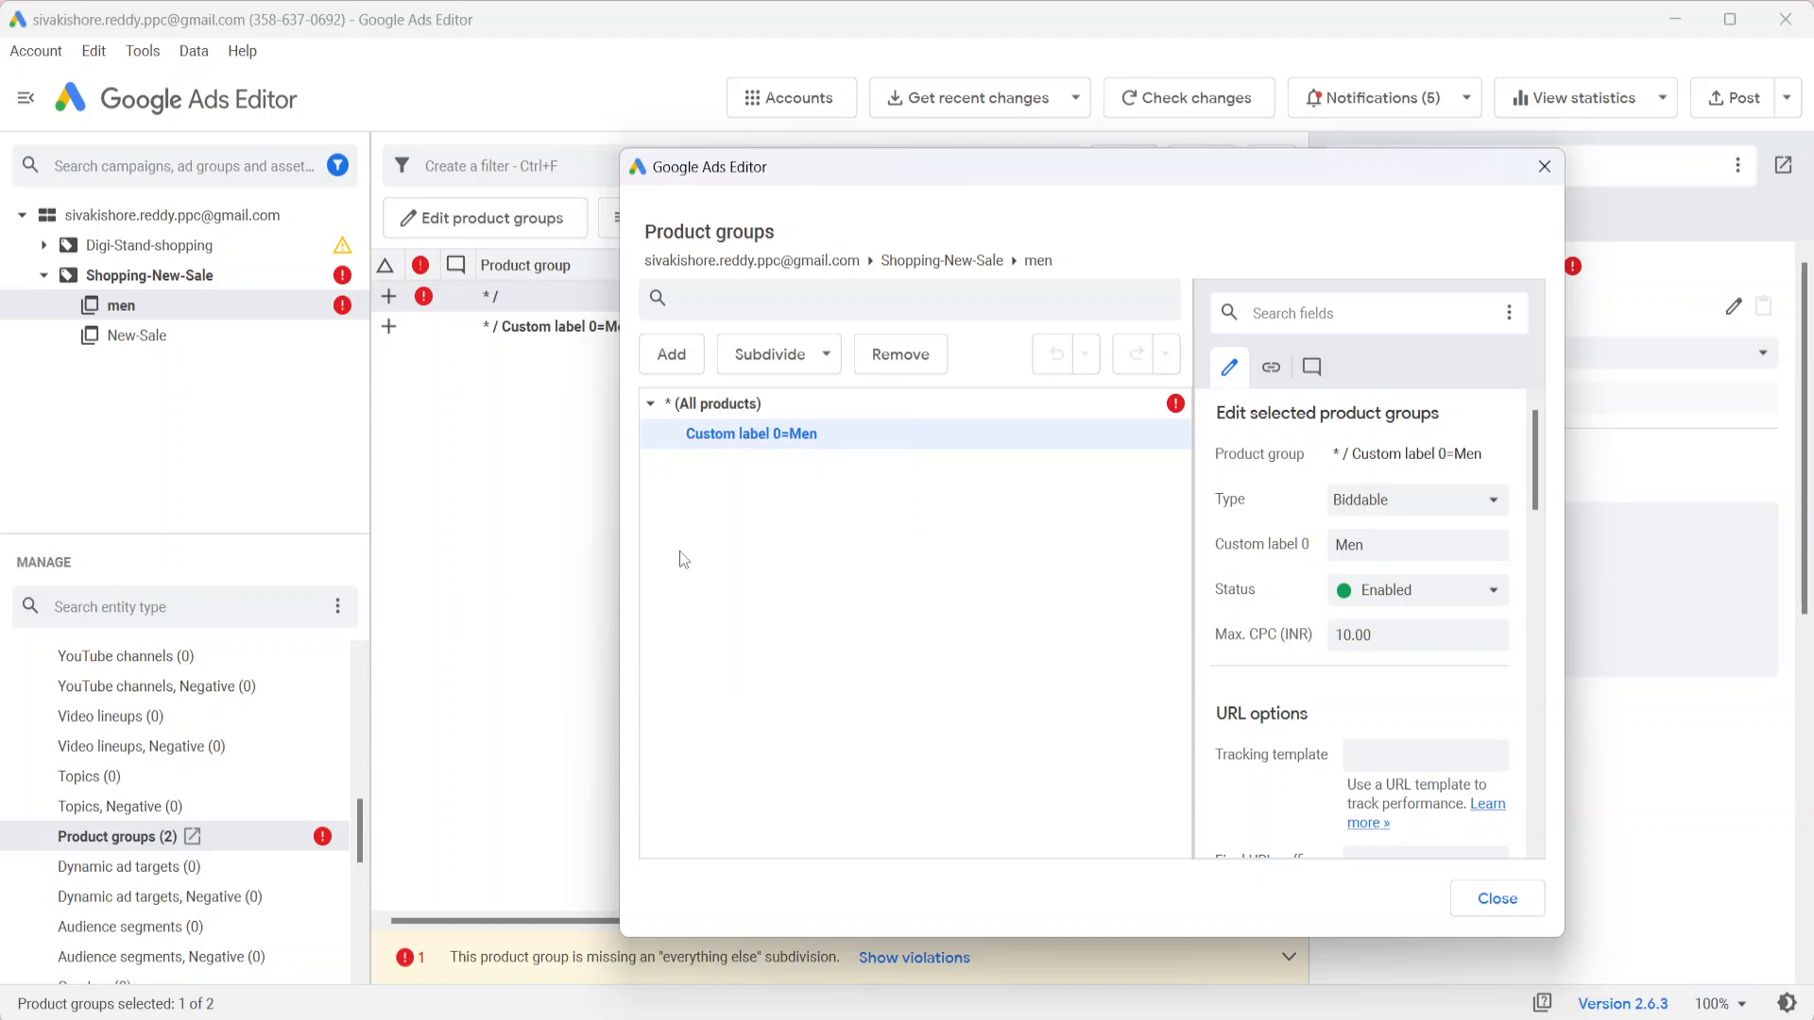
{"action": "left_click", "coordinate": [1545, 168]}
Examine the New-Sale ad group's sale and everything-else product groups in the editor, including their types and bids
{"action": "left_click", "coordinate": [236, 343]}
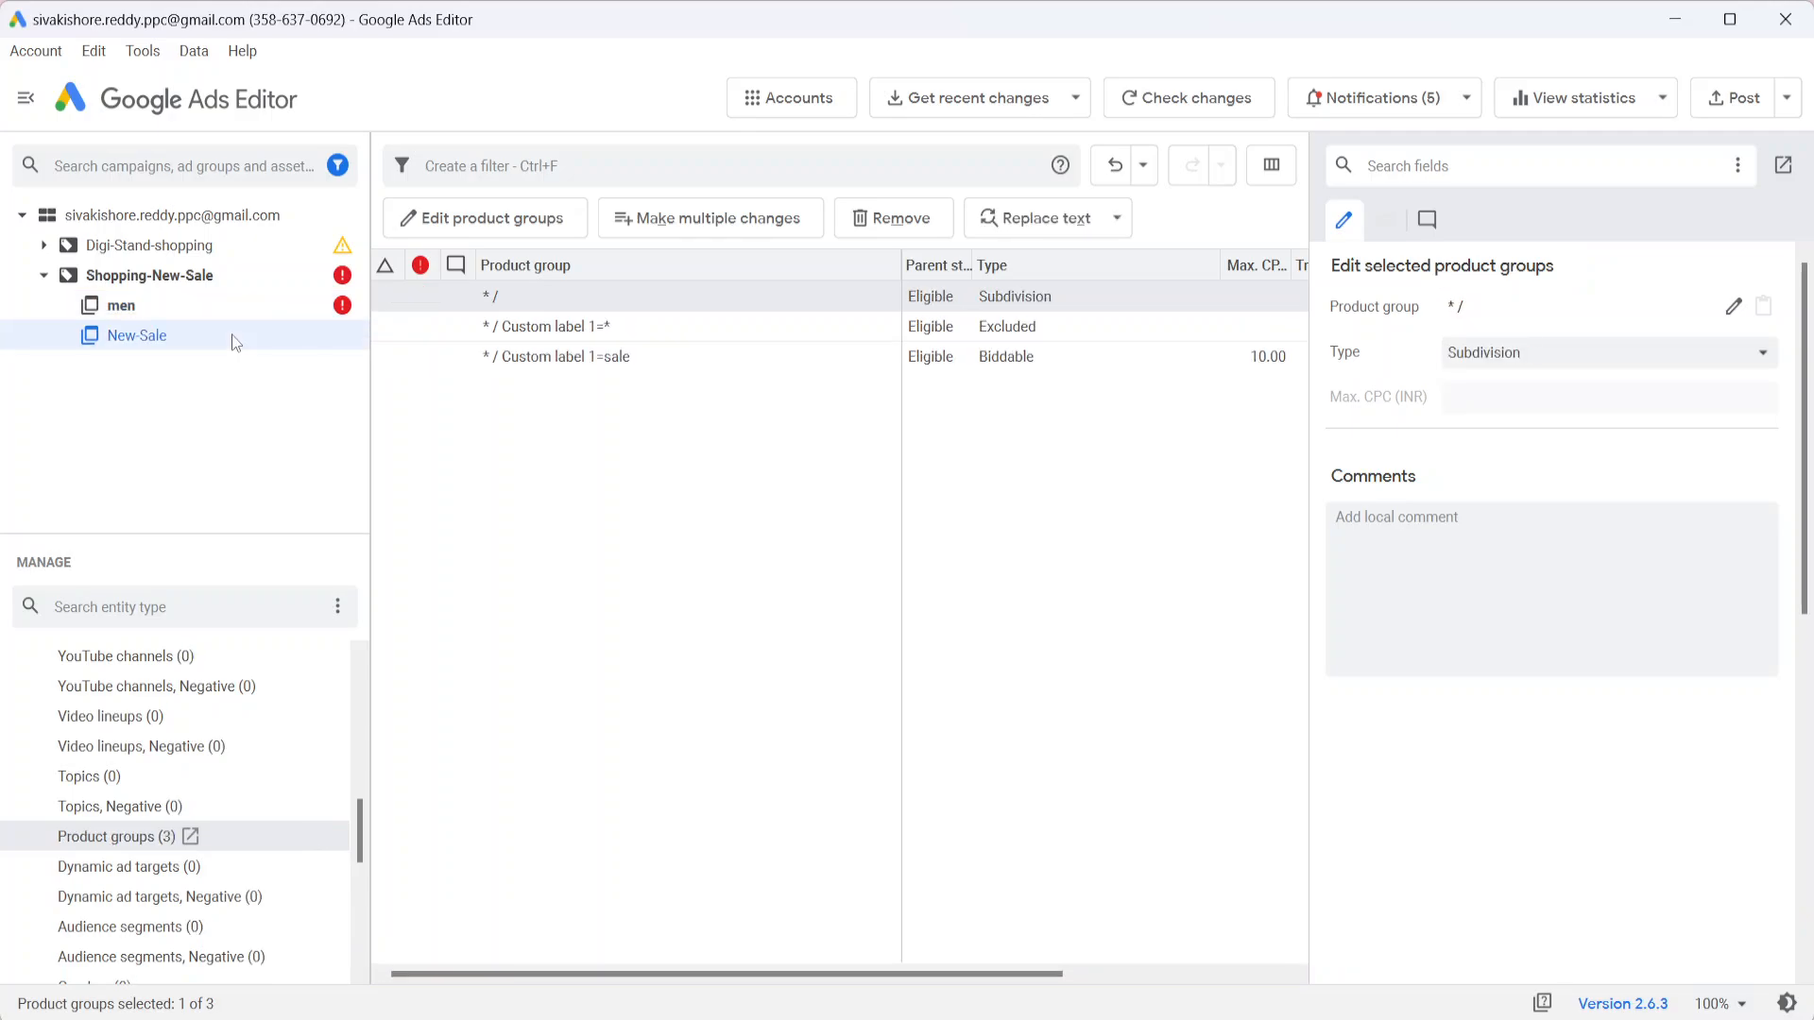
{"action": "left_click", "coordinate": [544, 229]}
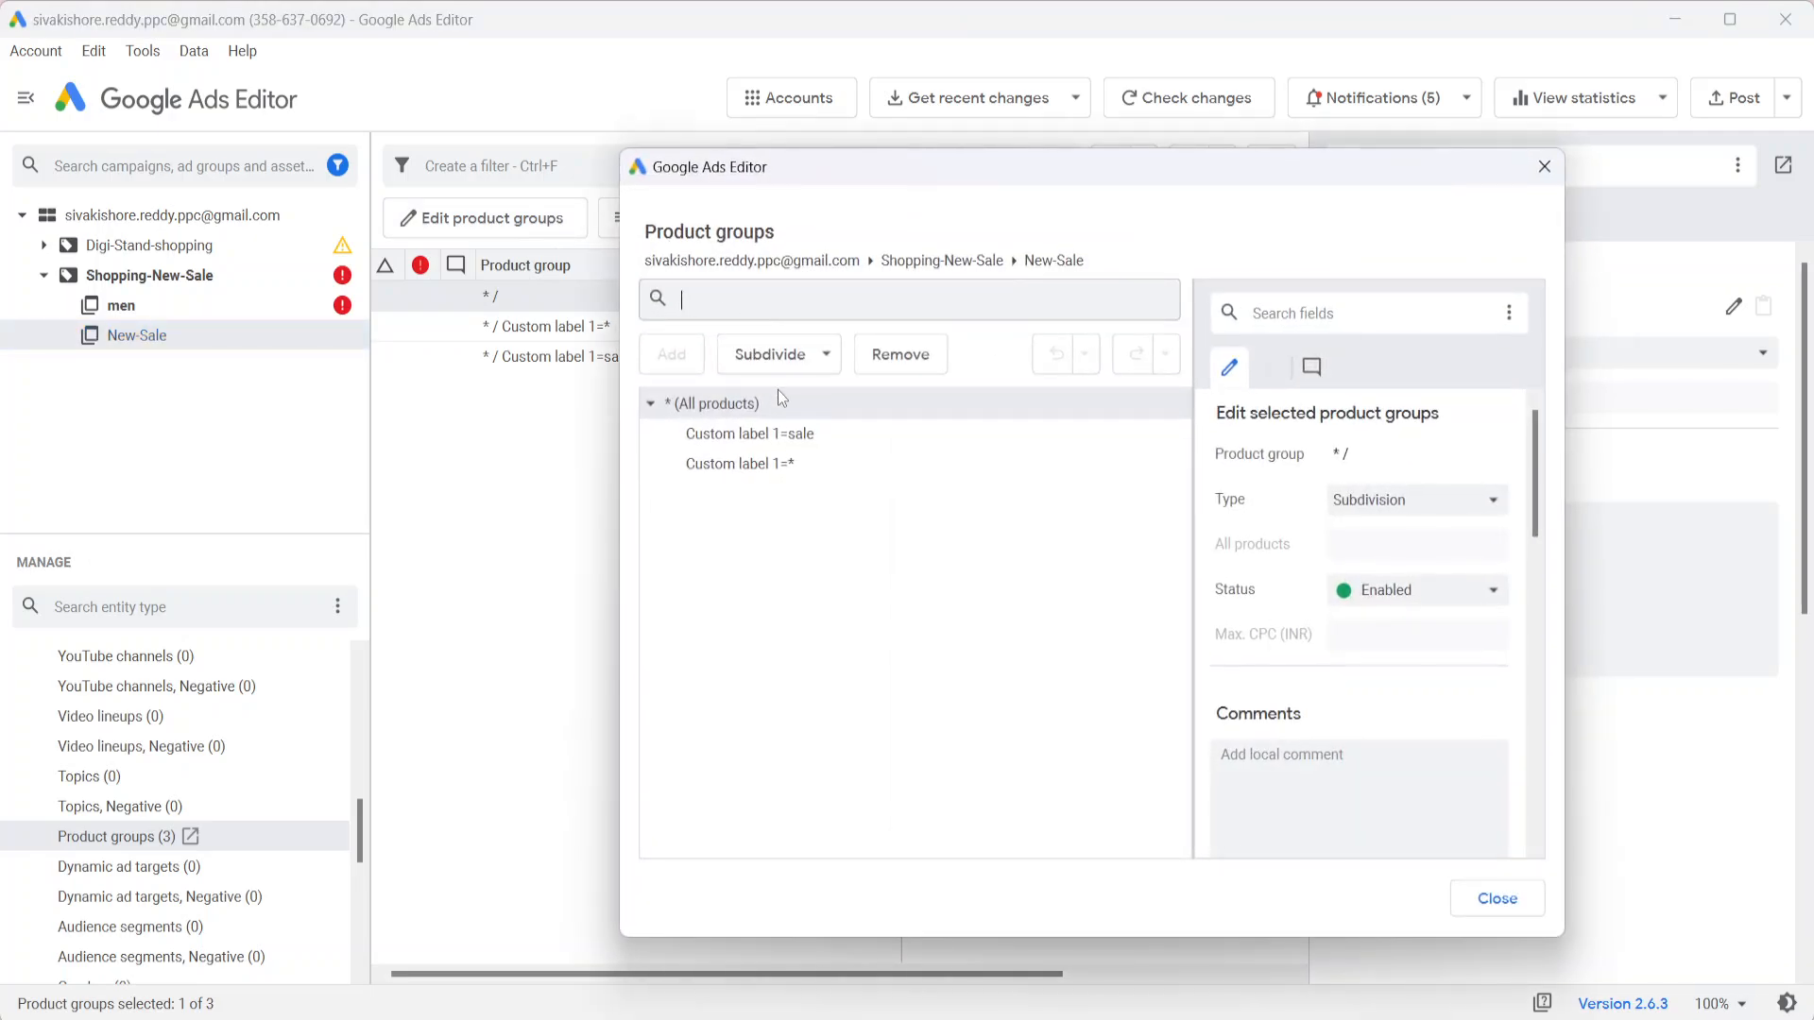
{"action": "left_click", "coordinate": [790, 442]}
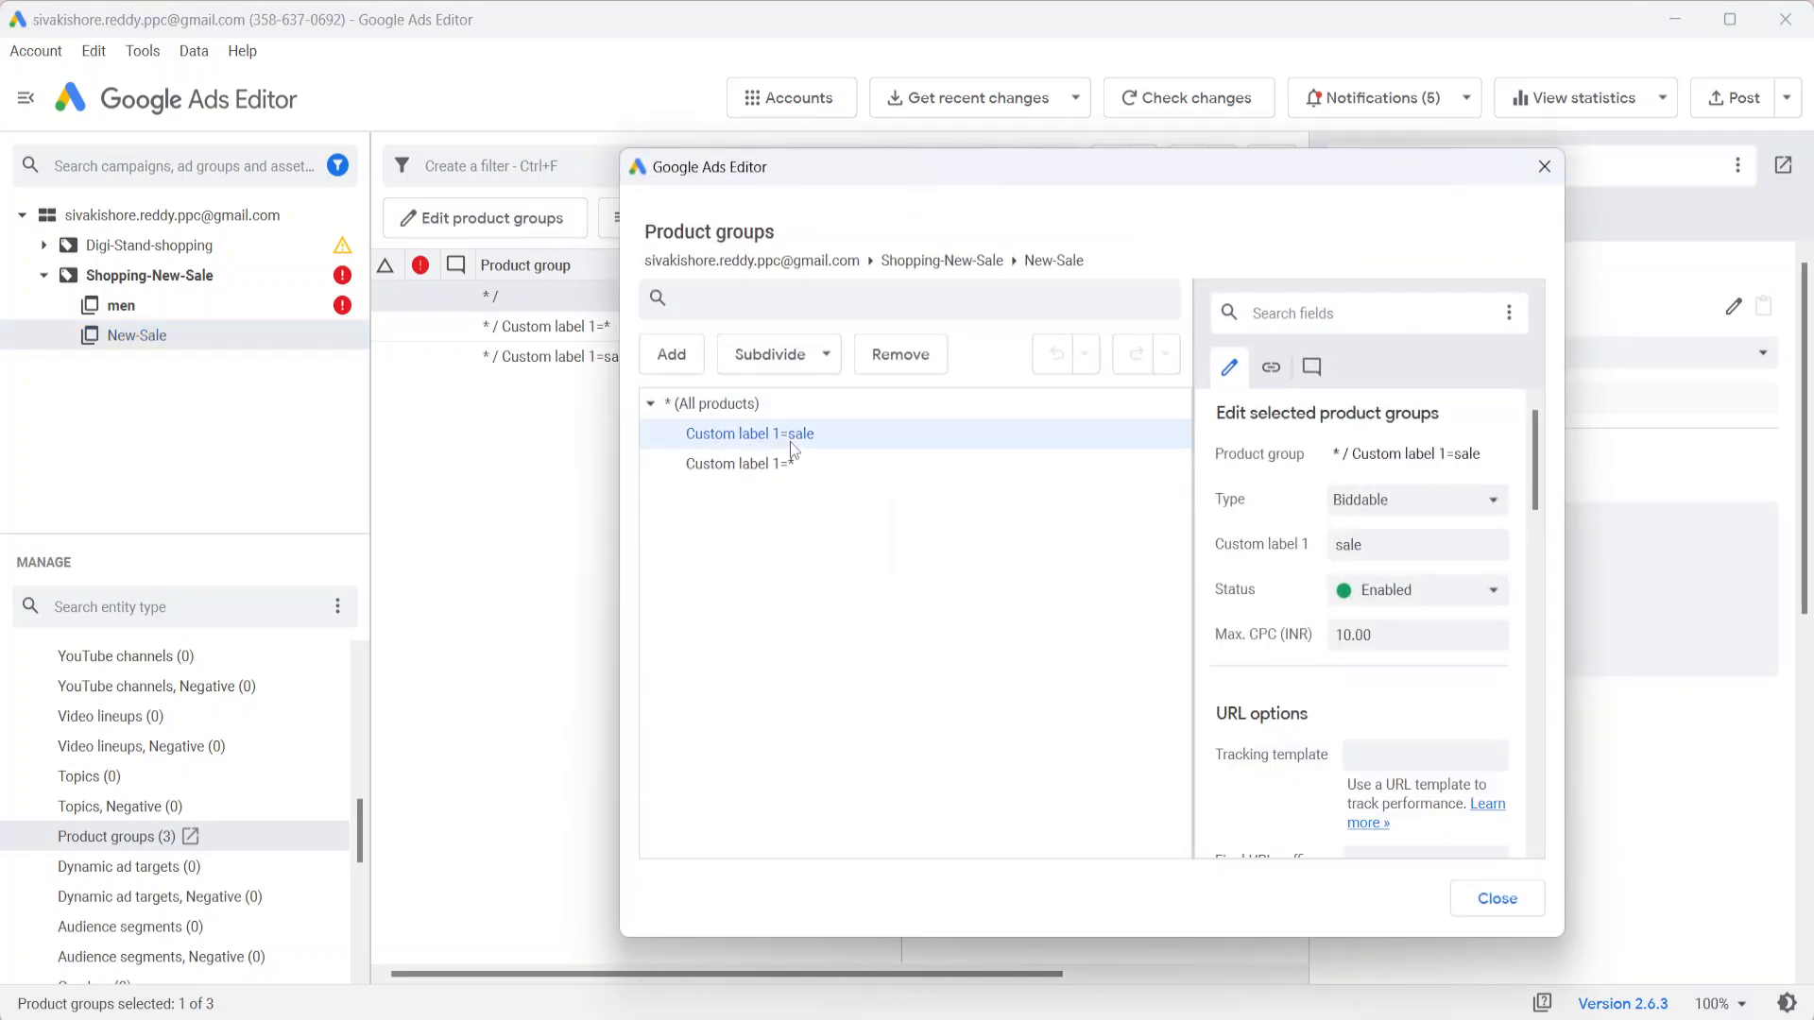
{"action": "left_click", "coordinate": [796, 467]}
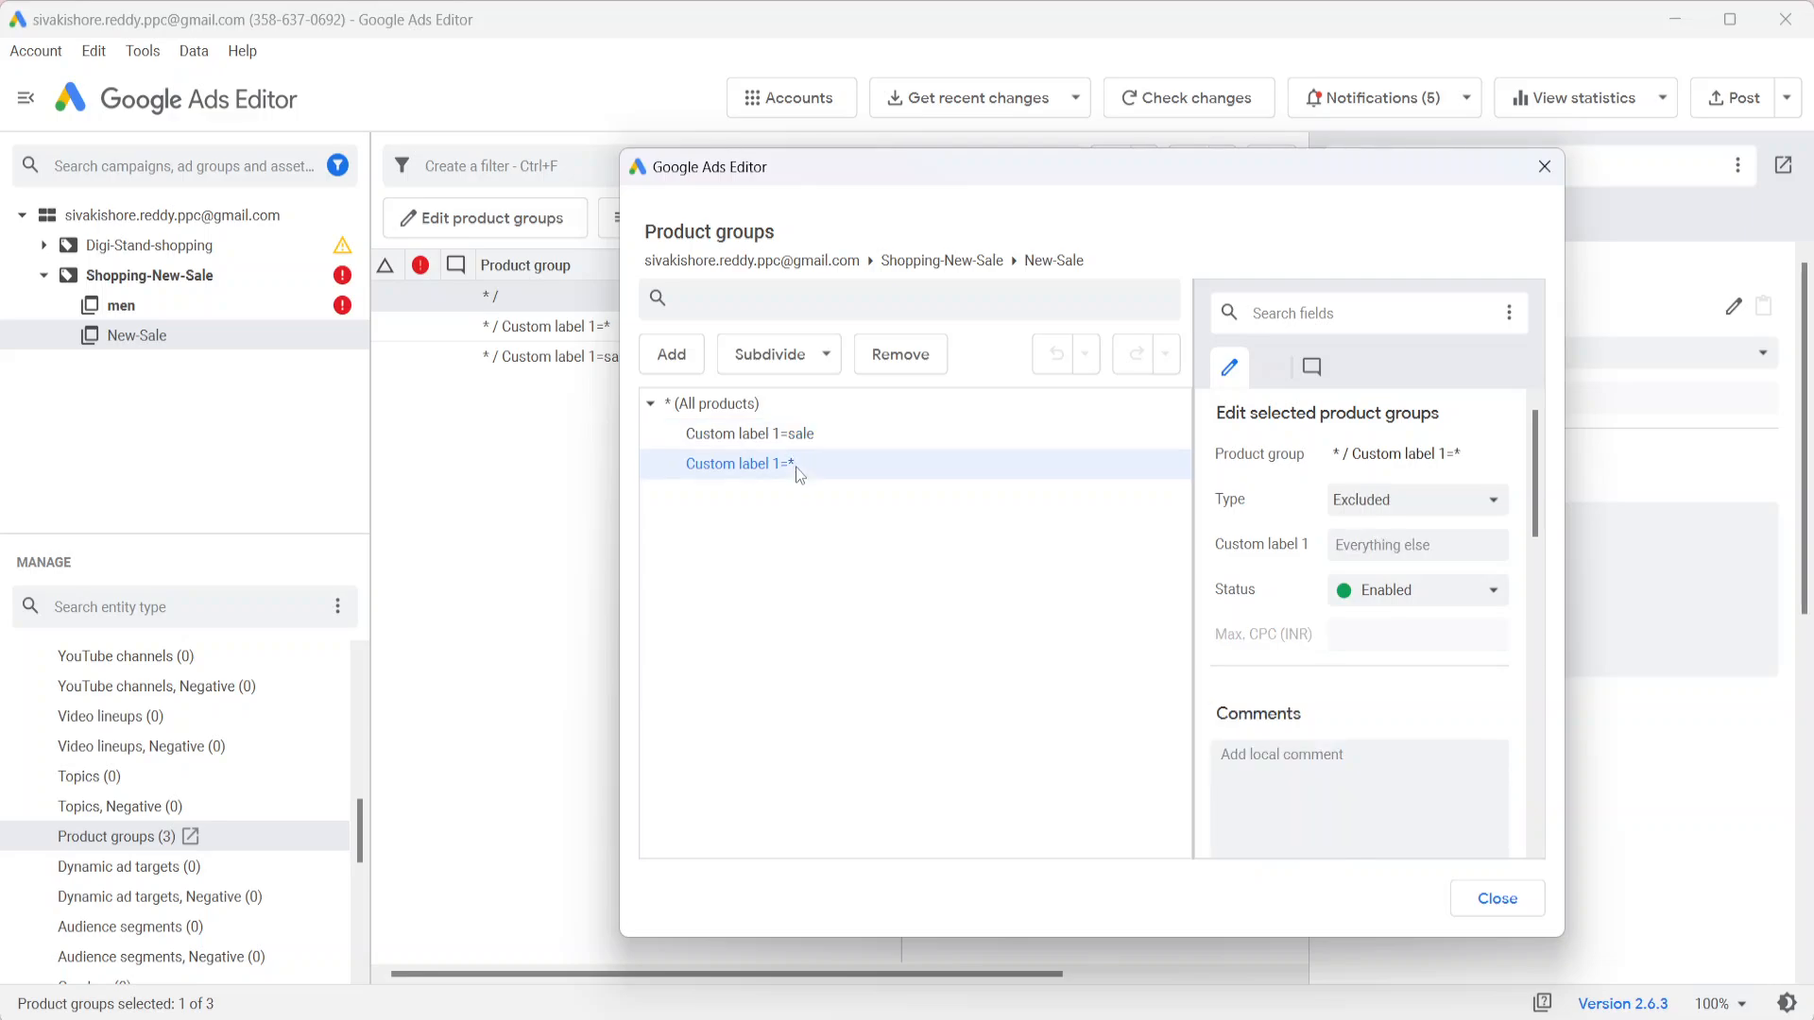
{"action": "left_click", "coordinate": [797, 437]}
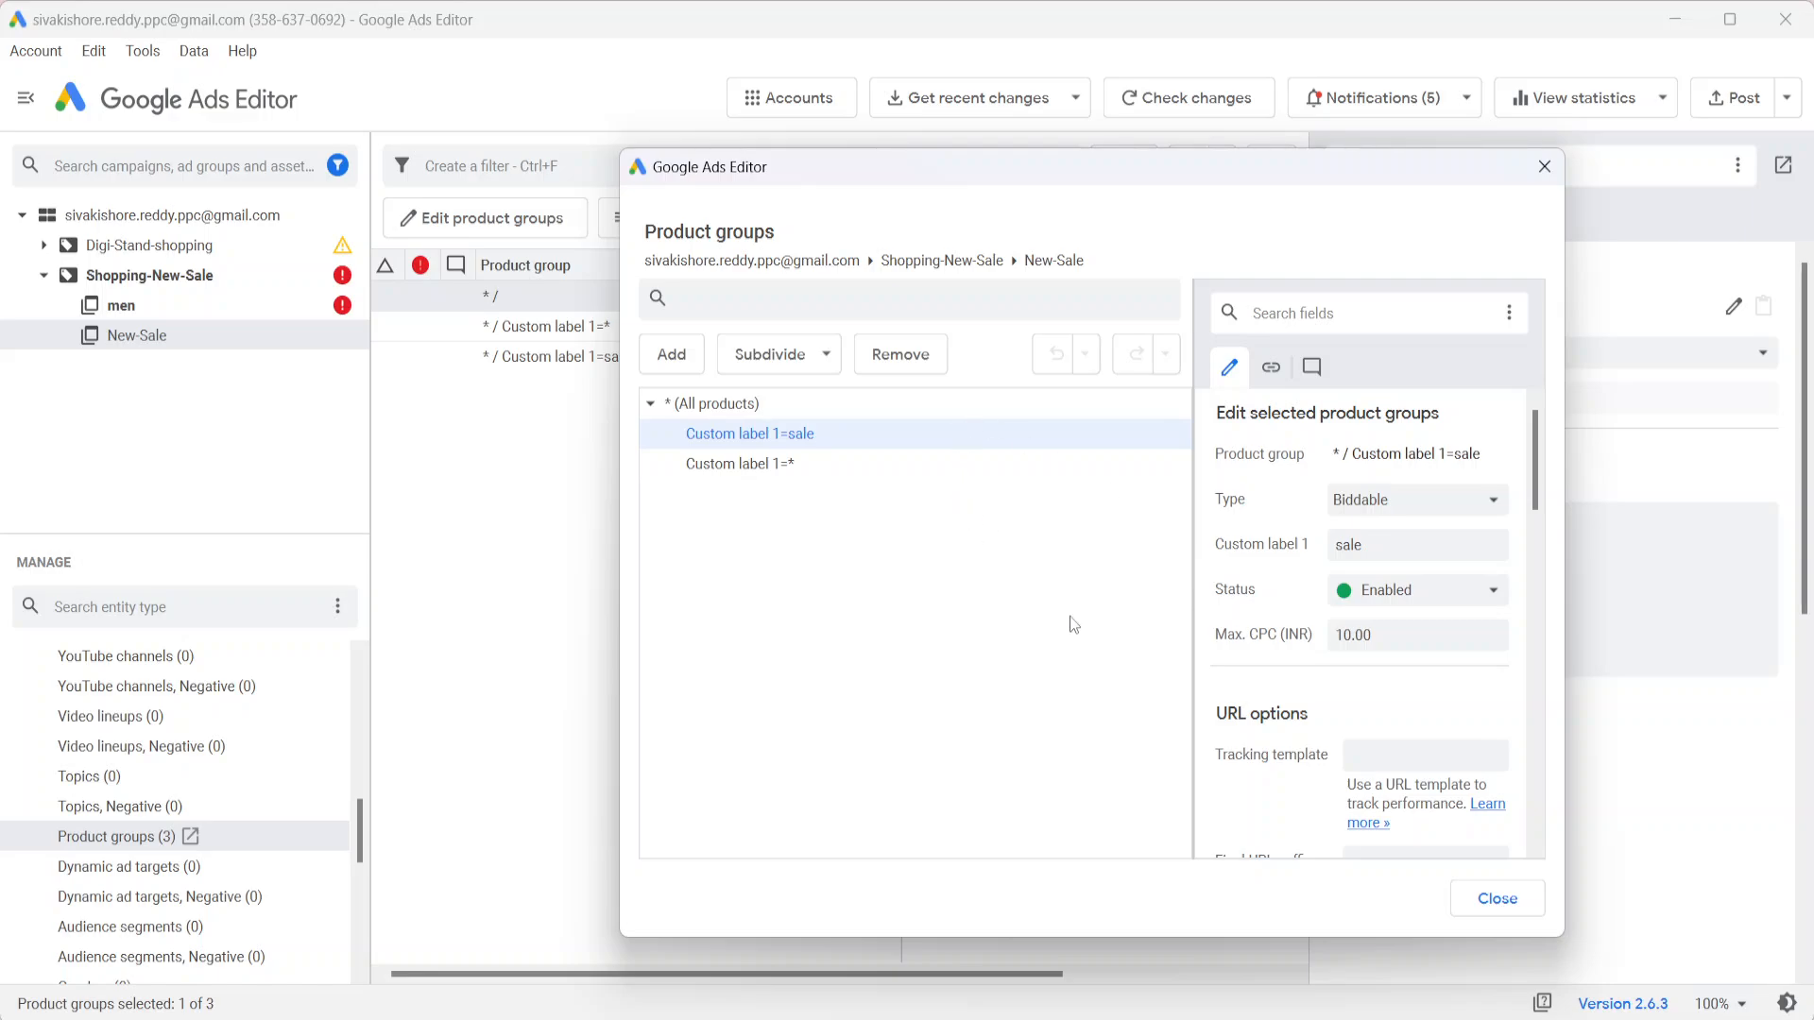
{"action": "left_click", "coordinate": [1493, 898]}
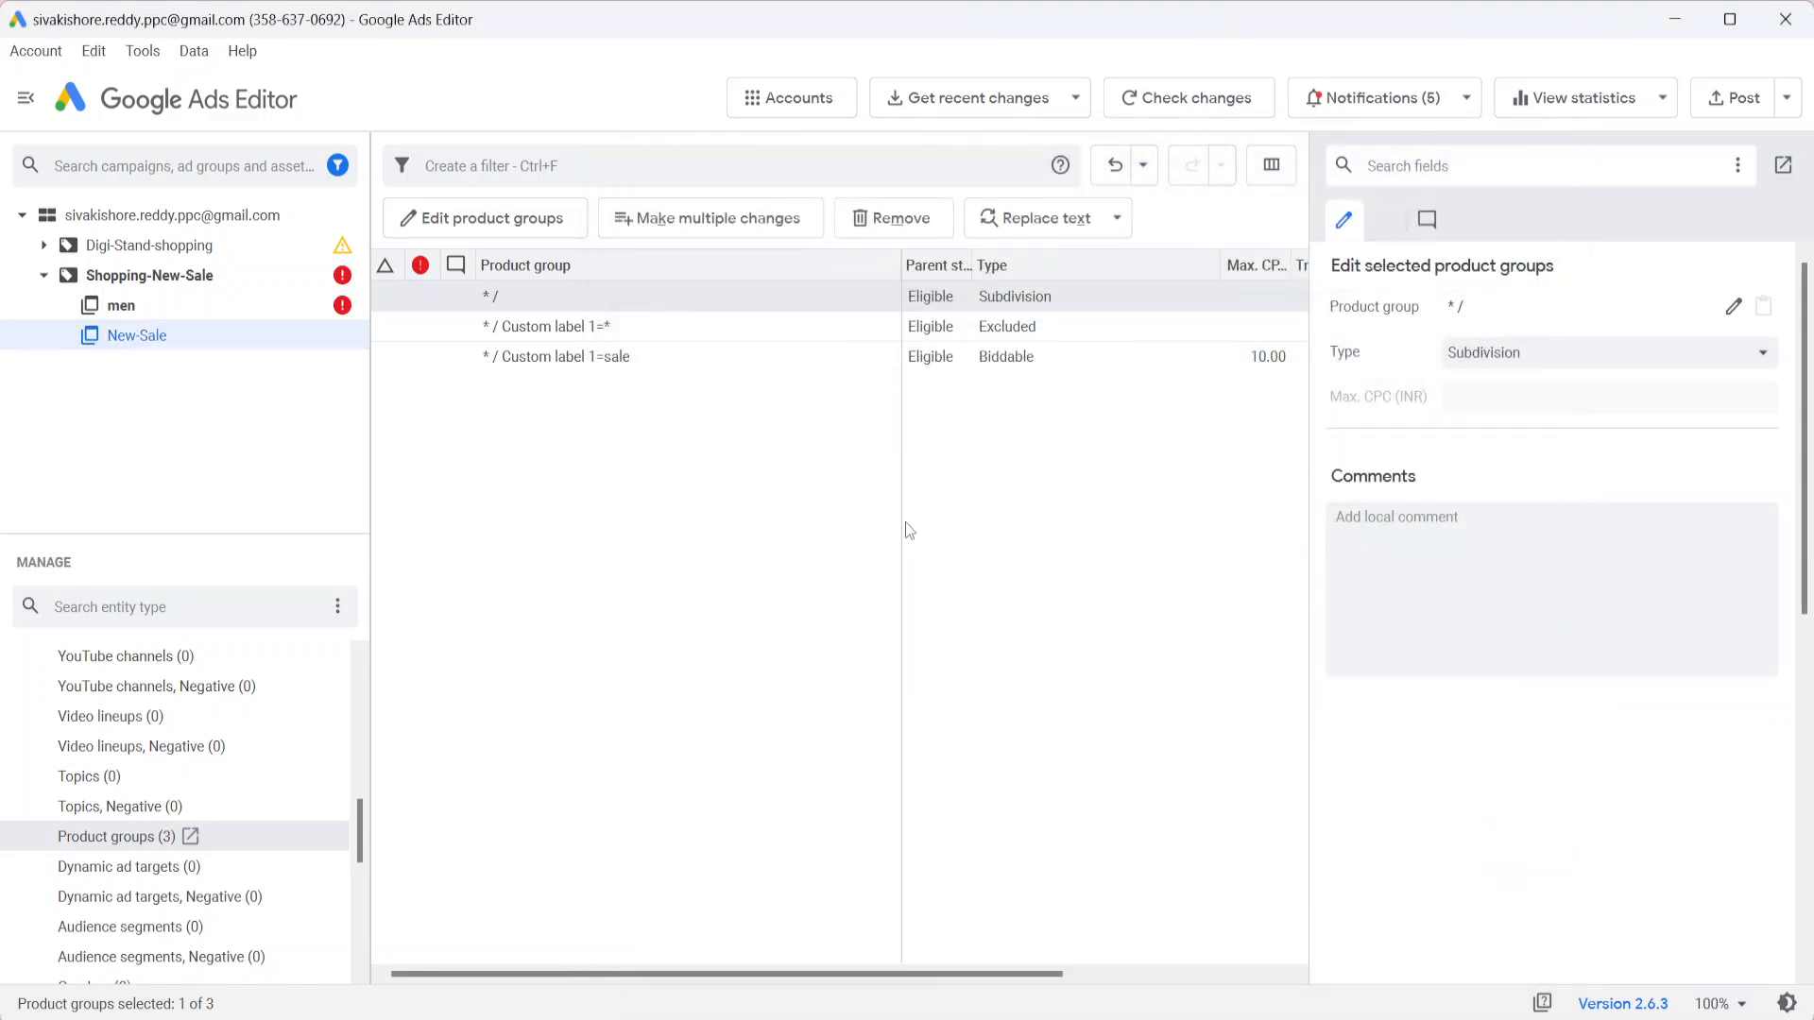
Try to subdivide the men ad group's Custom label 0 Men product group by Custom label 1 and undo it
{"action": "left_click", "coordinate": [174, 315]}
{"action": "left_click", "coordinate": [463, 333]}
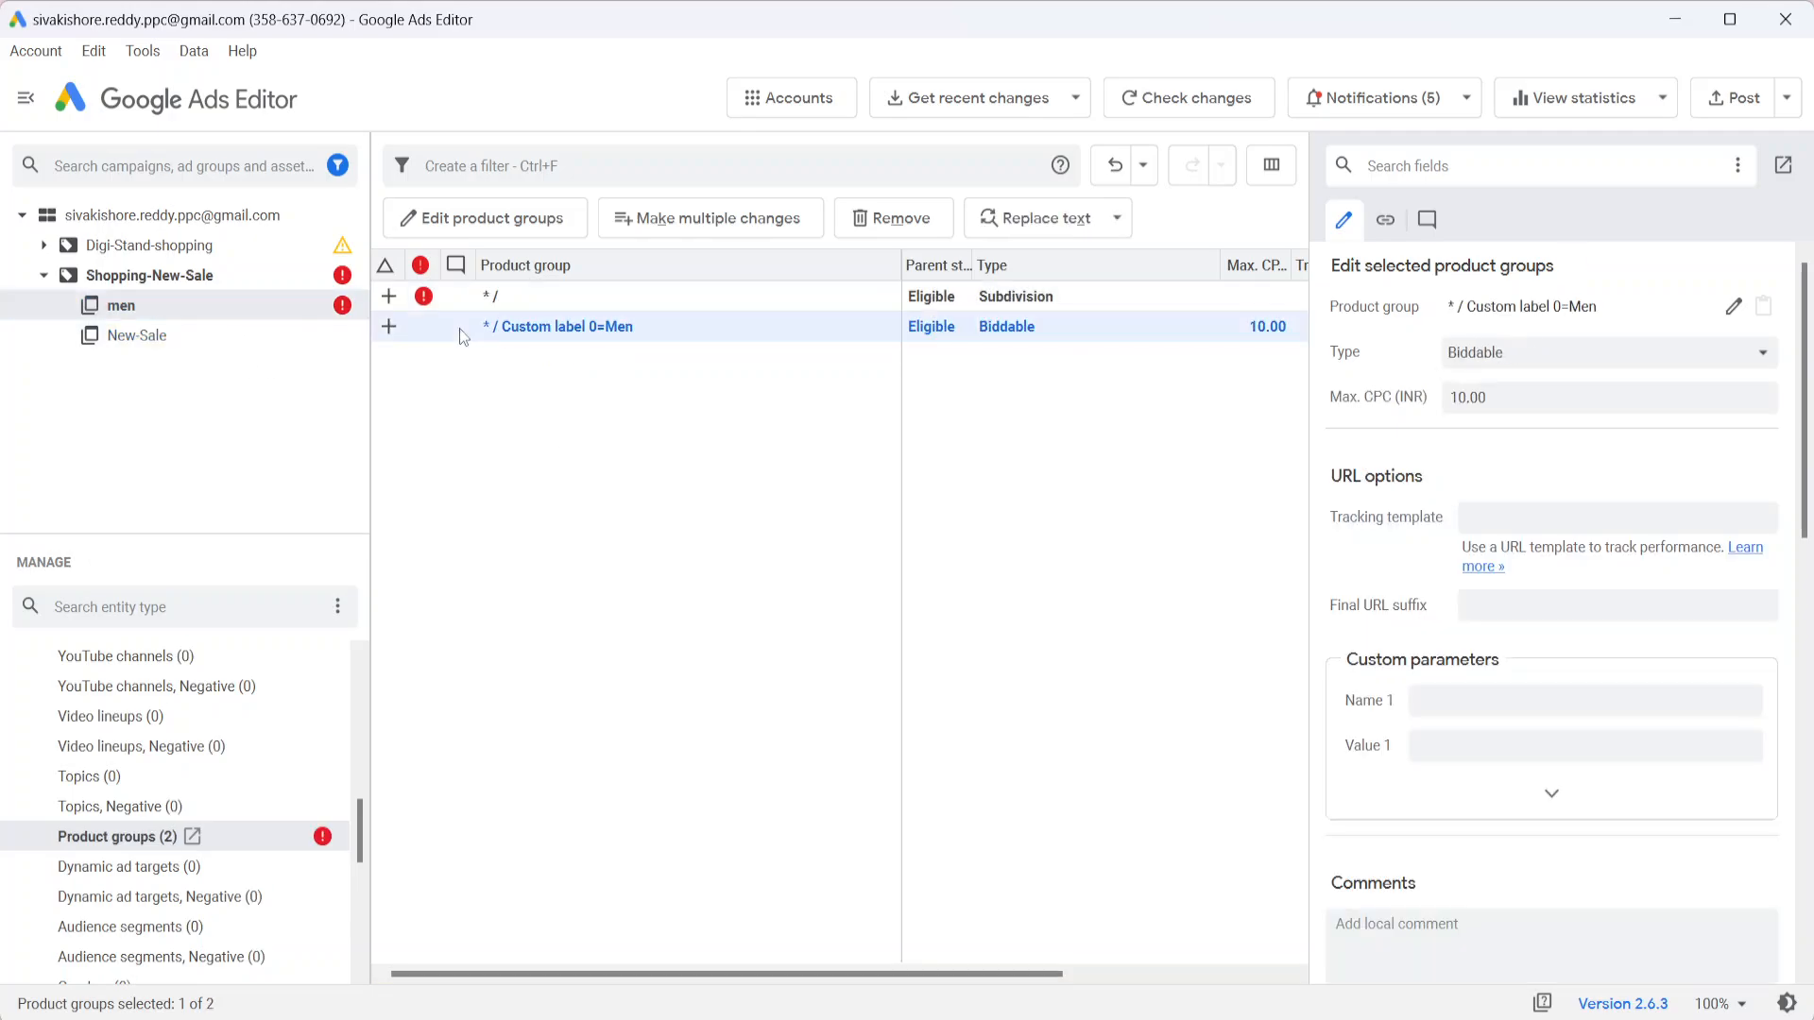
{"action": "left_click", "coordinate": [491, 218]}
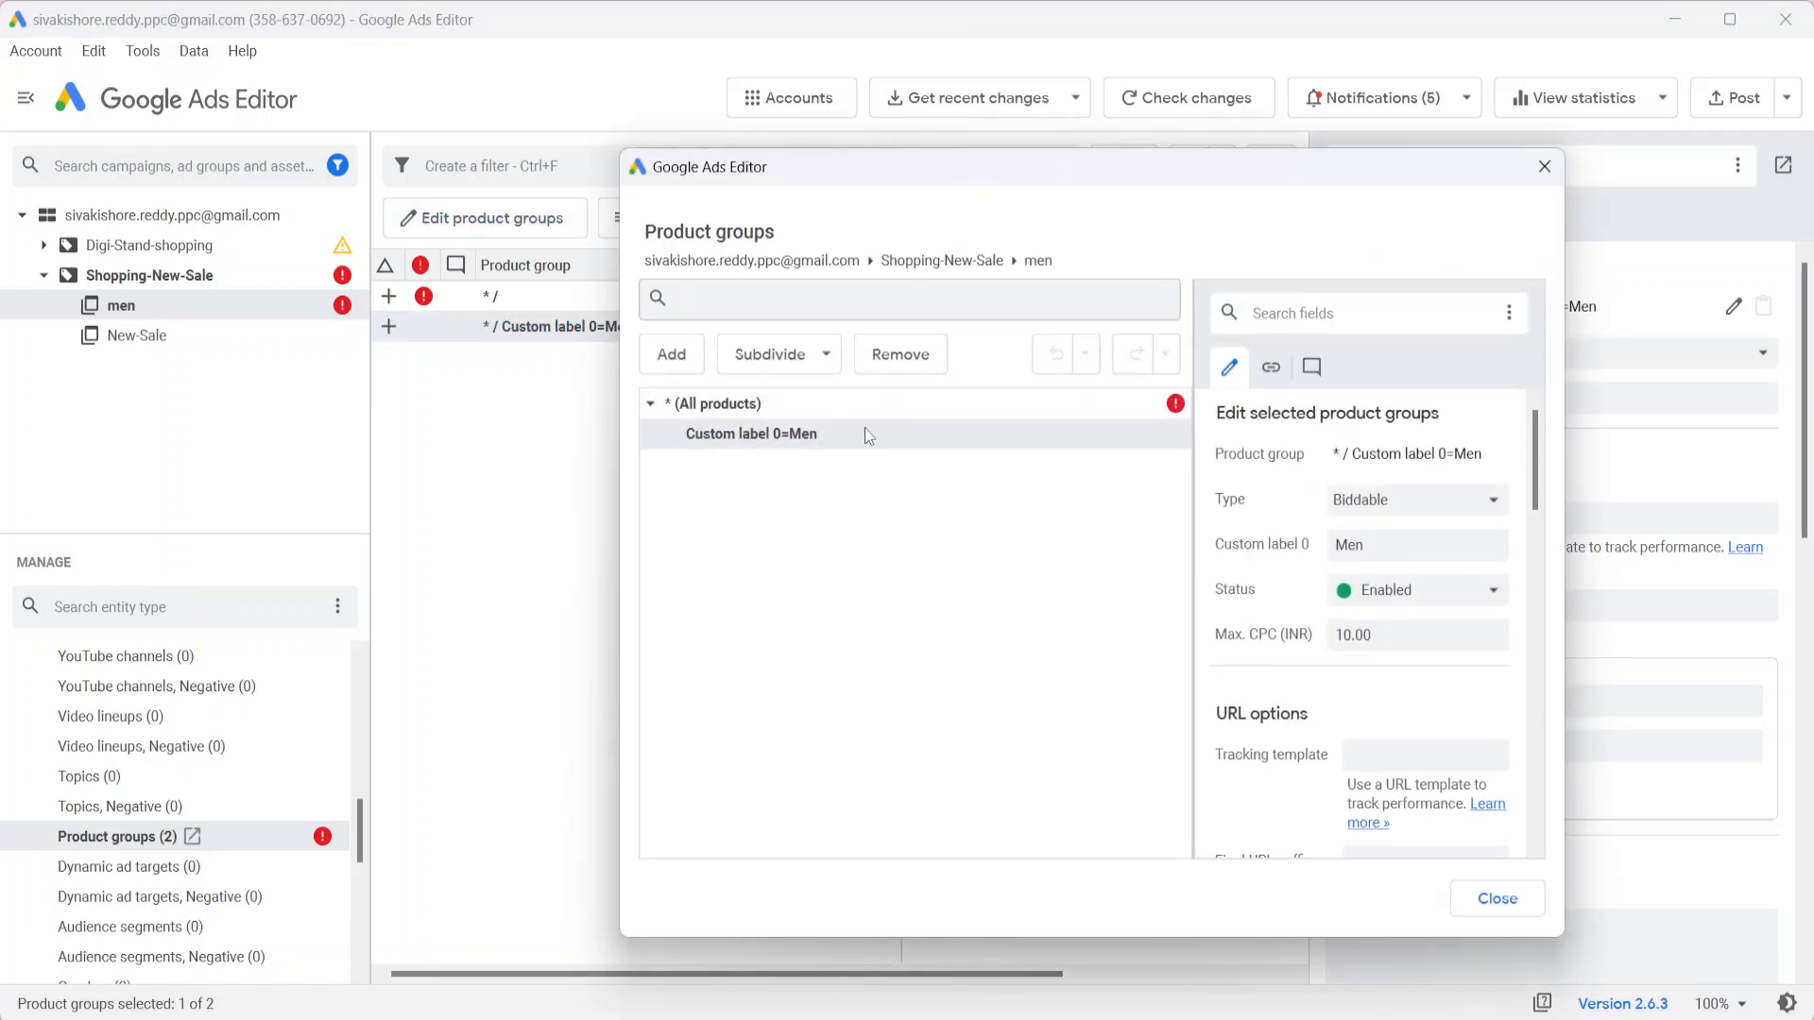
{"action": "left_click", "coordinate": [777, 368]}
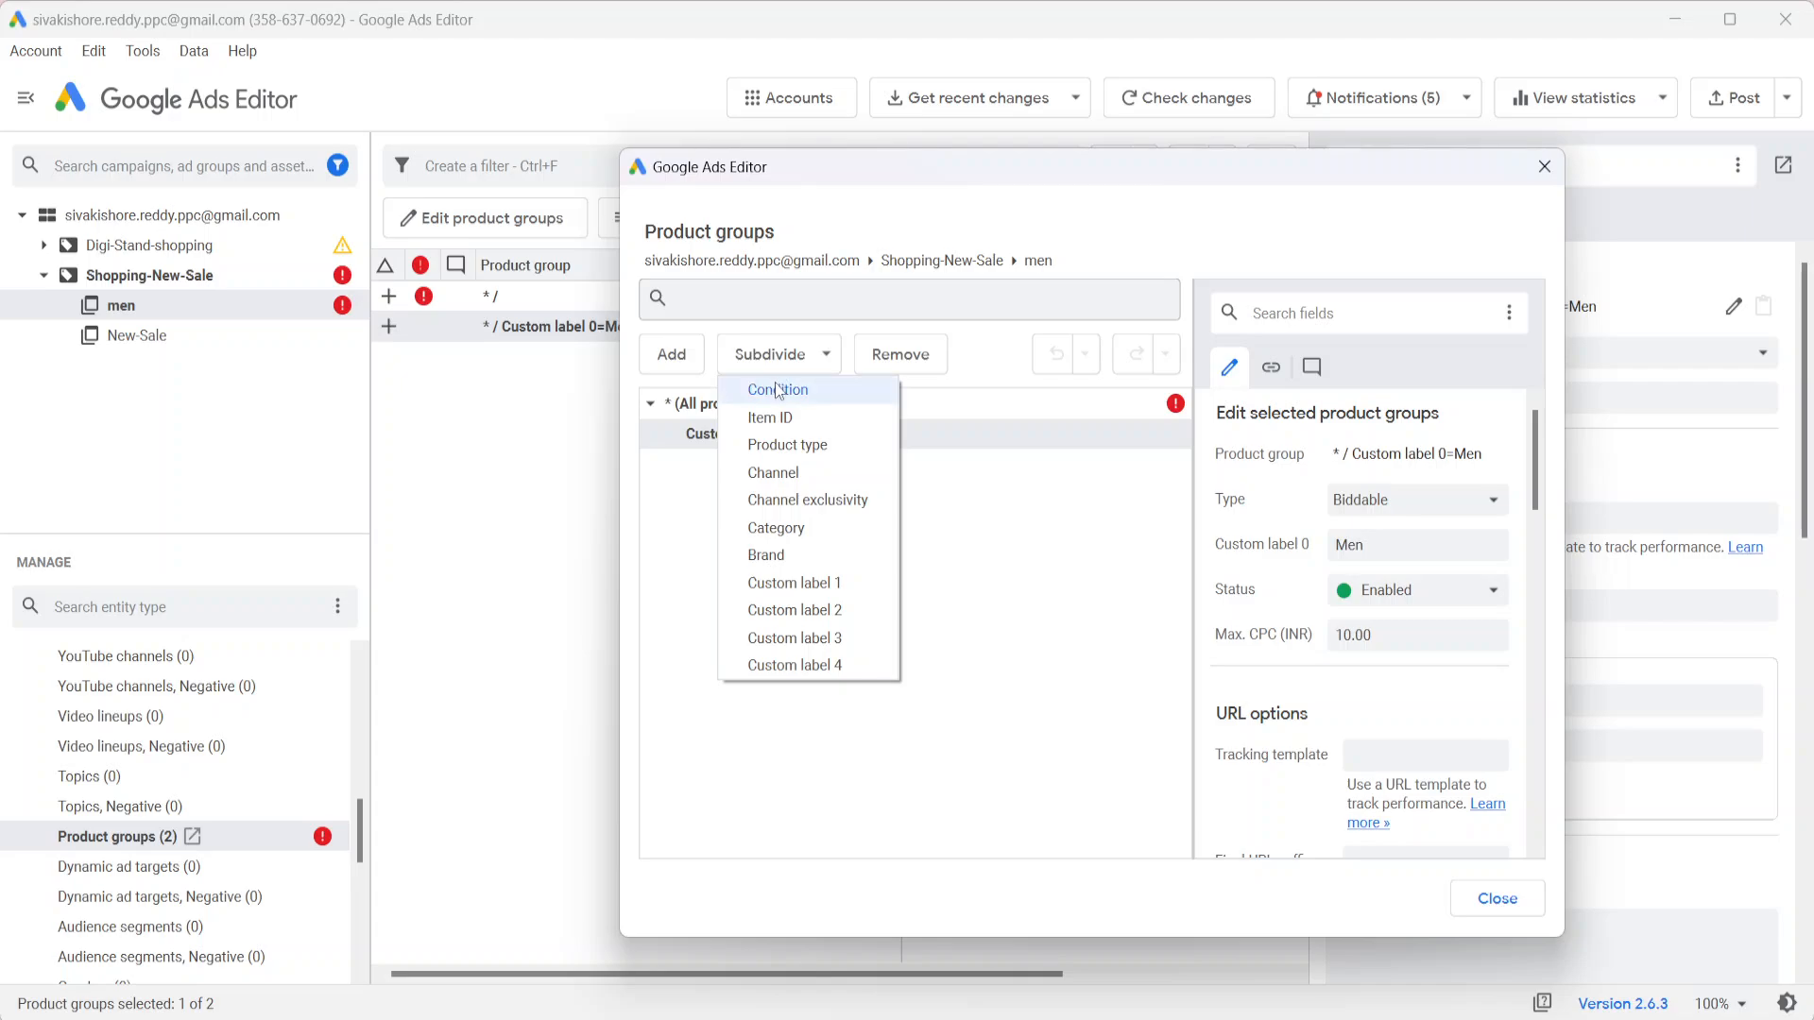
{"action": "left_click", "coordinate": [809, 583]}
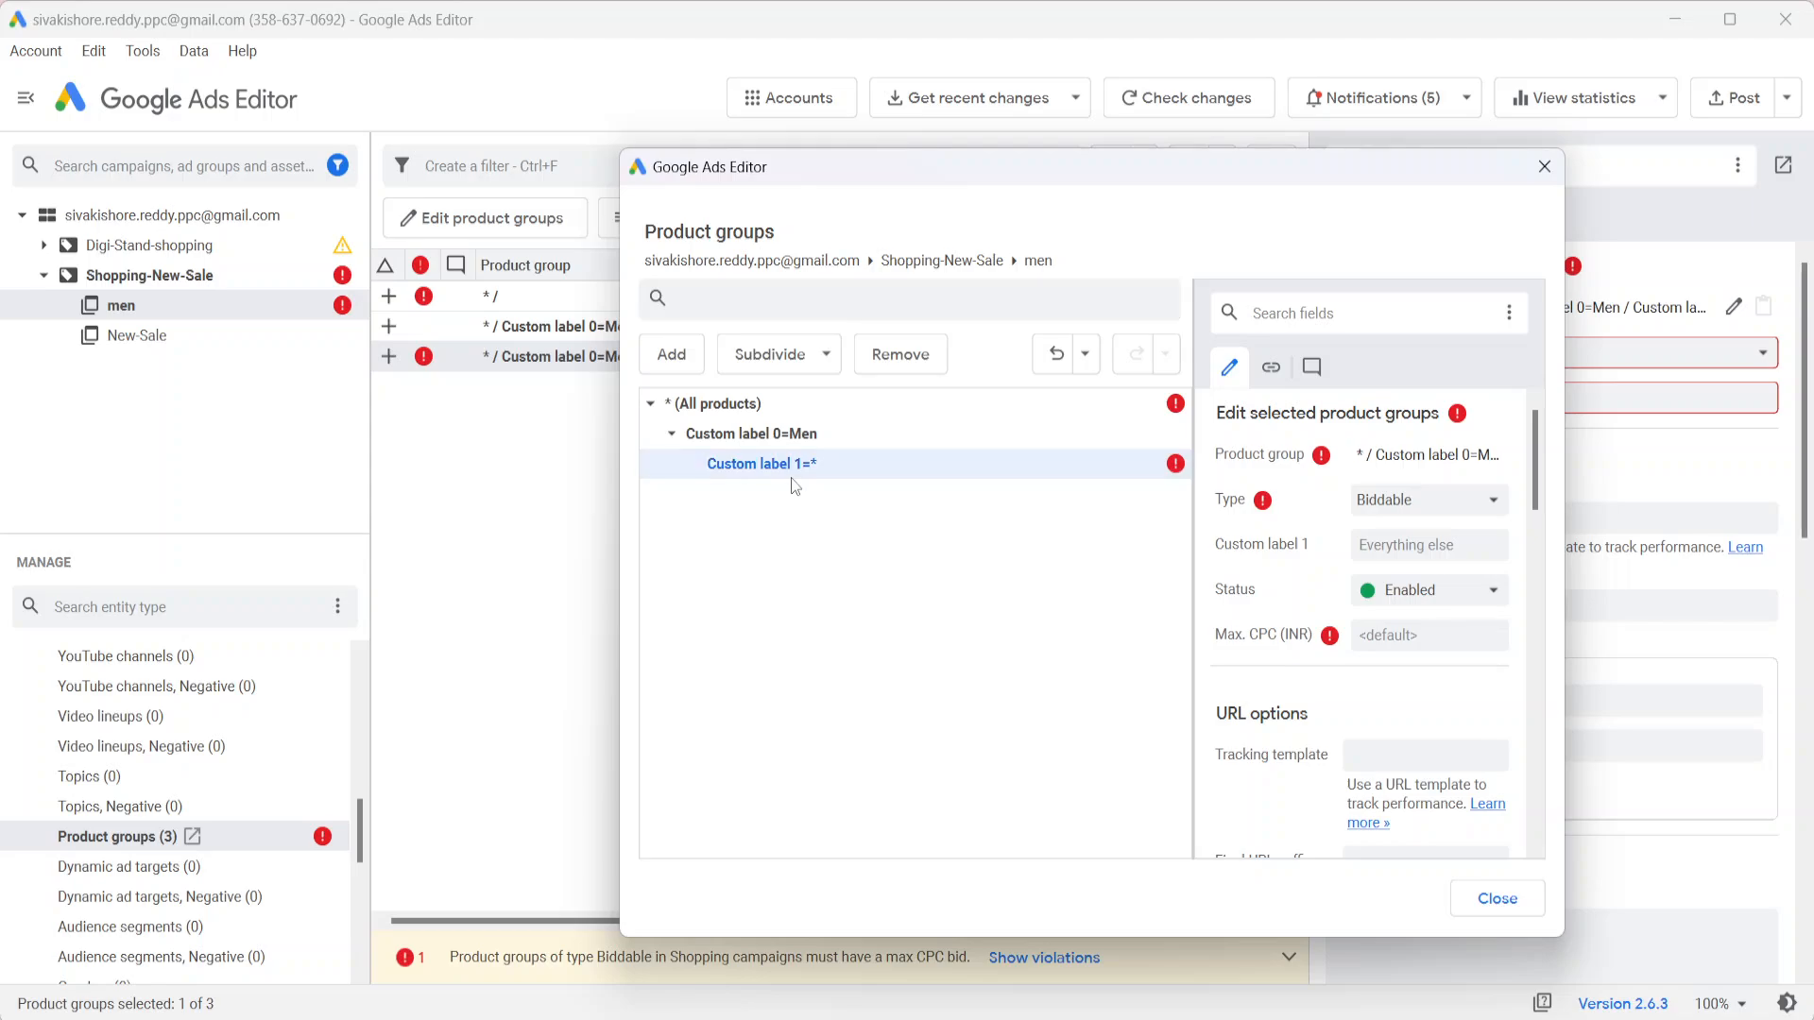
{"action": "key", "text": "ctrl+z"}
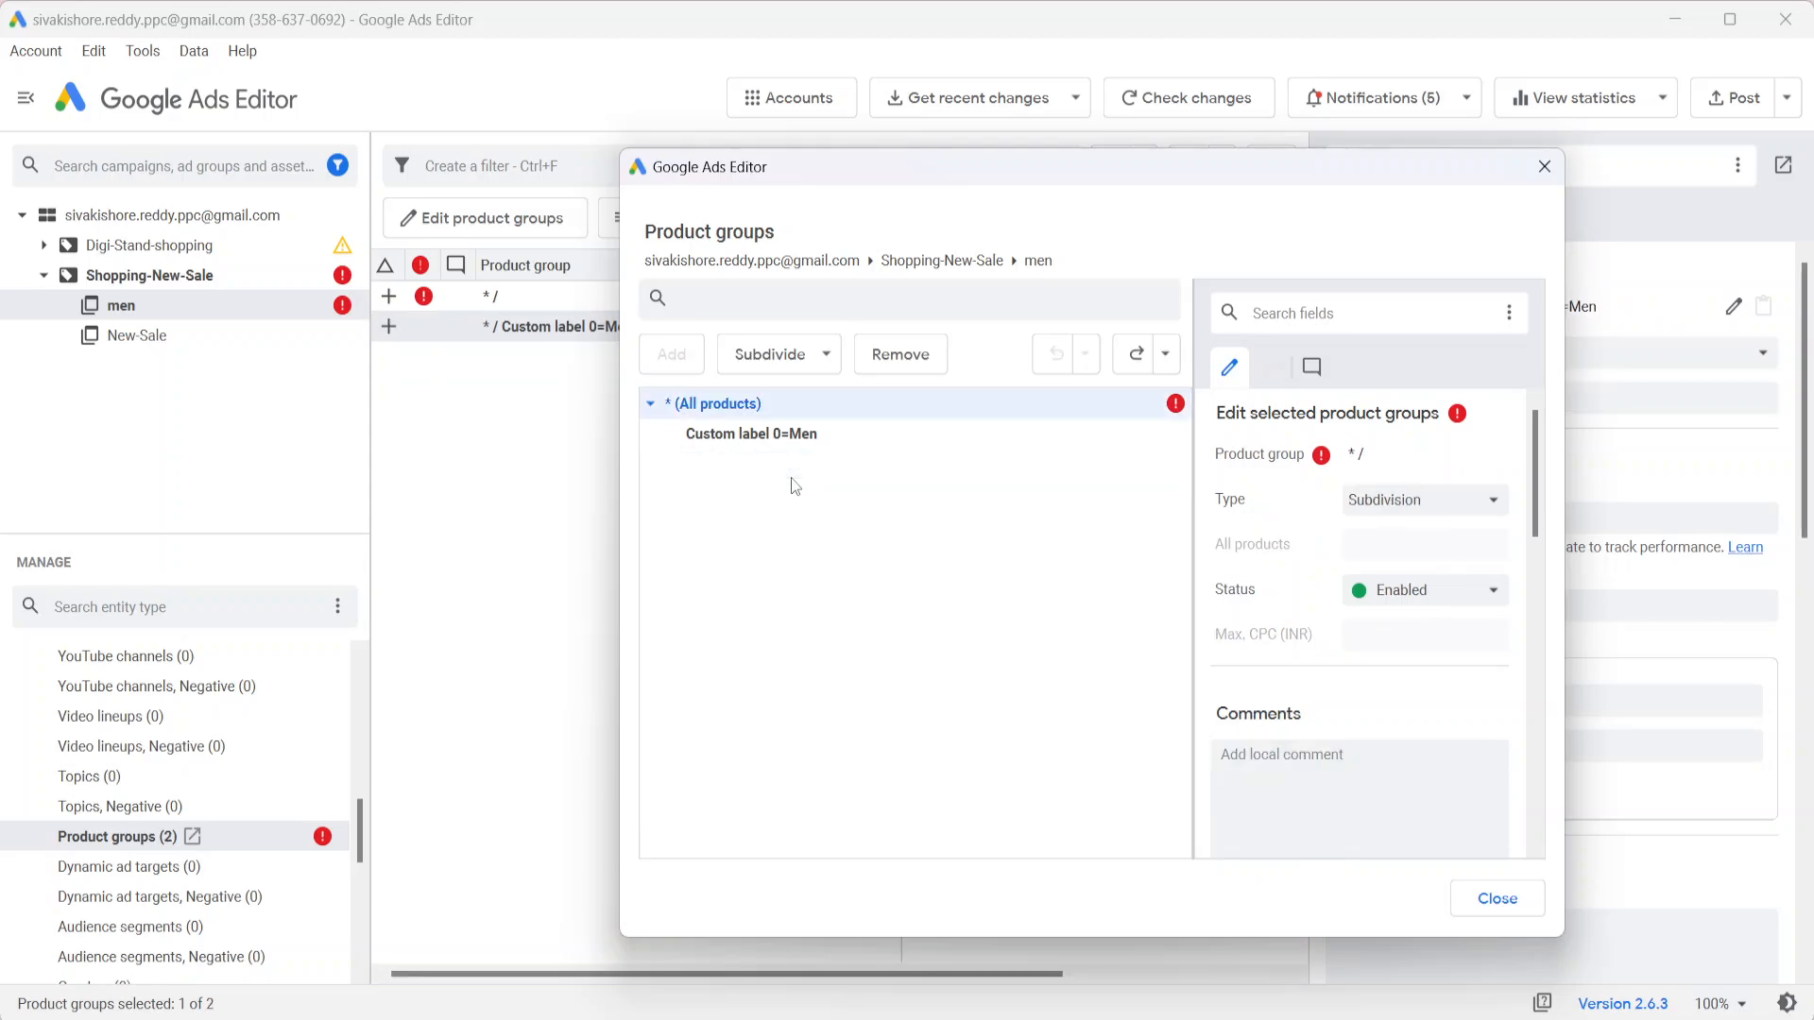
Subdivide the All products group by Custom label 0 again, accepting the removal of its existing children
{"action": "left_click", "coordinate": [661, 404]}
{"action": "left_click", "coordinate": [661, 404]}
{"action": "left_click", "coordinate": [760, 370]}
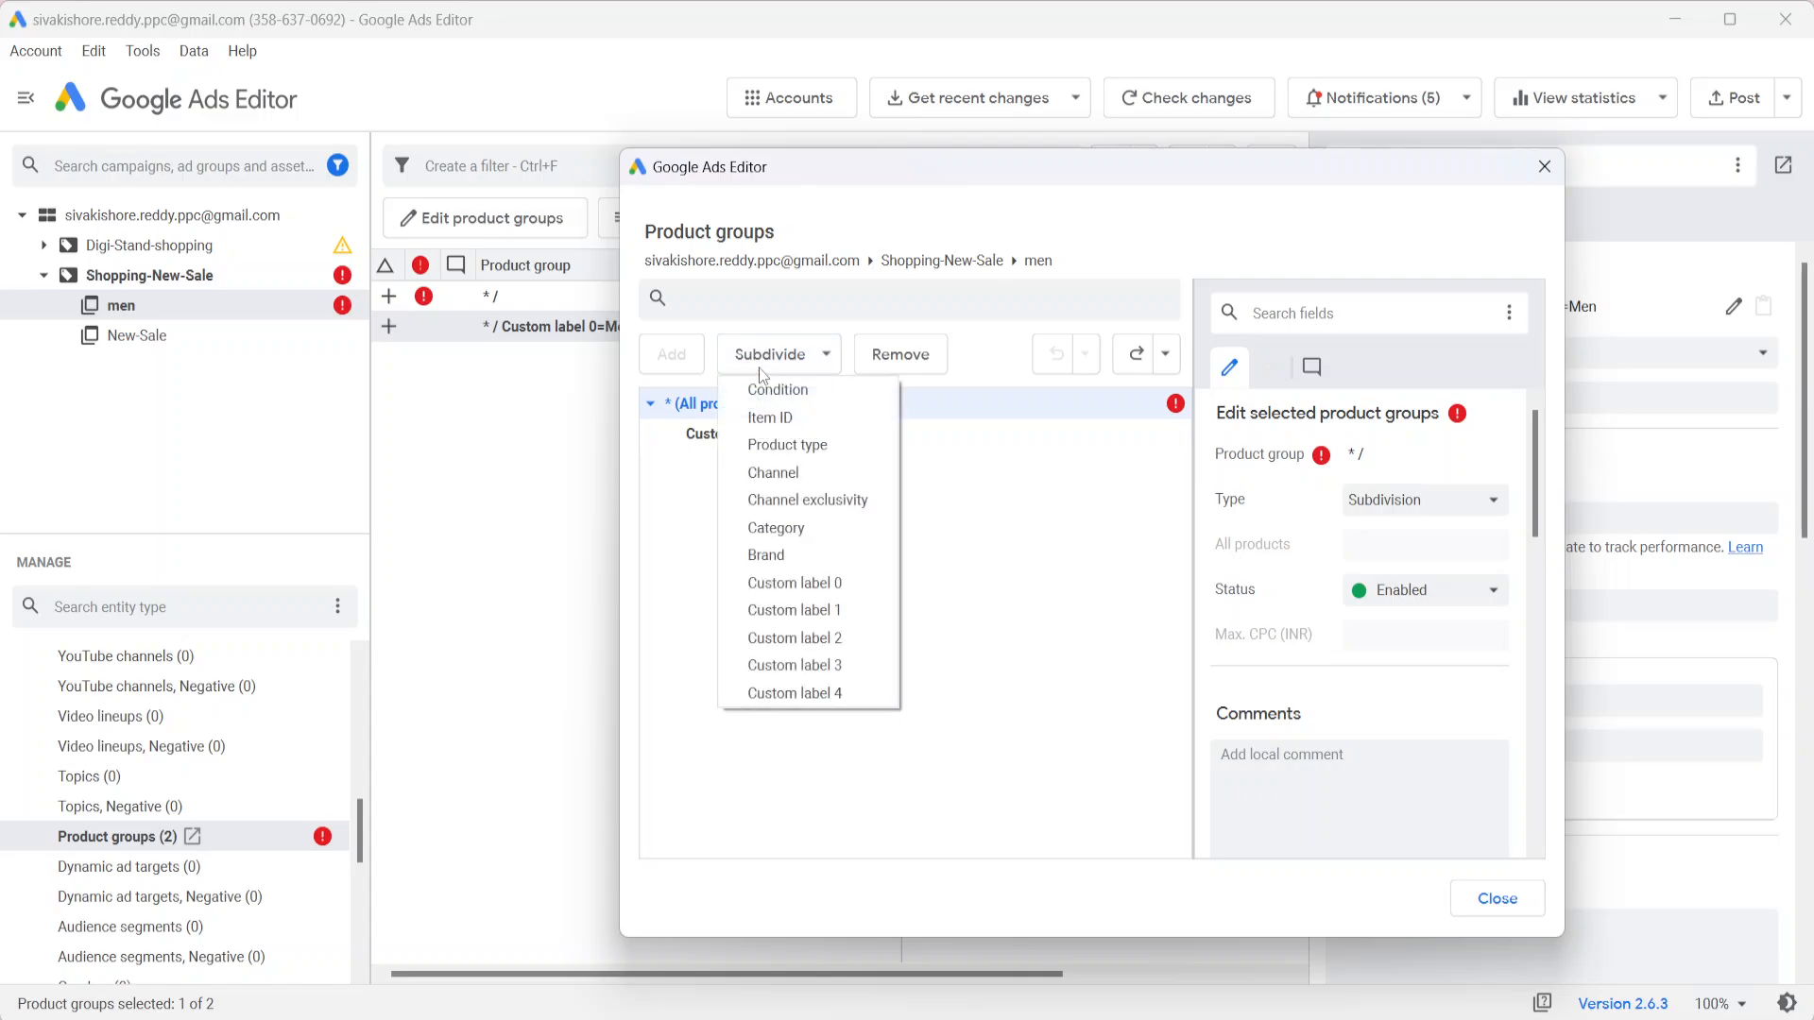
{"action": "left_click", "coordinate": [800, 596]}
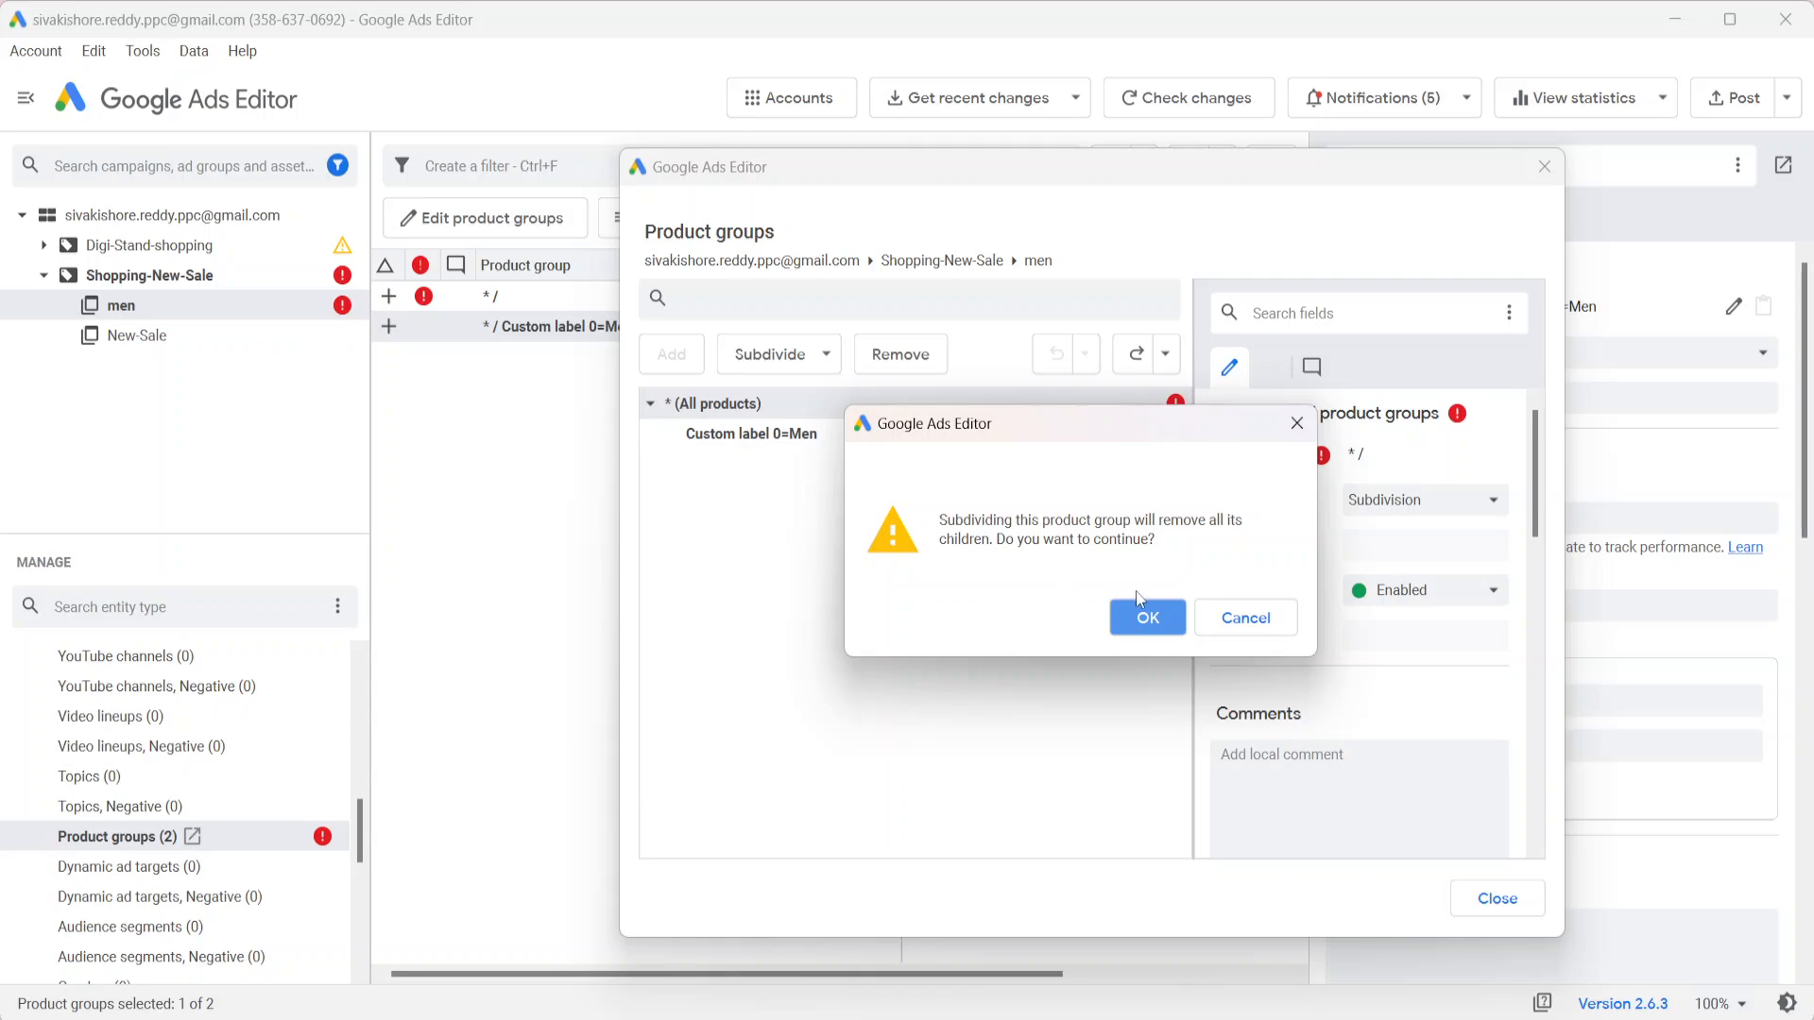
{"action": "left_click", "coordinate": [1148, 619]}
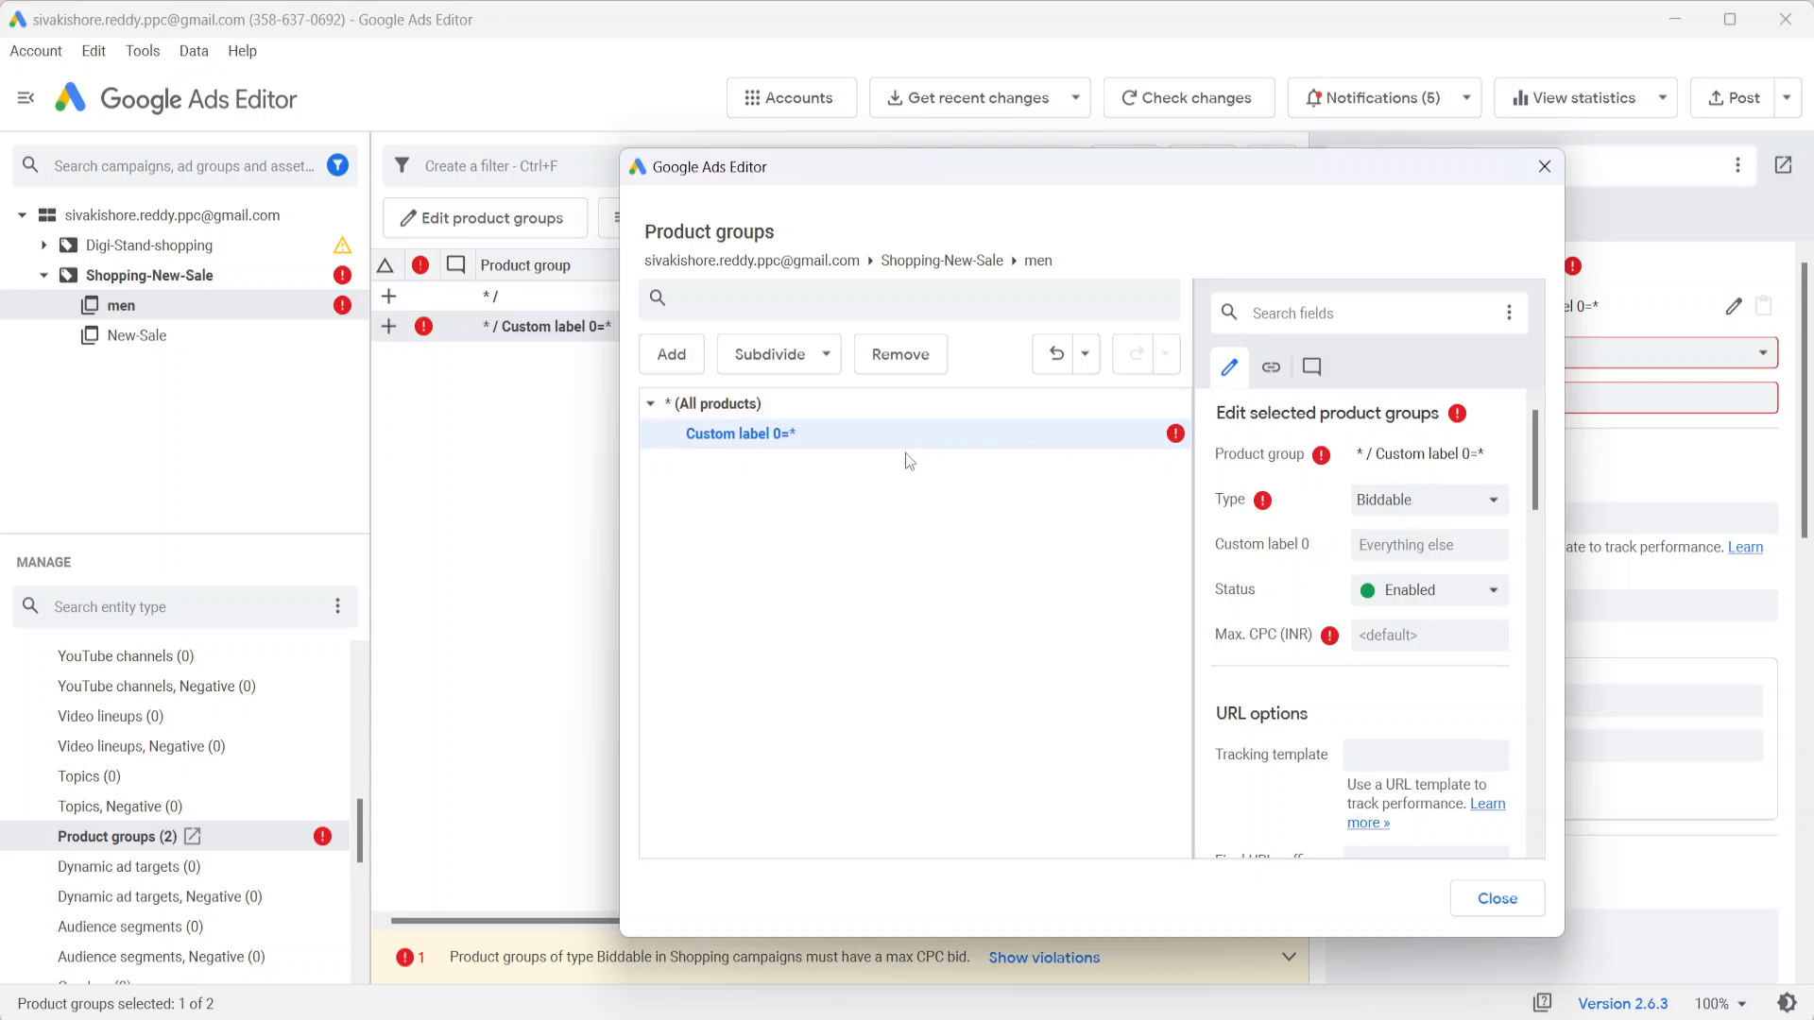
{"action": "left_click", "coordinate": [770, 362]}
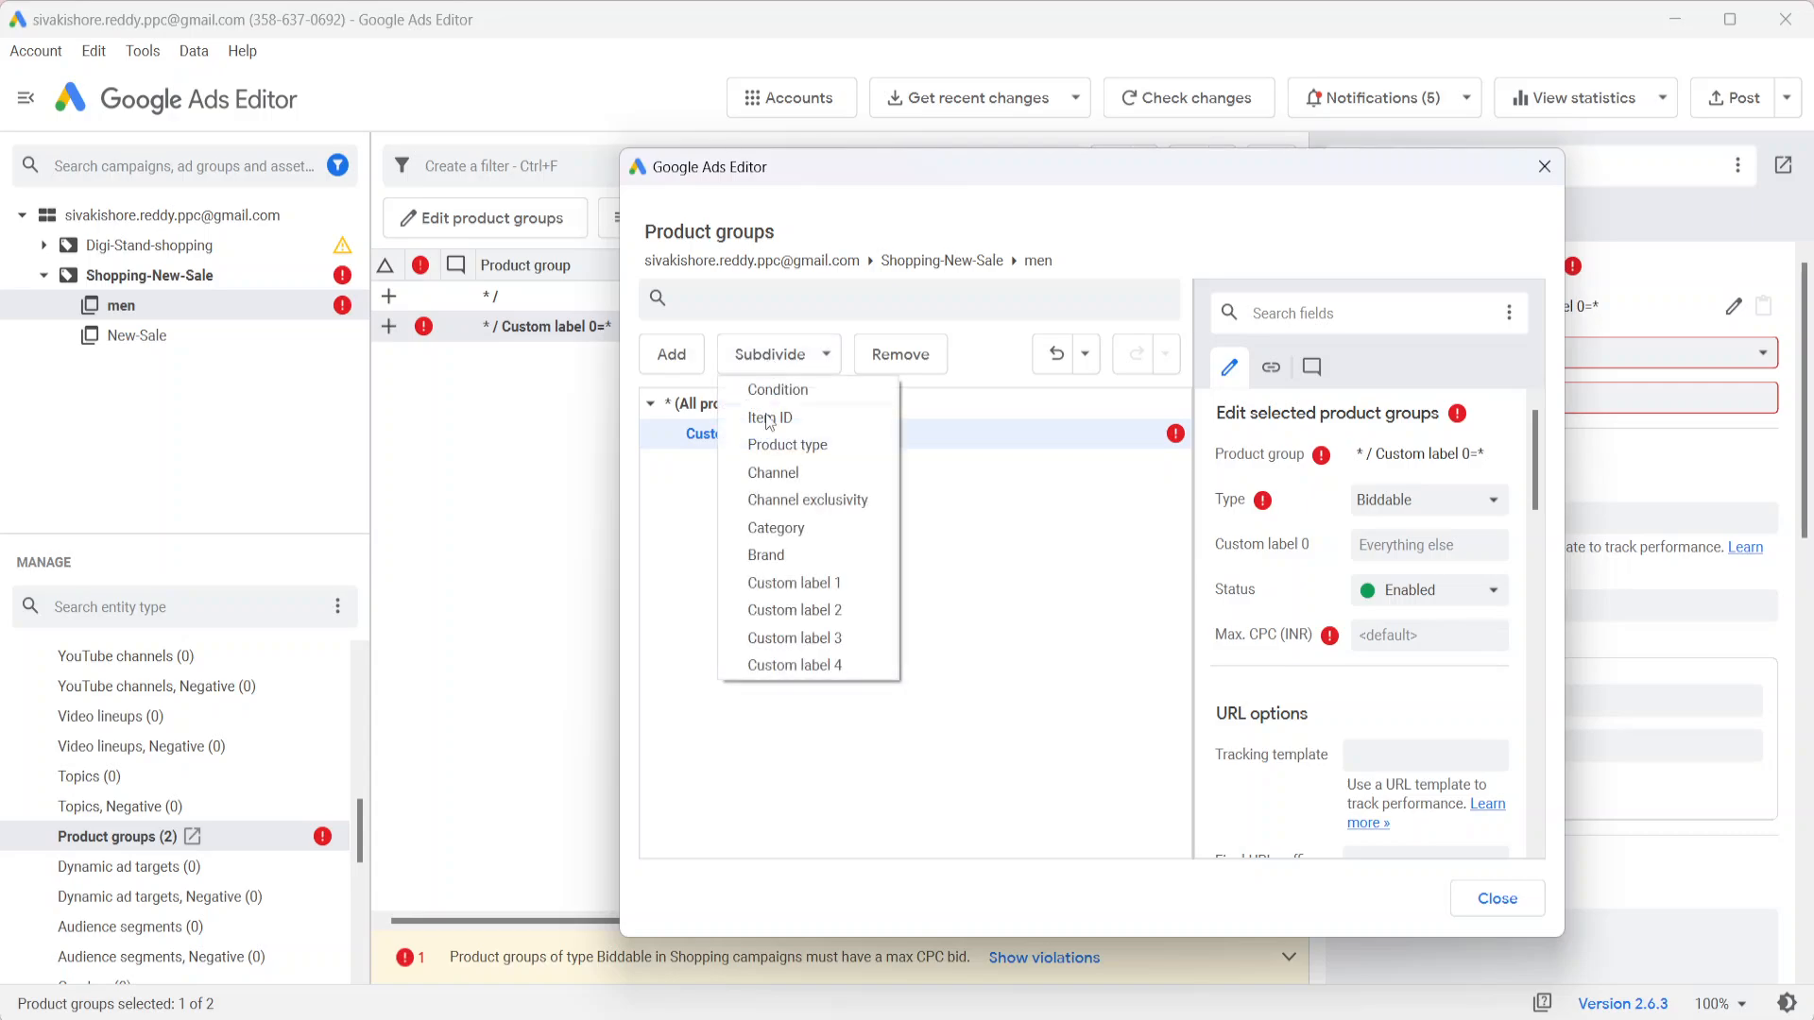
{"action": "left_click", "coordinate": [1025, 541]}
Set the new subdivision's Custom label 0 value to Men and its maximum CPC to 10 INR, and close the editor
{"action": "left_click", "coordinate": [1398, 544]}
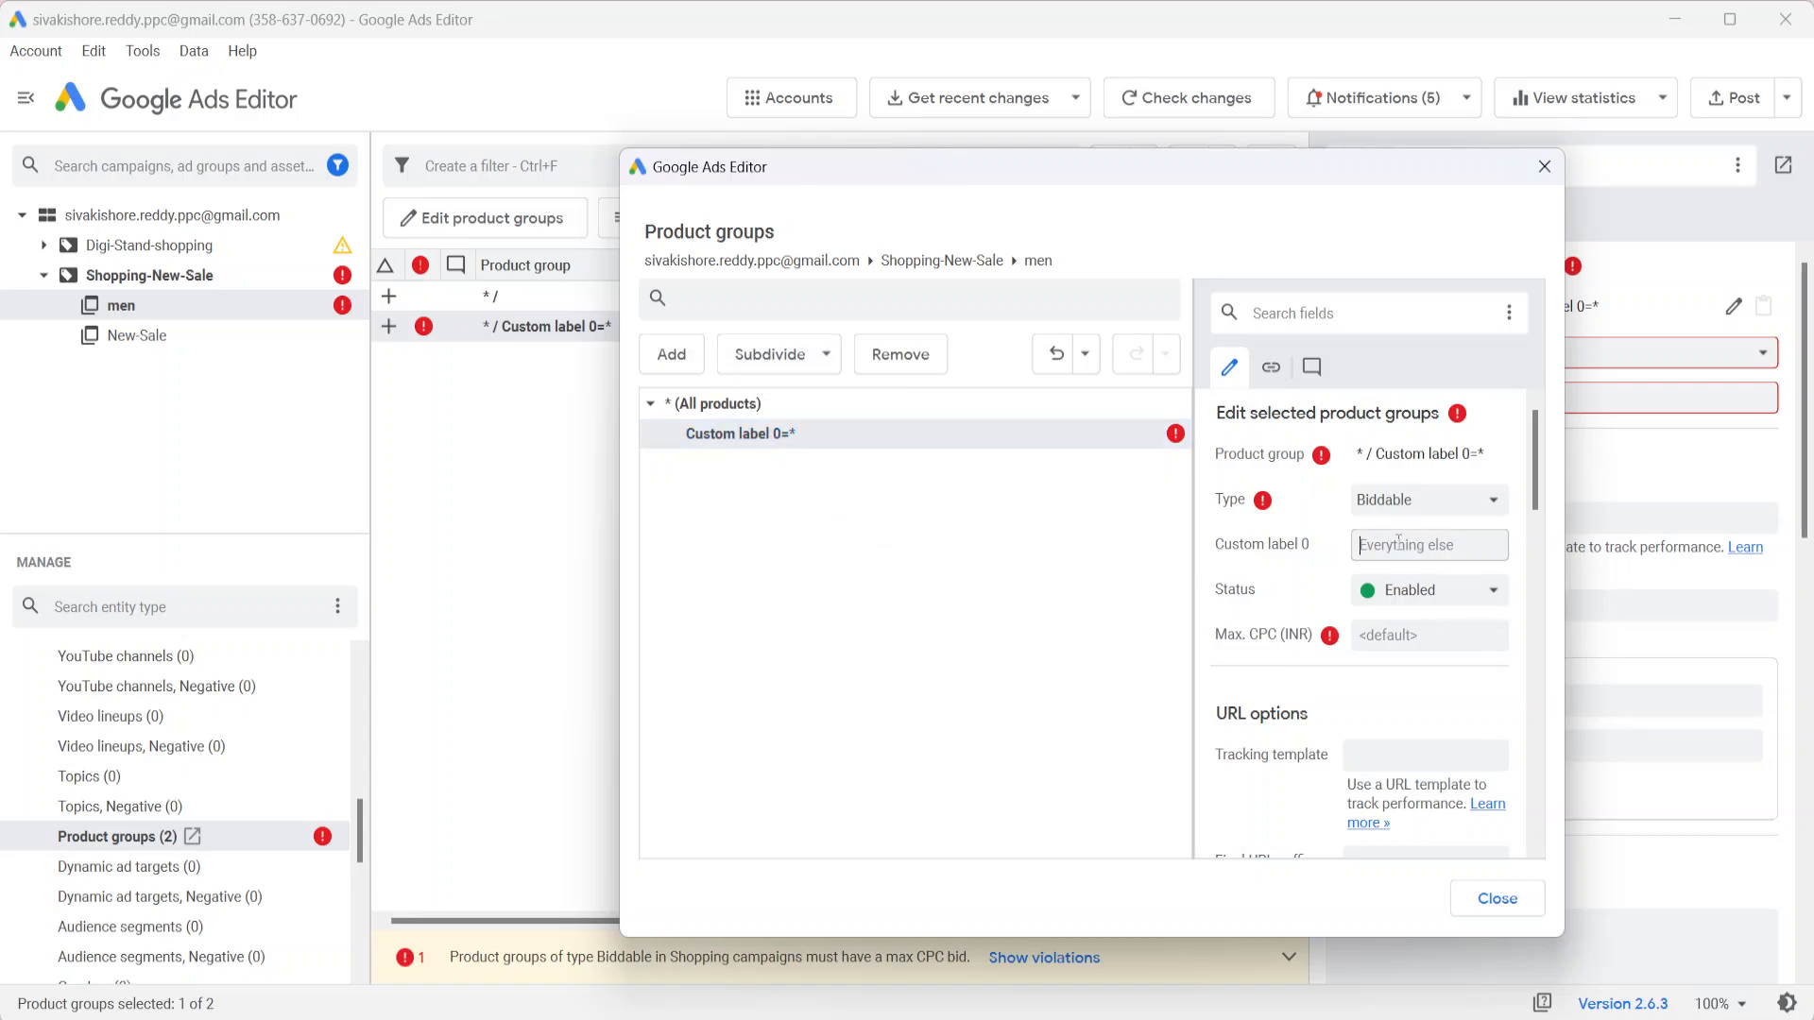
{"action": "type", "text": "Men"}
{"action": "left_click", "coordinate": [796, 661]}
{"action": "left_click", "coordinate": [1361, 638]}
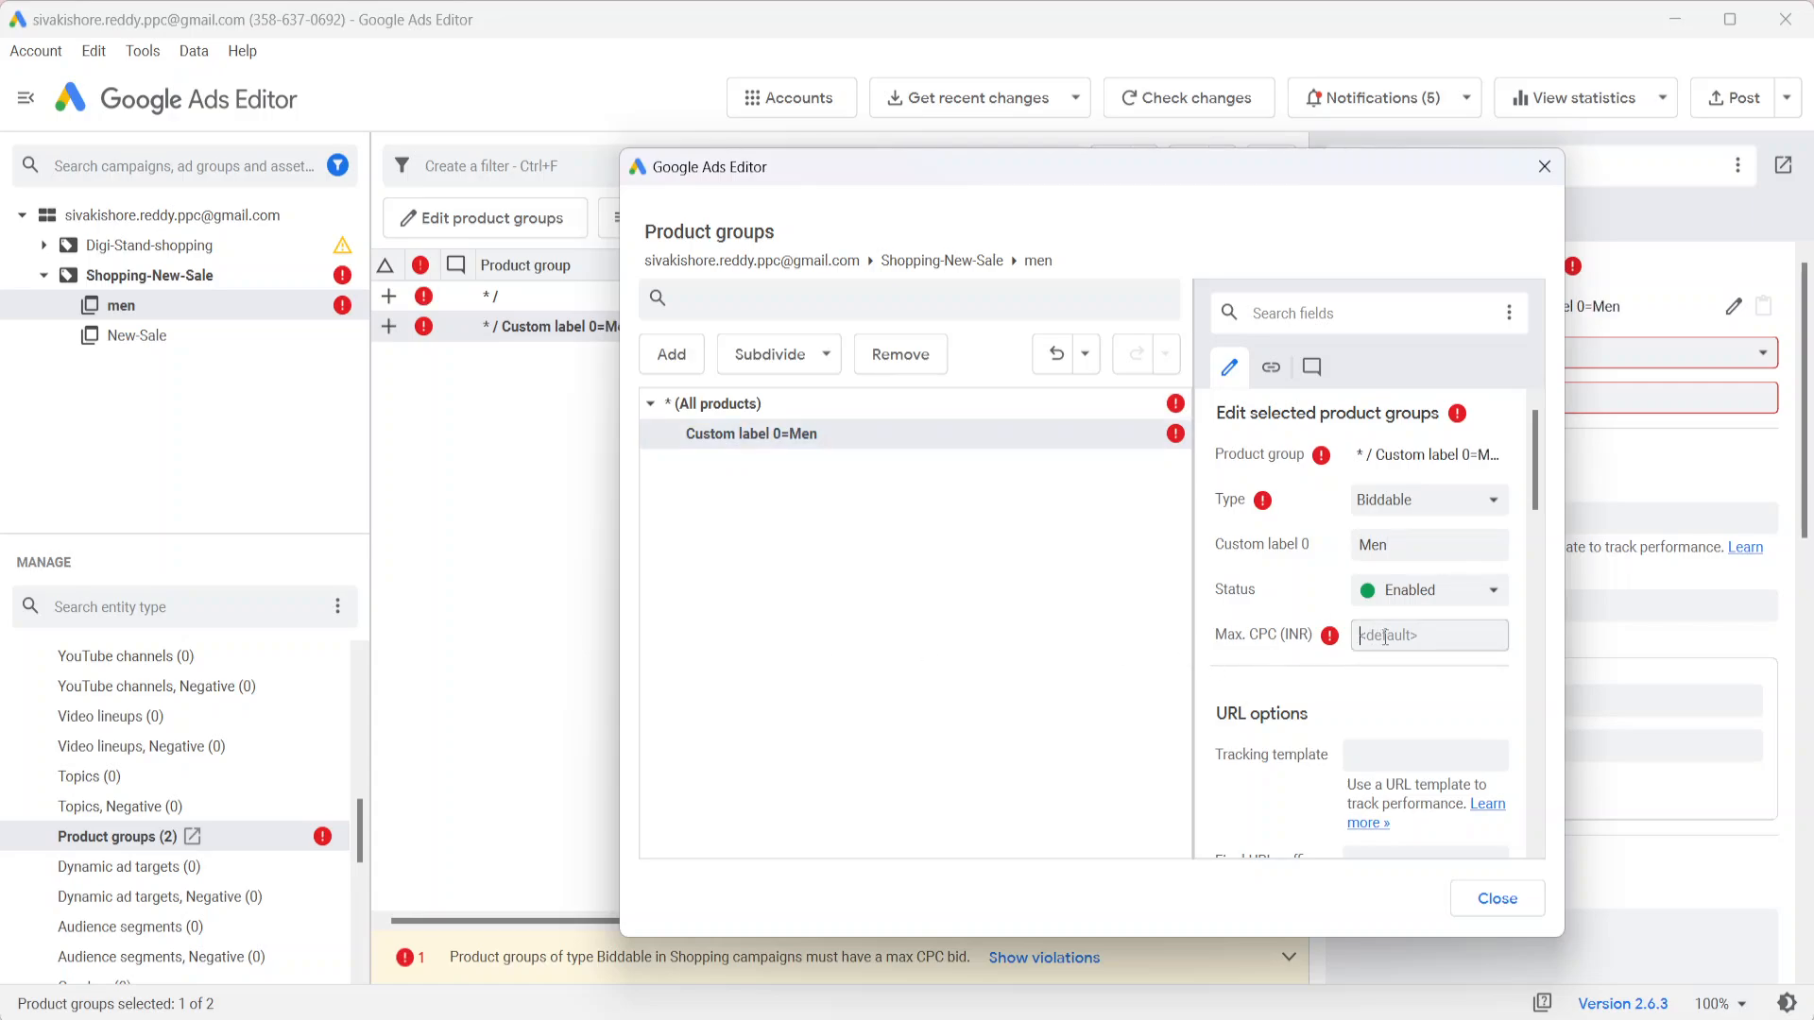
{"action": "type", "text": "10"}
{"action": "left_click", "coordinate": [838, 653]}
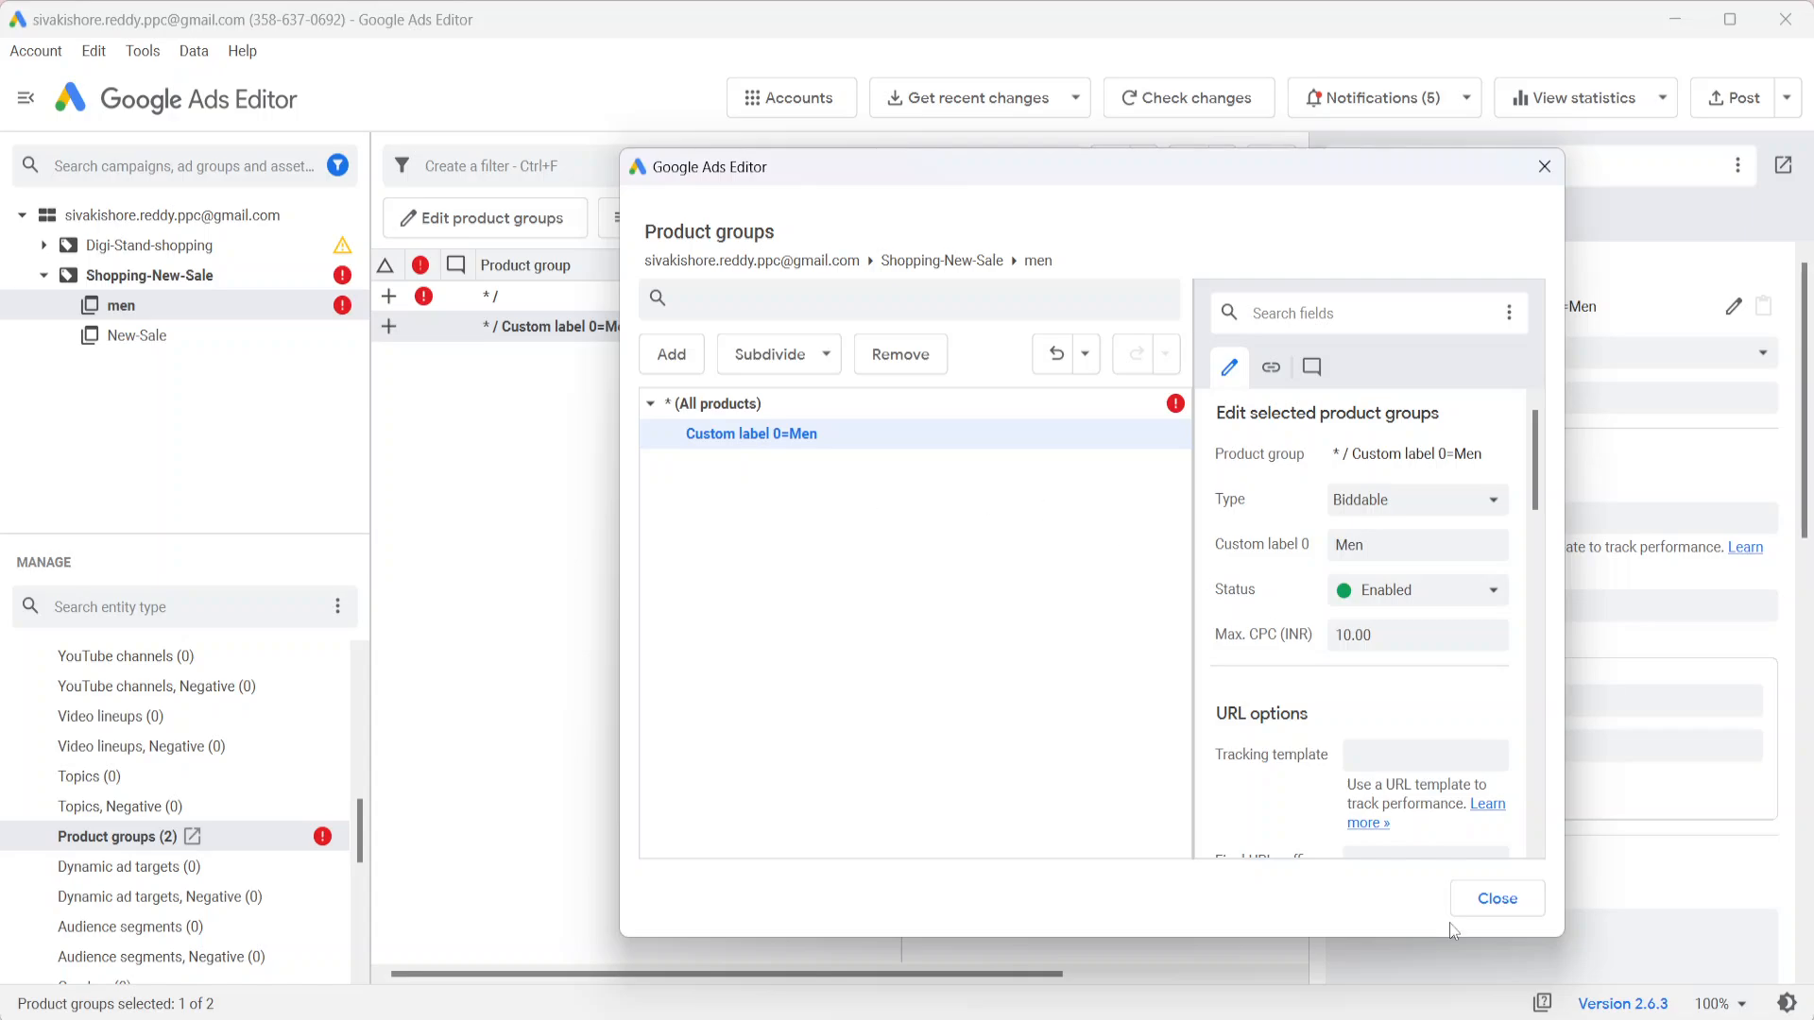
{"action": "left_click", "coordinate": [1512, 913]}
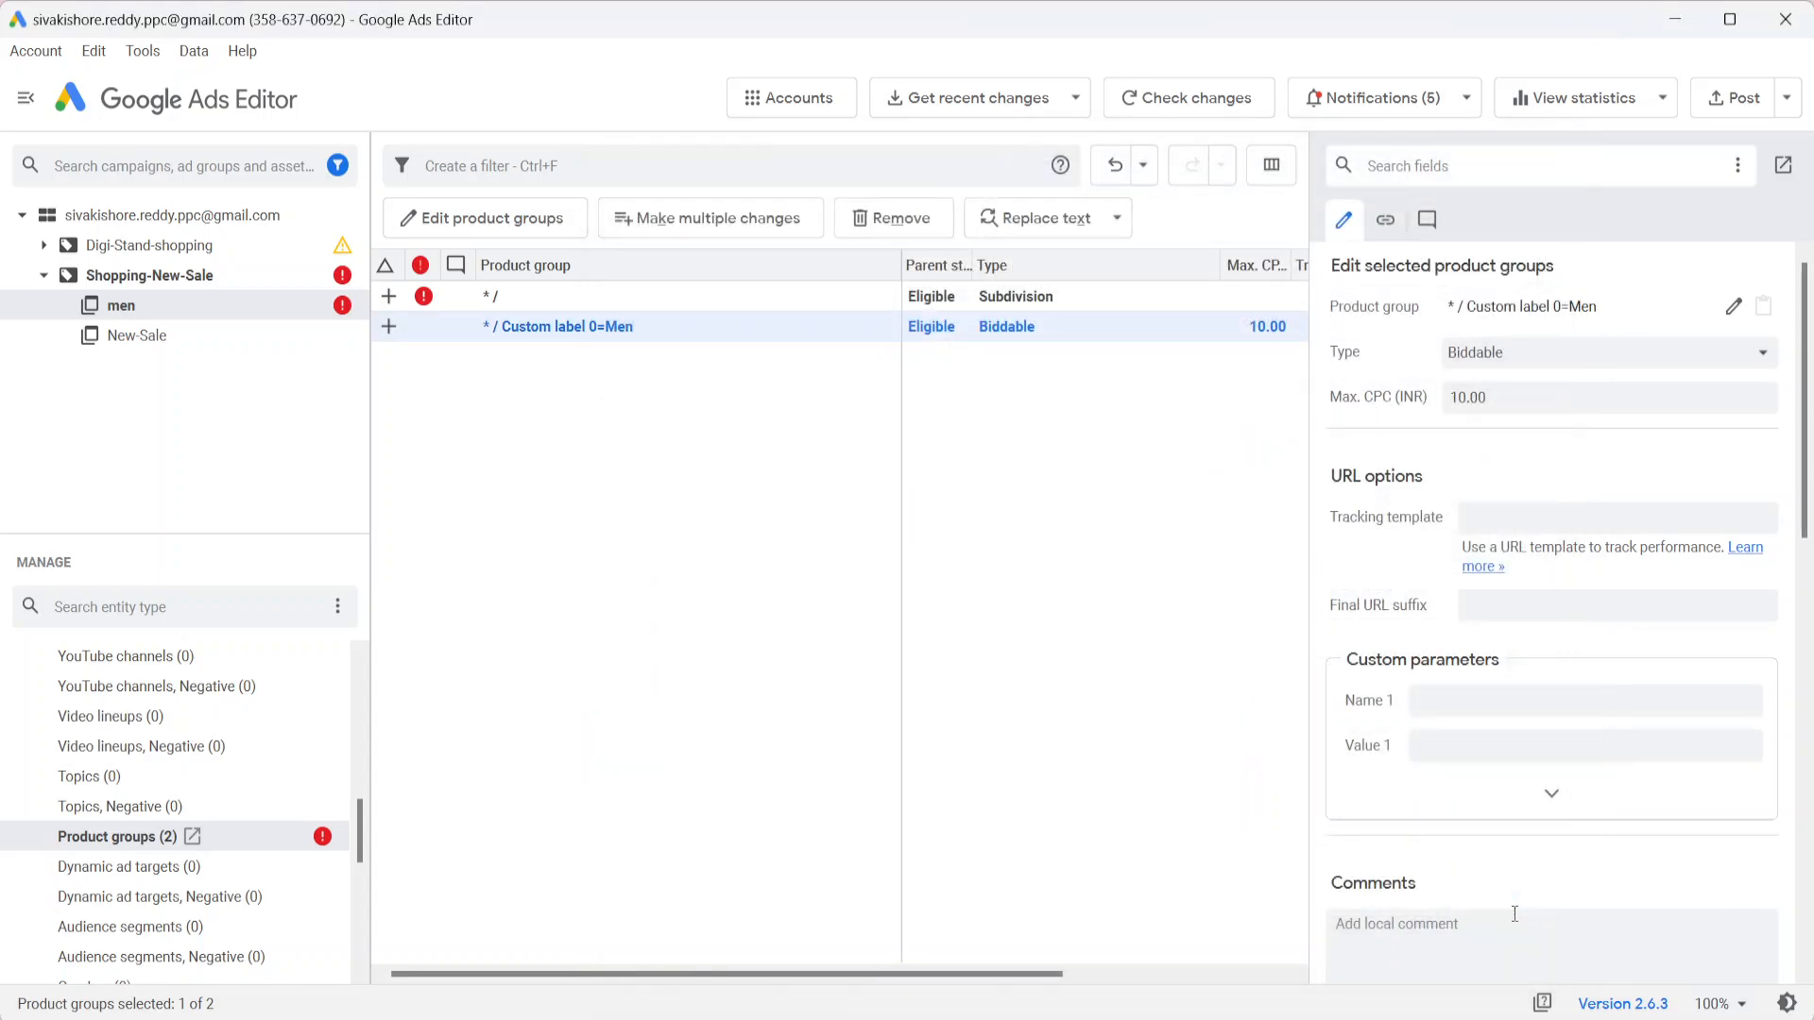
Check the All products group's error and look through the subdivision options for the Men product group in the editor
{"action": "left_click", "coordinate": [587, 299]}
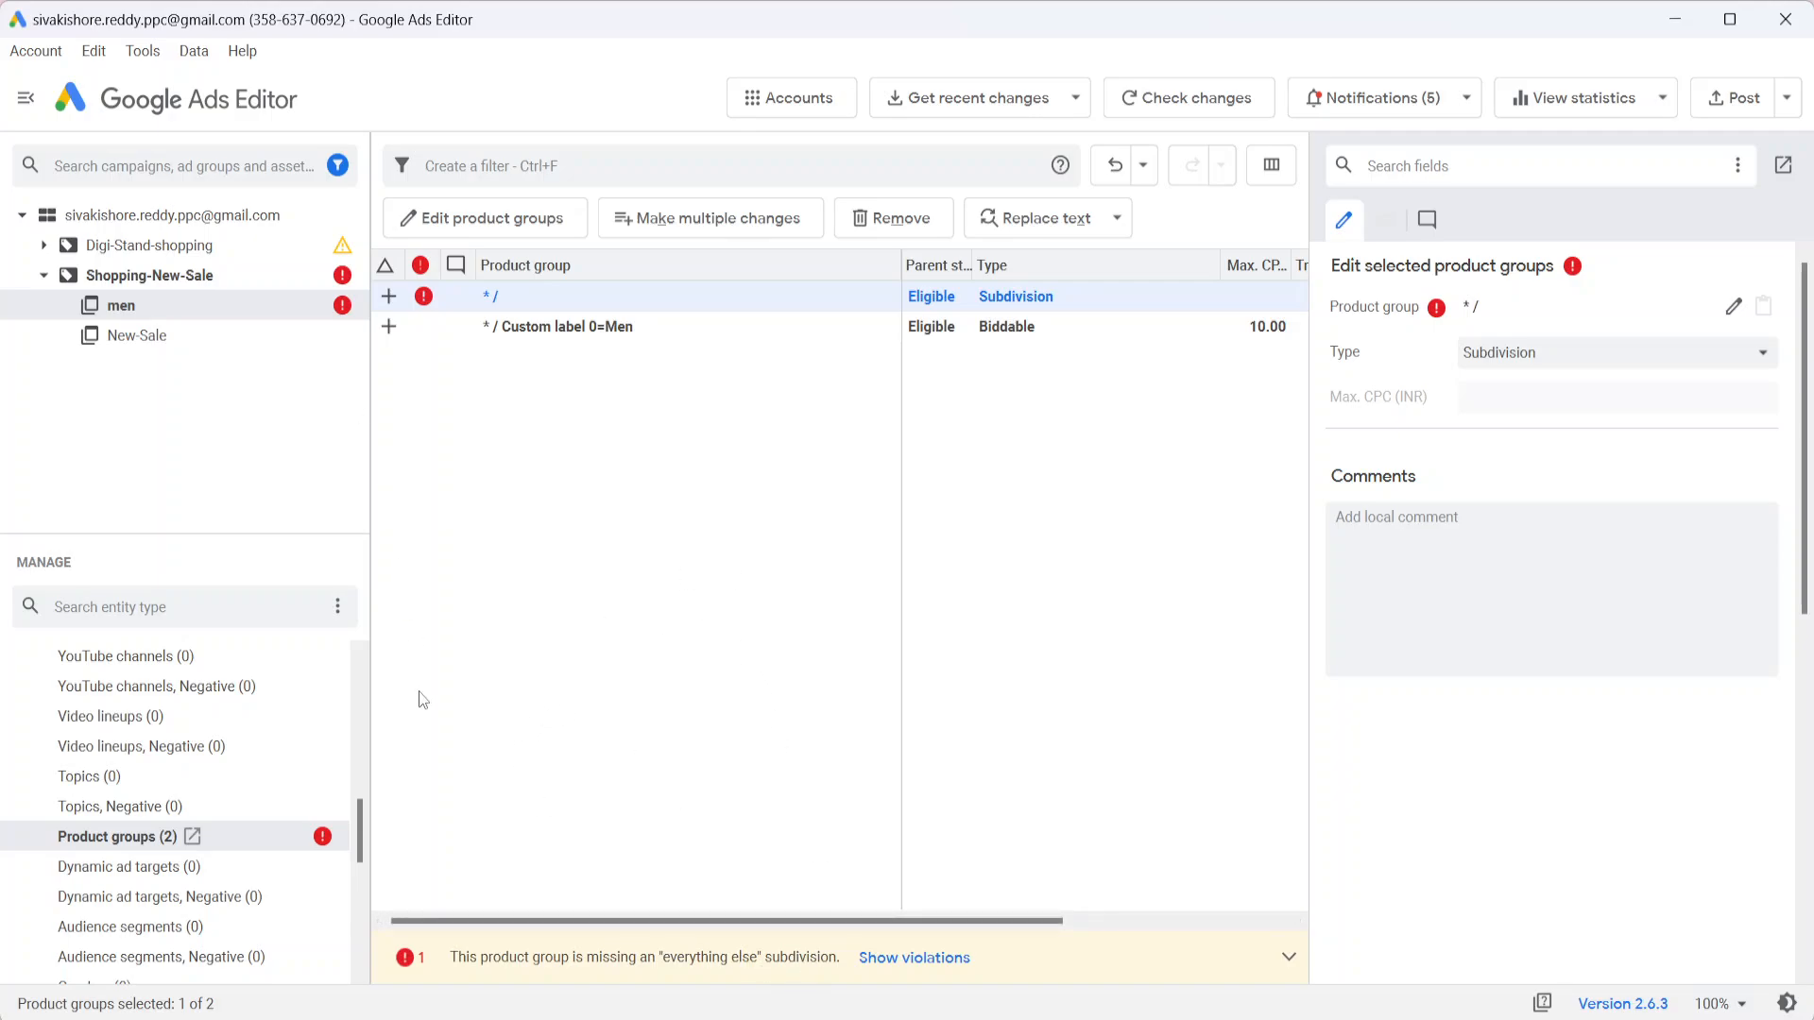
{"action": "left_click", "coordinate": [1733, 305]}
{"action": "left_click", "coordinate": [722, 442]}
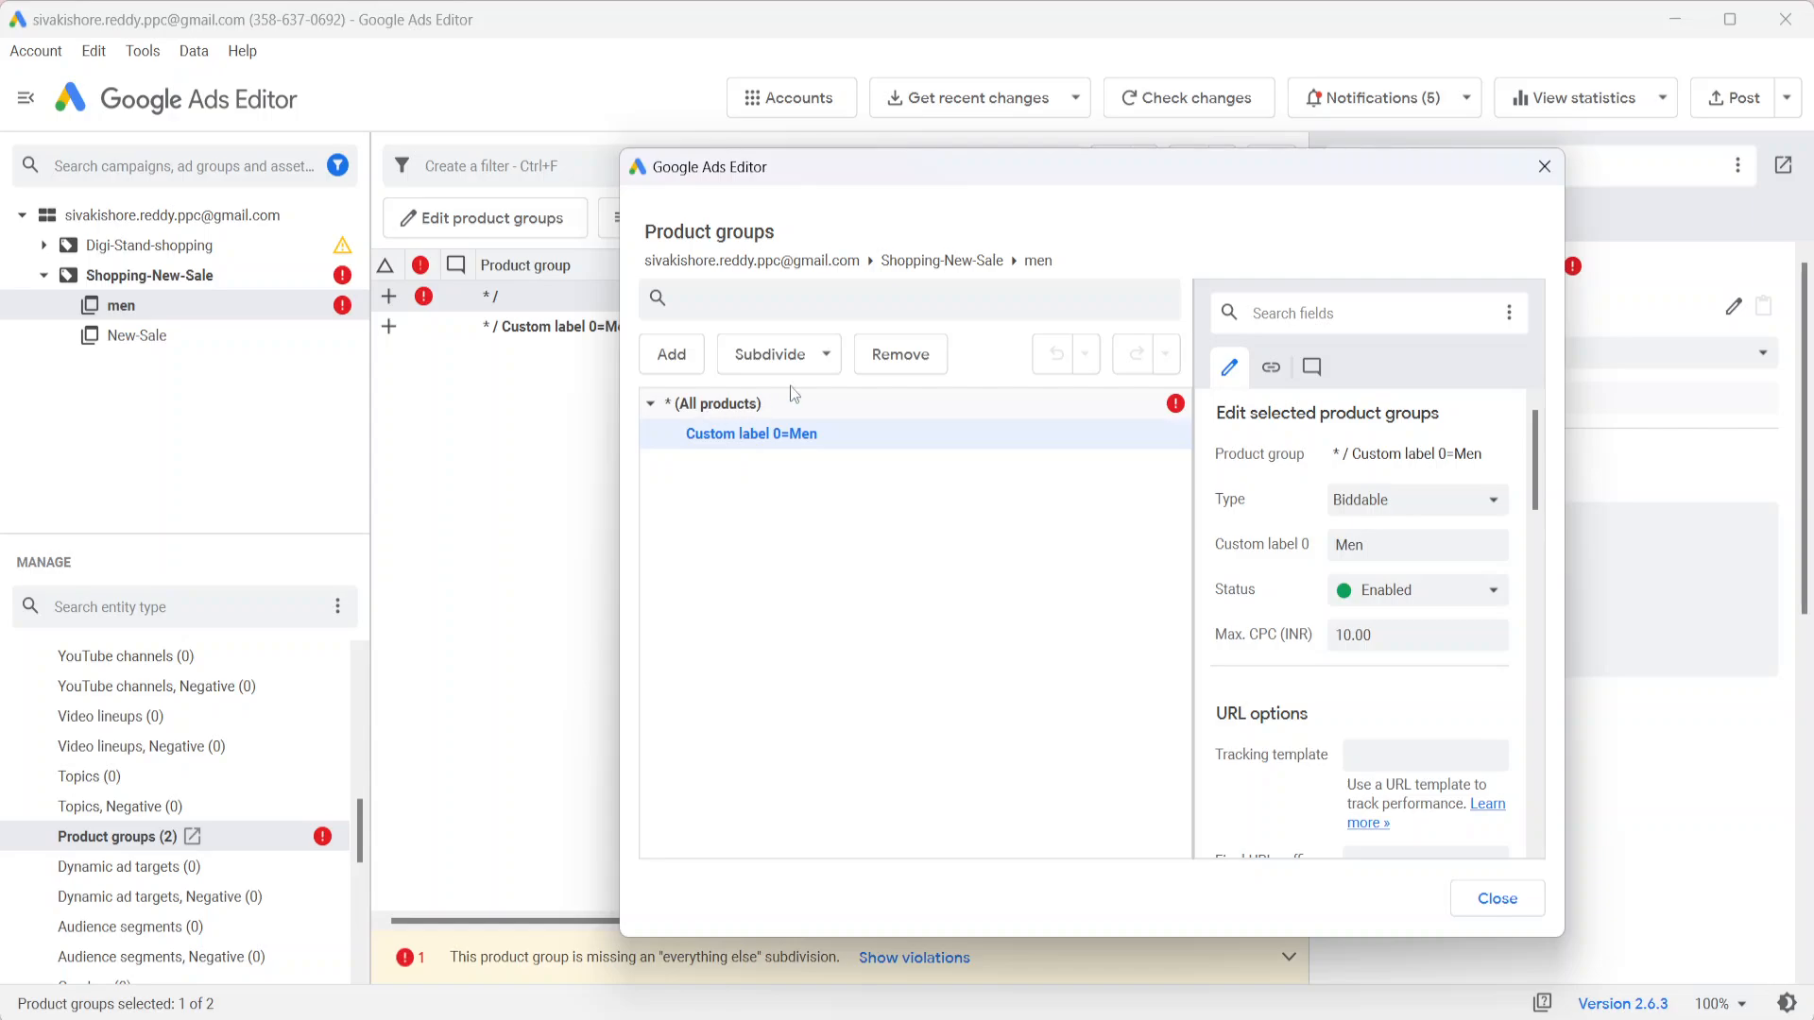
{"action": "left_click", "coordinate": [777, 355]}
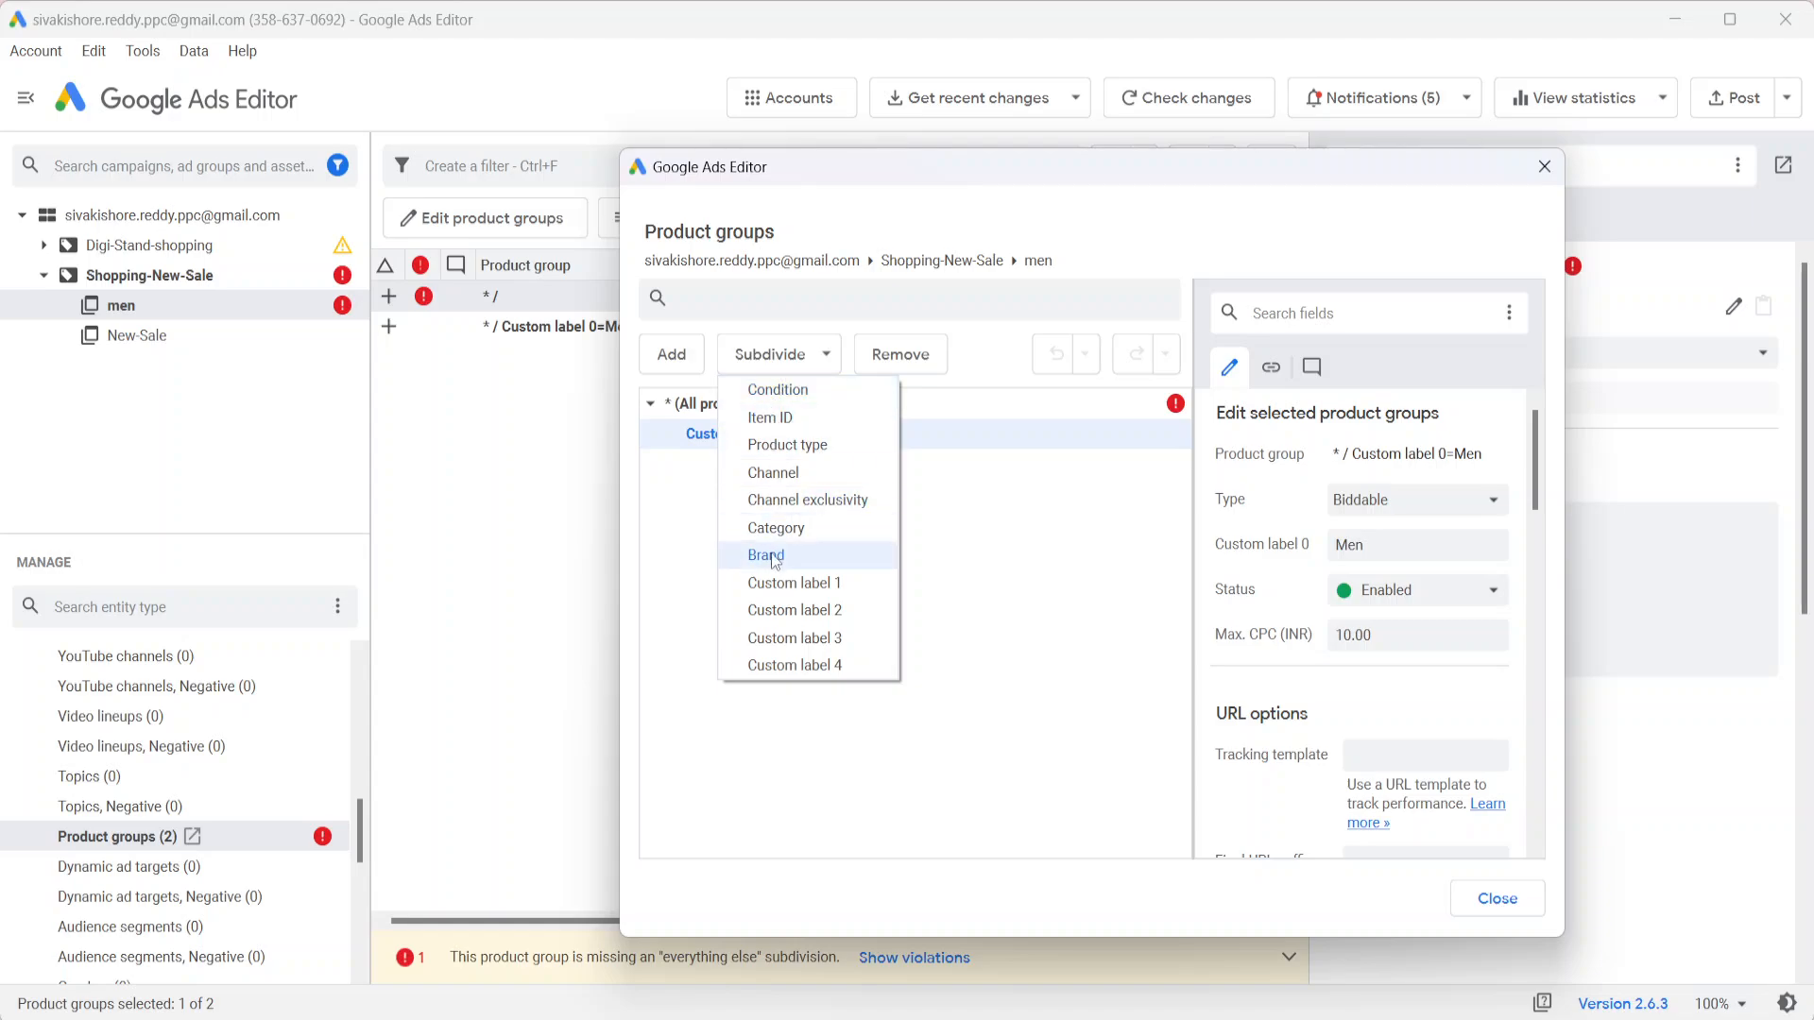
{"action": "left_click", "coordinate": [701, 552]}
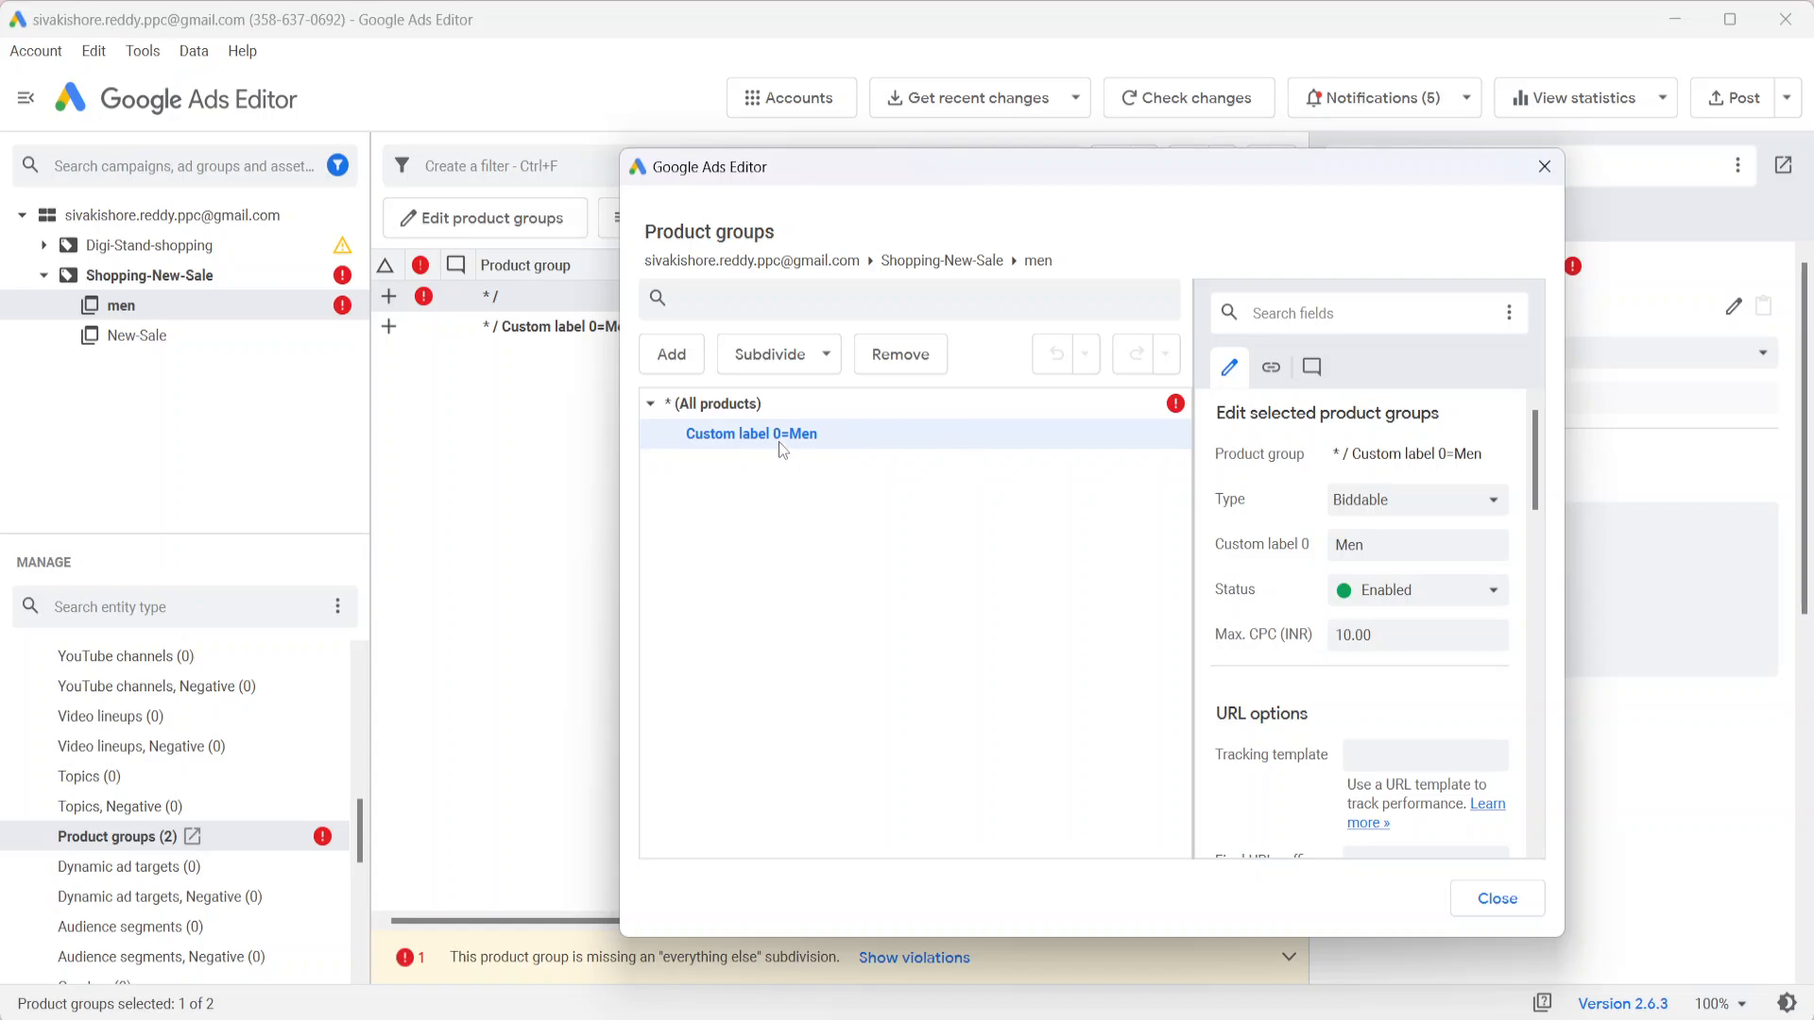
{"action": "left_click", "coordinate": [1493, 893]}
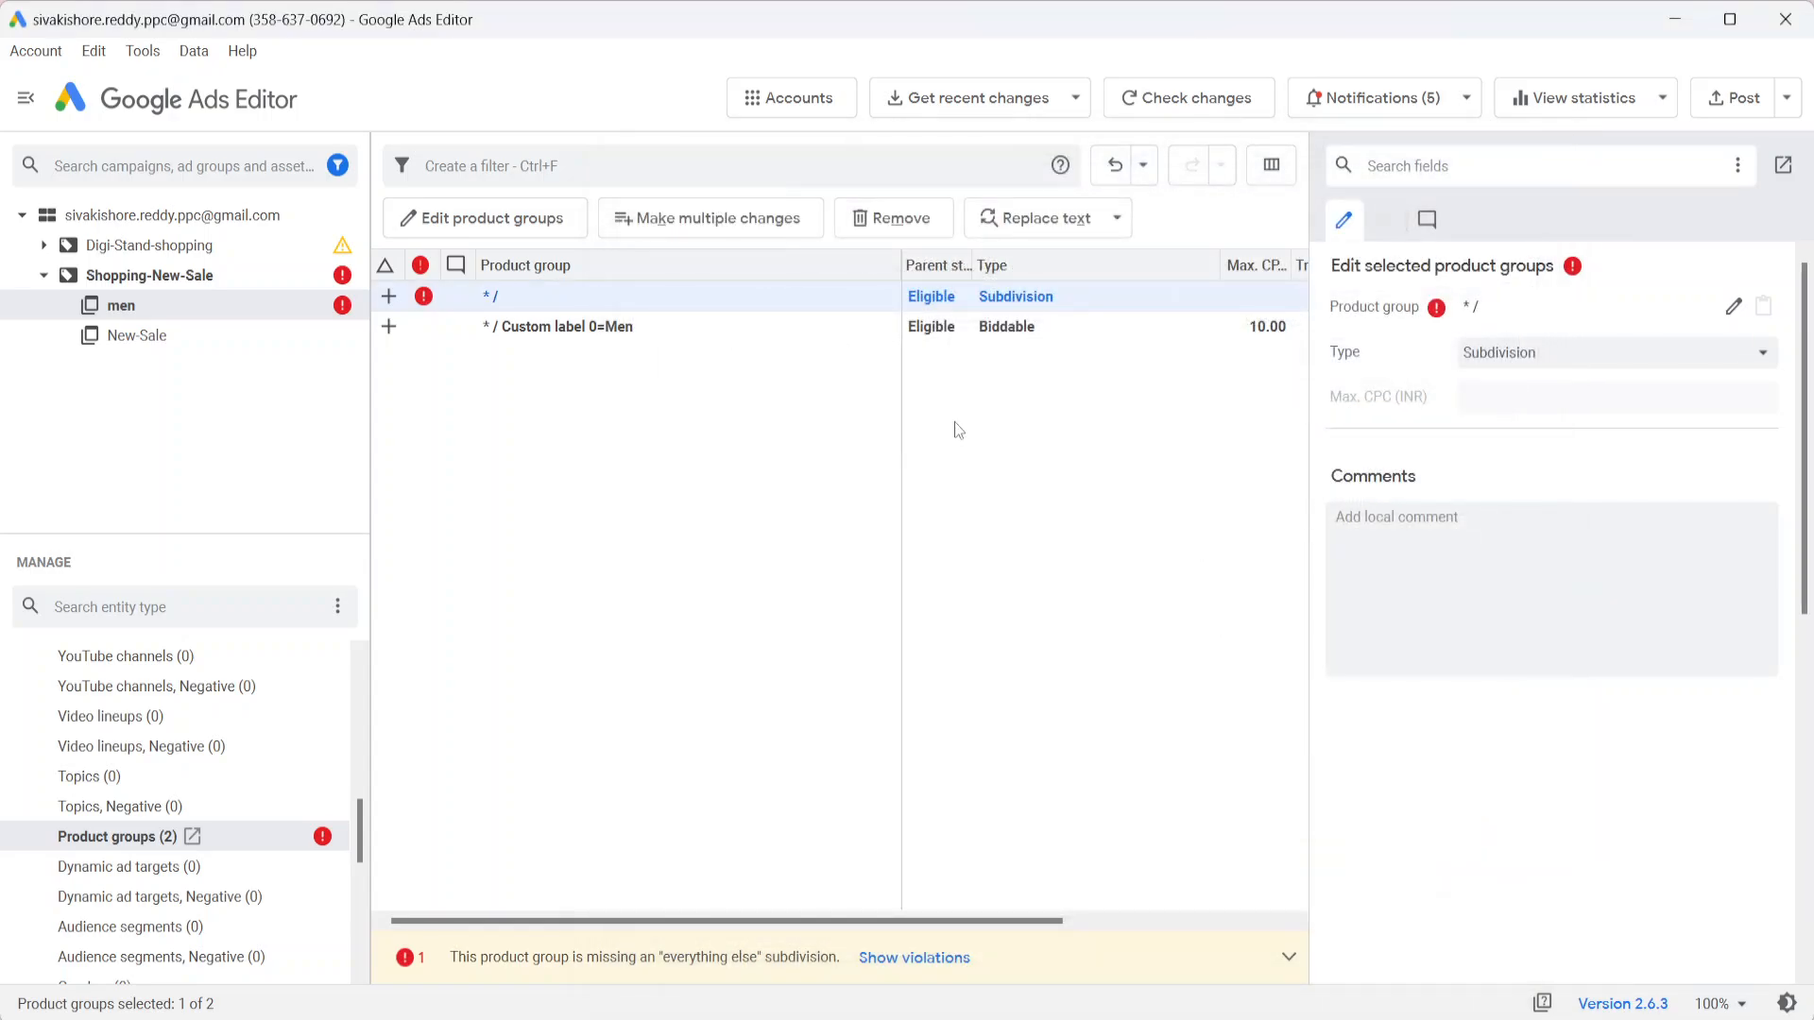
Duplicate the Custom label 0 Men product group and clear the copy's Custom label 0 value to make it the everything-else group
{"action": "left_click", "coordinate": [658, 337]}
{"action": "key", "text": "ctrl+v"}
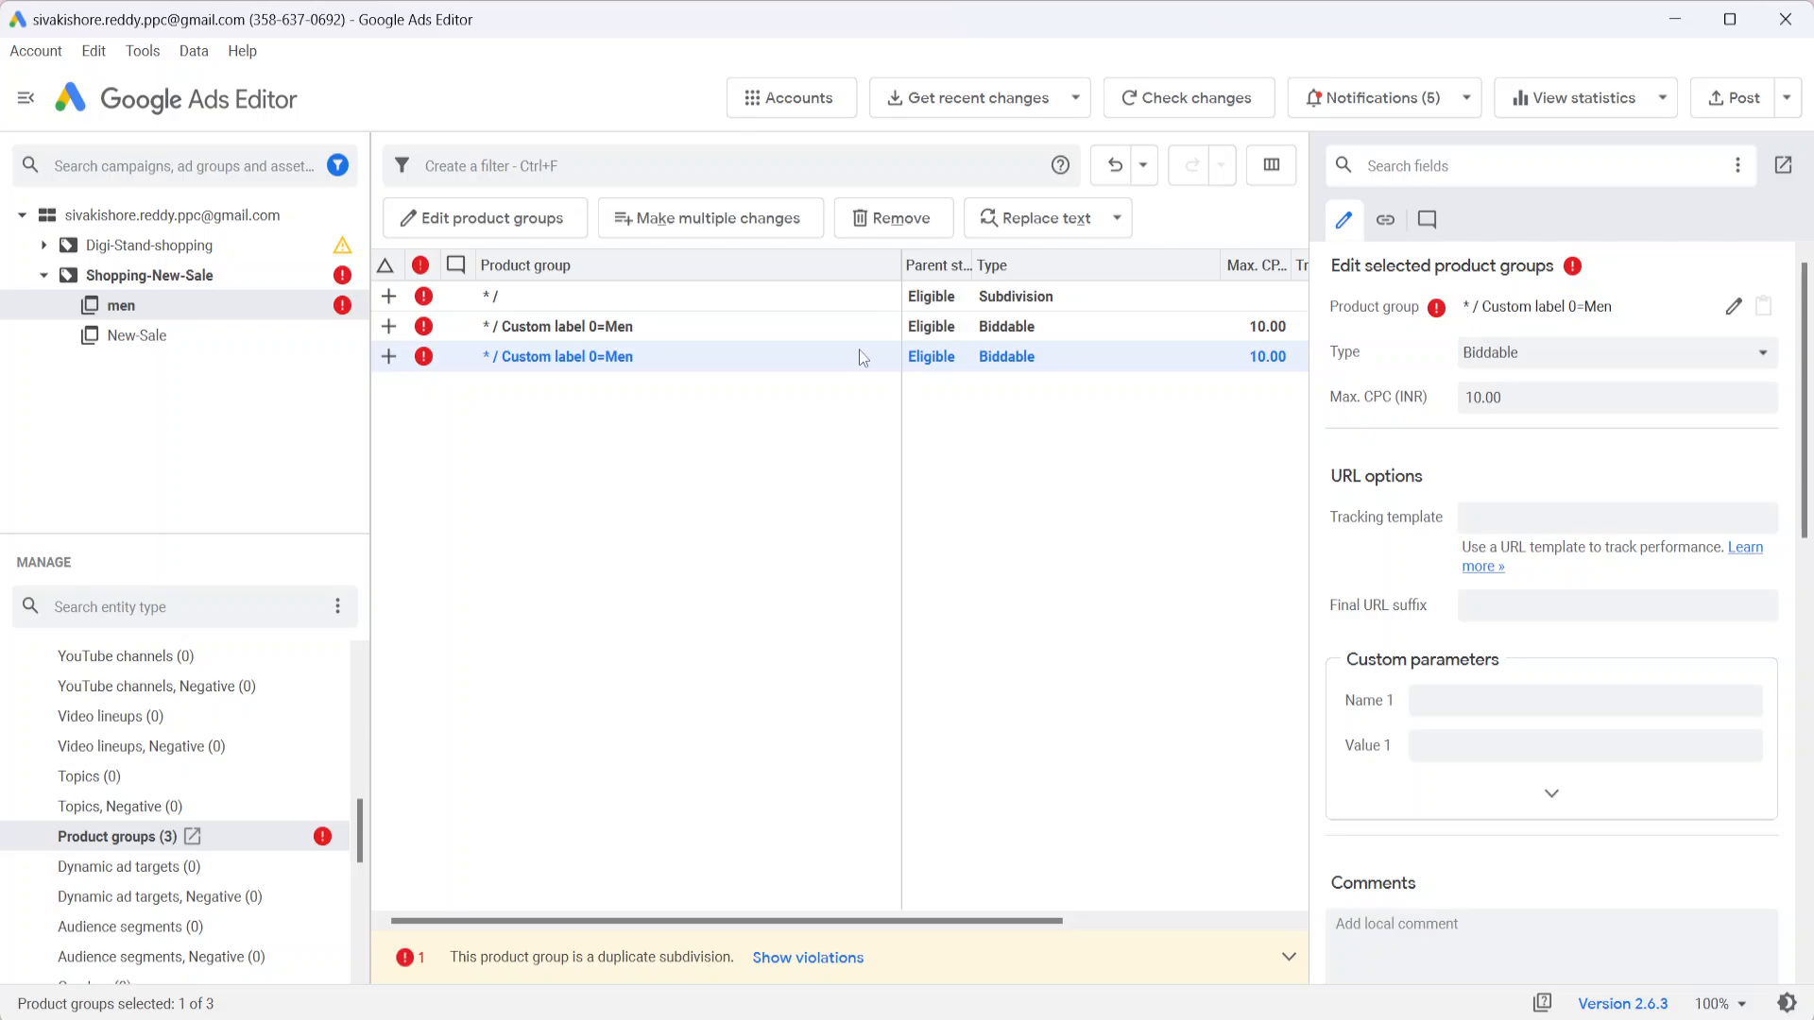
{"action": "left_click", "coordinate": [1733, 306]}
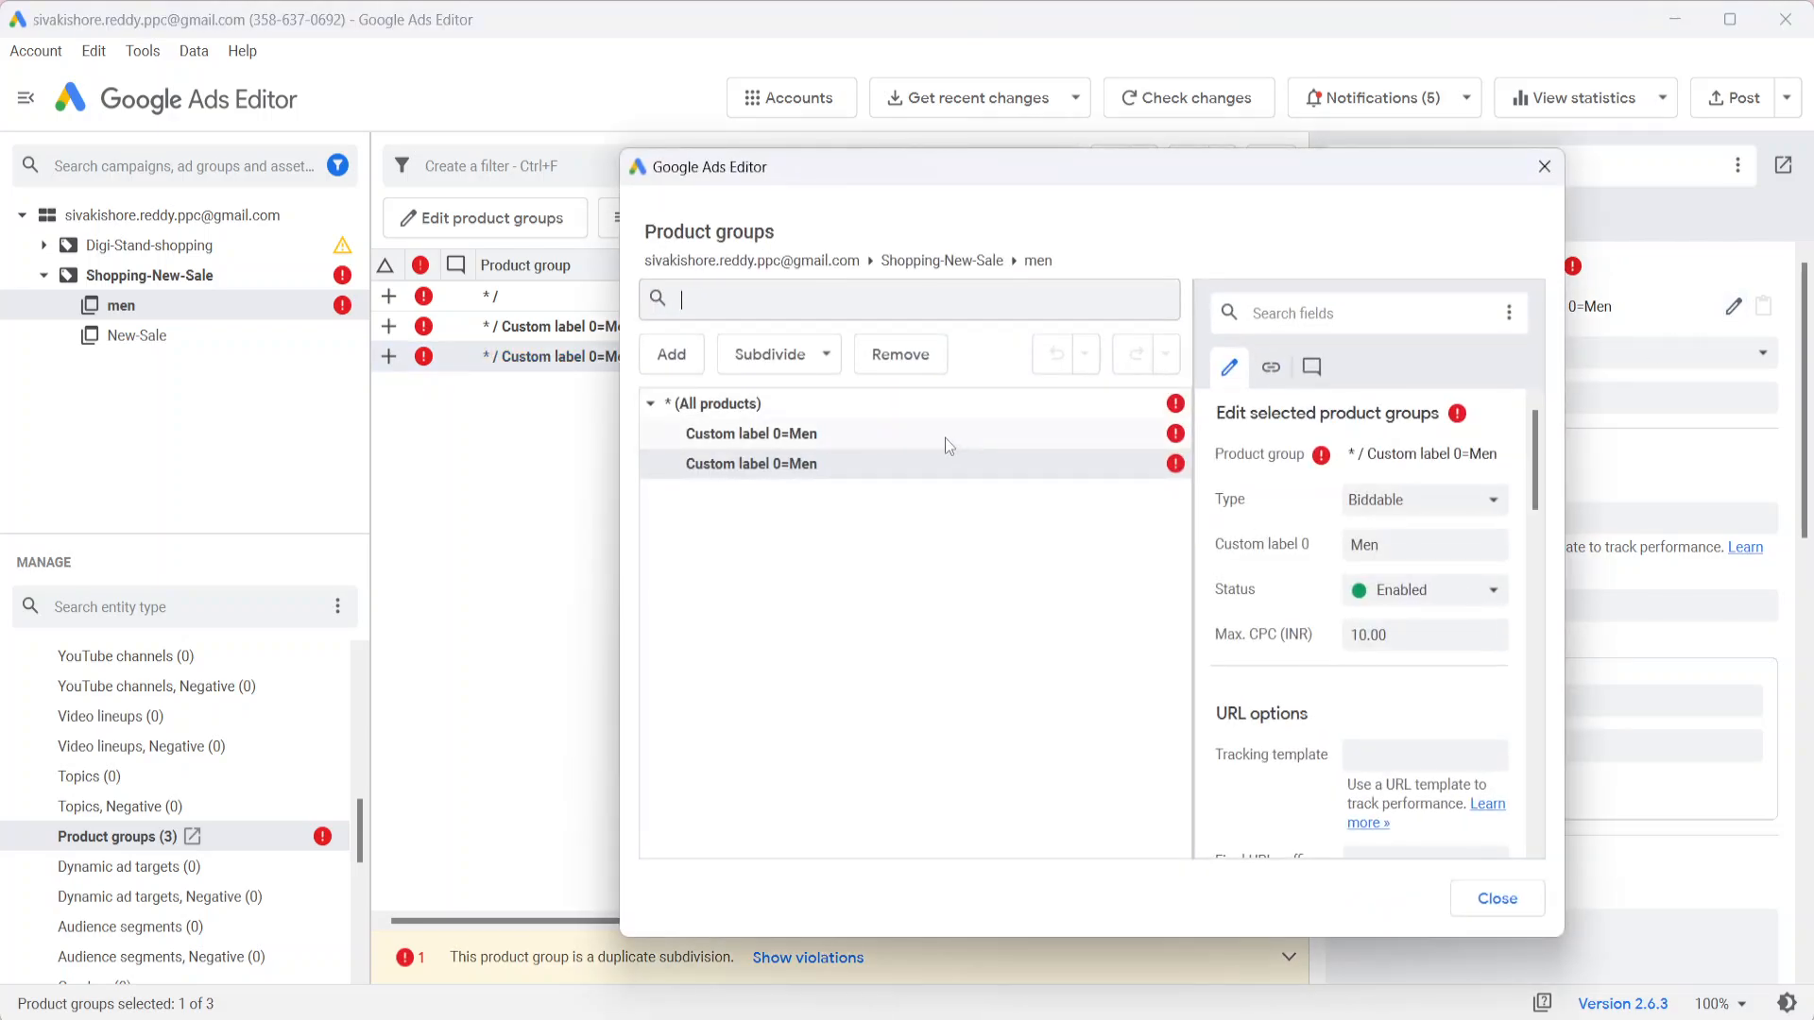
{"action": "left_click", "coordinate": [1430, 545]}
{"action": "key", "text": "BackSpace"}
{"action": "key", "text": "BackSpace"}
{"action": "key", "text": "BackSpace"}
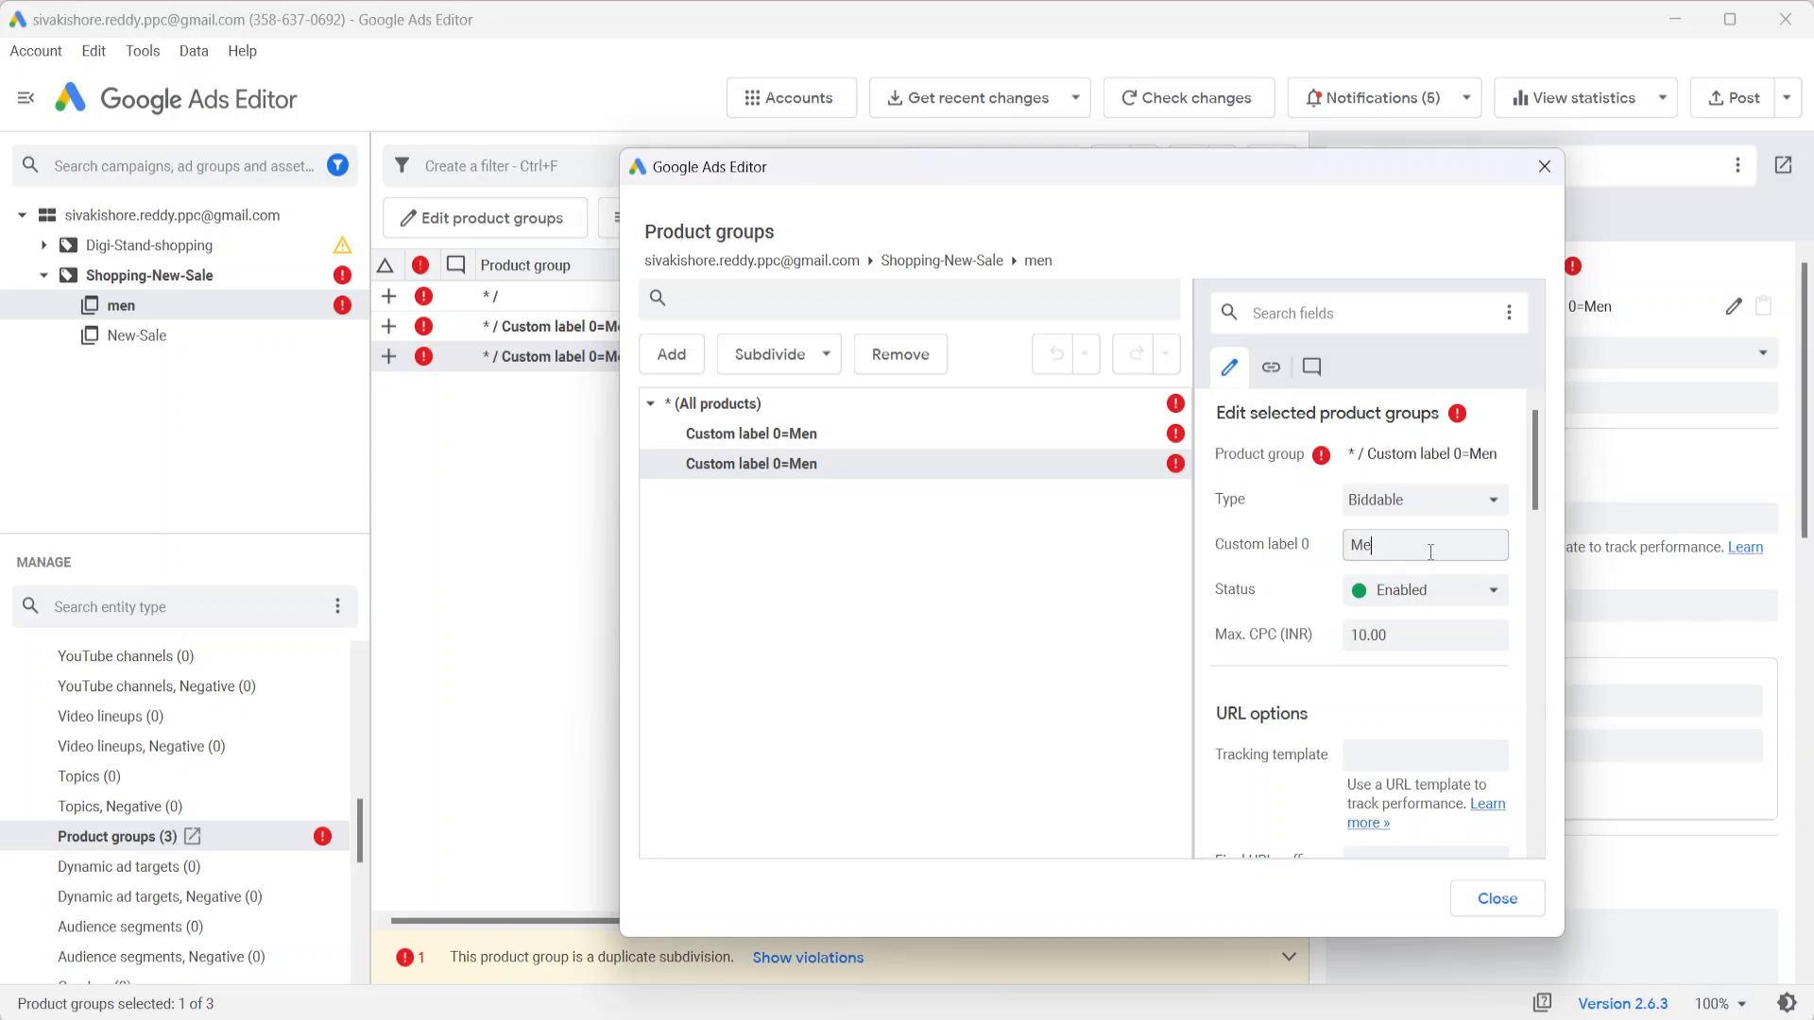
{"action": "left_click", "coordinate": [985, 697]}
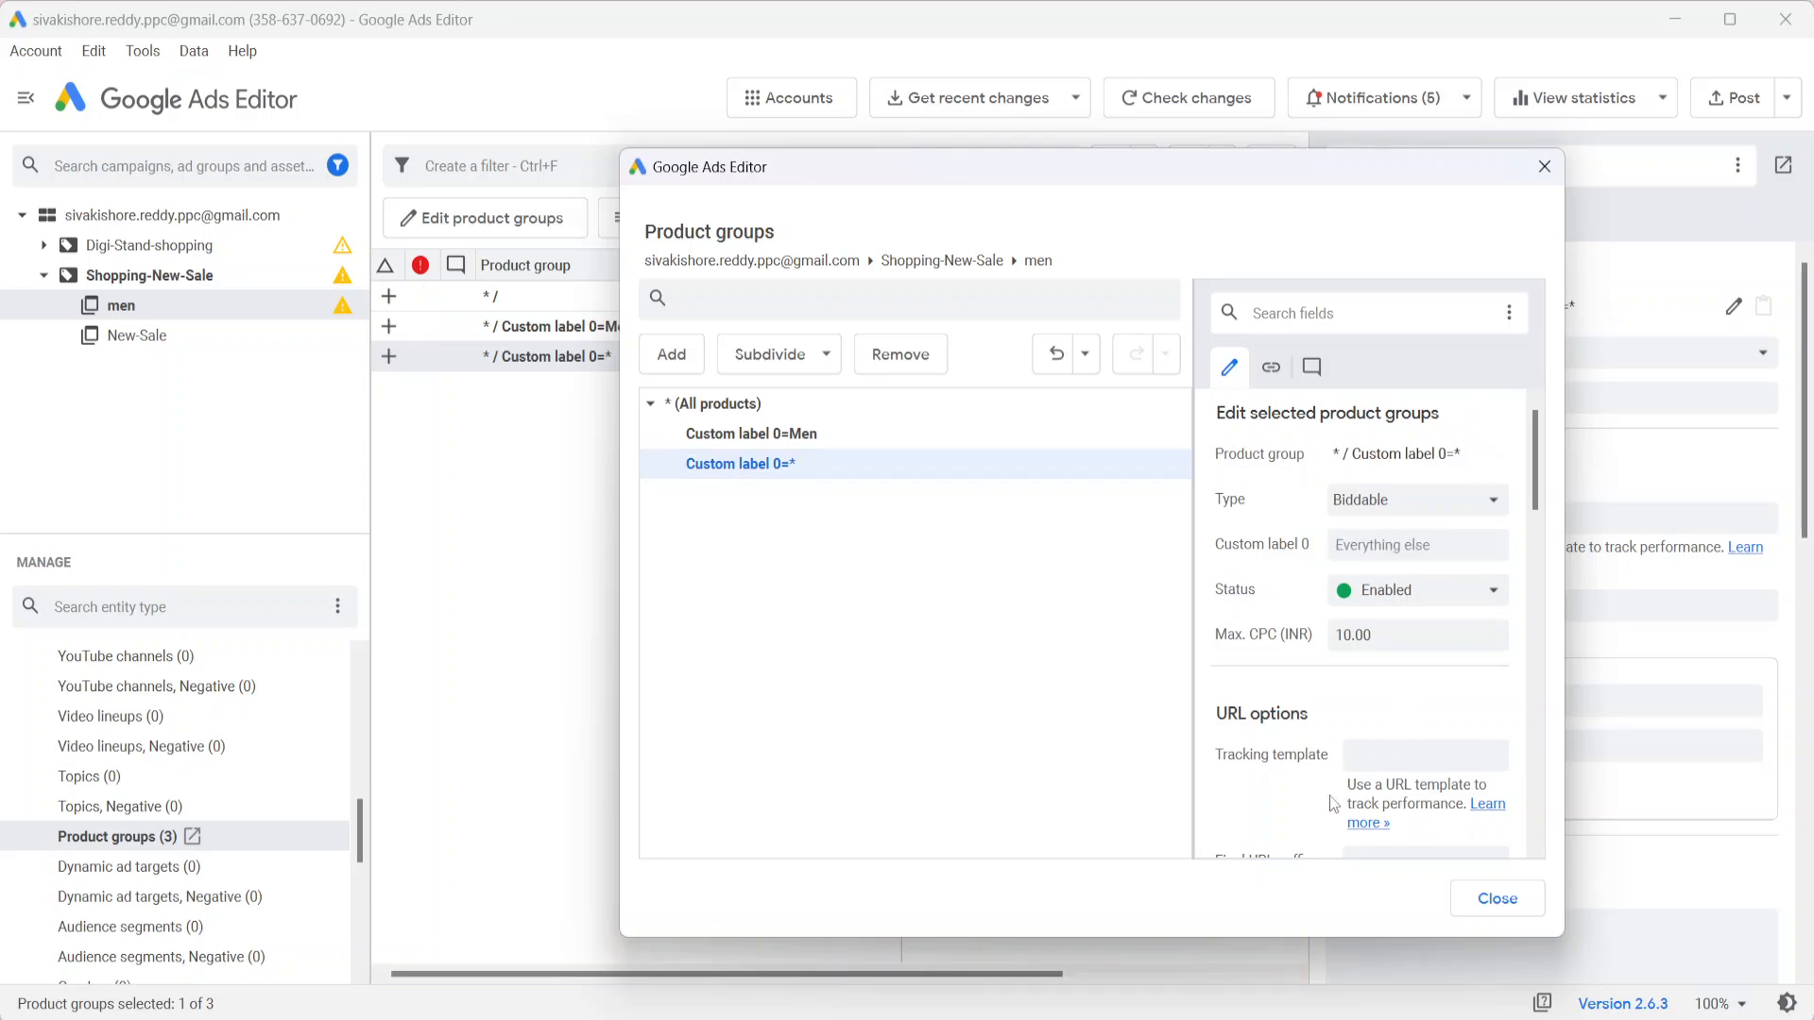
{"action": "left_click", "coordinate": [1498, 899]}
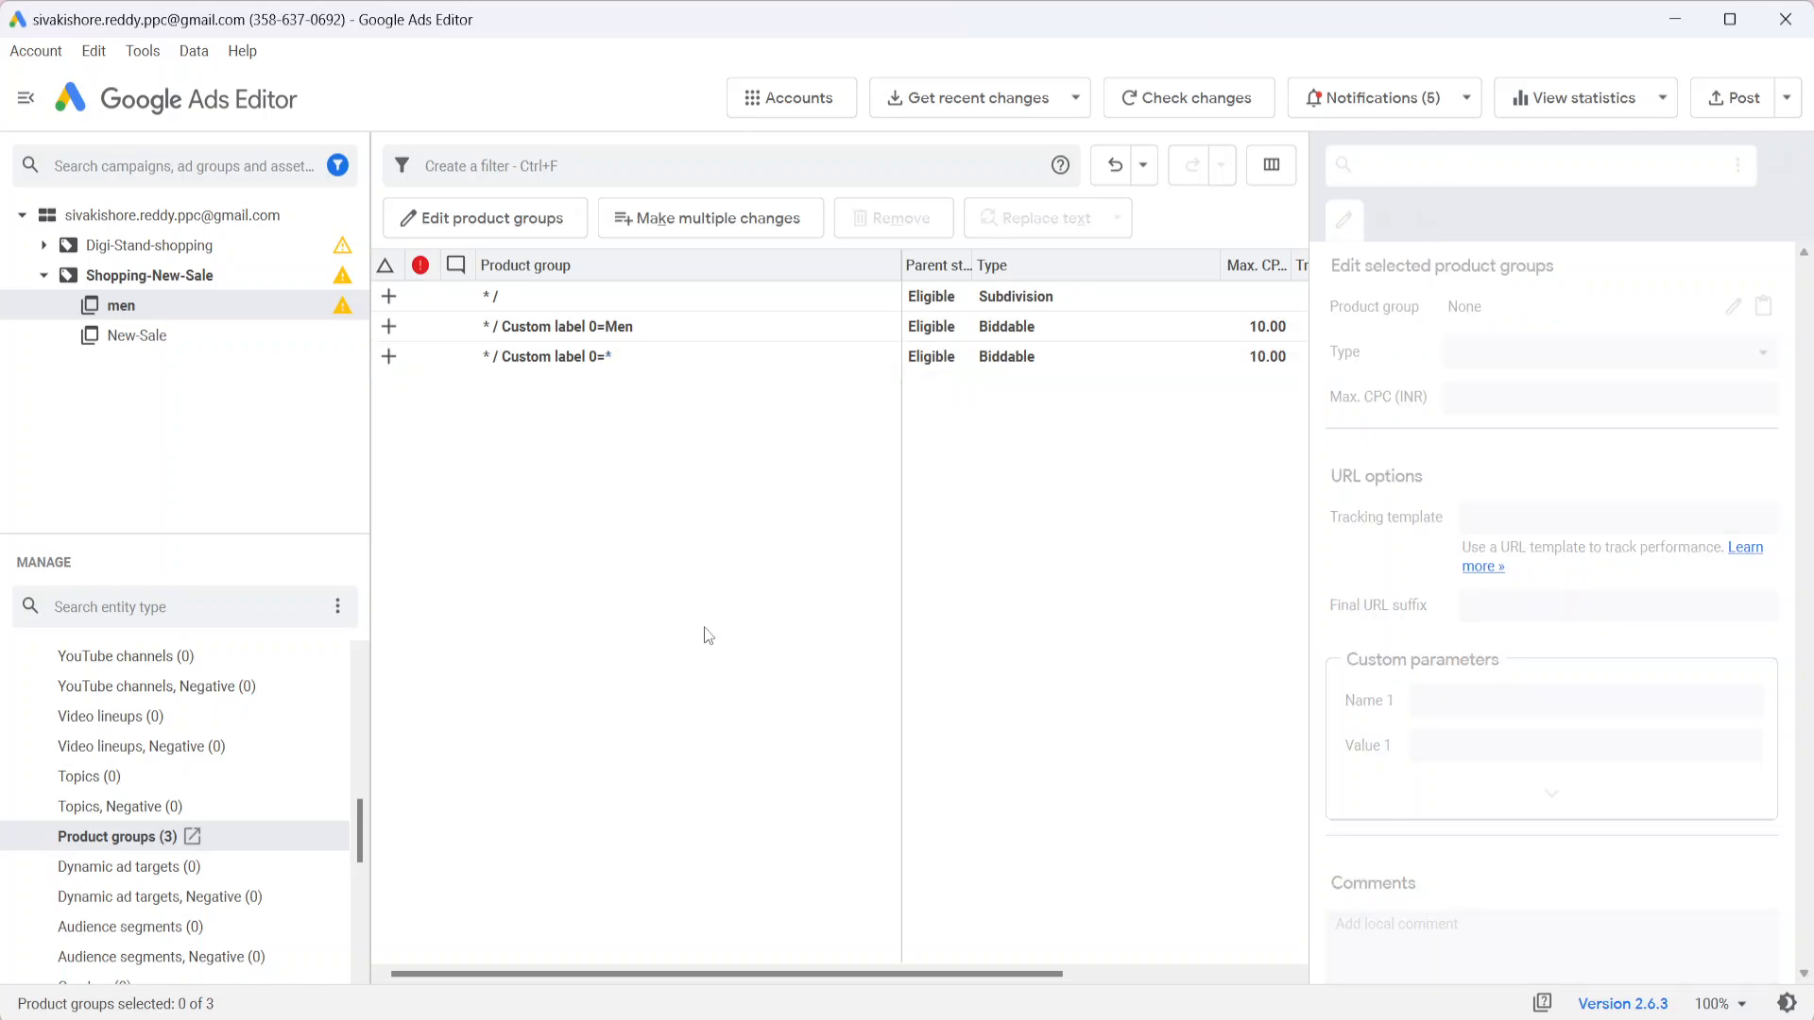
Set the type of the everything-else product group, Custom label 0=*, to Excluded
{"action": "left_click", "coordinate": [641, 359]}
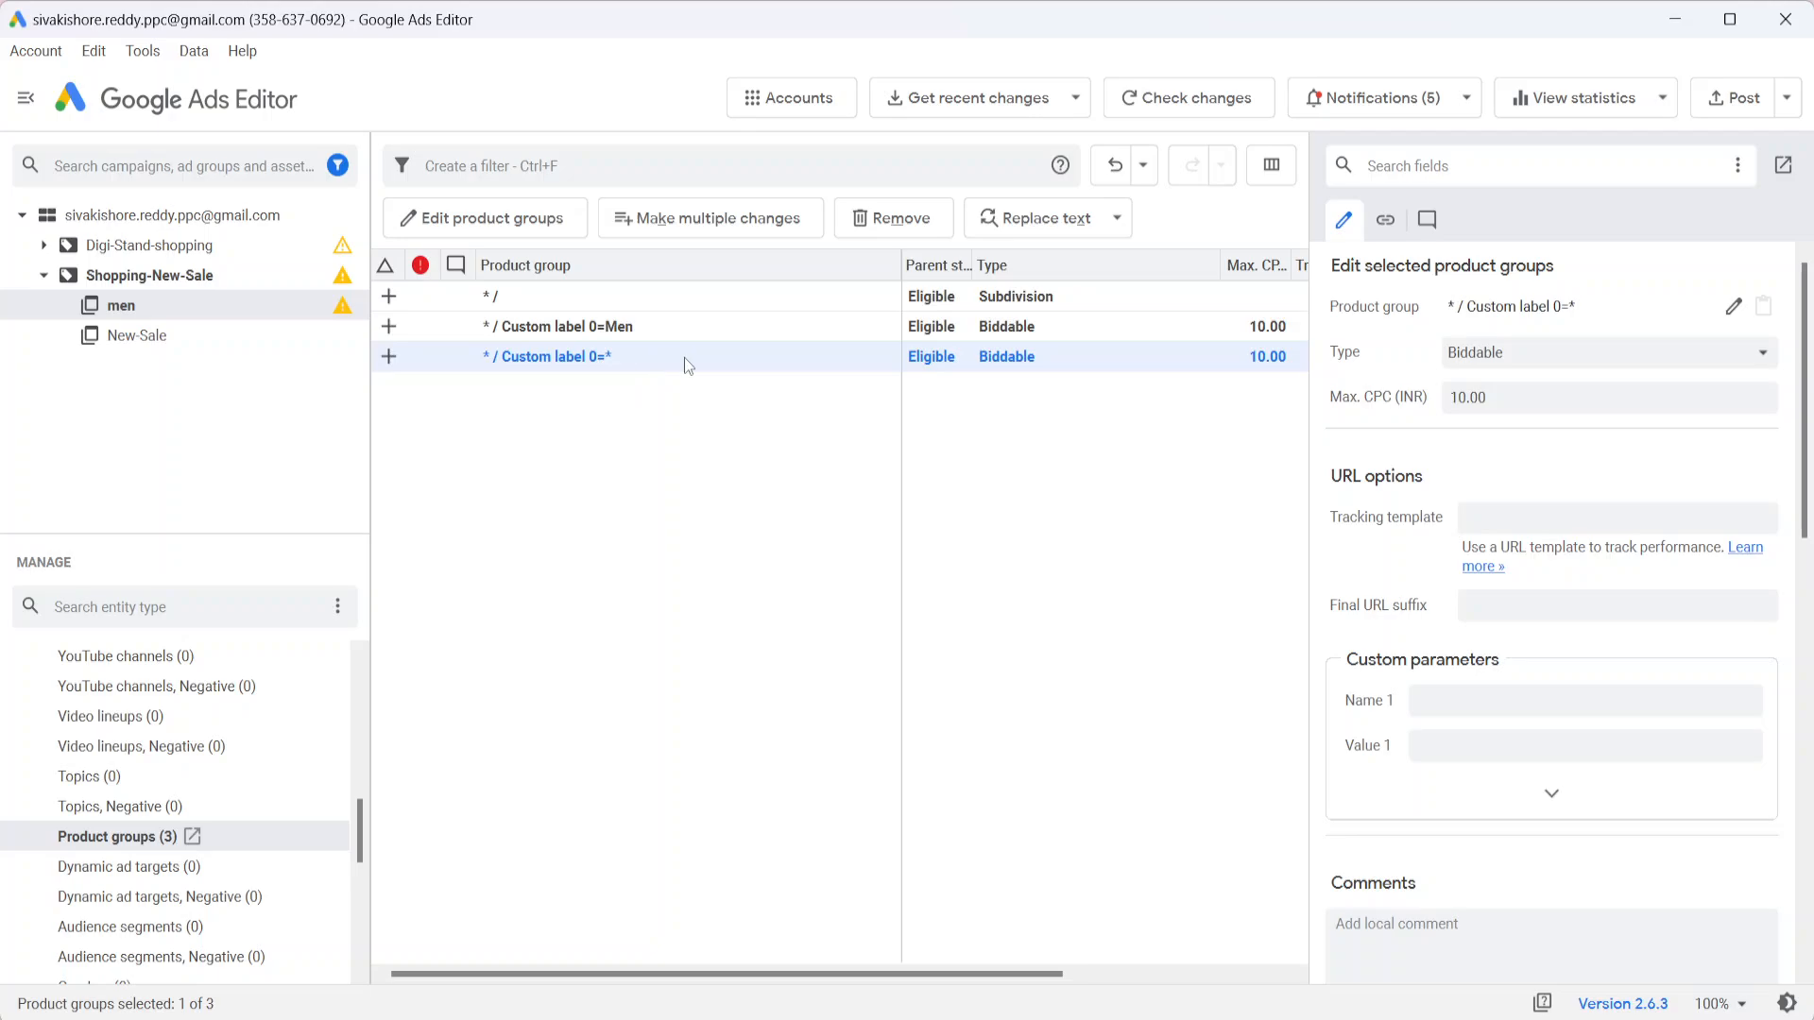
{"action": "left_click", "coordinate": [1498, 355]}
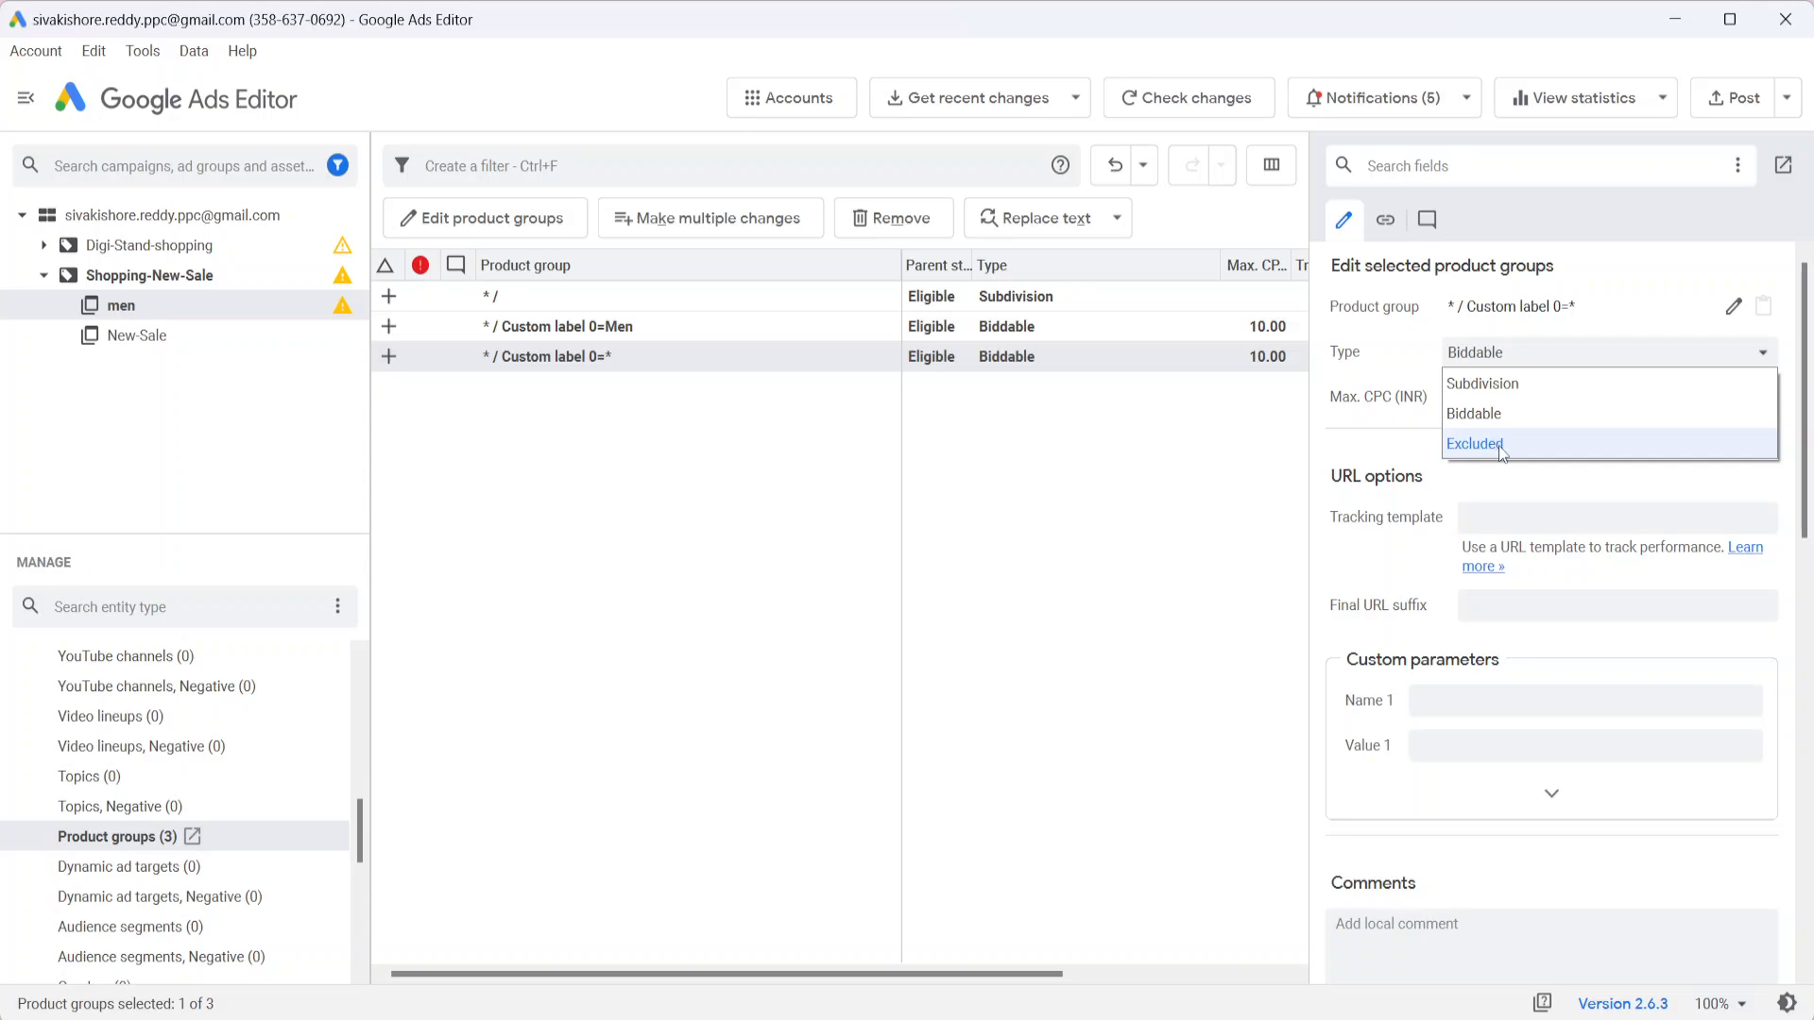
{"action": "left_click", "coordinate": [1474, 443]}
{"action": "left_click", "coordinate": [699, 452]}
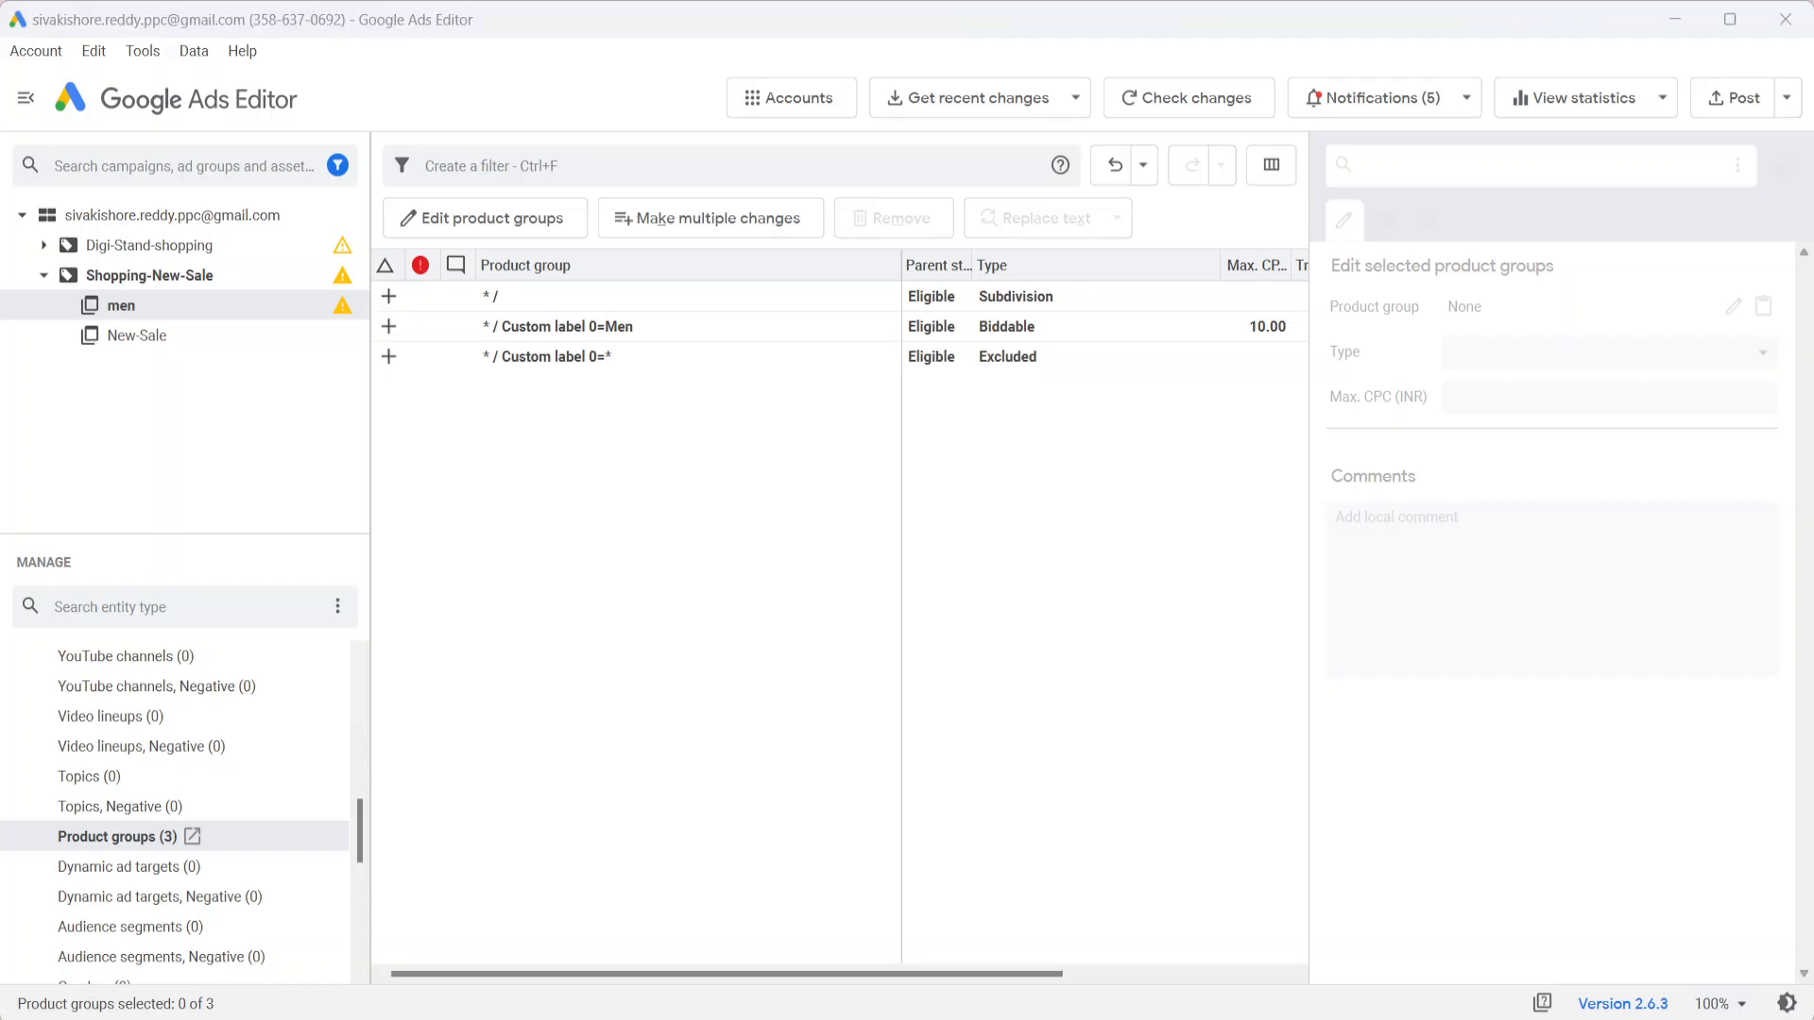
Switch to Google Ads in the browser and review the attributes available for subdividing the sale ad group's All products group
{"action": "key", "text": "alt+Tab"}
{"action": "left_click", "coordinate": [490, 8]}
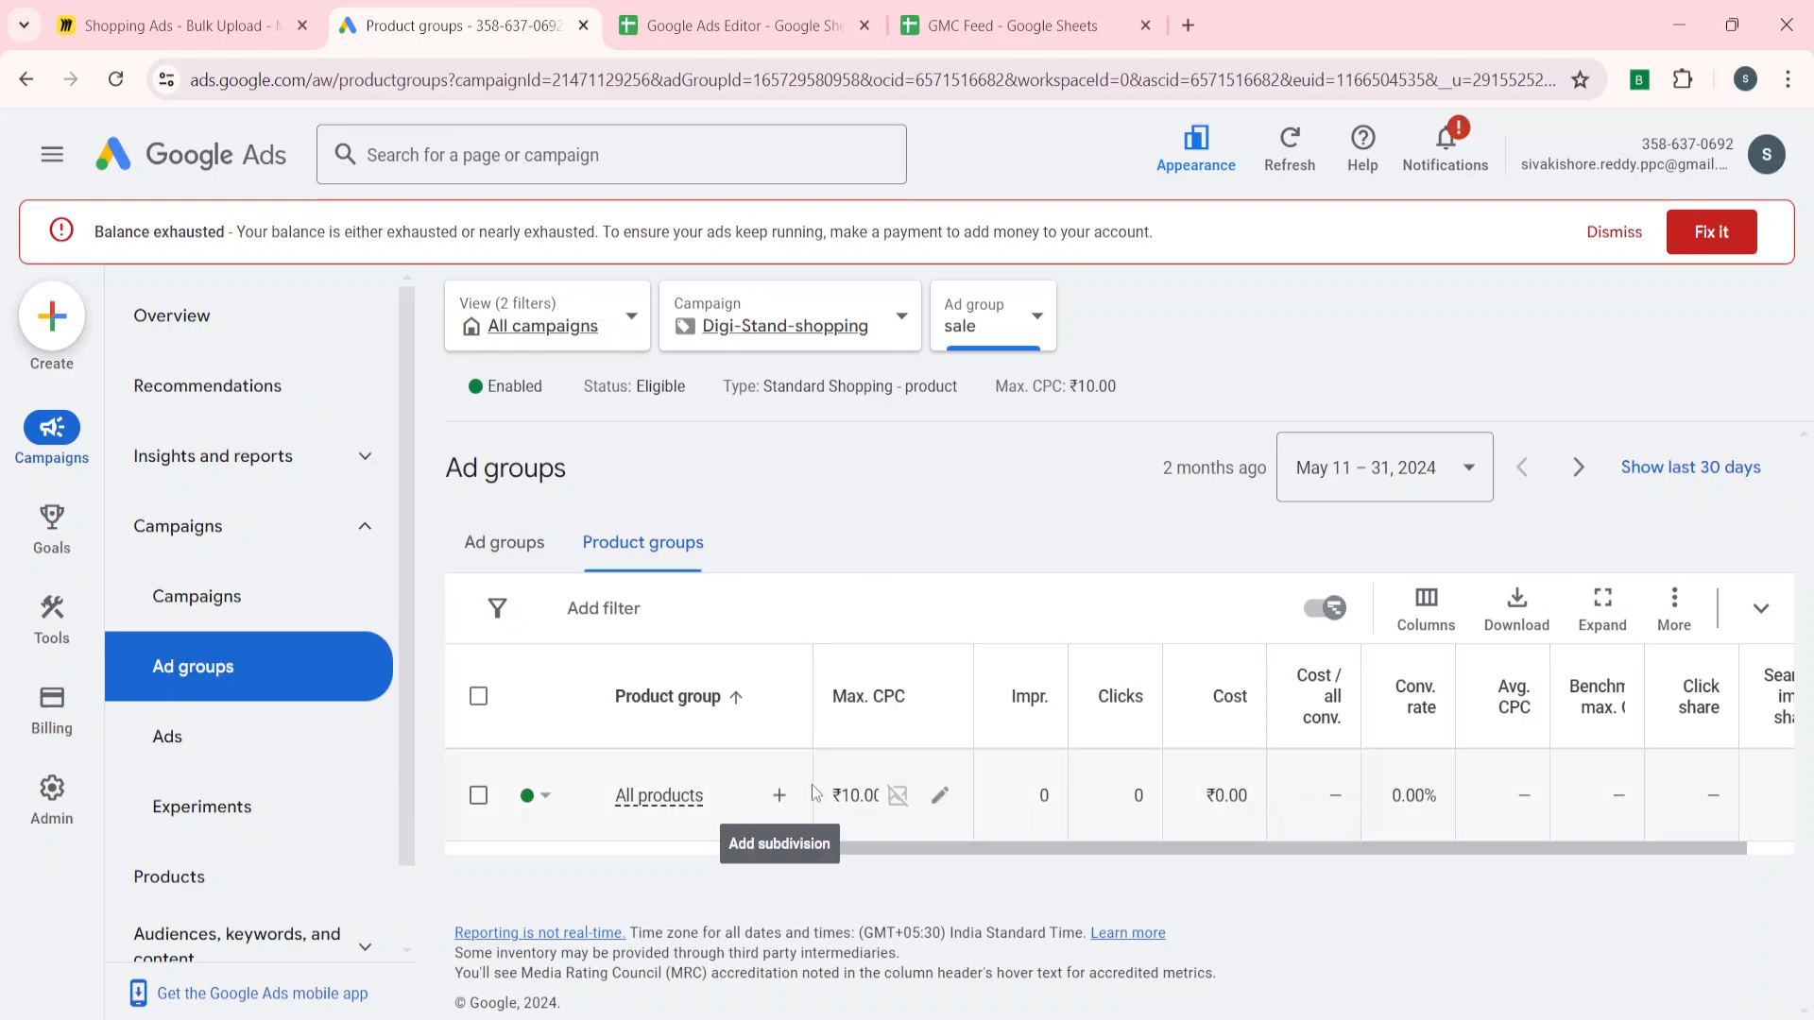
{"action": "left_click", "coordinate": [781, 797]}
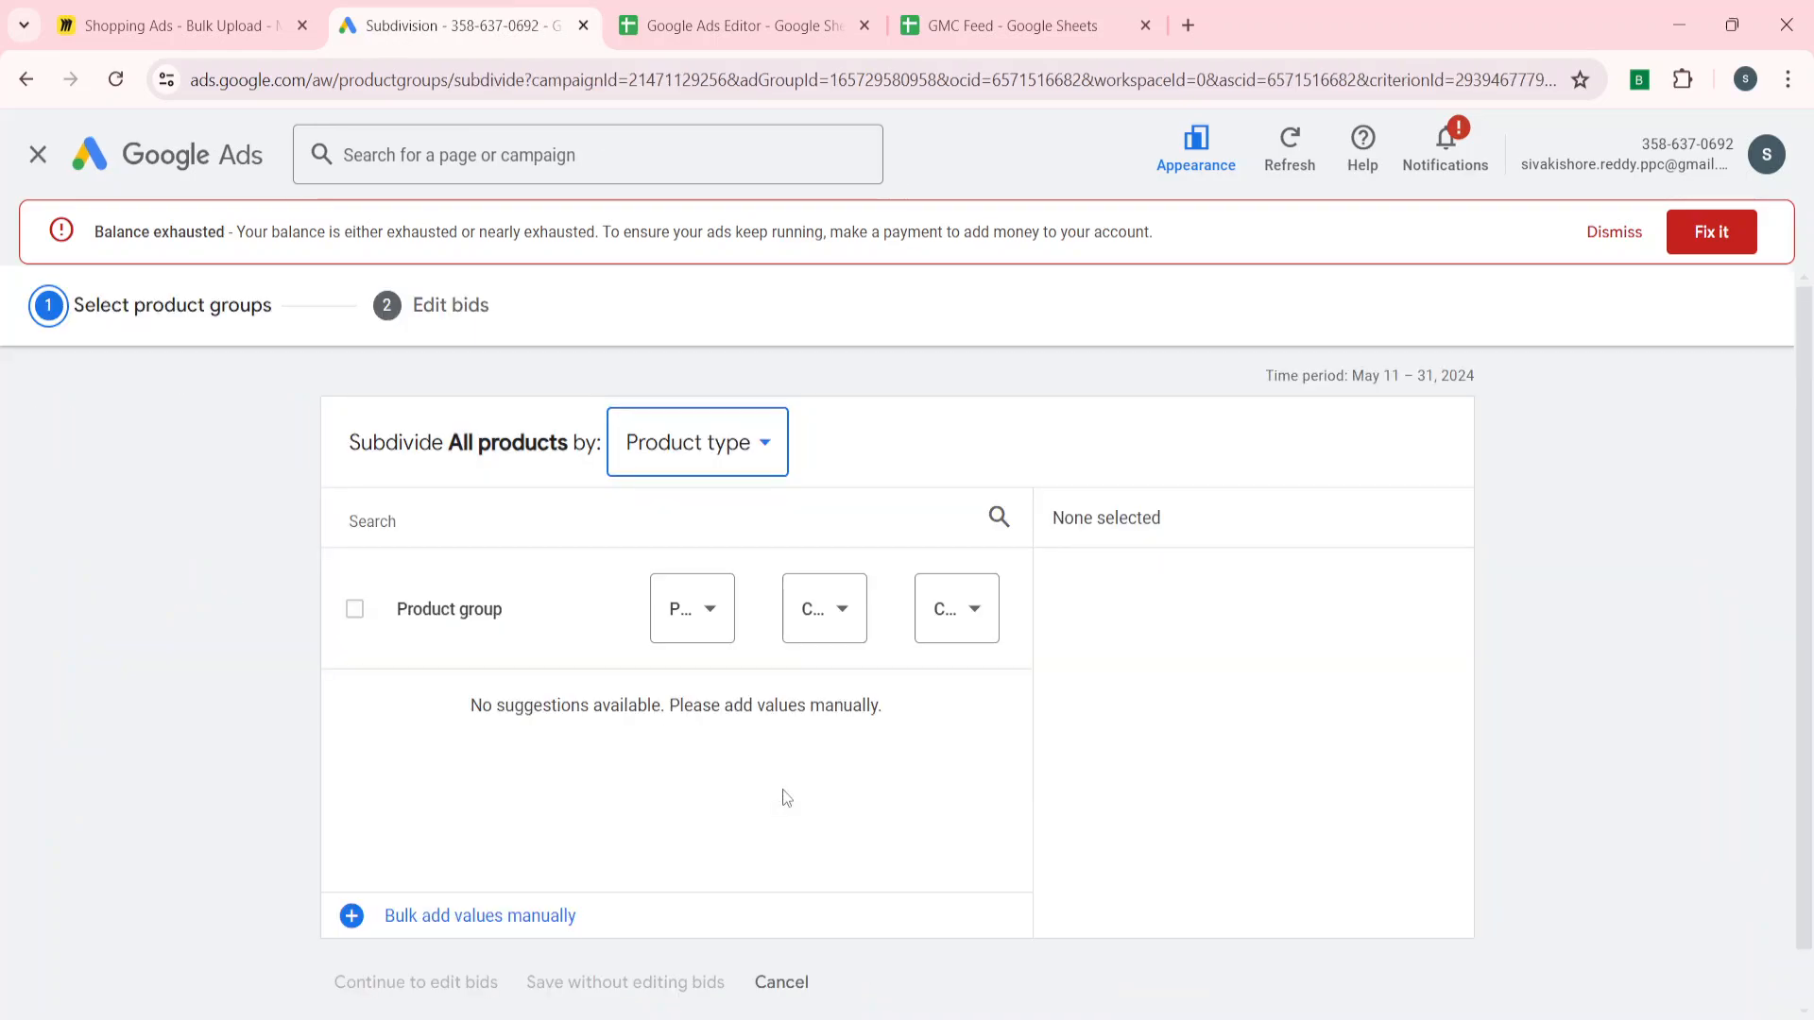
{"action": "left_click", "coordinate": [683, 446]}
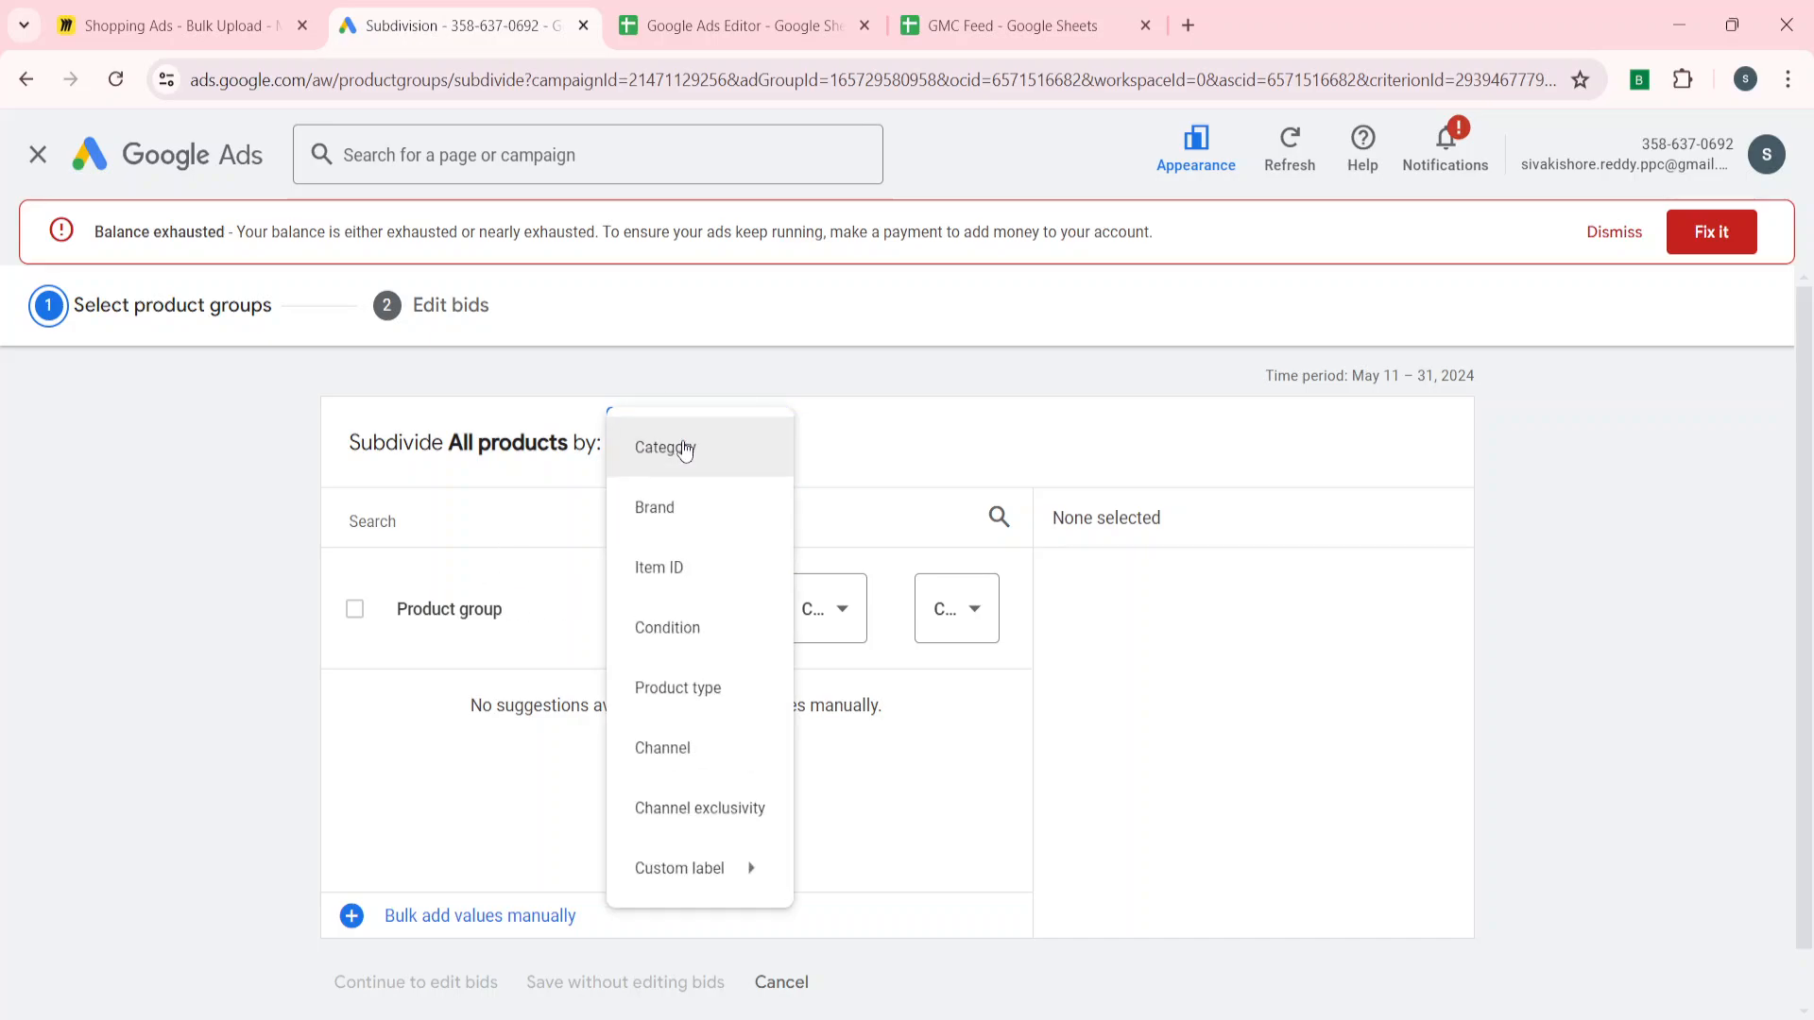
{"action": "left_click", "coordinate": [330, 722]}
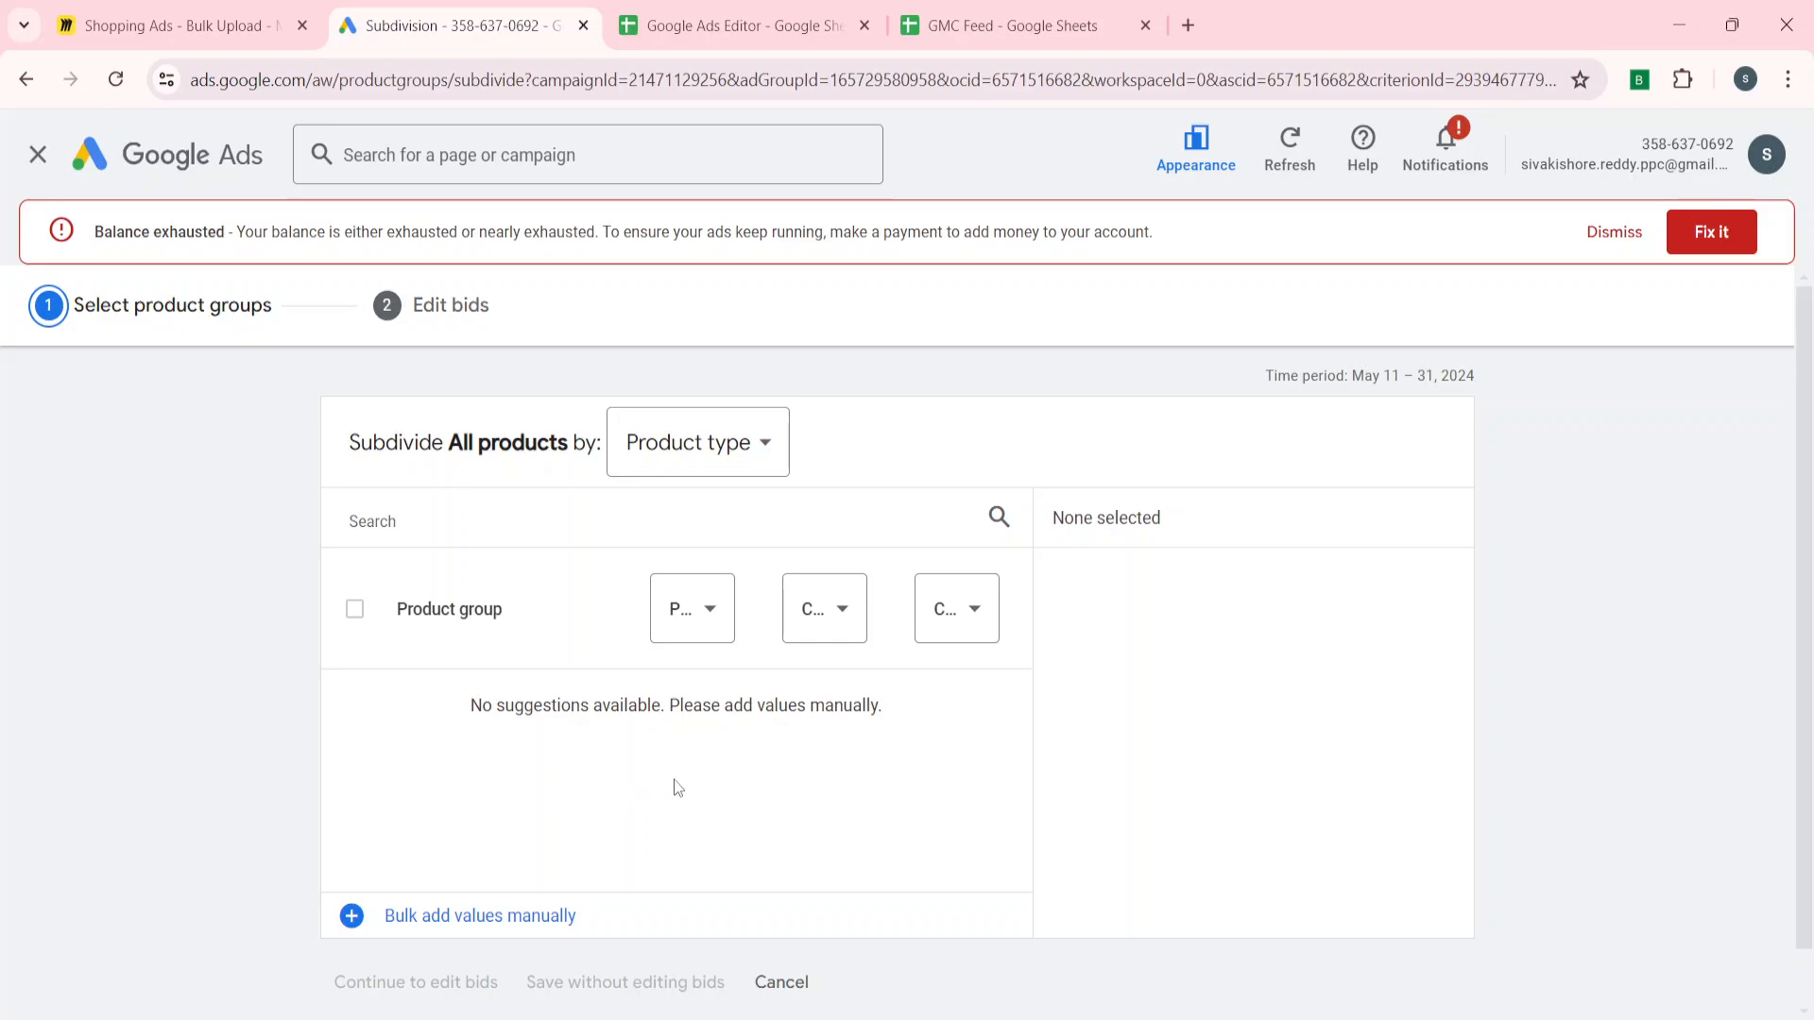
Switch to Google Ads Editor and view the product groups of the top 500 ad group in the Digi-Stand-shopping campaign
{"action": "left_click", "coordinate": [826, 1018]}
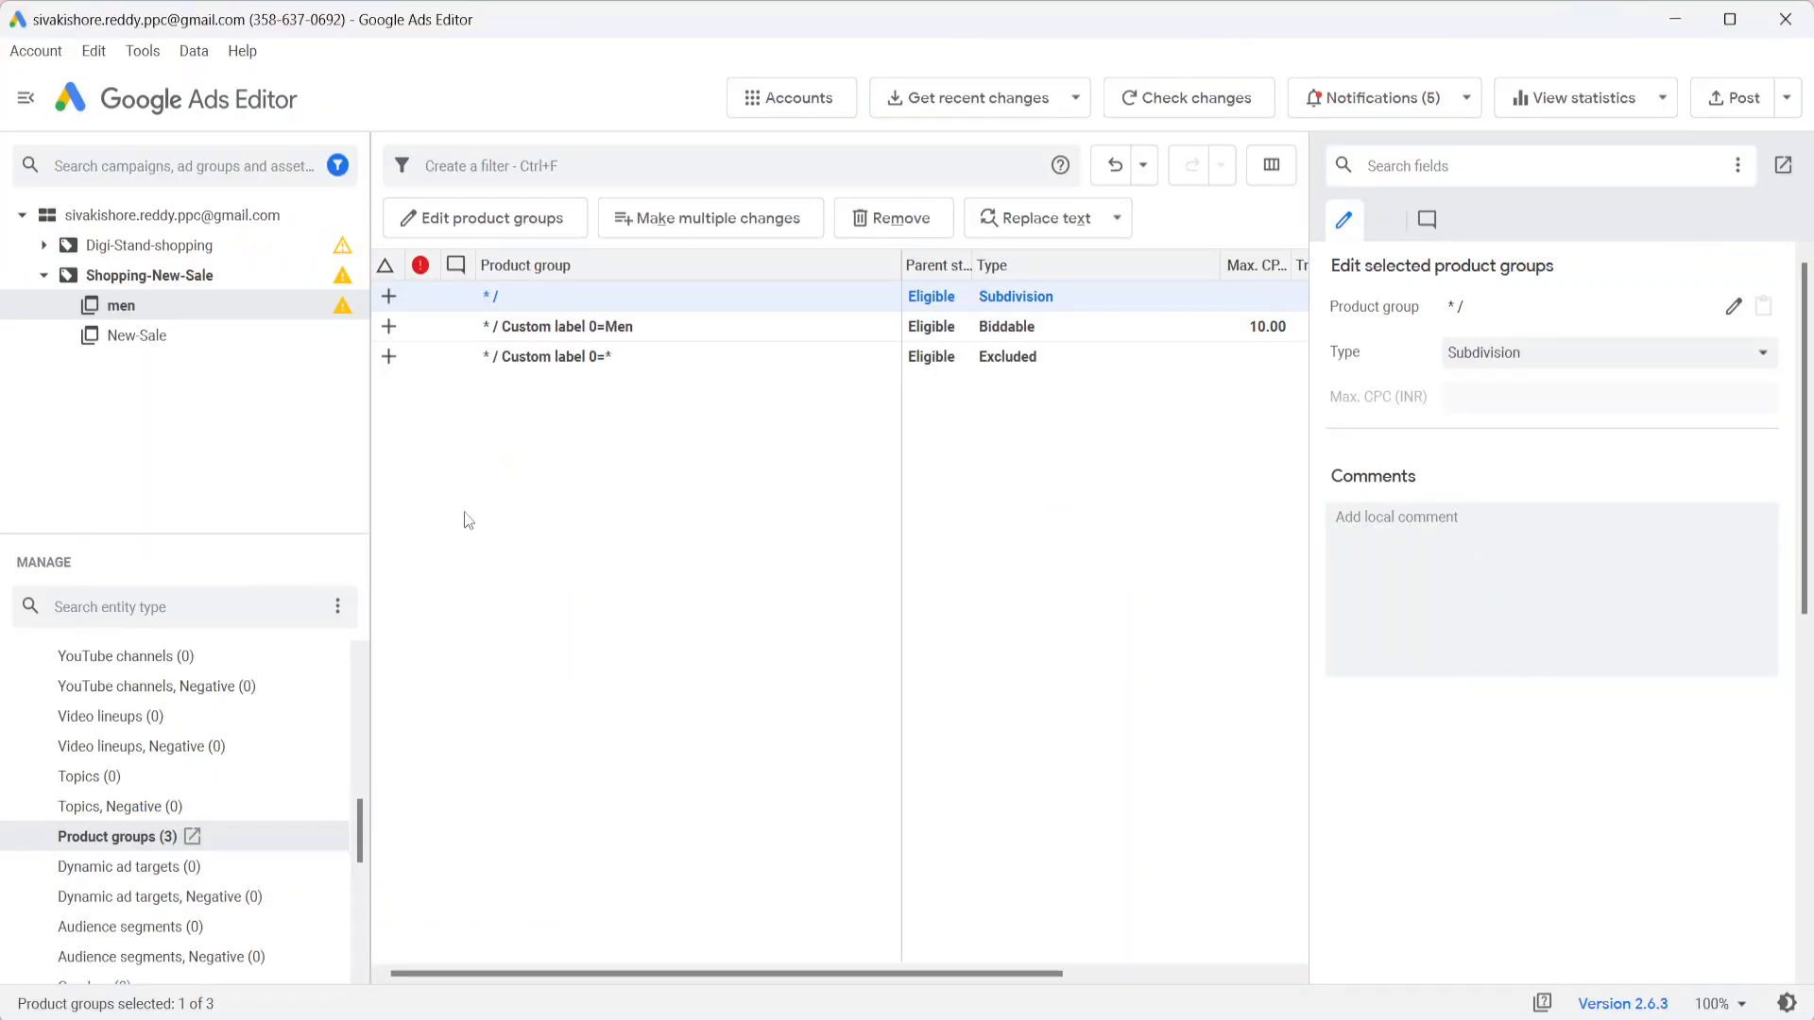
{"action": "scroll", "coordinate": [181, 740], "scroll_direction": "up", "scroll_amount": 5}
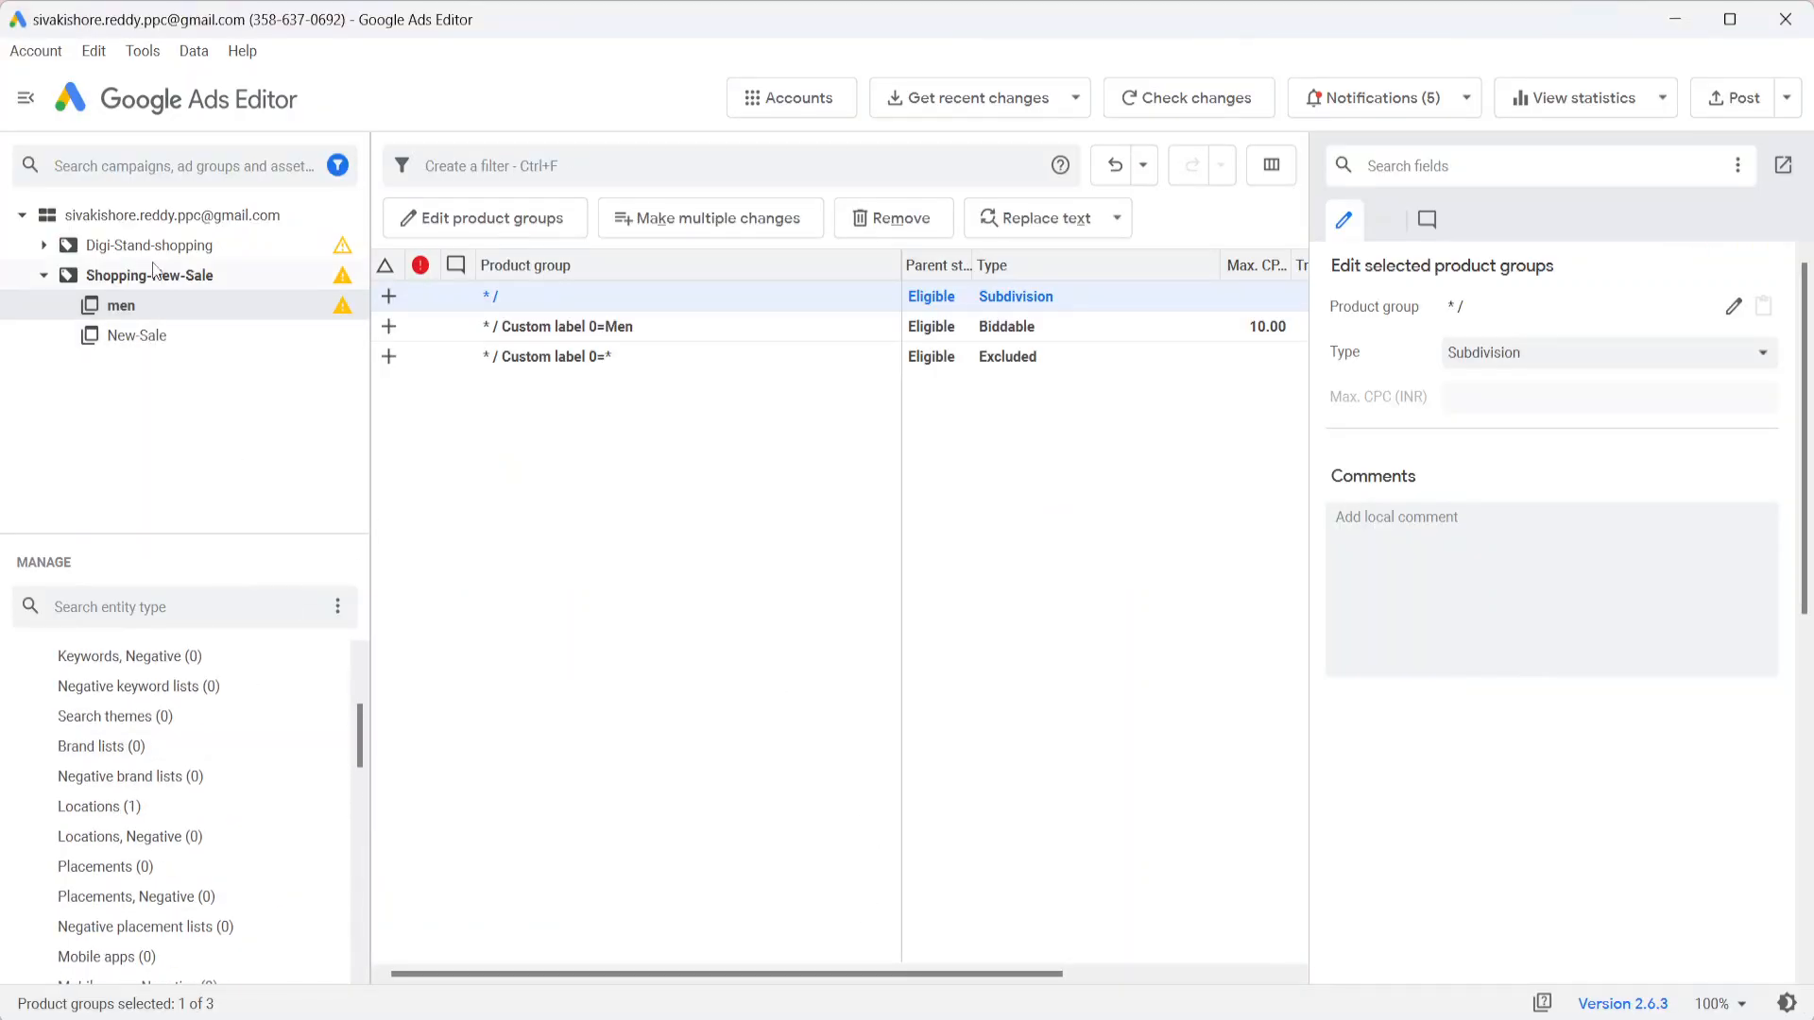
{"action": "left_click", "coordinate": [43, 245]}
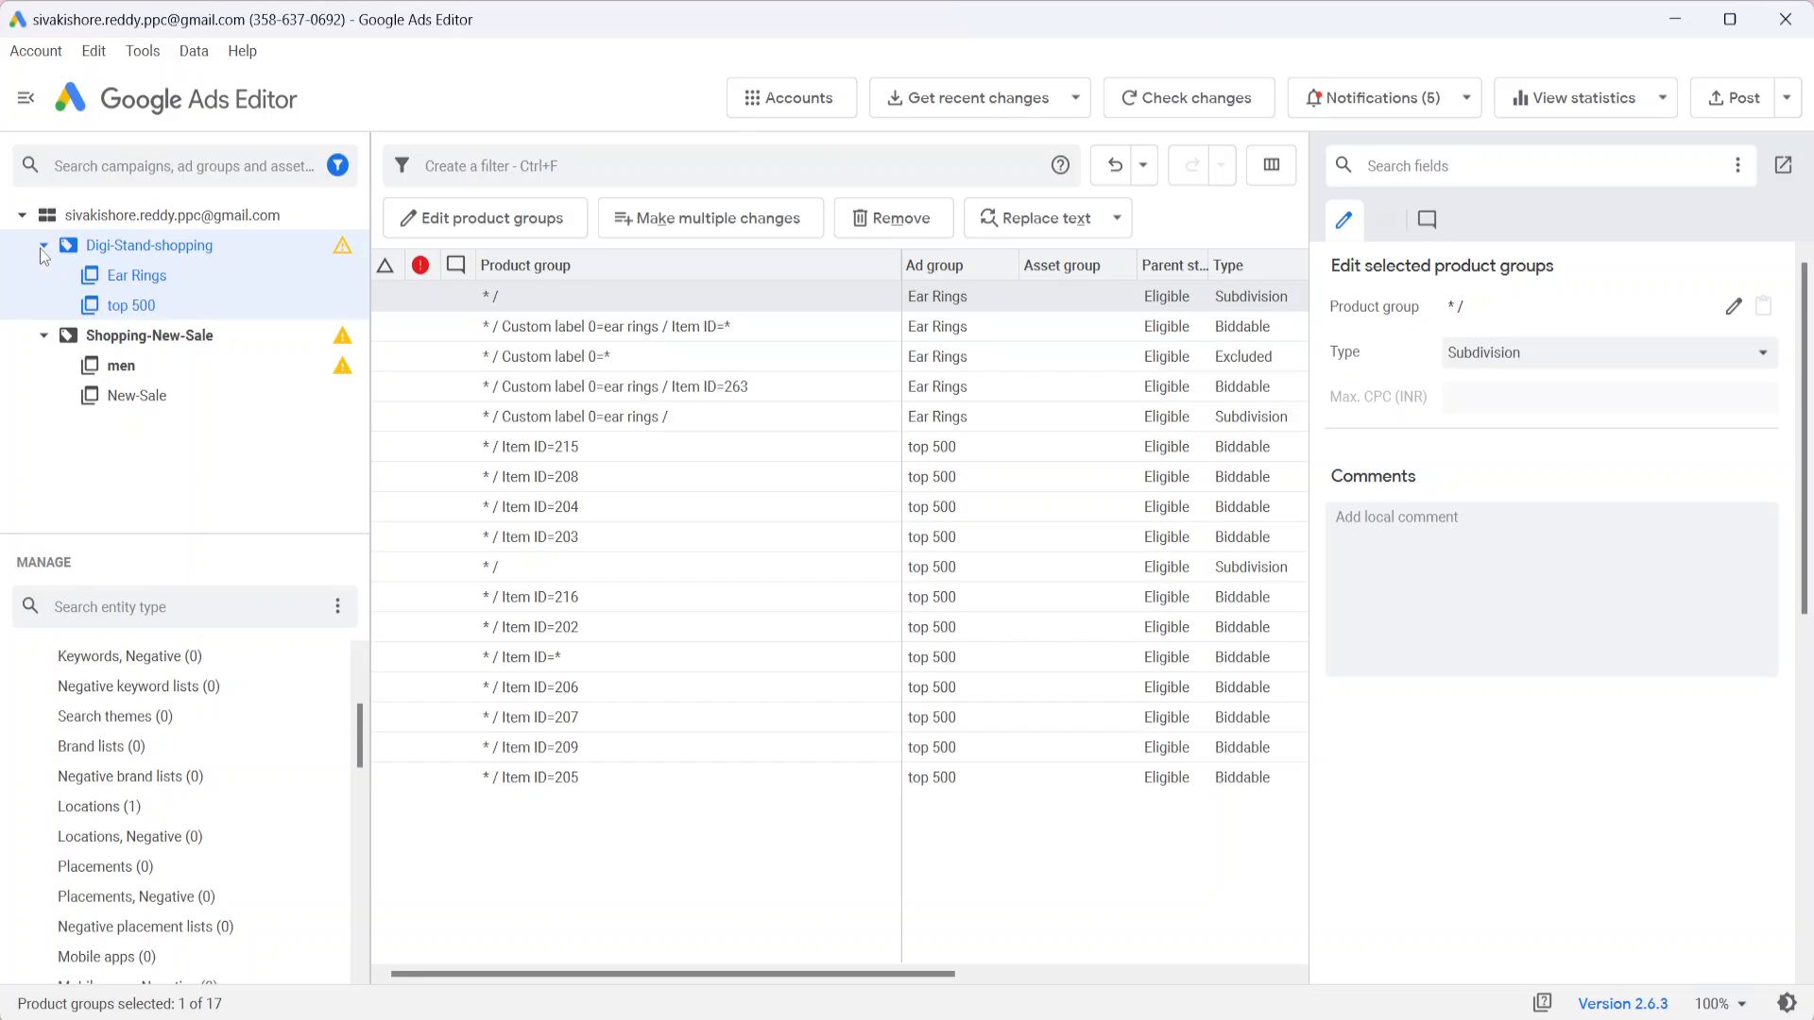
{"action": "left_click", "coordinate": [140, 317]}
{"action": "scroll", "coordinate": [150, 801], "scroll_direction": "up", "scroll_amount": 3}
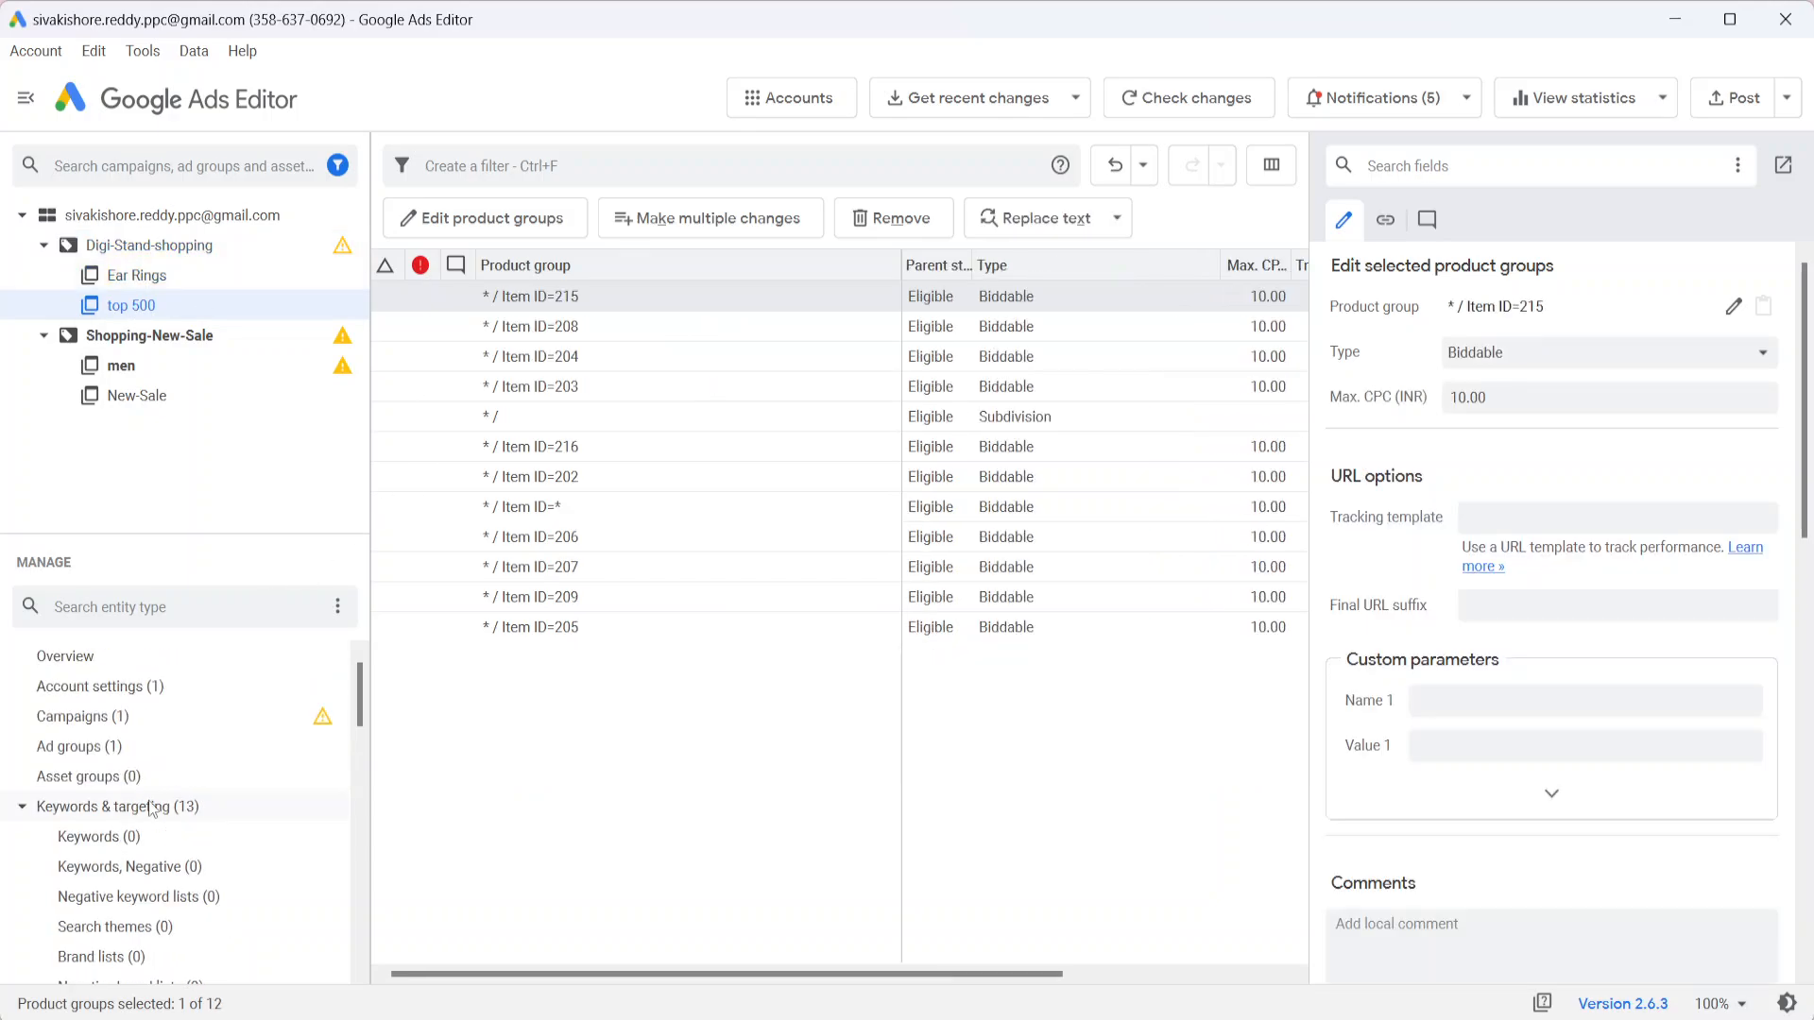
Add an ad group named 10 to the Shopping-New-Sale campaign
{"action": "left_click", "coordinate": [144, 338]}
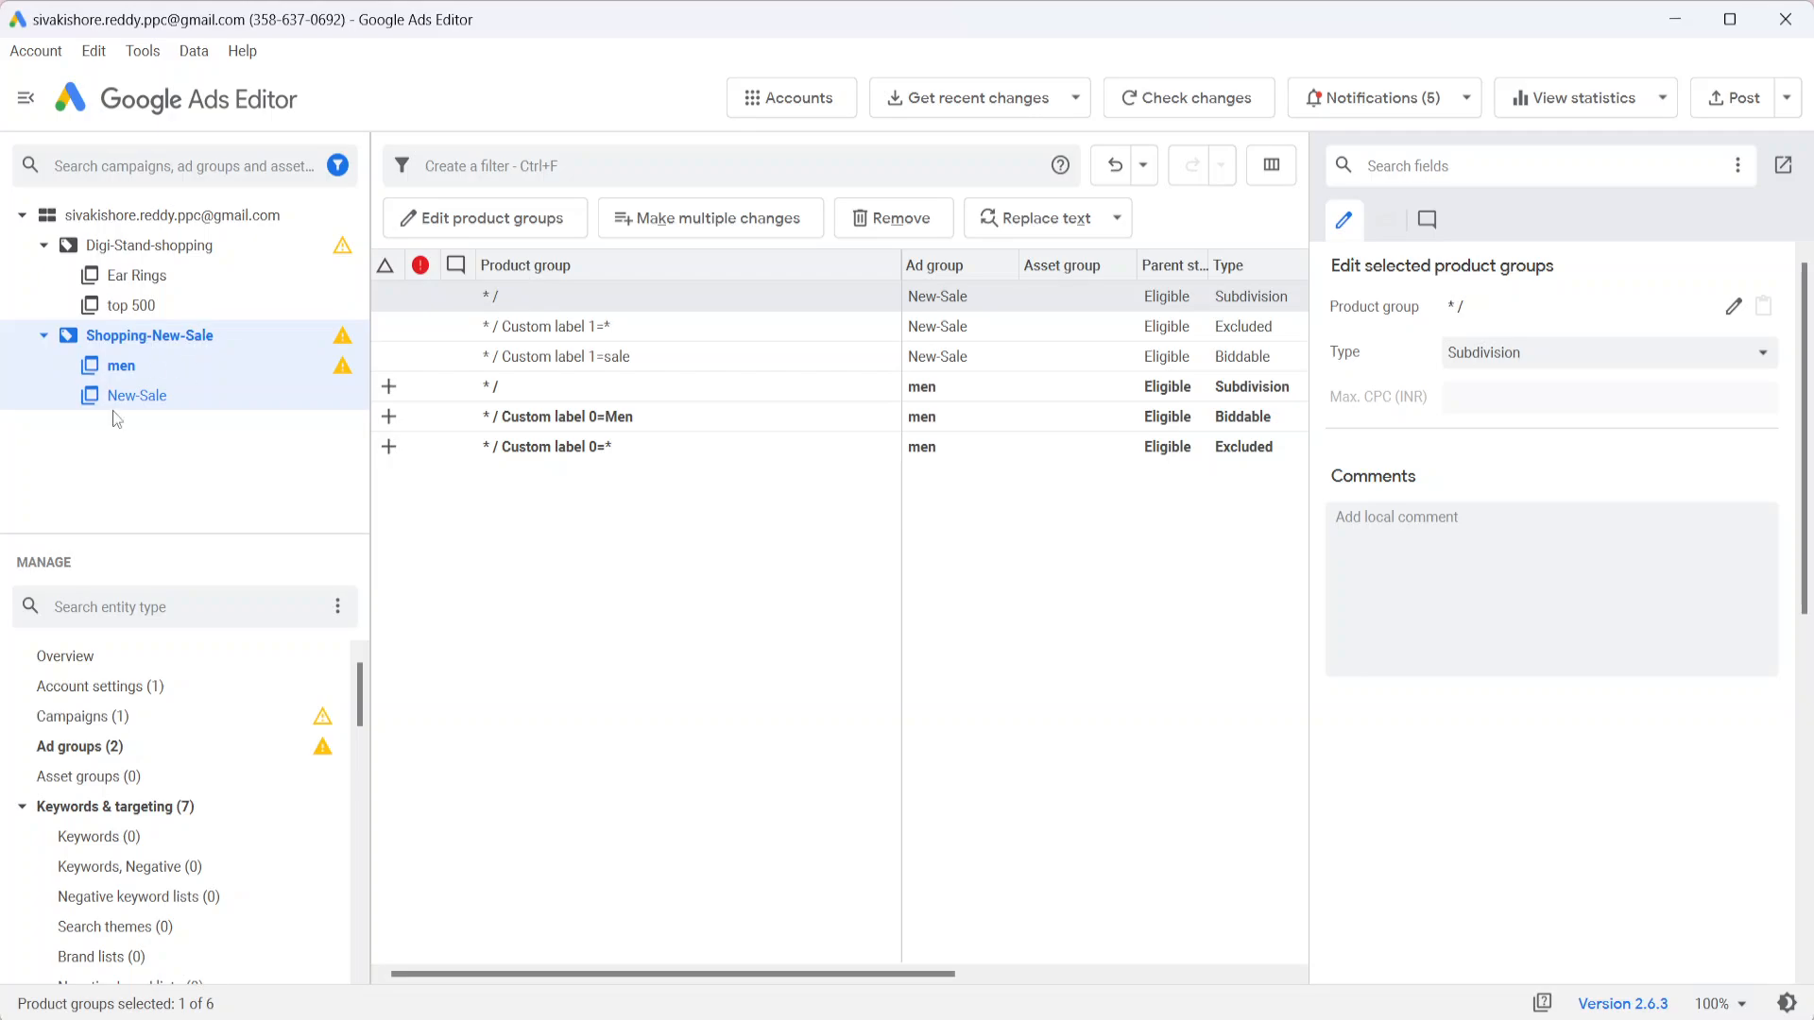
{"action": "left_click", "coordinate": [118, 745]}
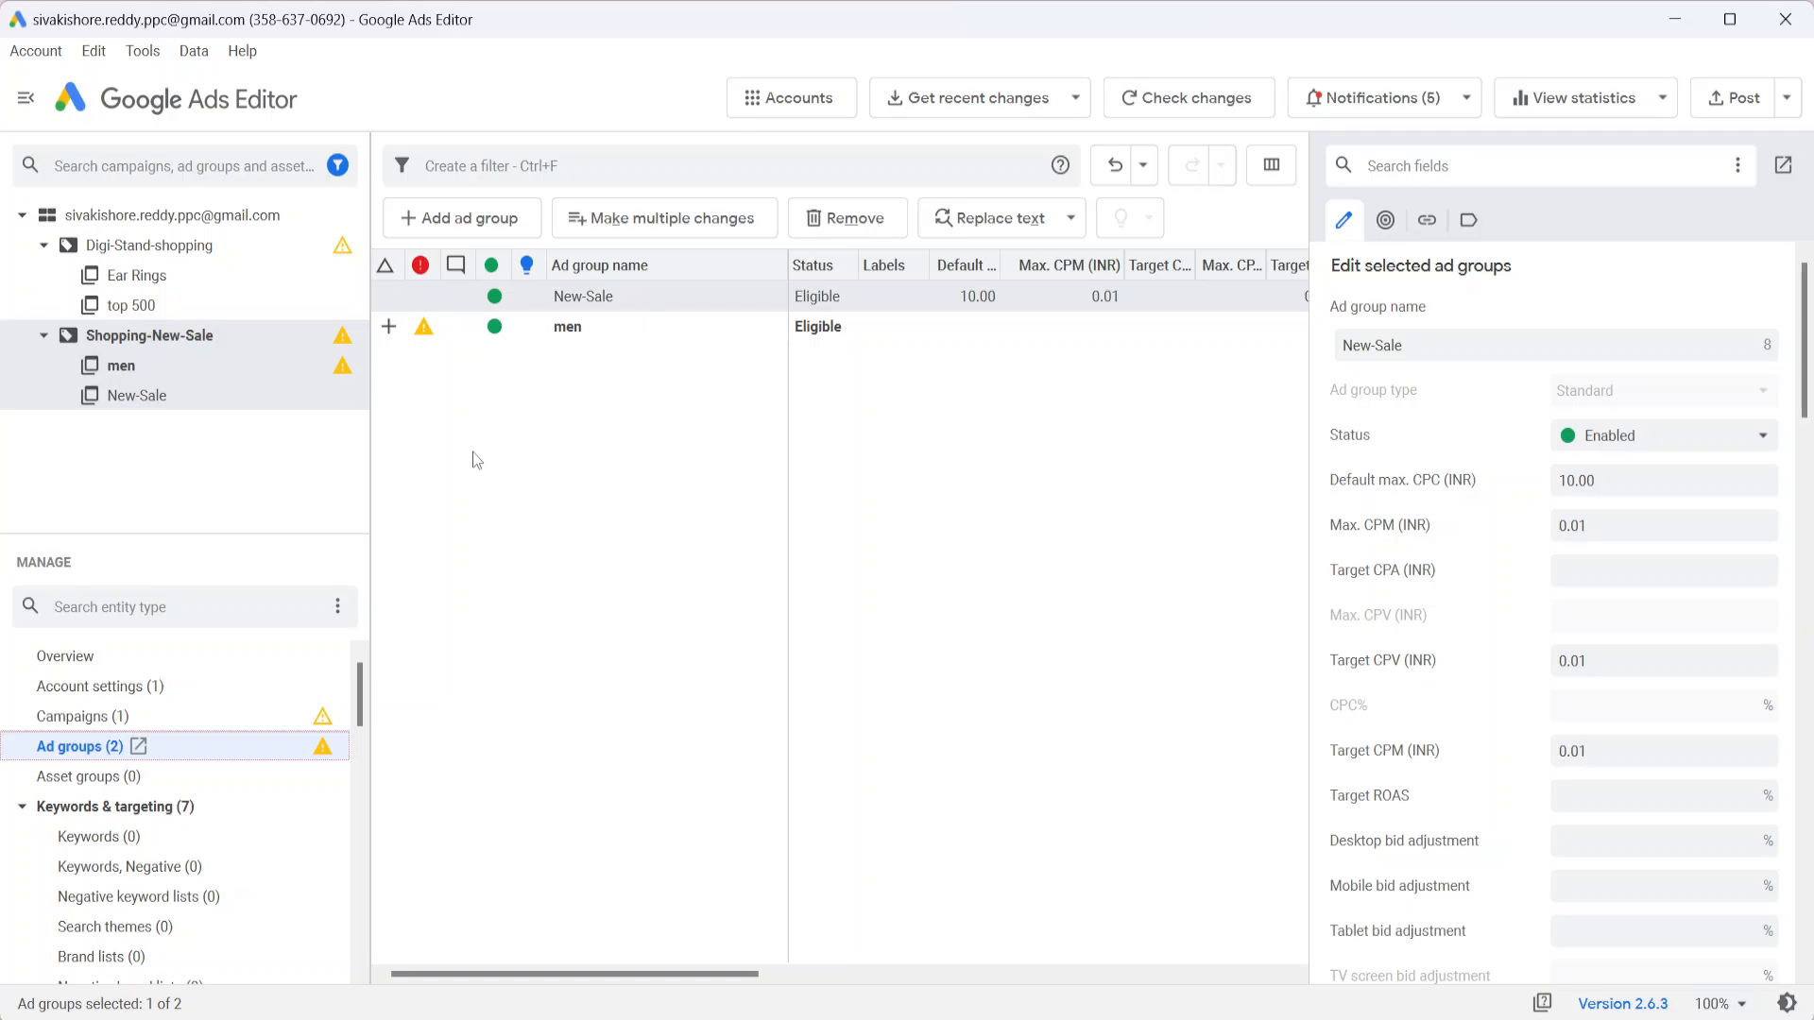
{"action": "left_click", "coordinate": [446, 218]}
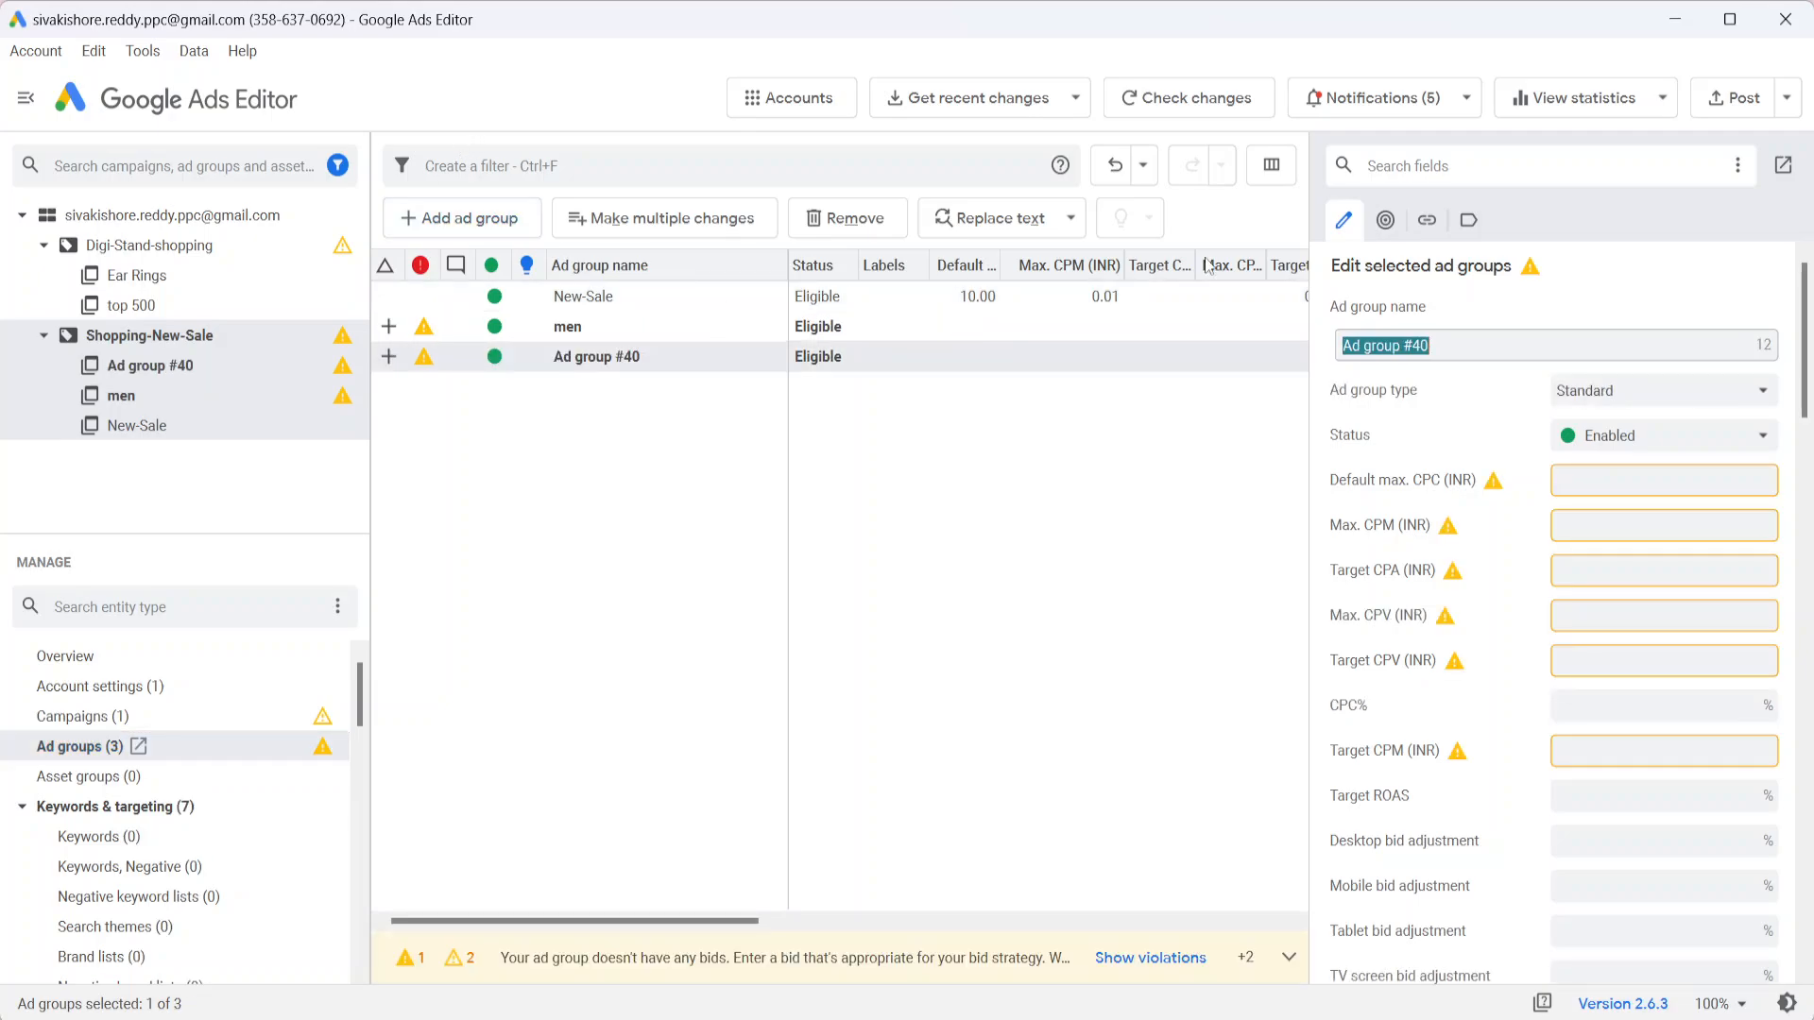
{"action": "key", "text": "BackSpace"}
{"action": "type", "text": "10"}
{"action": "key", "text": "Return"}
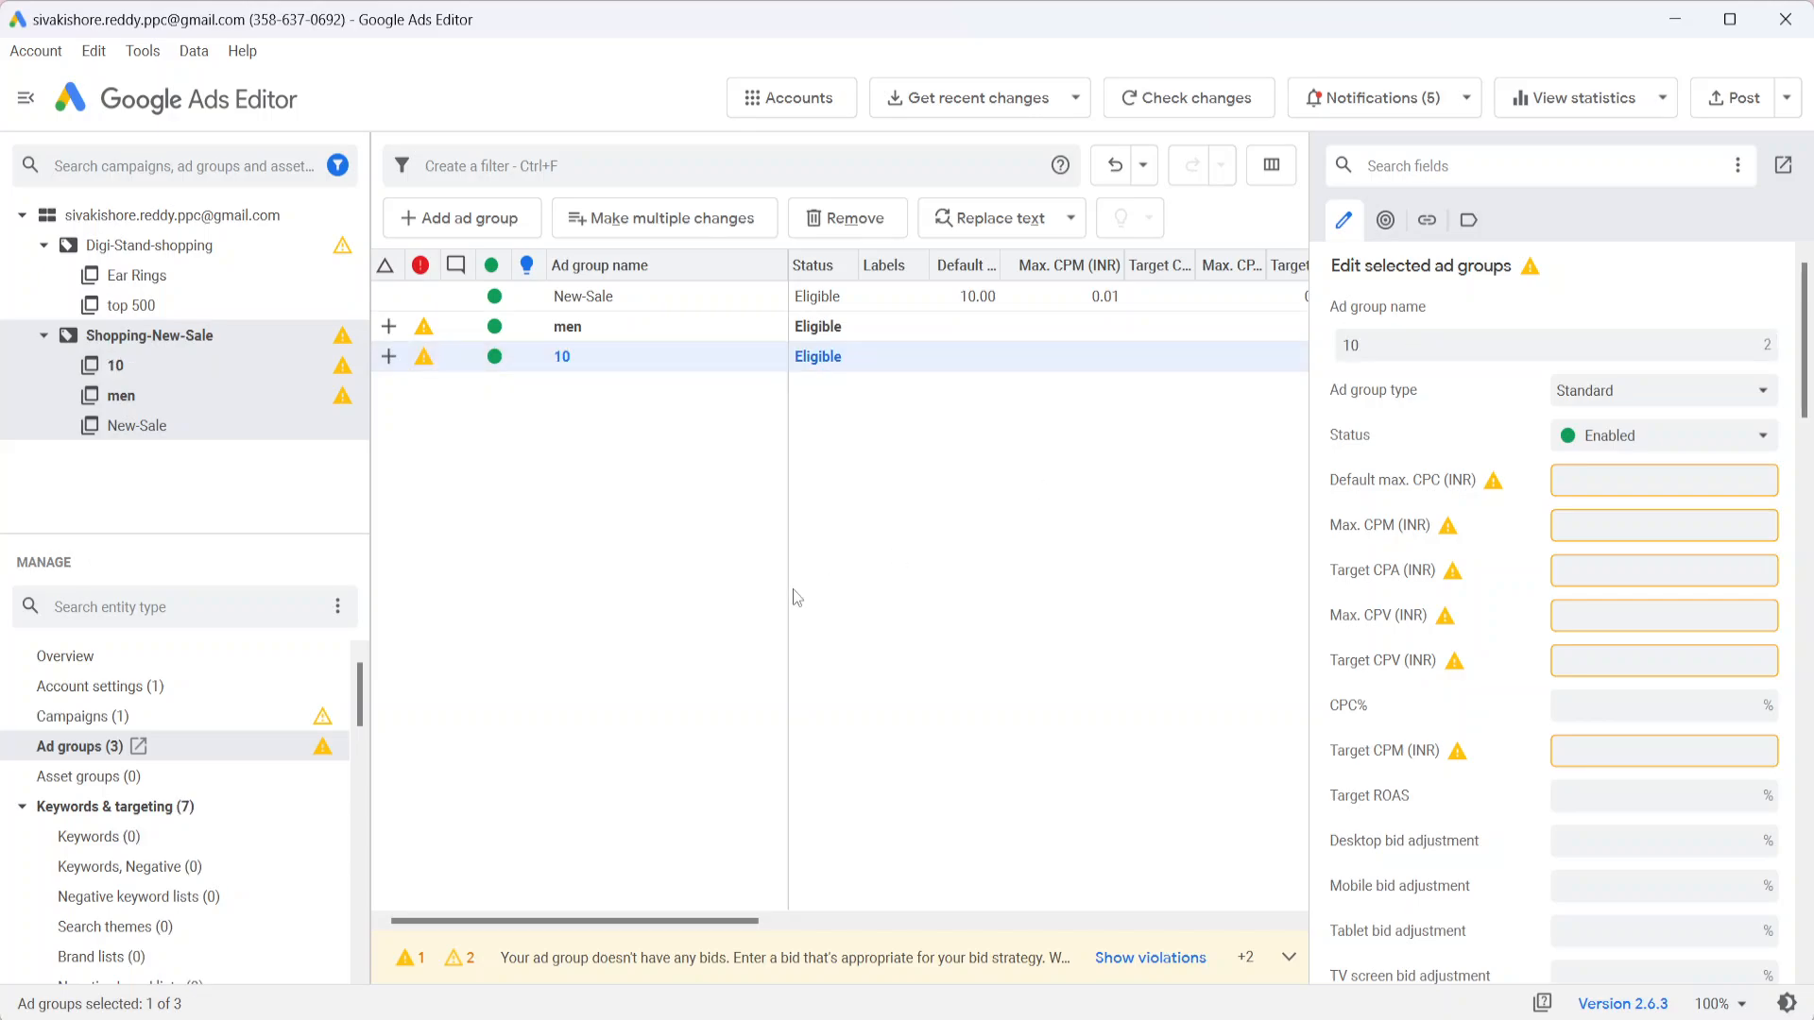
{"action": "left_click", "coordinate": [792, 588]}
{"action": "left_click", "coordinate": [543, 360]}
{"action": "double_click", "coordinate": [544, 358]}
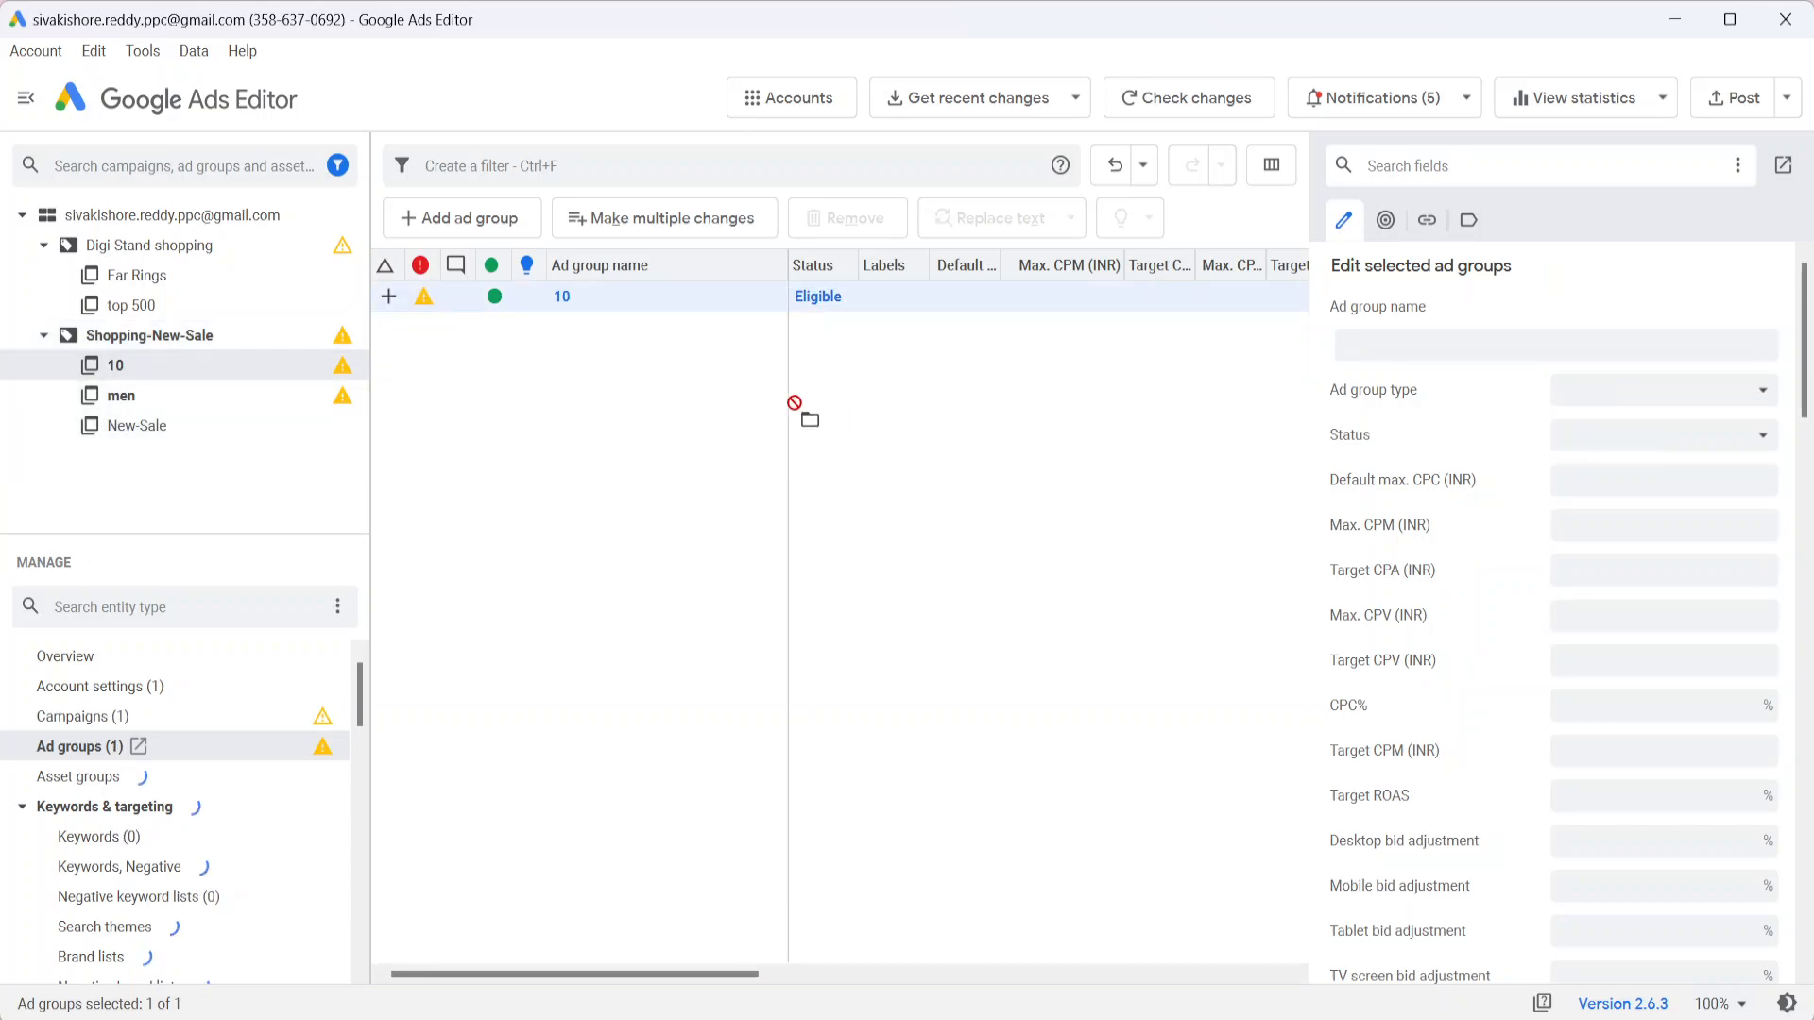
Look through the ad groups of the Shopping-New-Sale campaign and the top 500 and New-Sale ad groups
{"action": "double_click", "coordinate": [204, 337]}
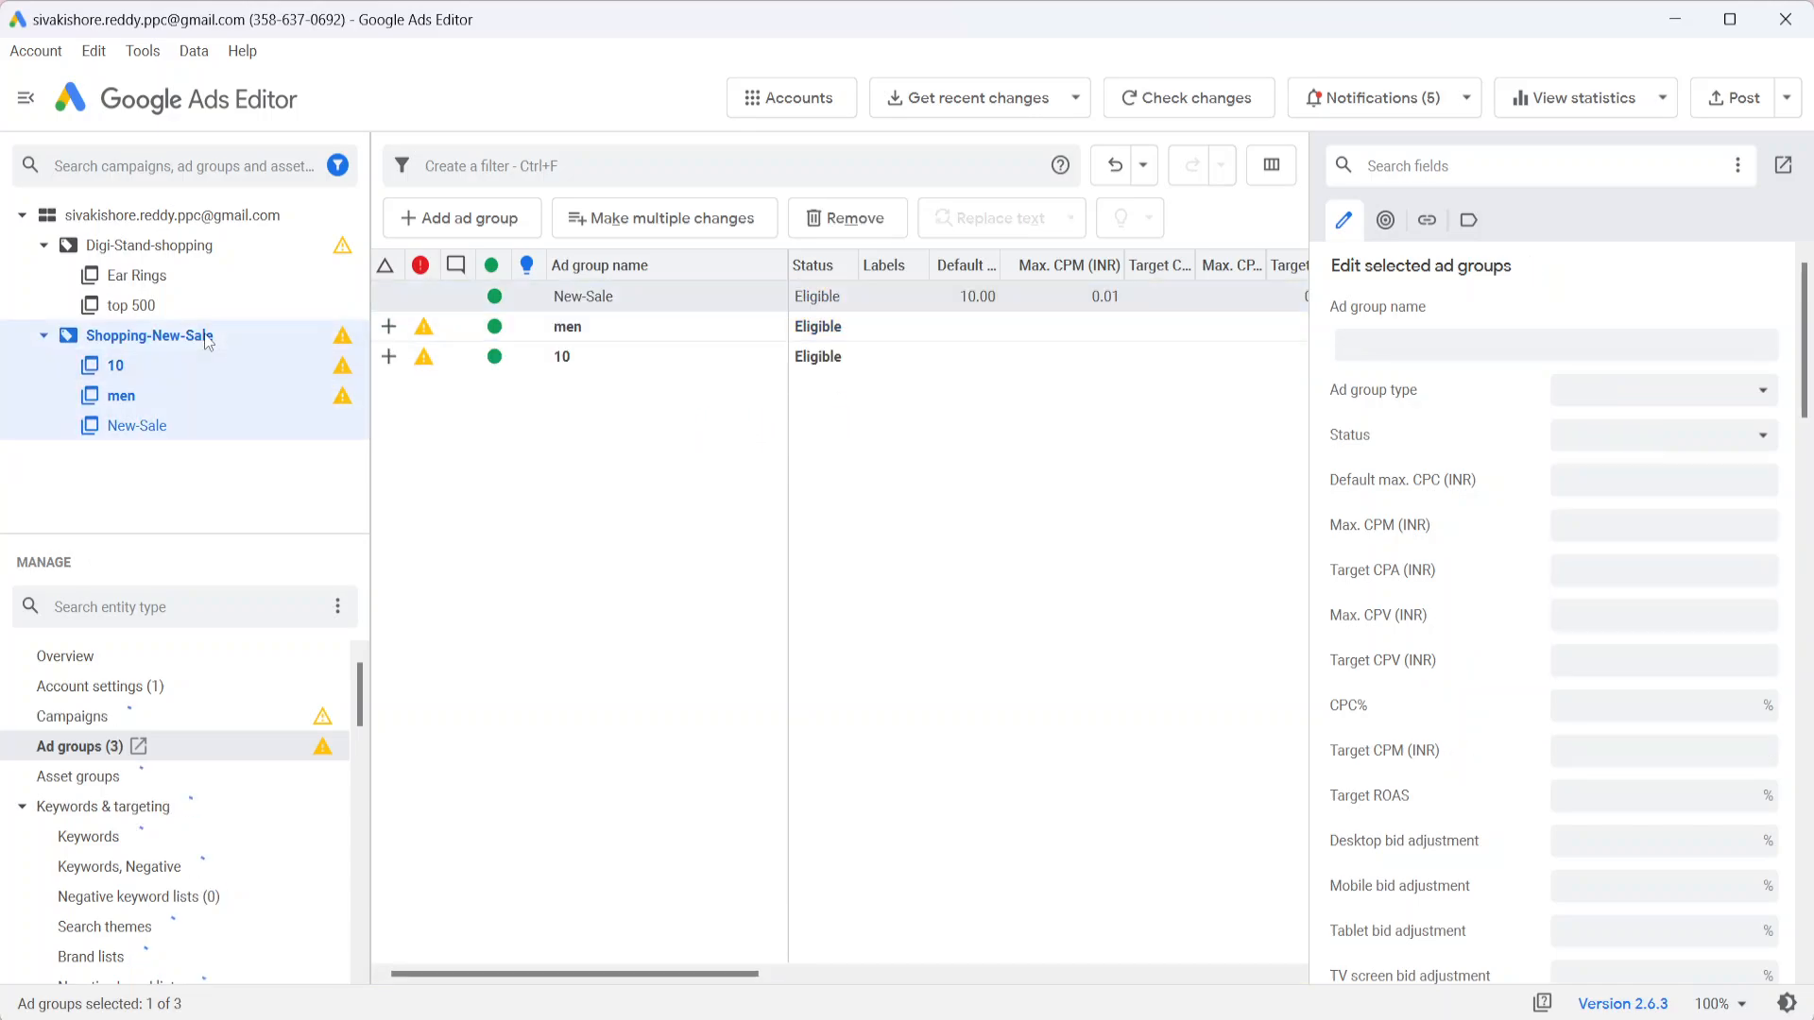
{"action": "left_click", "coordinate": [44, 336]}
{"action": "left_click", "coordinate": [194, 306]}
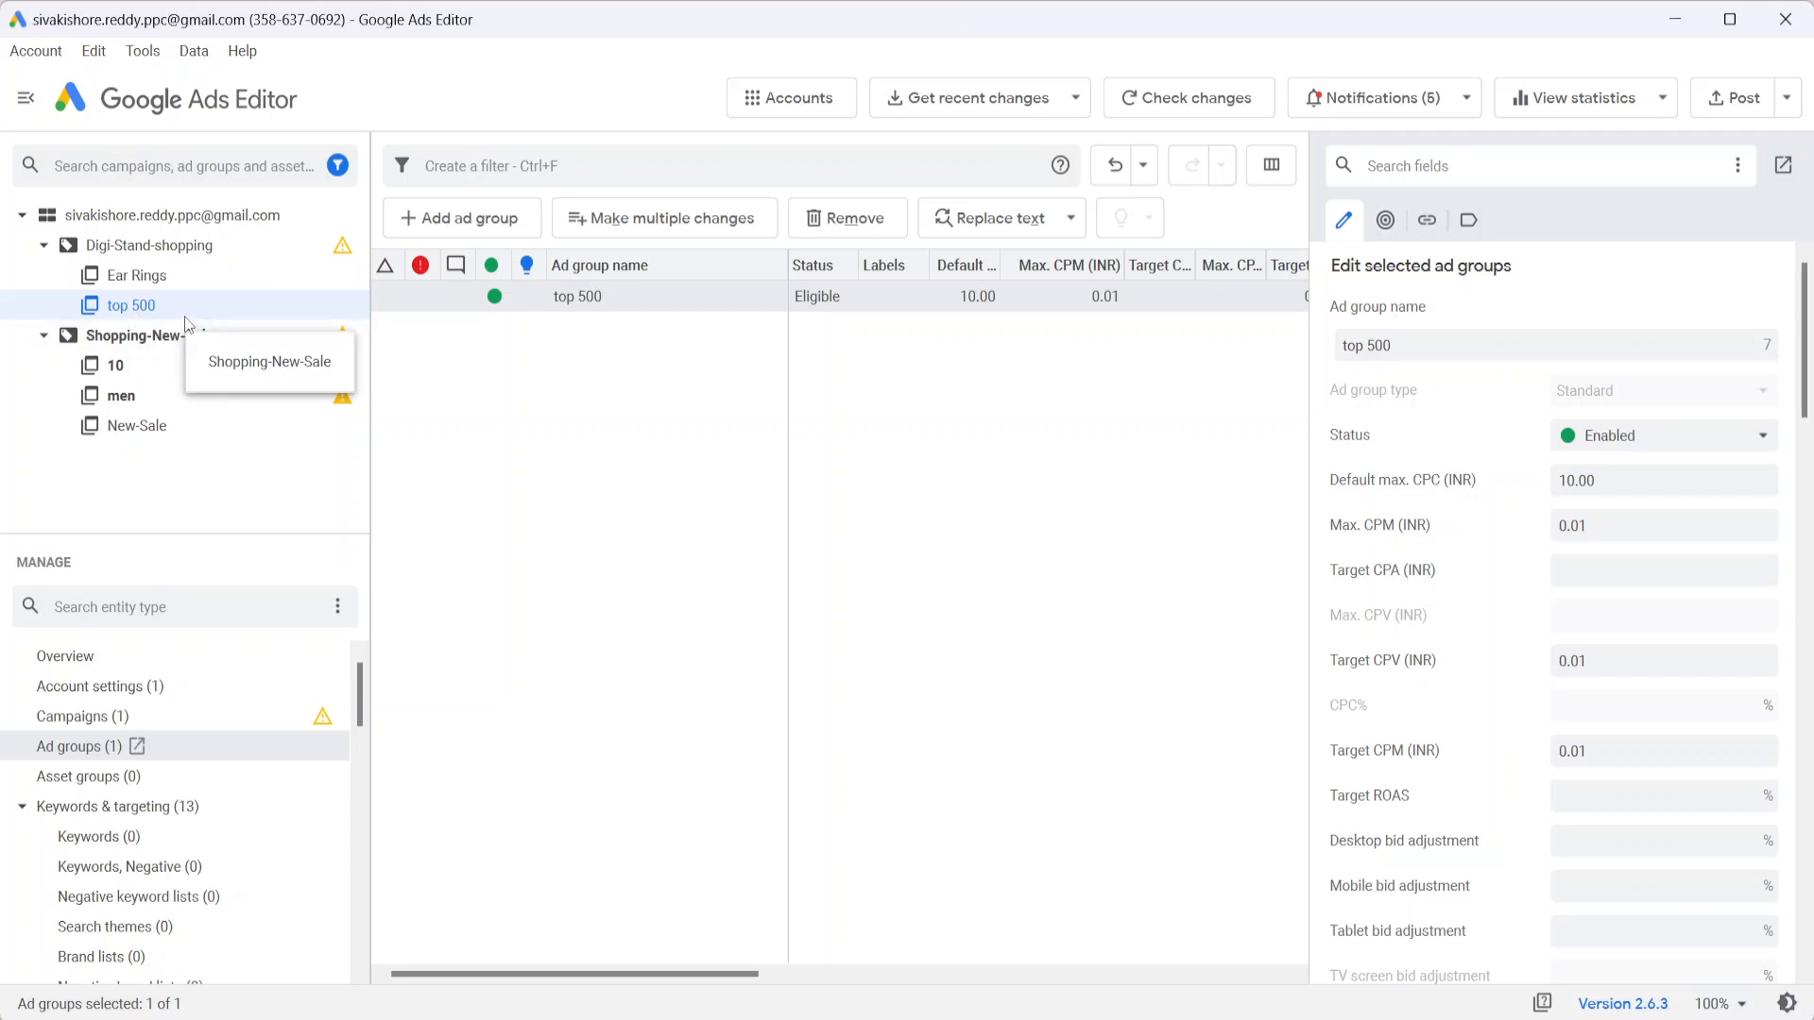
{"action": "left_click", "coordinate": [111, 424]}
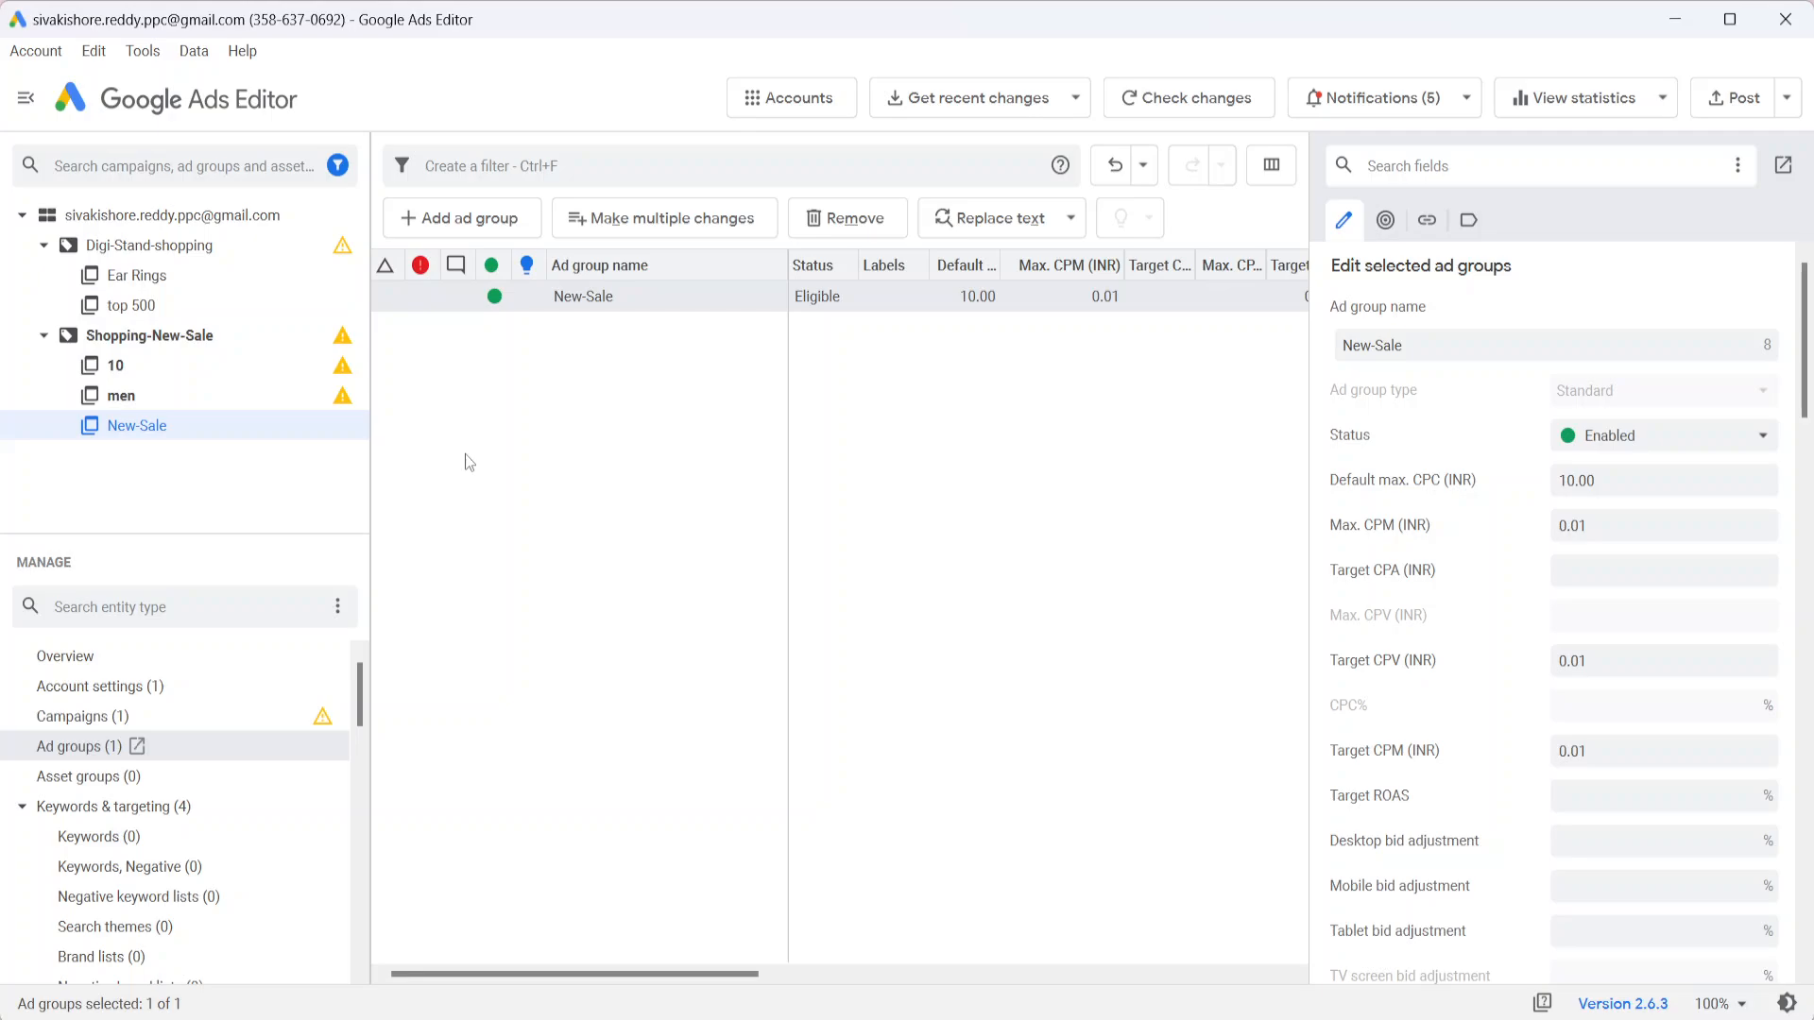
Find the top 500 ad group's product groups by filtering the entity types for "pro", and copy the Item ID=203 product group
{"action": "left_click", "coordinate": [131, 306]}
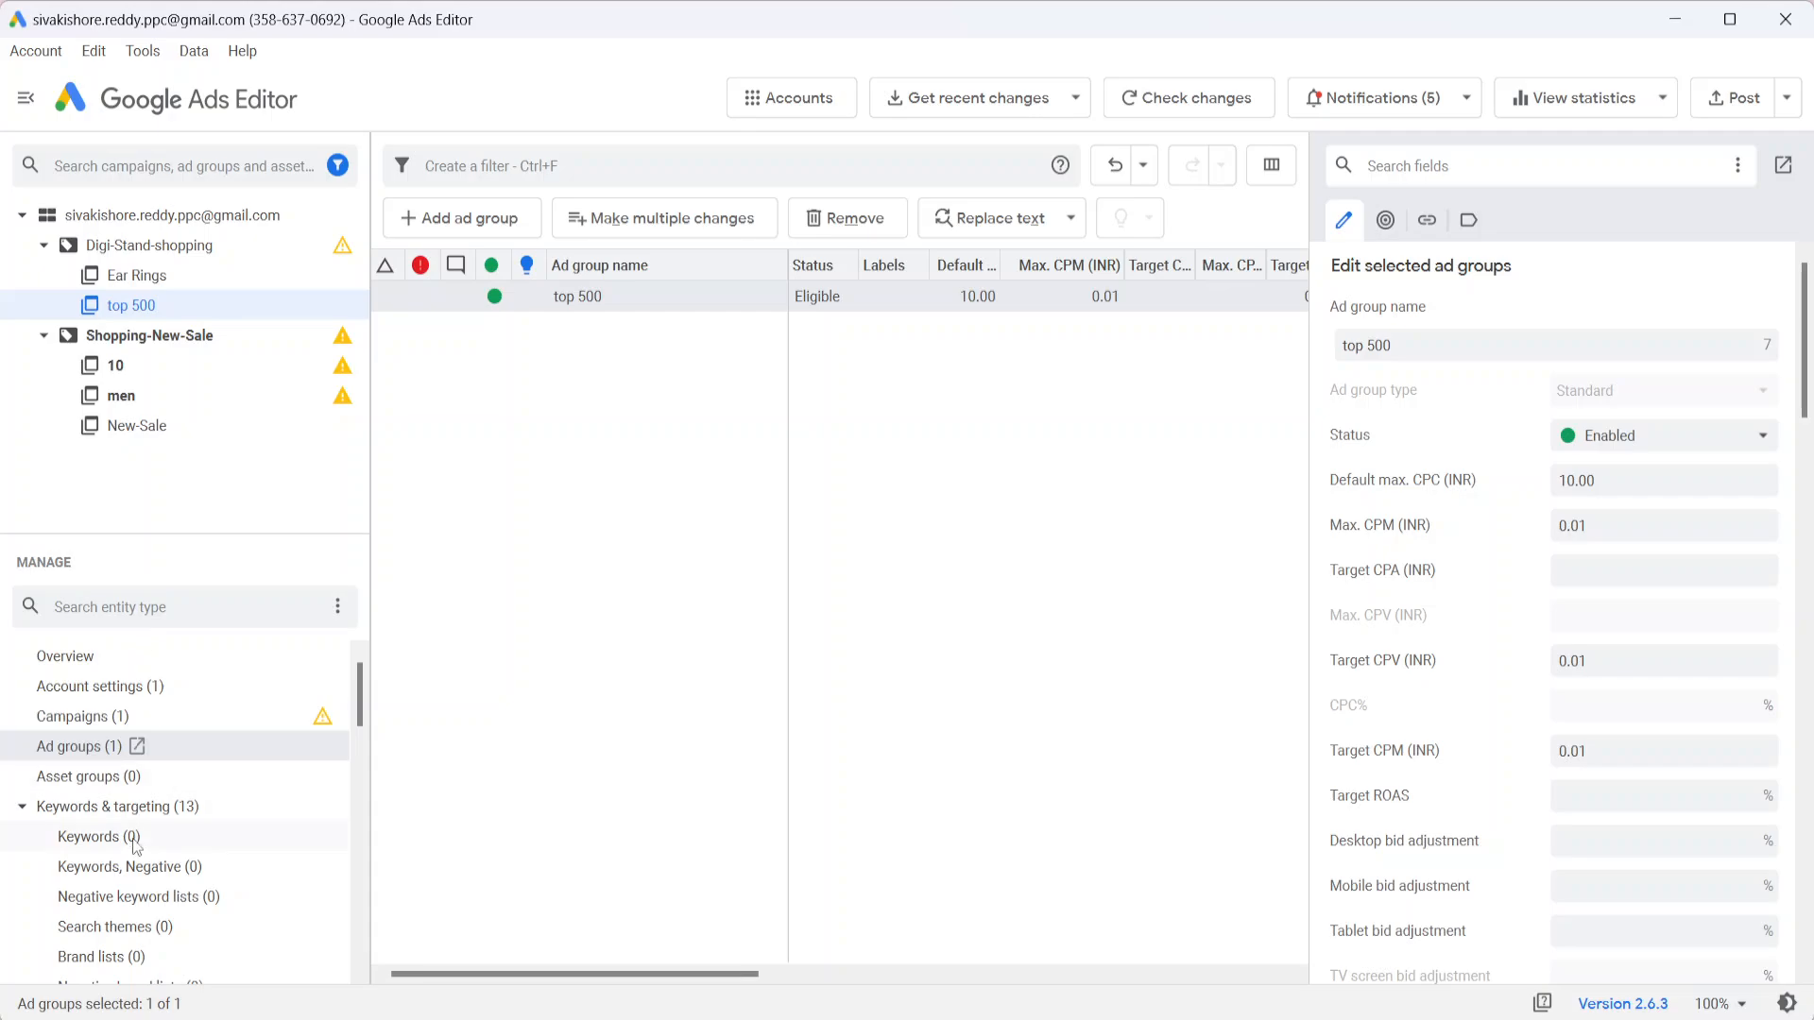
{"action": "scroll", "coordinate": [135, 843], "scroll_direction": "down", "scroll_amount": 10}
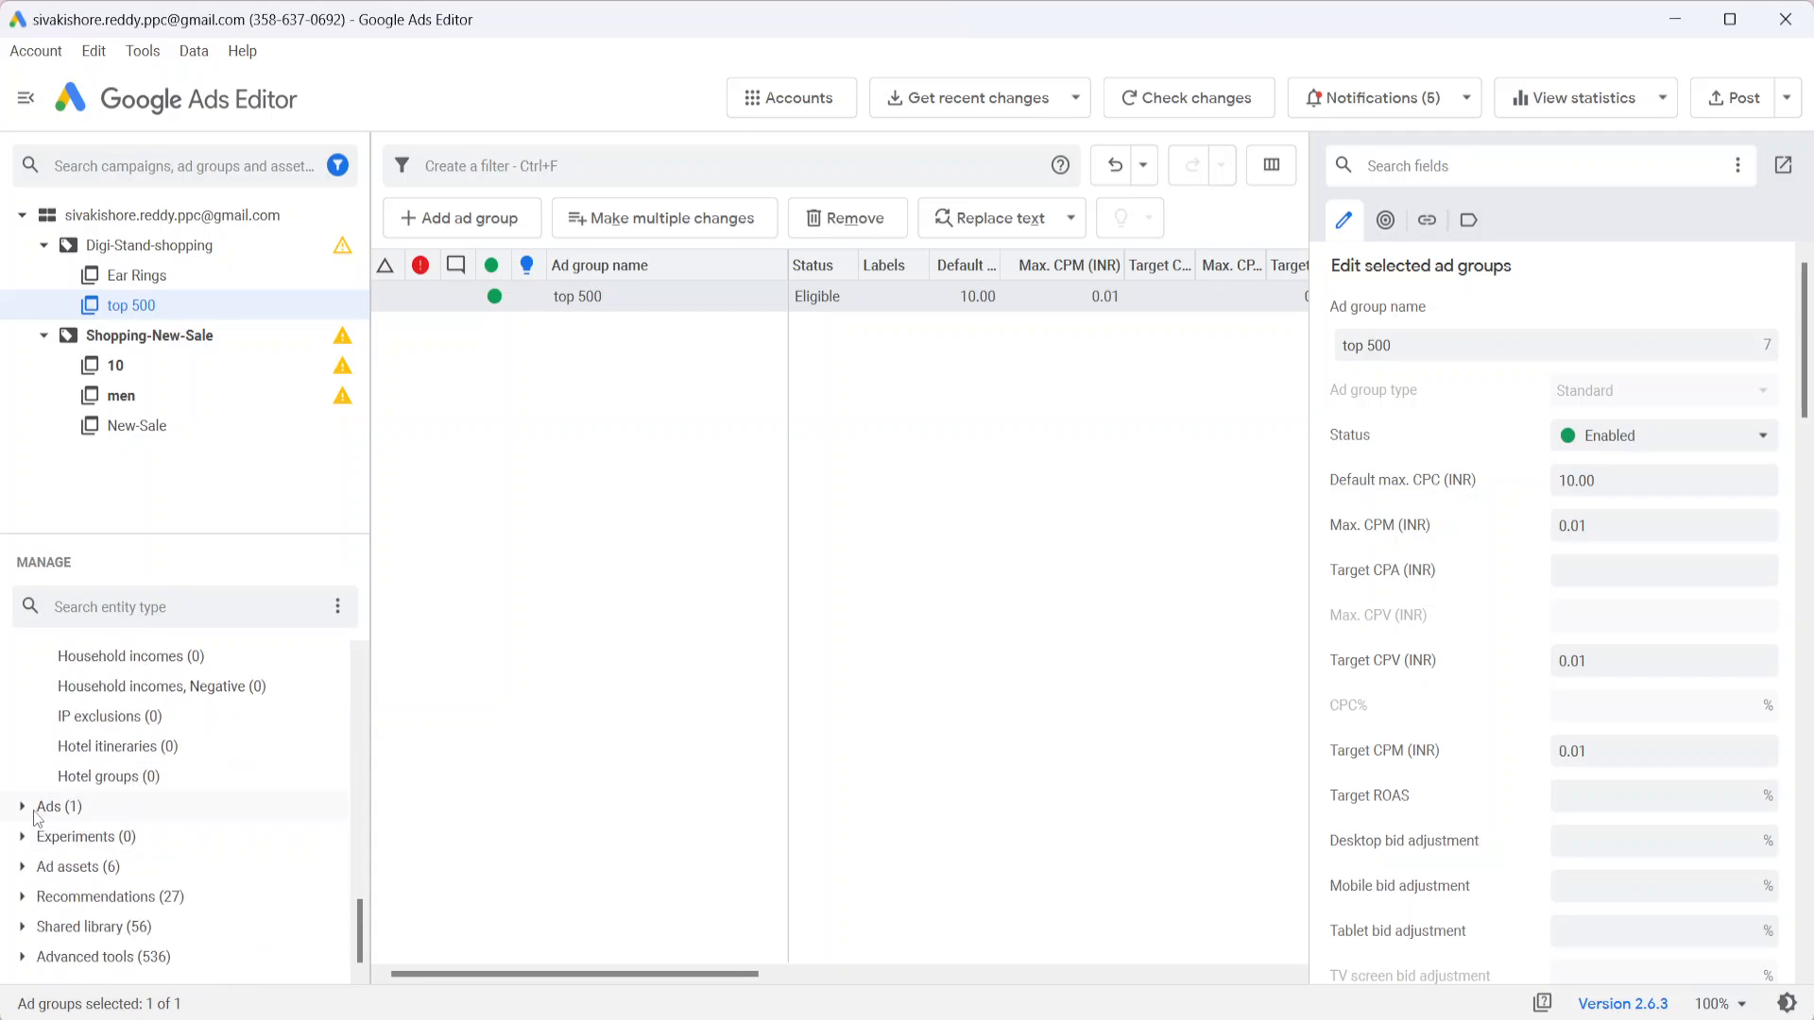
{"action": "scroll", "coordinate": [38, 818], "scroll_direction": "up", "scroll_amount": 5}
{"action": "scroll", "coordinate": [36, 815], "scroll_direction": "down", "scroll_amount": 3}
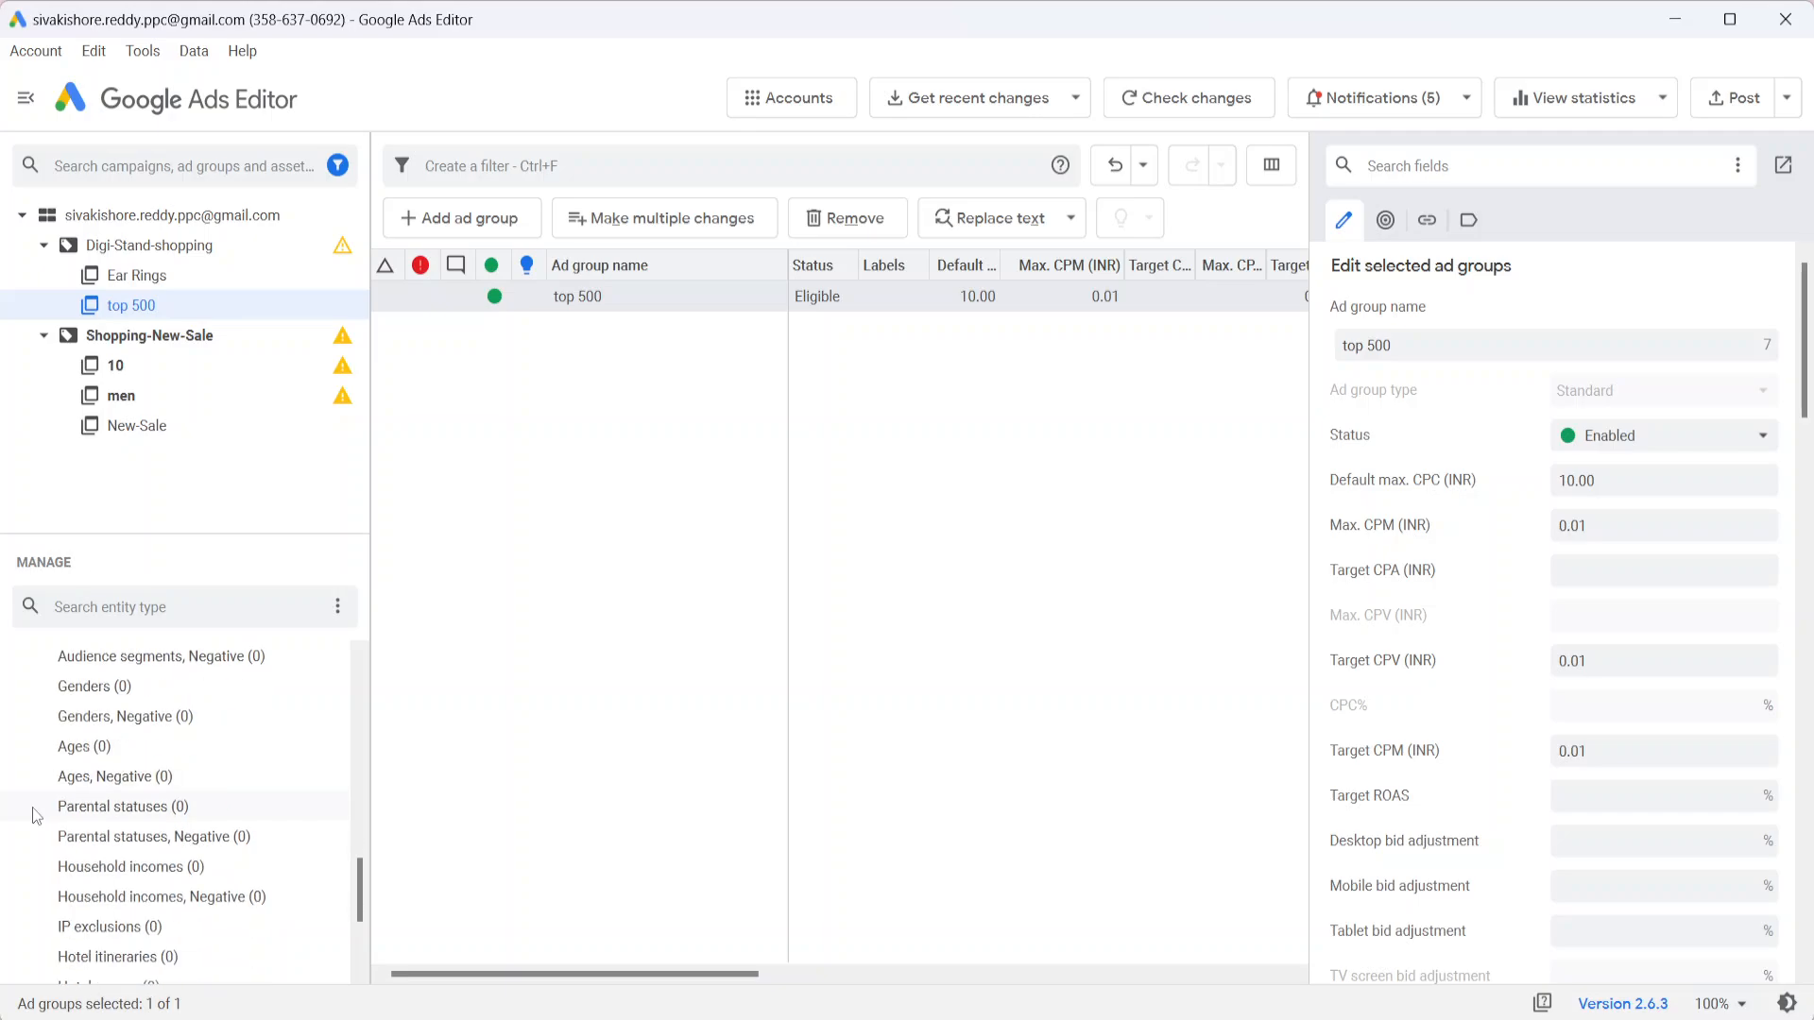
{"action": "scroll", "coordinate": [36, 815], "scroll_direction": "up", "scroll_amount": 4}
{"action": "left_click", "coordinate": [98, 614]}
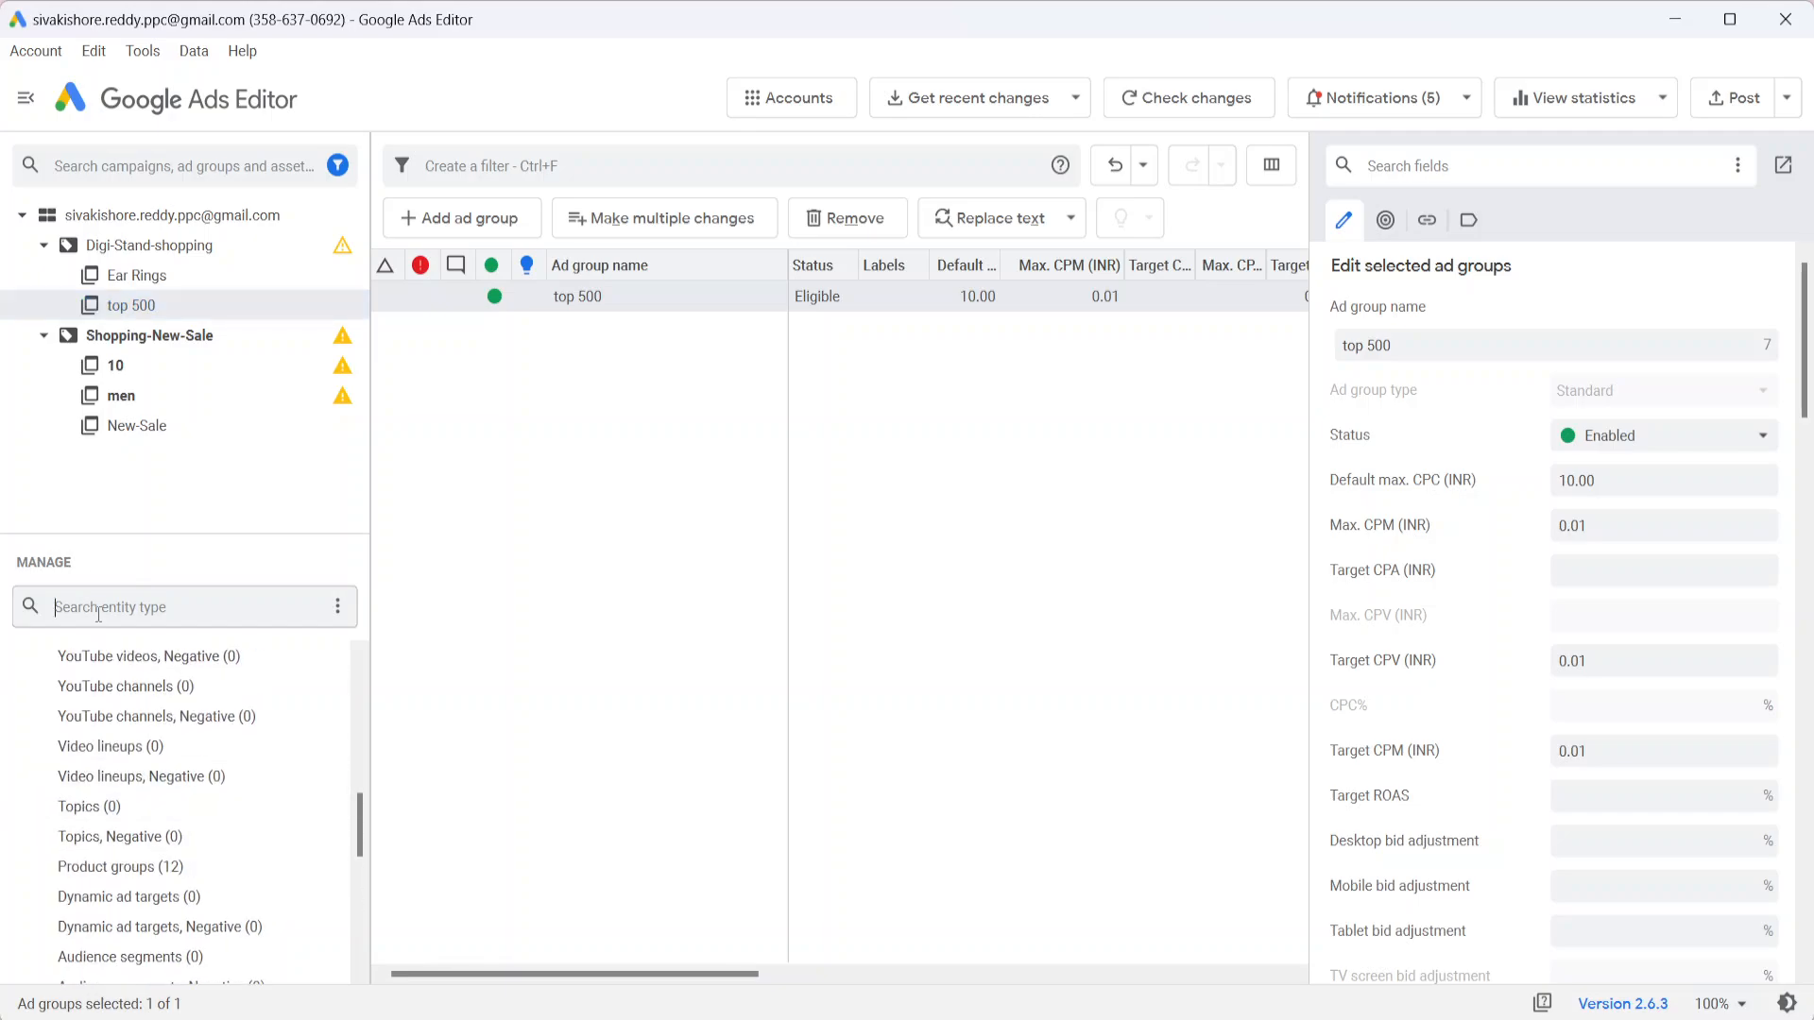
{"action": "type", "text": "pro"}
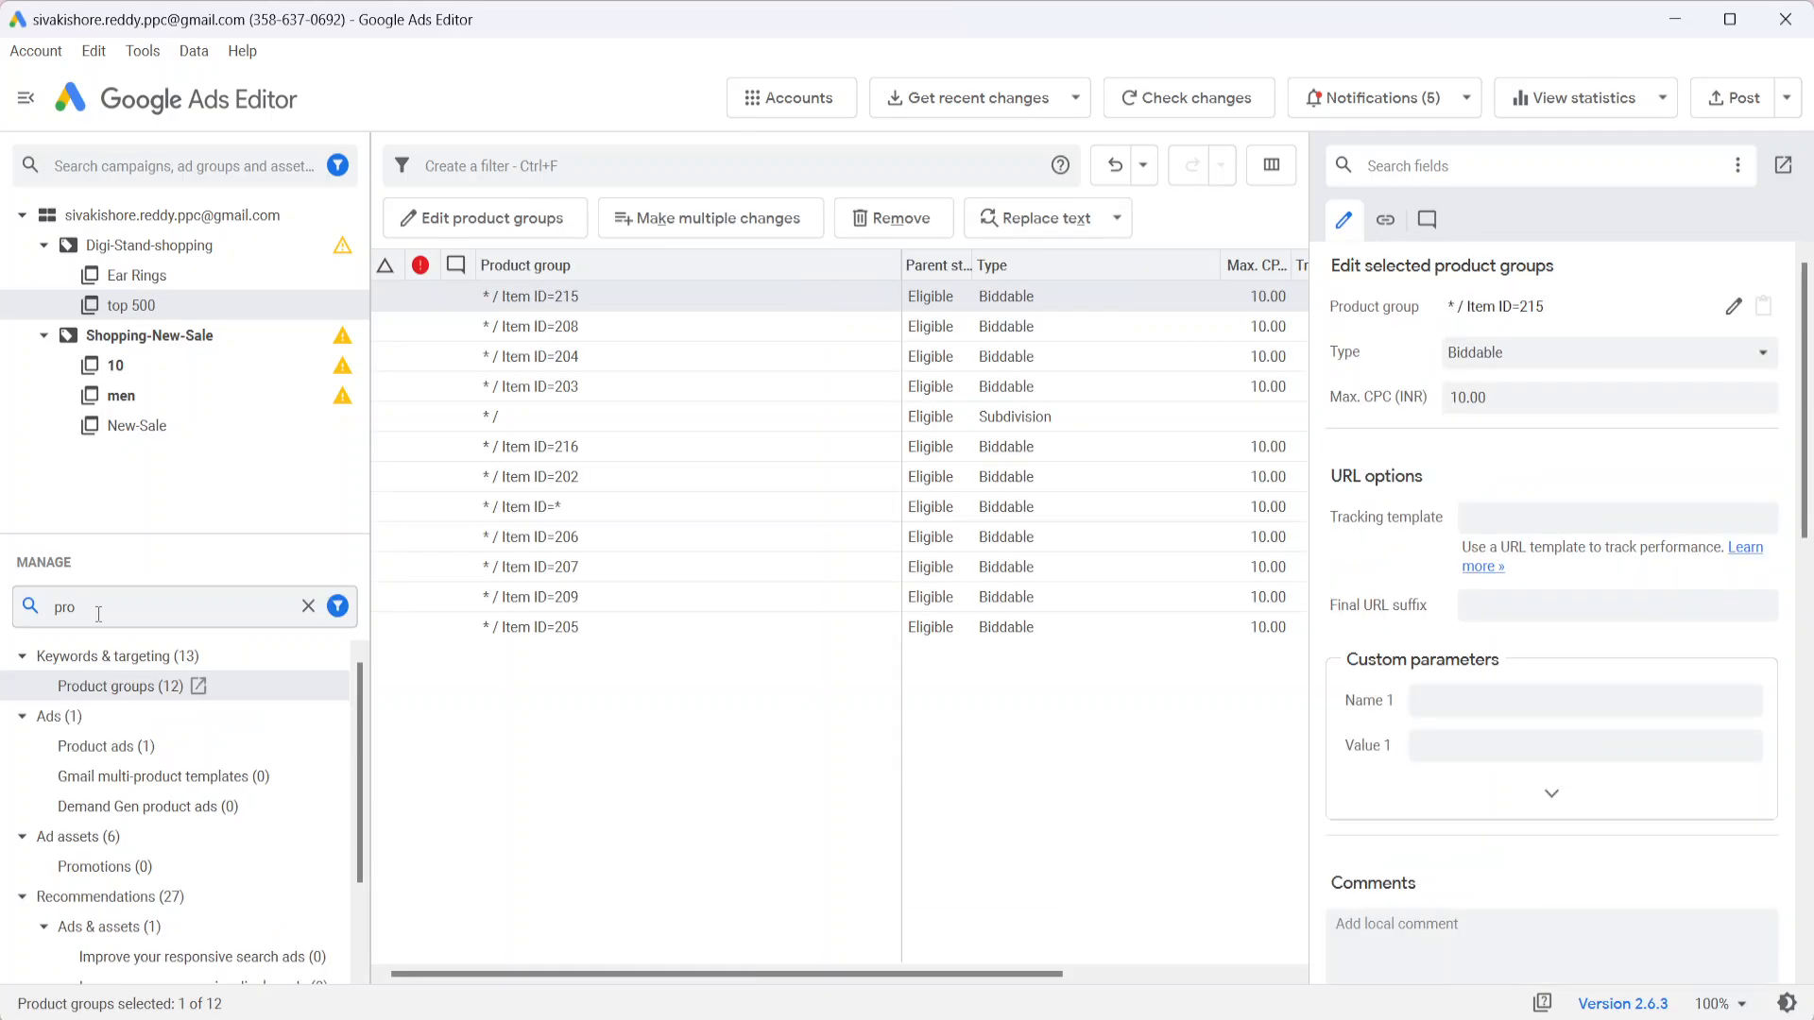
{"action": "left_click", "coordinate": [511, 389]}
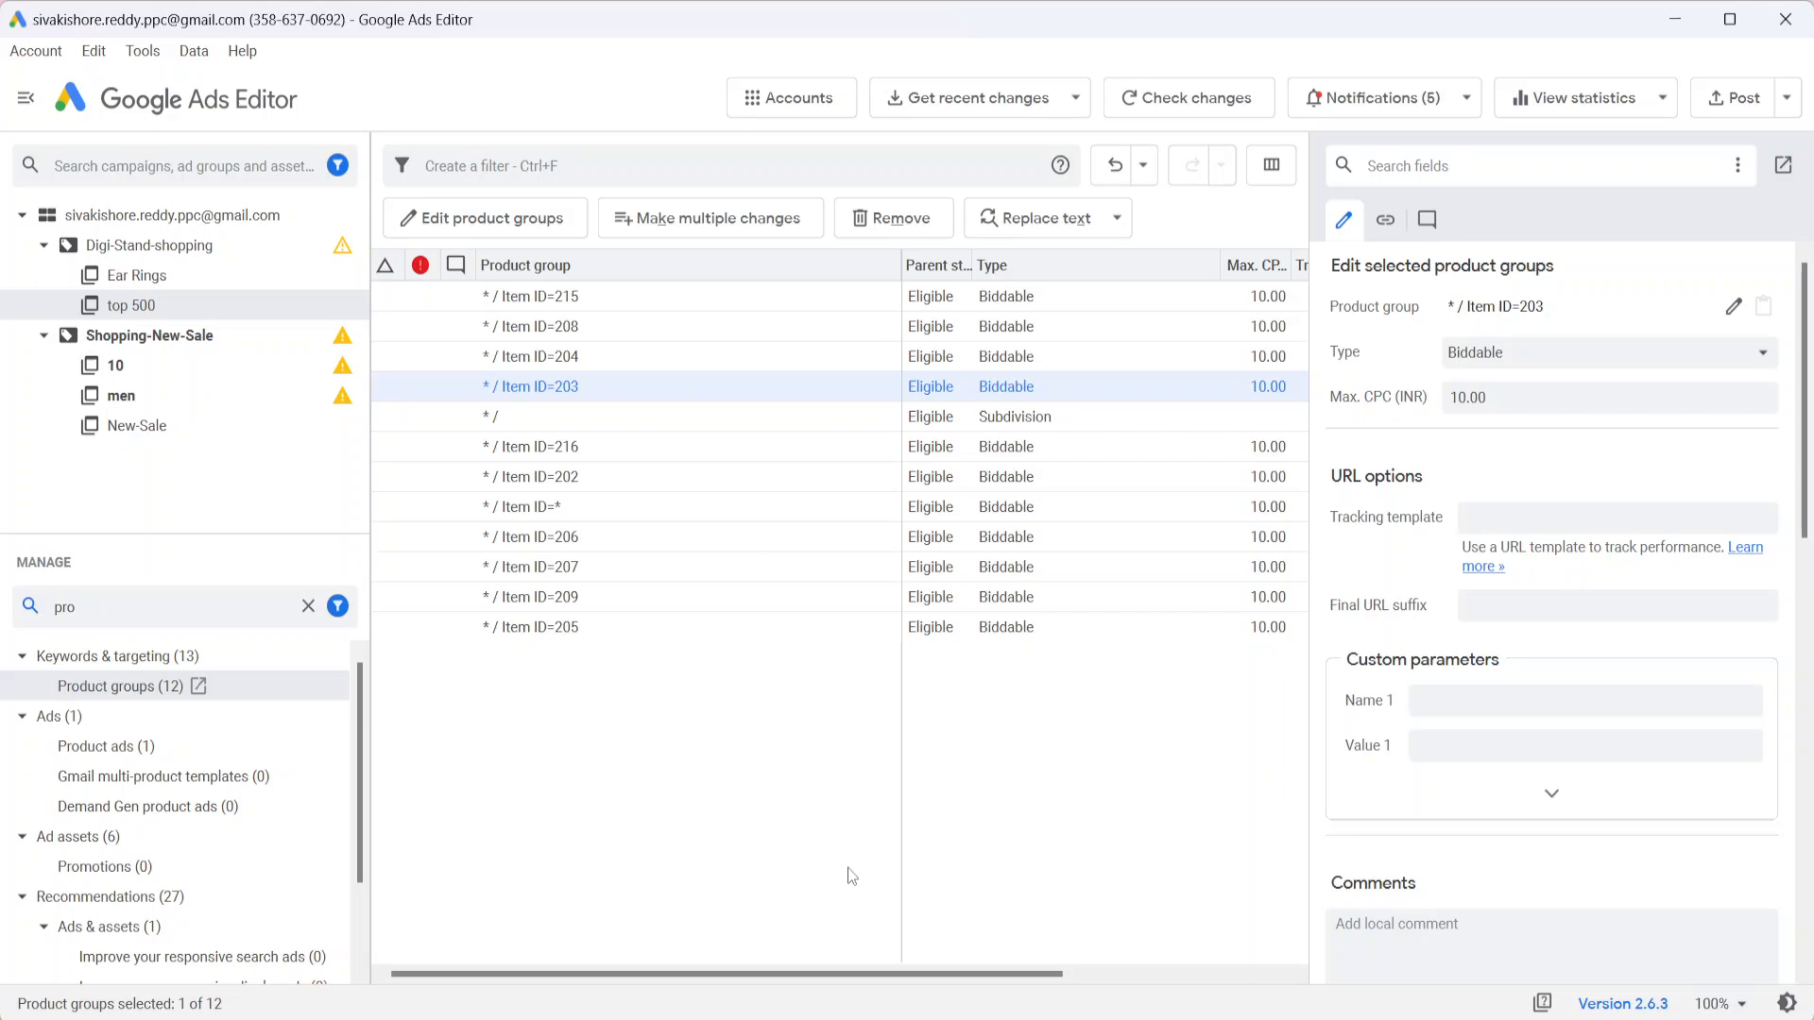
Switch to the Google Ads Editor spreadsheet in the browser and paste the copied product group with its header row at A7
{"action": "left_click", "coordinate": [888, 1018]}
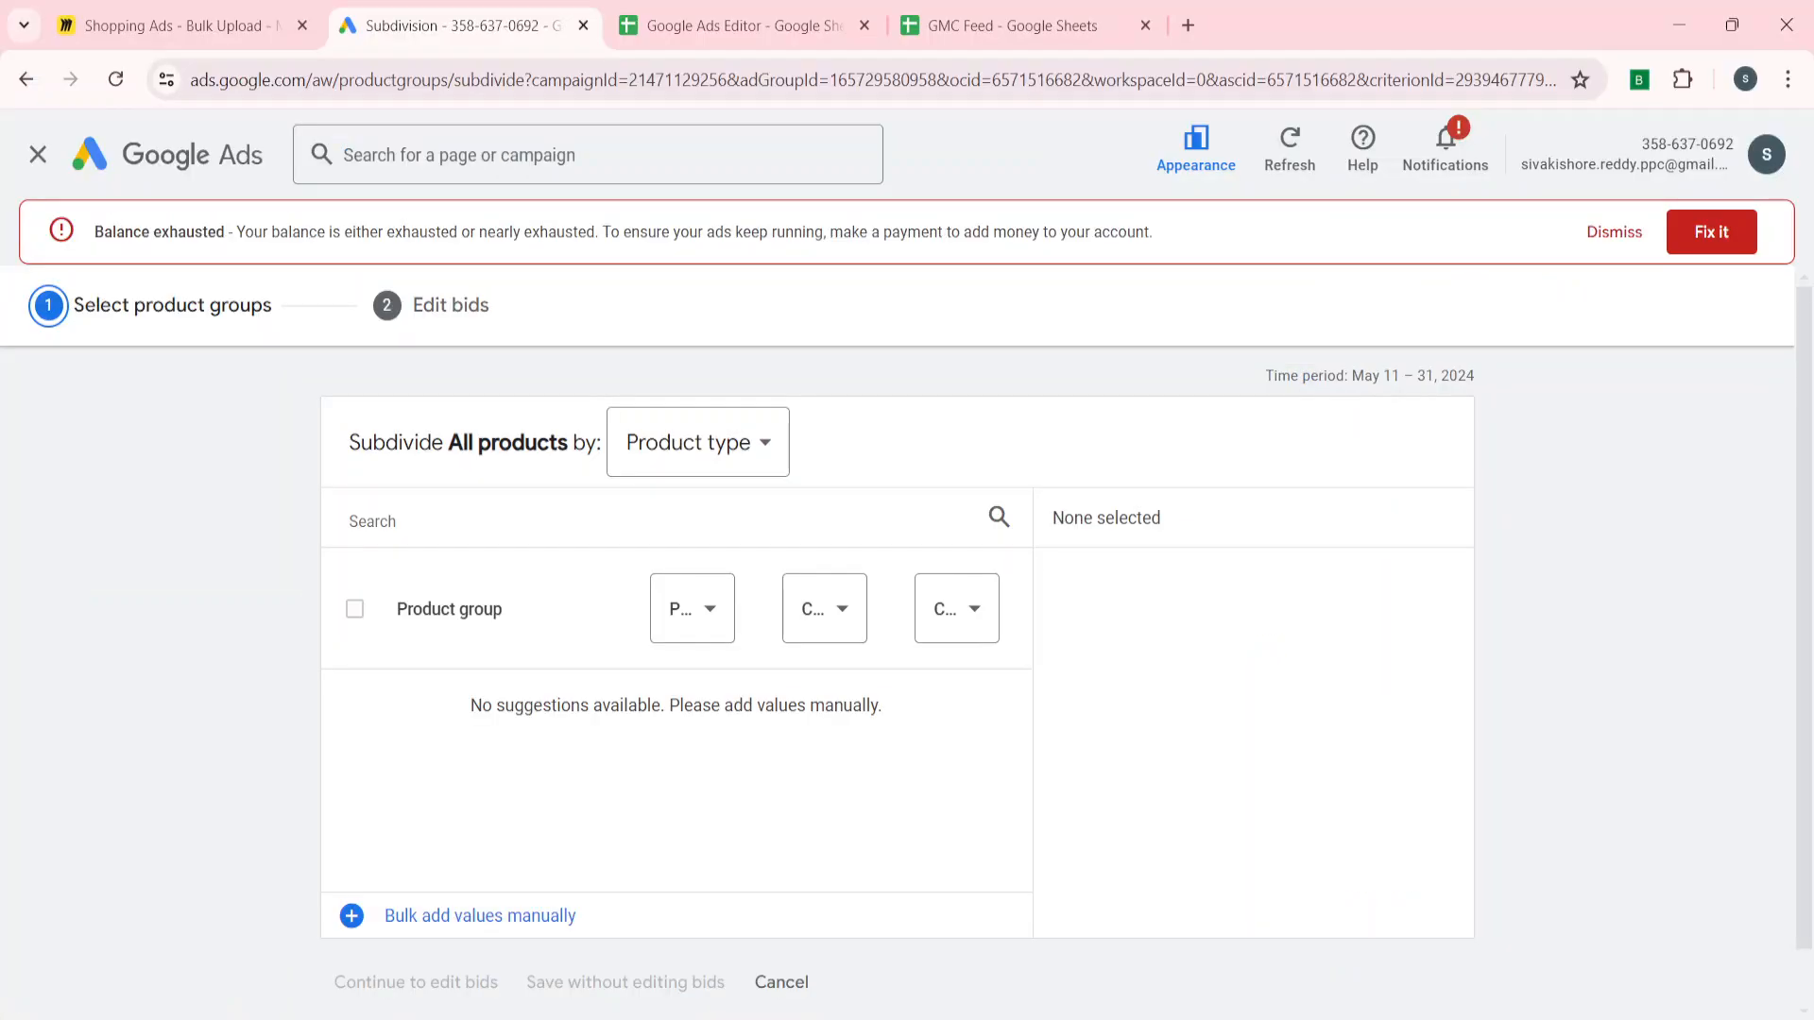
{"action": "left_click", "coordinate": [699, 19]}
{"action": "left_click", "coordinate": [132, 497]}
{"action": "key", "text": "ctrl+v"}
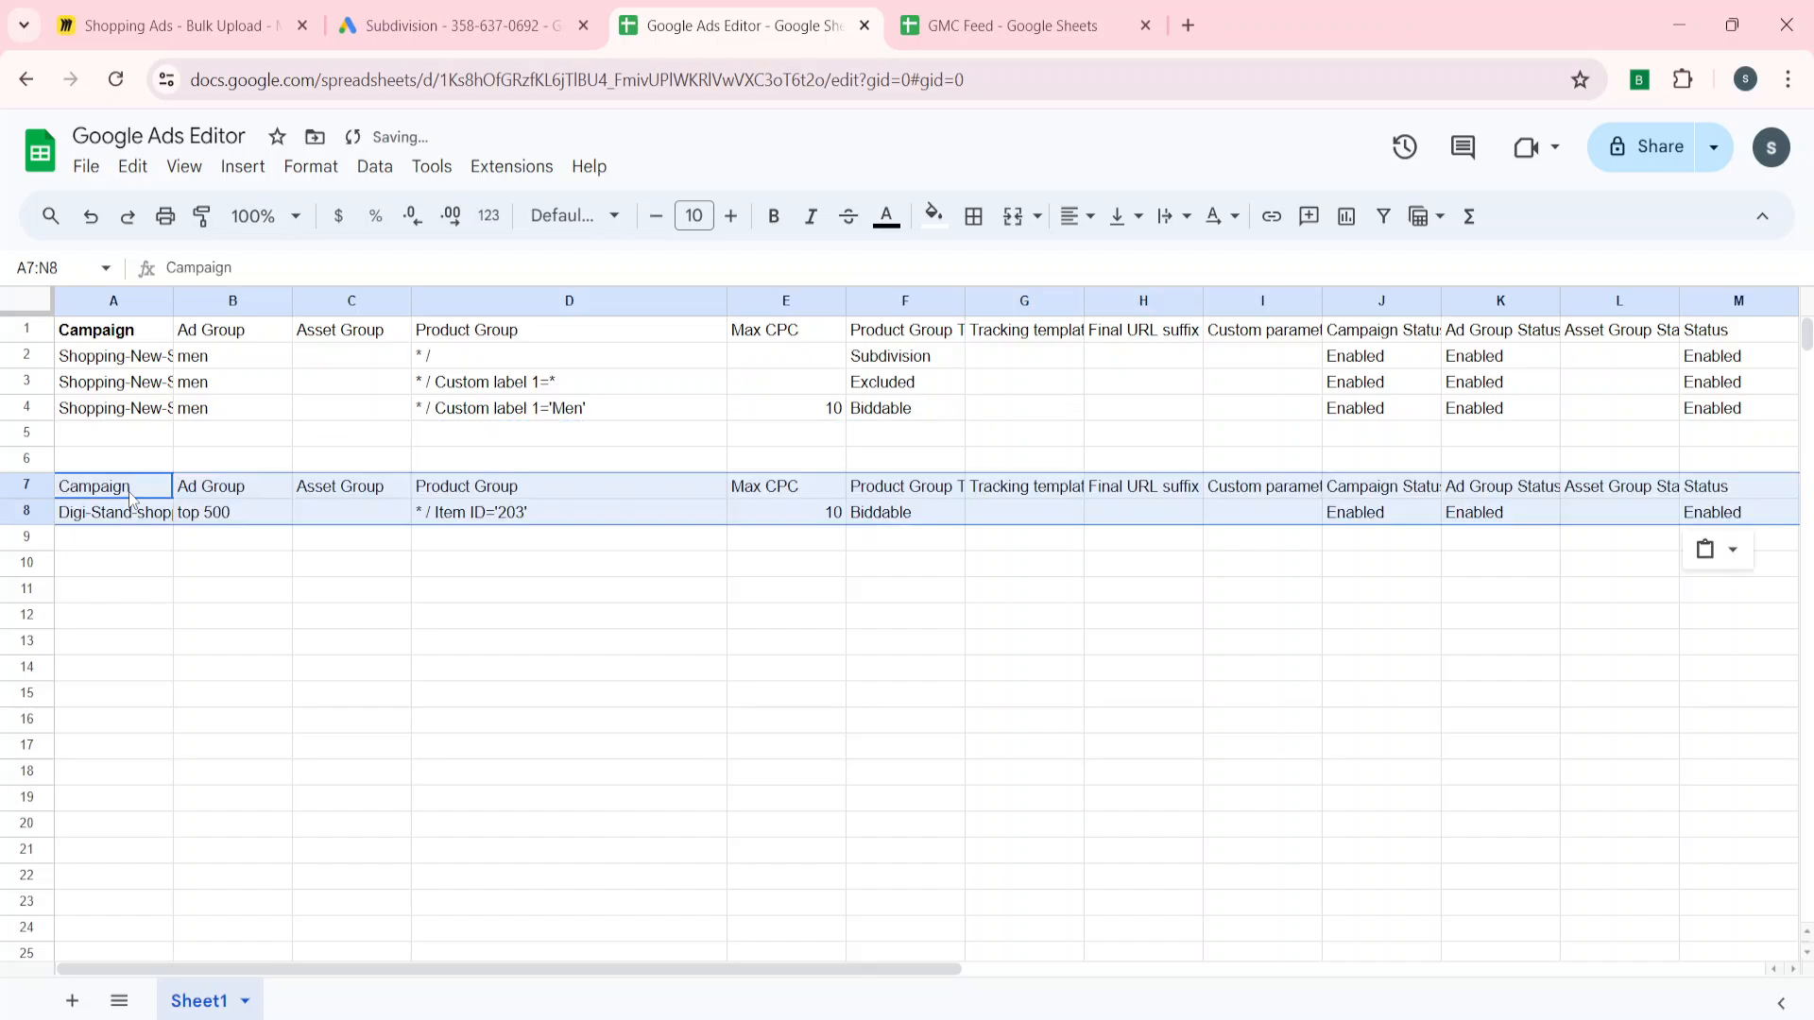
Copy the Campaign to Product Group Type columns of the Item ID '203' block, A7:F8, and paste them at A11
{"action": "left_click", "coordinate": [474, 356]}
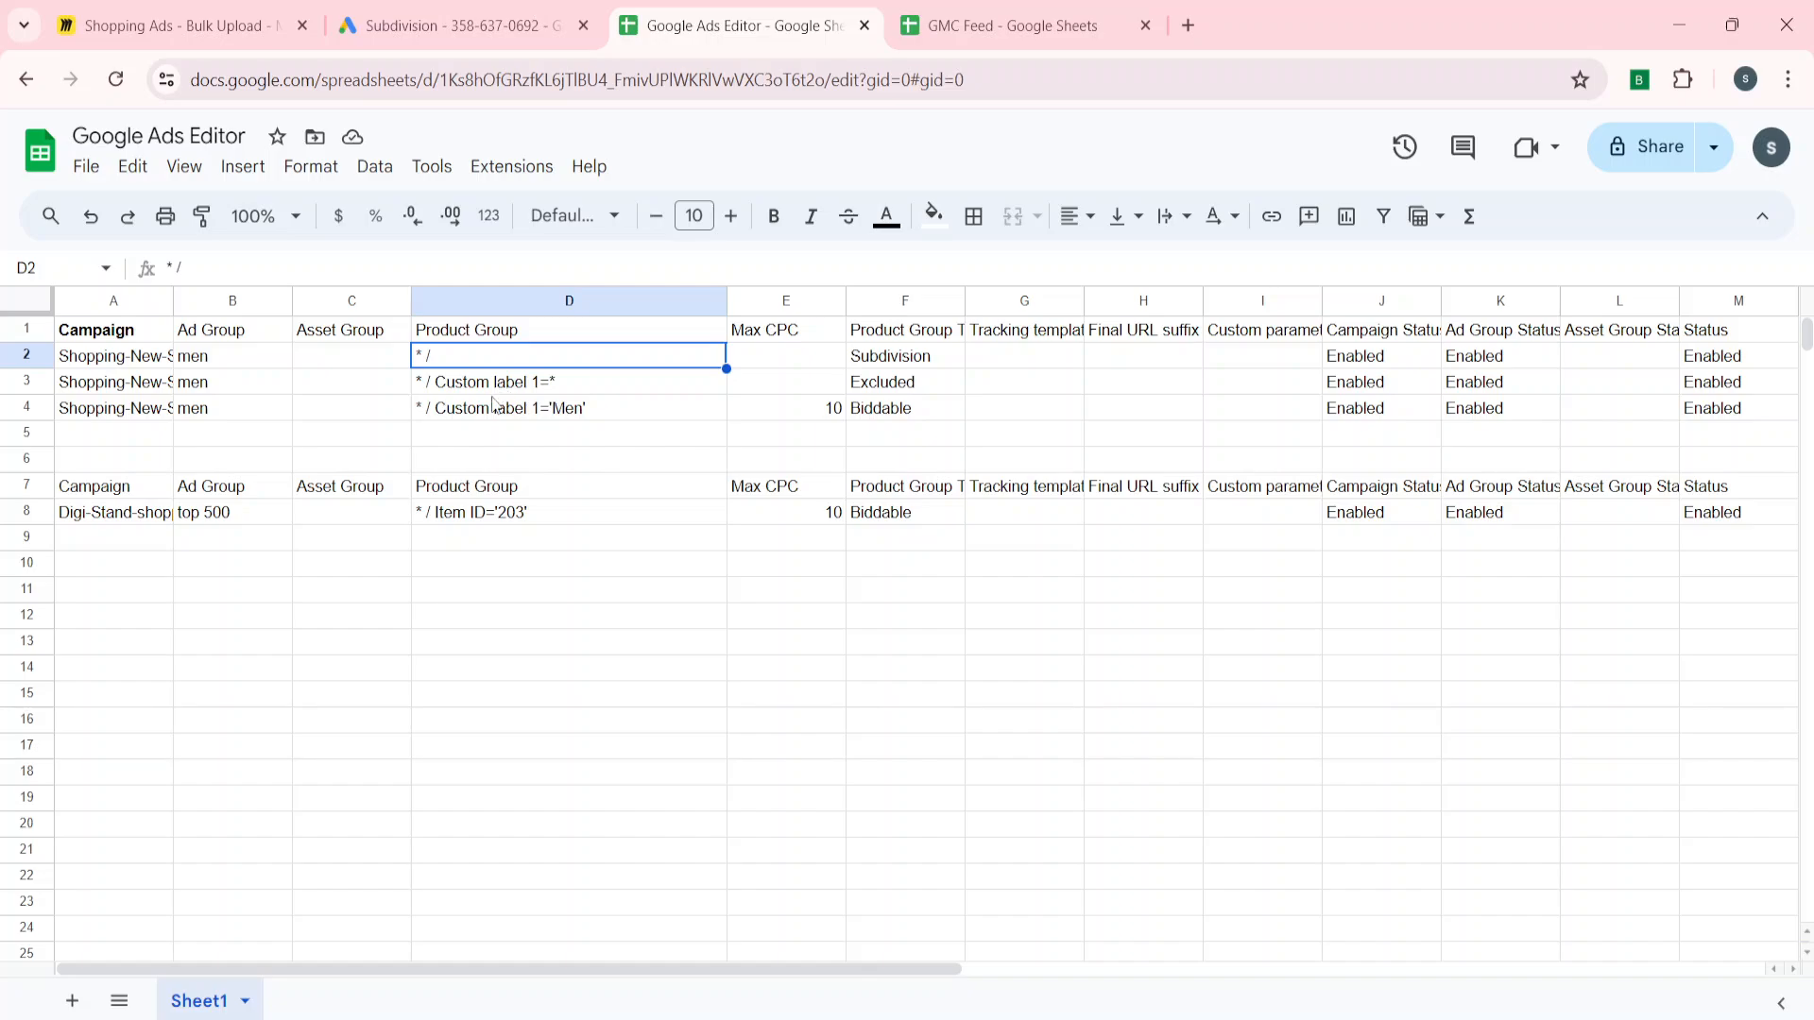
{"action": "left_click", "coordinate": [475, 515]}
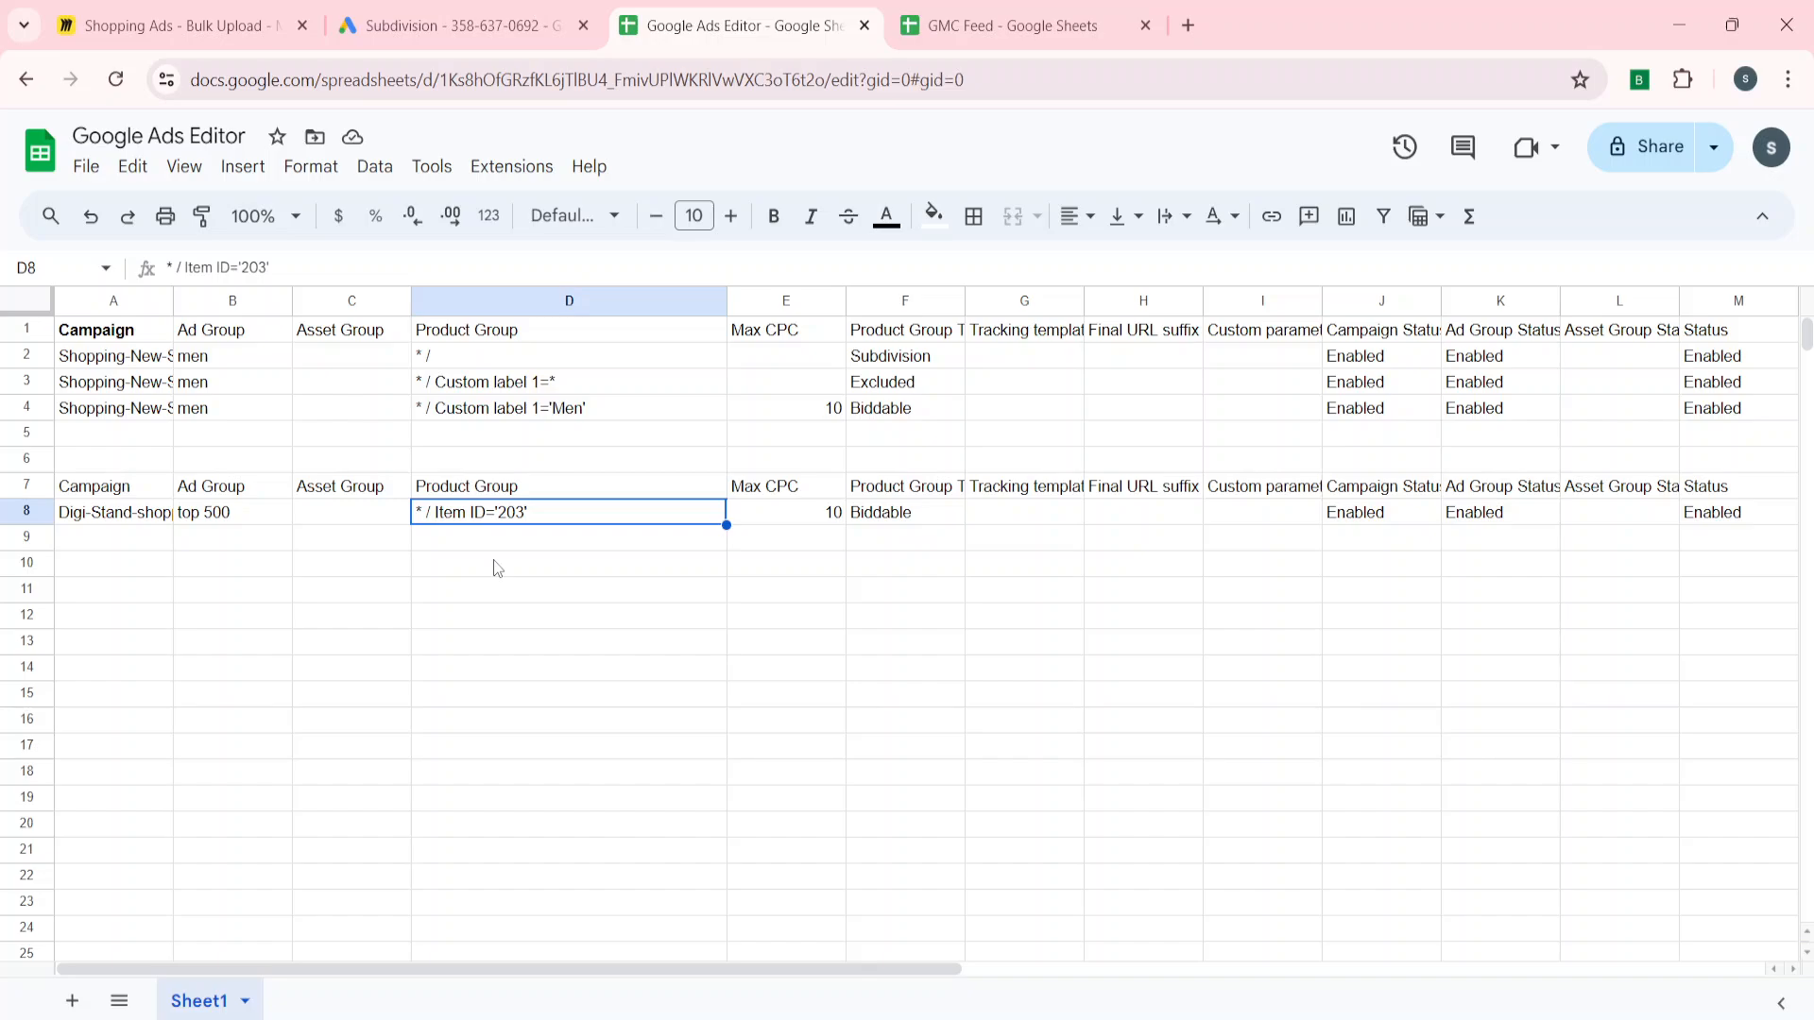
{"action": "key", "text": "Left"}
{"action": "key", "text": "Left"}
{"action": "key", "text": "Up"}
{"action": "key", "text": "Left"}
{"action": "key", "text": "shift+Right"}
{"action": "key", "text": "shift+Right"}
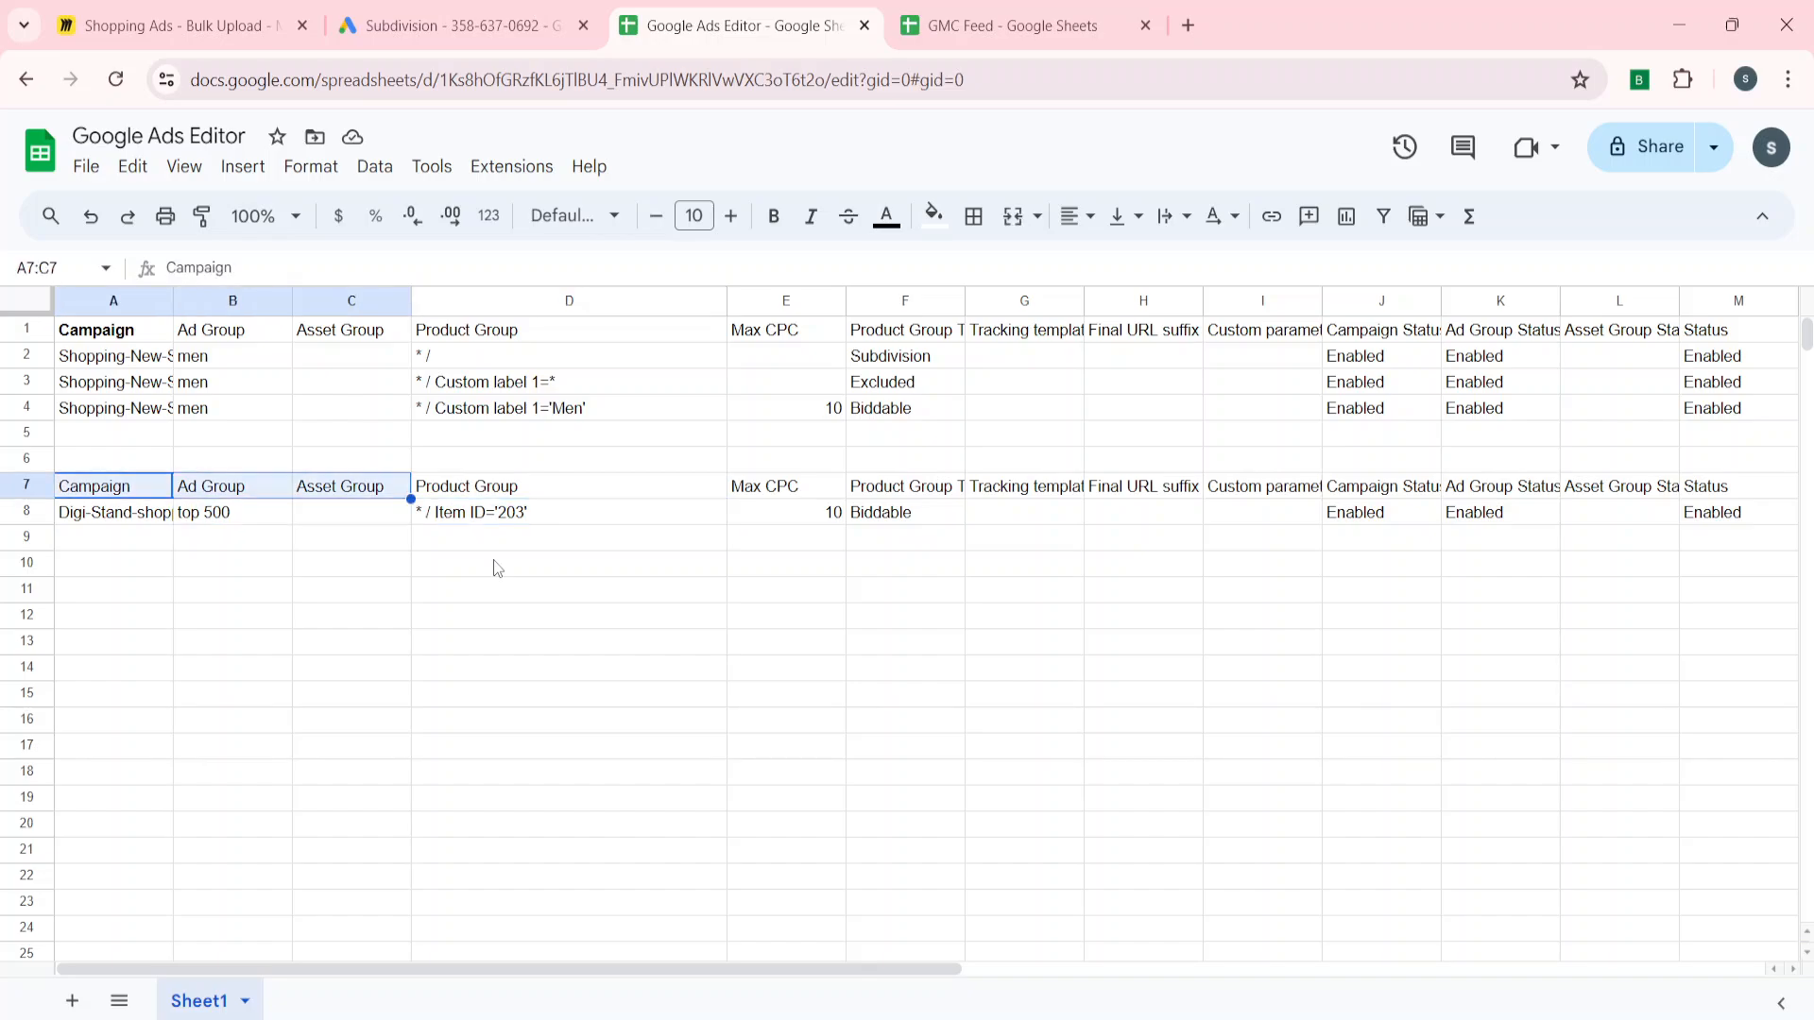
{"action": "key", "text": "shift+Right"}
{"action": "key", "text": "shift+Right"}
{"action": "key", "text": "shift+Down"}
{"action": "key", "text": "shift+Down"}
{"action": "key", "text": "shift+Right"}
{"action": "key", "text": "shift+Up"}
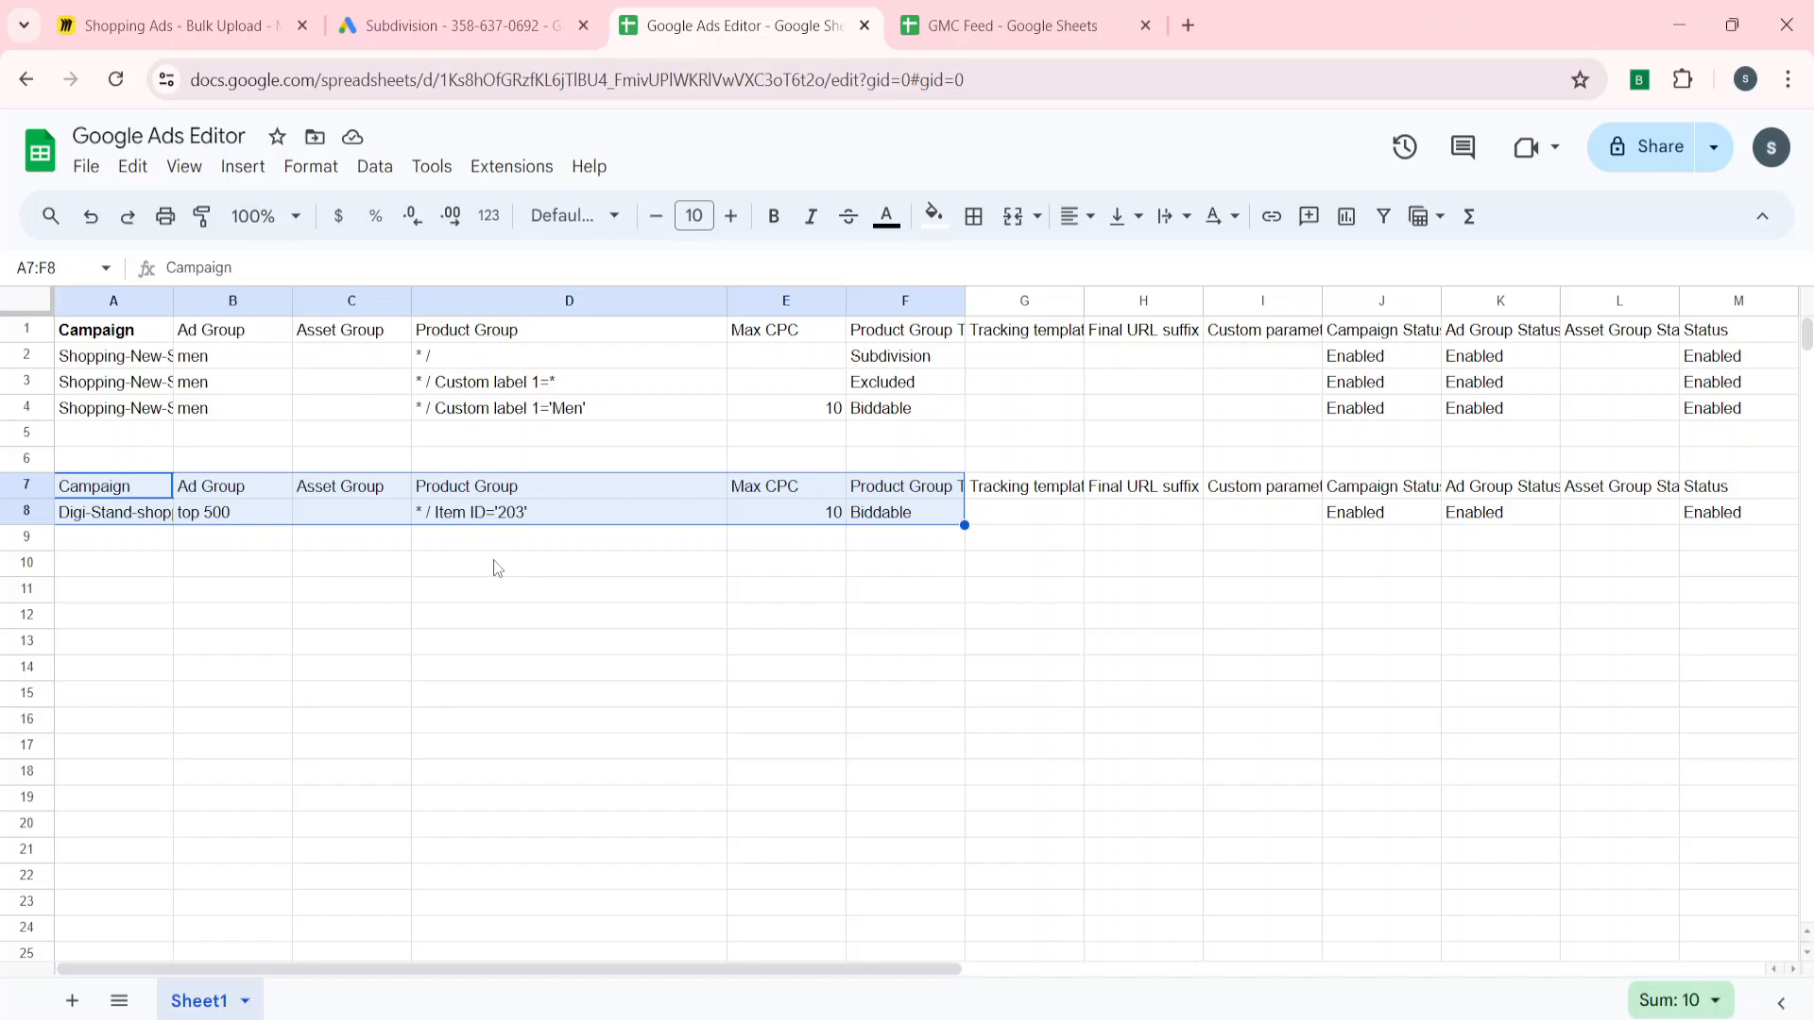
{"action": "key", "text": "ctrl+c"}
{"action": "key", "text": "Down"}
{"action": "key", "text": "Down"}
{"action": "key", "text": "Down"}
{"action": "key", "text": "Down"}
{"action": "key", "text": "ctrl+v"}
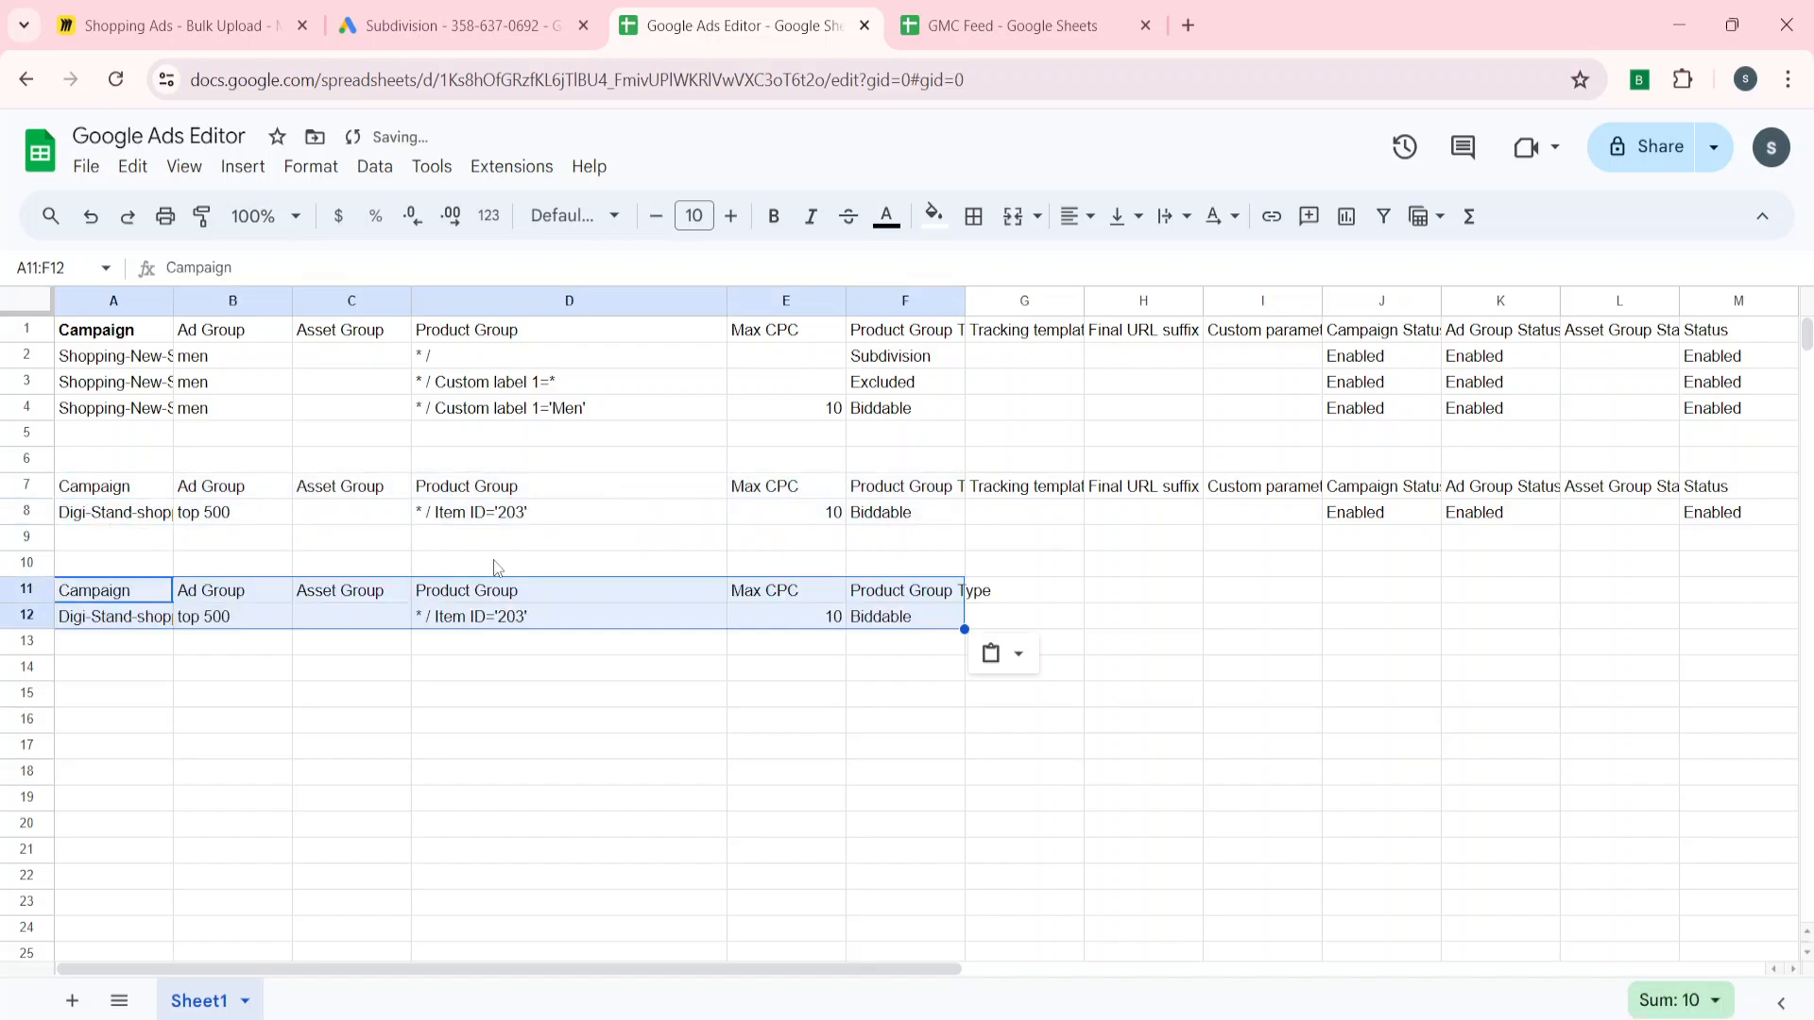
Look through the product IDs in the GMC Feed spreadsheet and return to the Google Ads Editor spreadsheet
{"action": "left_click", "coordinate": [1005, 25]}
{"action": "scroll", "coordinate": [528, 687], "scroll_direction": "left", "scroll_amount": 5}
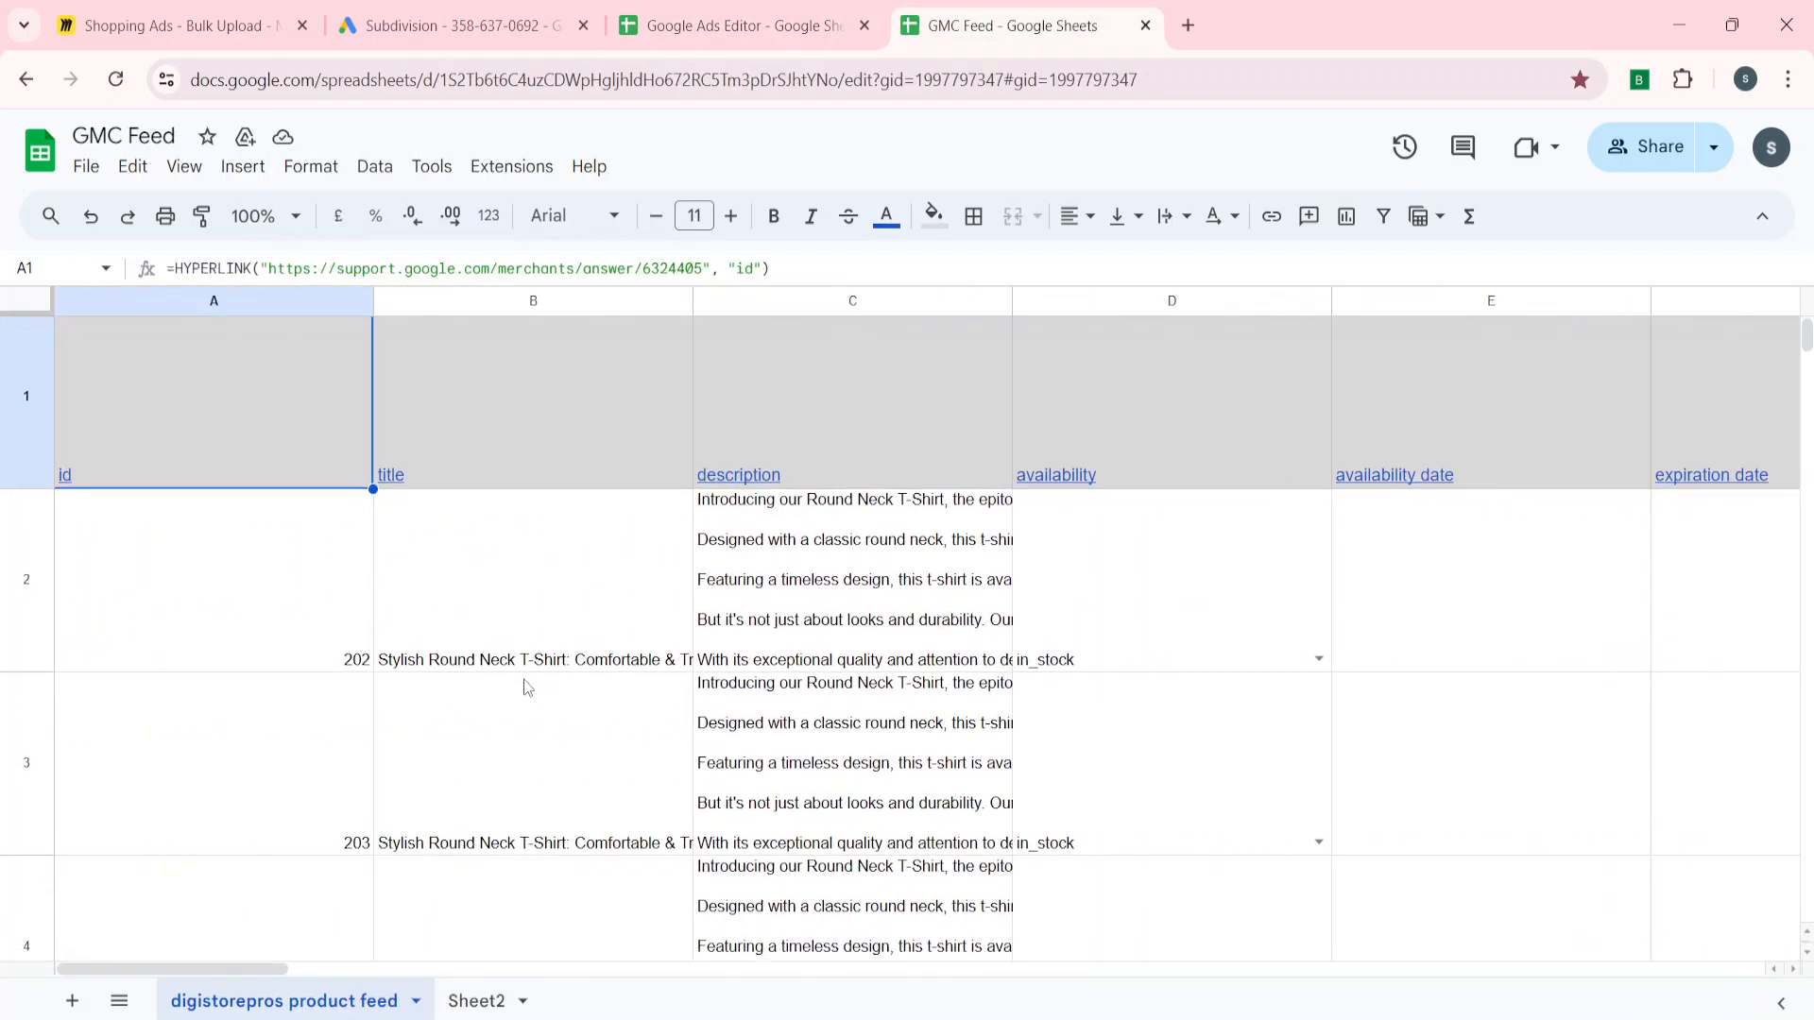
{"action": "scroll", "coordinate": [527, 687], "scroll_direction": "down", "scroll_amount": 10}
{"action": "scroll", "coordinate": [527, 687], "scroll_direction": "down", "scroll_amount": 5}
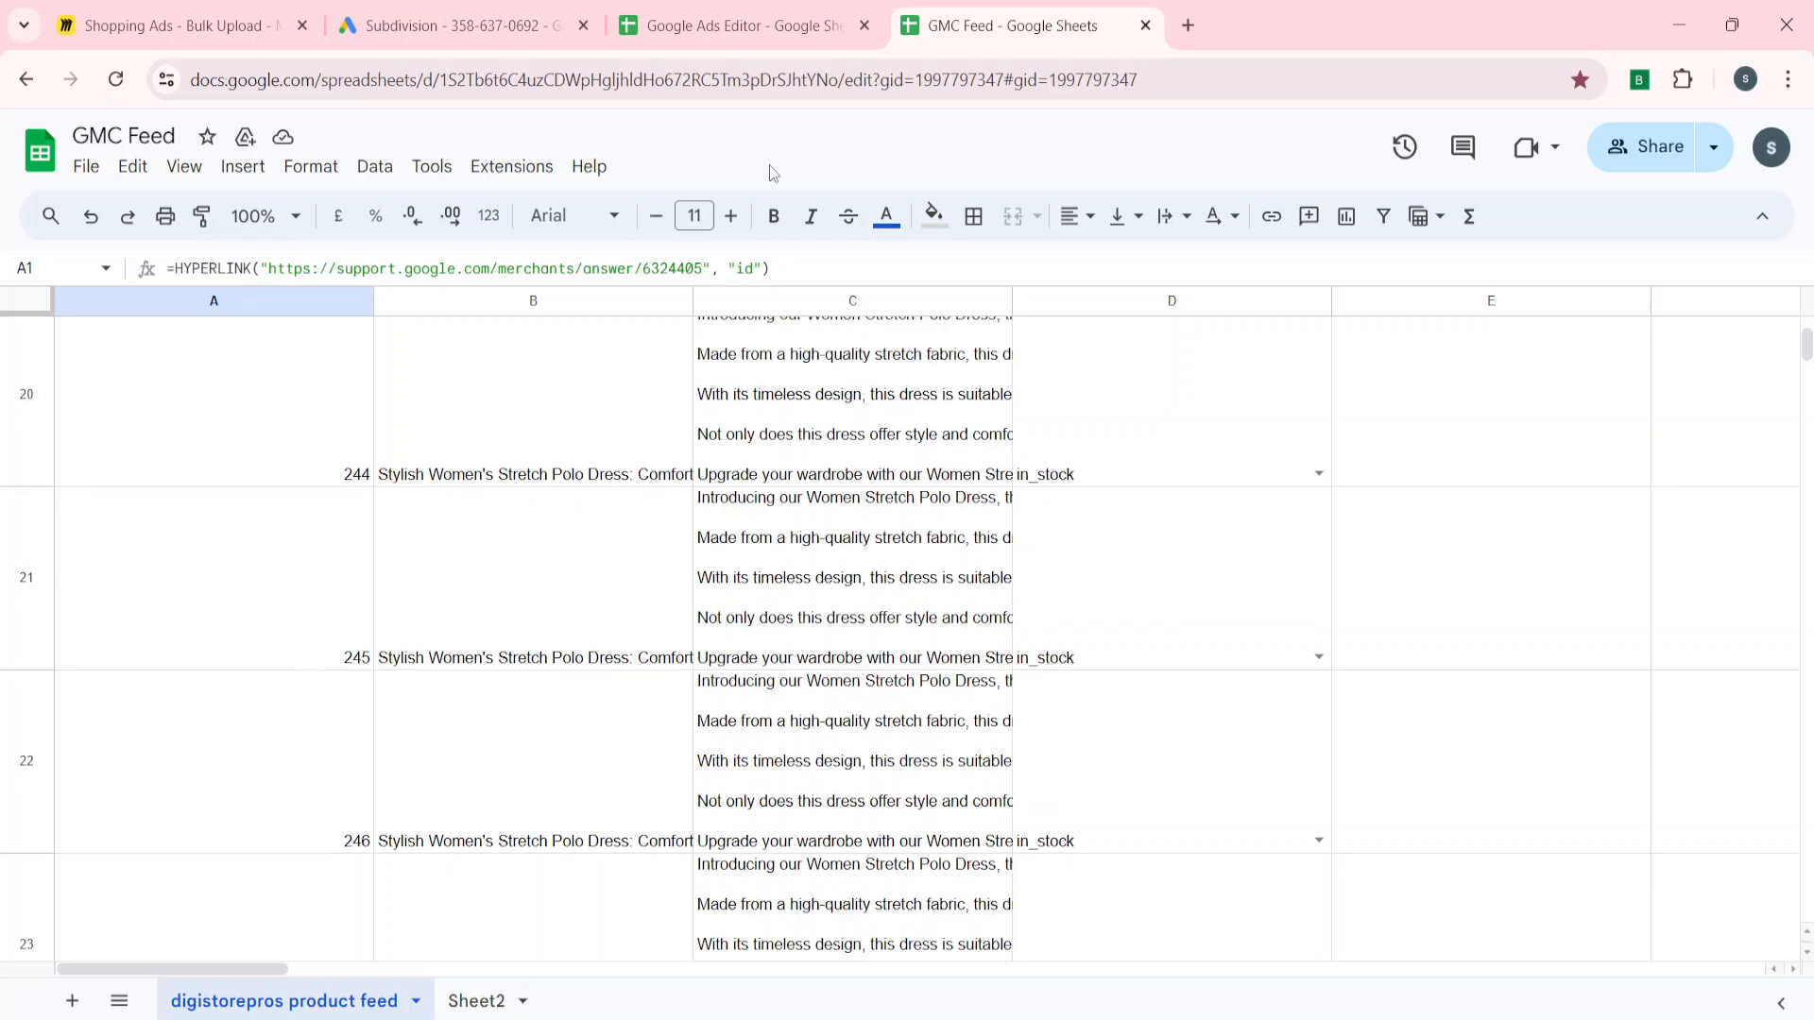
{"action": "left_click", "coordinate": [722, 29]}
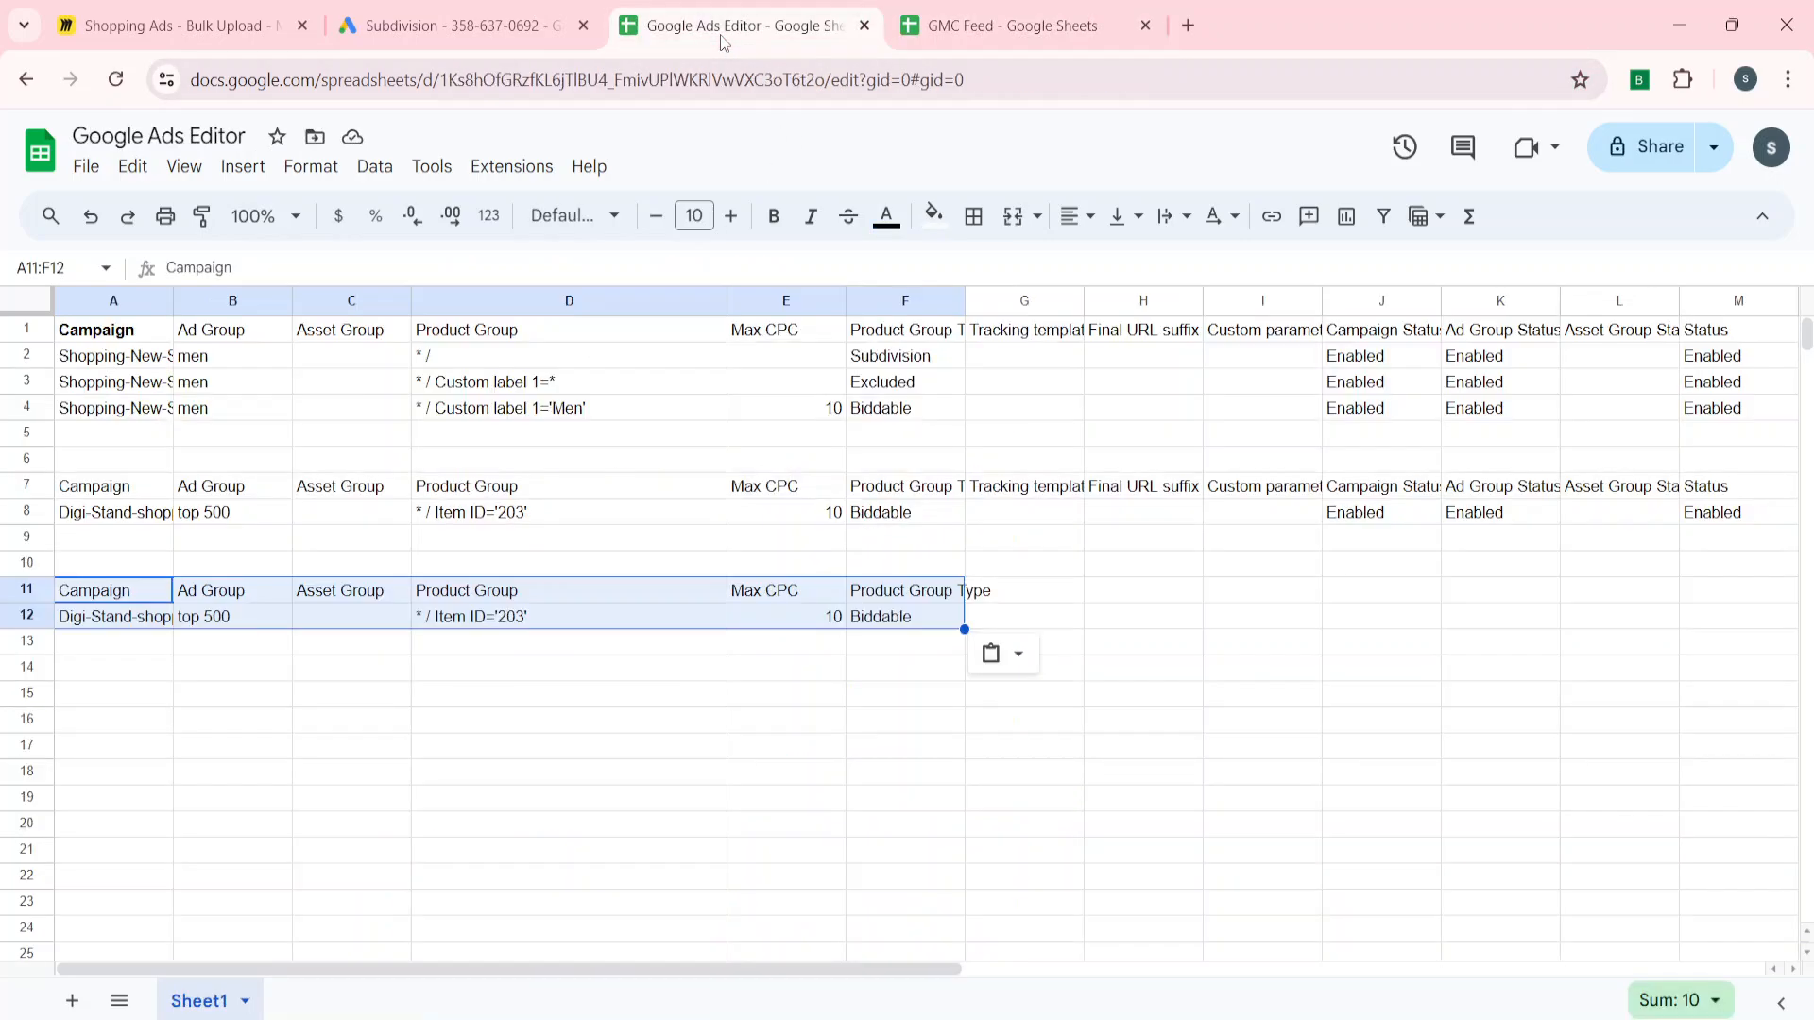
Change the item ID in the product group cell D12 to '245'
{"action": "left_click", "coordinate": [505, 616]}
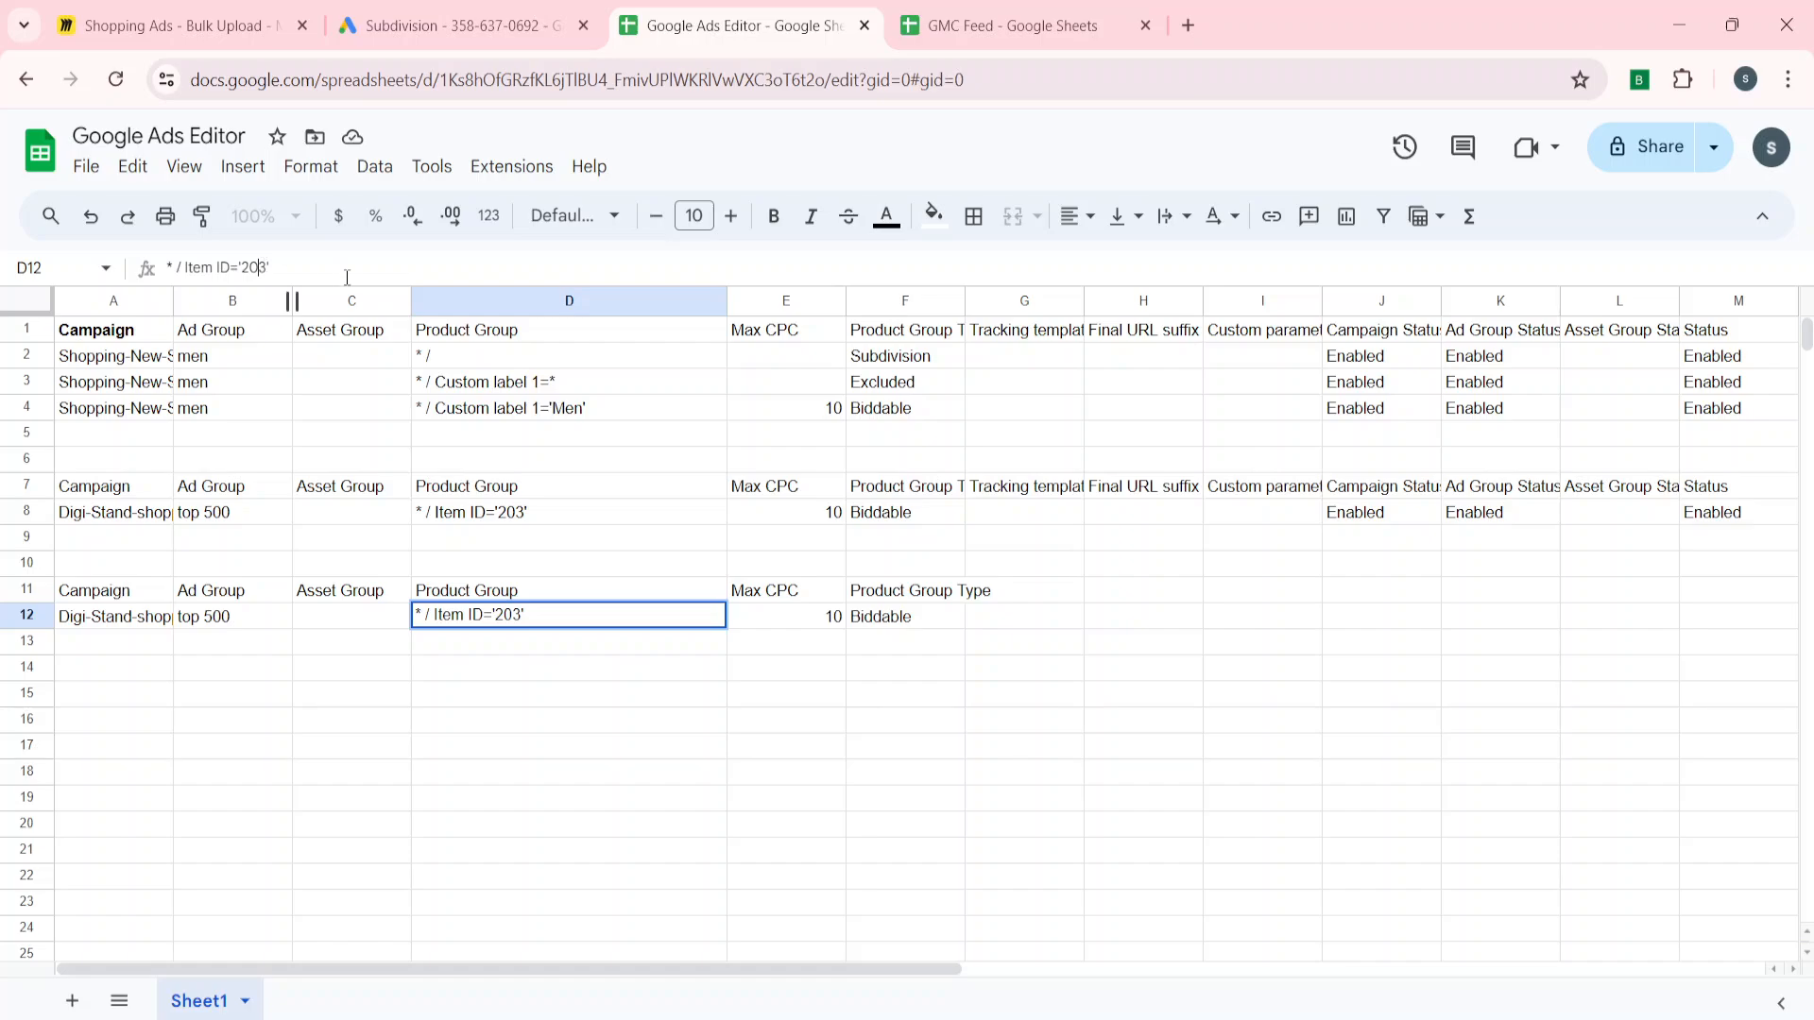
{"action": "key", "text": "BackSpace"}
{"action": "key", "text": "BackSpace"}
{"action": "key", "text": "BackSpace"}
{"action": "type", "text": "245"}
{"action": "key", "text": "Return"}
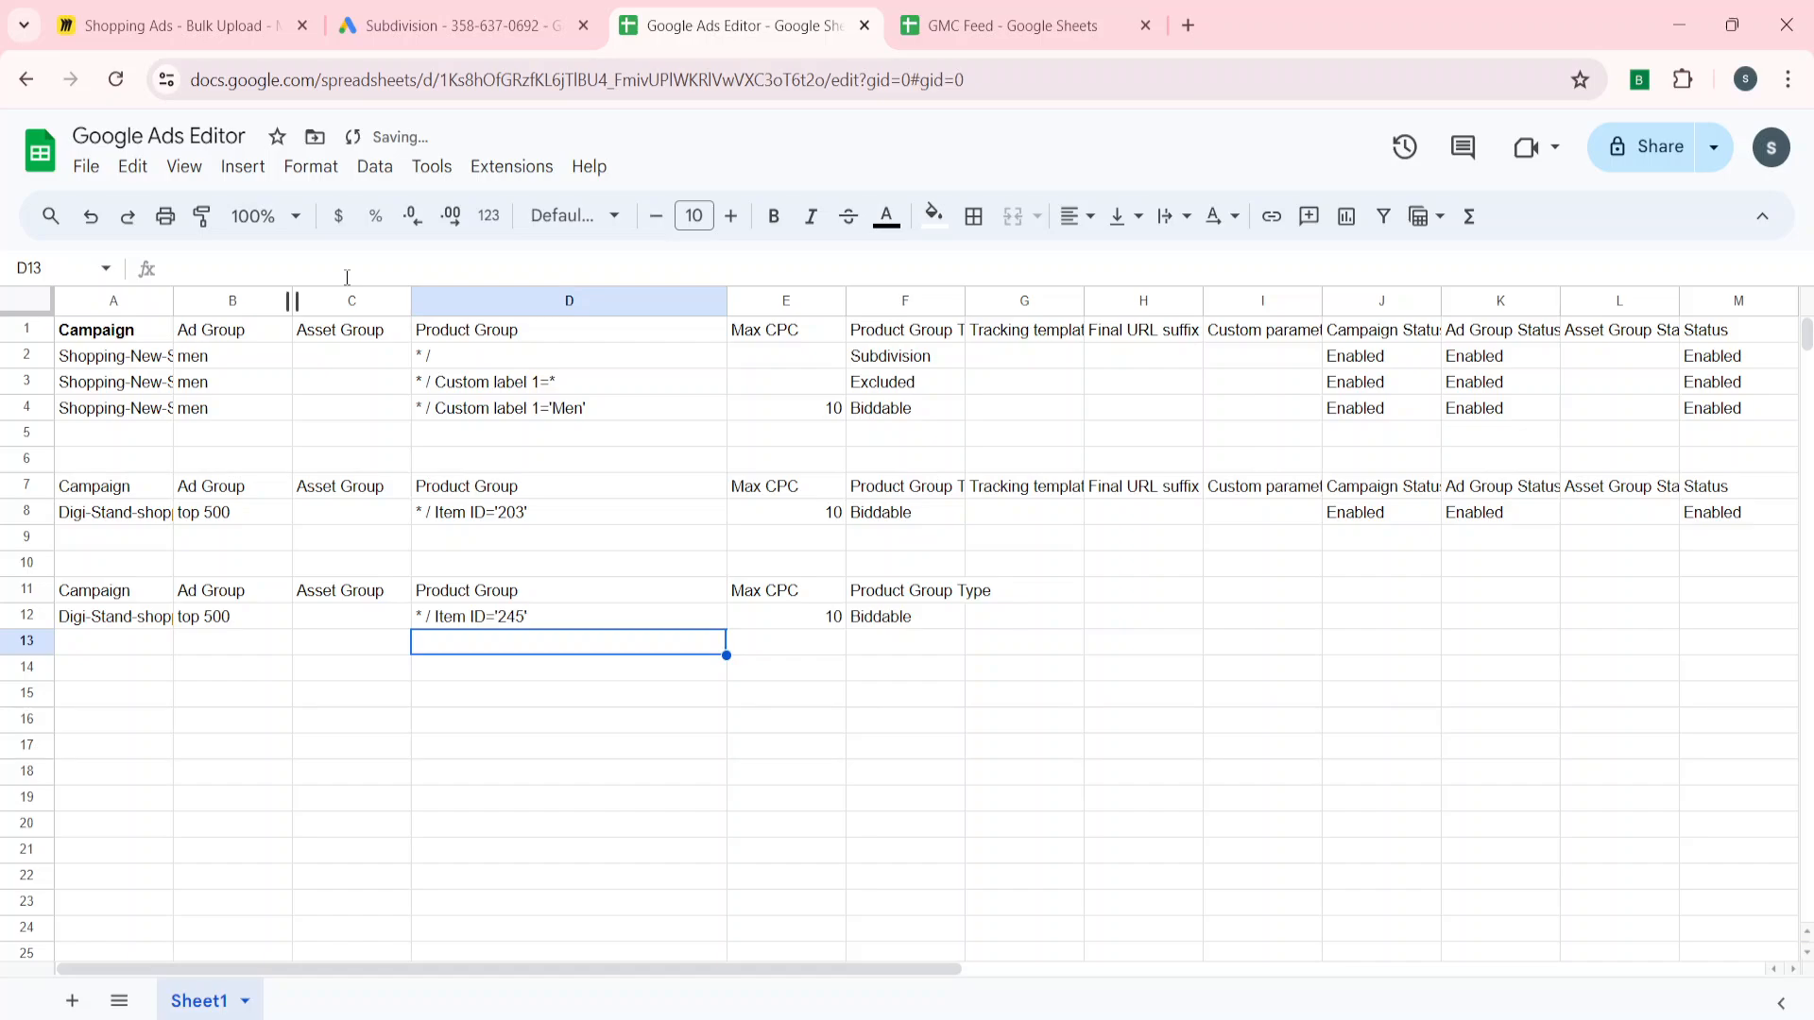
Replace the ad group in B12 of the Item ID '245' row with 10
{"action": "key", "text": "Up"}
{"action": "key", "text": "Up"}
{"action": "key", "text": "Left"}
{"action": "key", "text": "Left"}
{"action": "key", "text": "Left"}
{"action": "key", "text": "Down"}
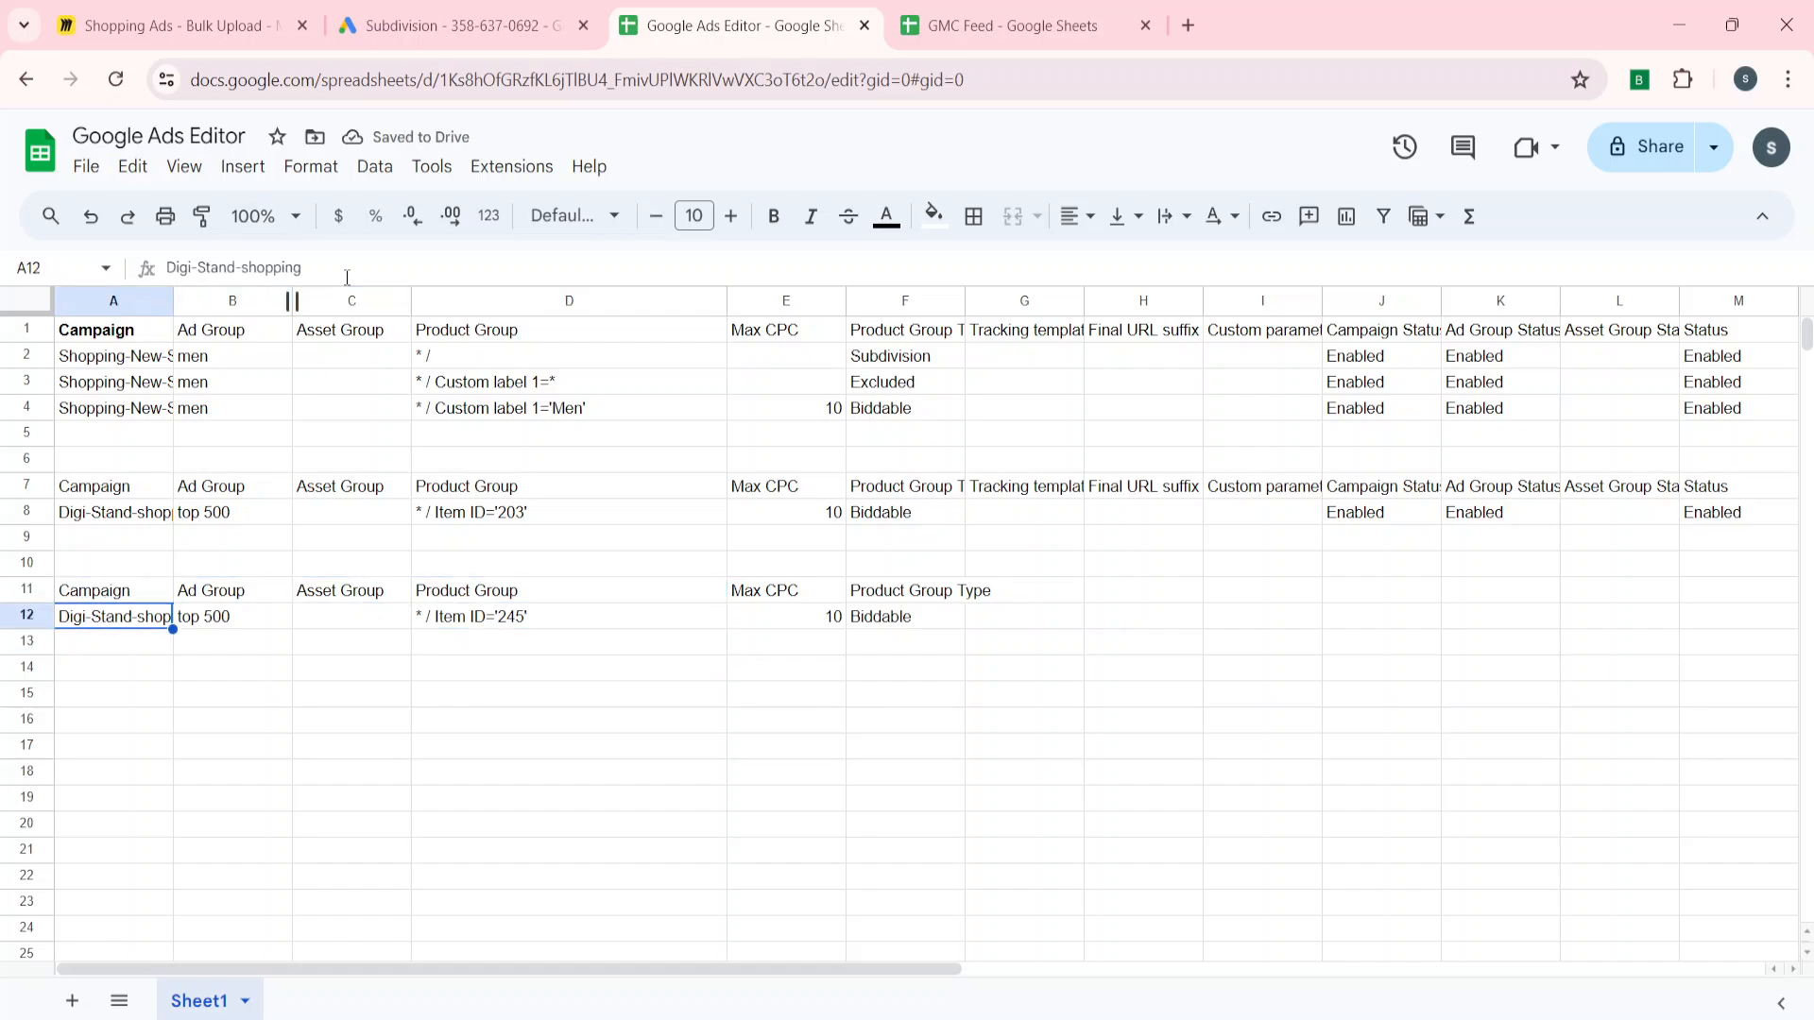
{"action": "left_click", "coordinate": [218, 619]}
{"action": "key", "text": "Delete"}
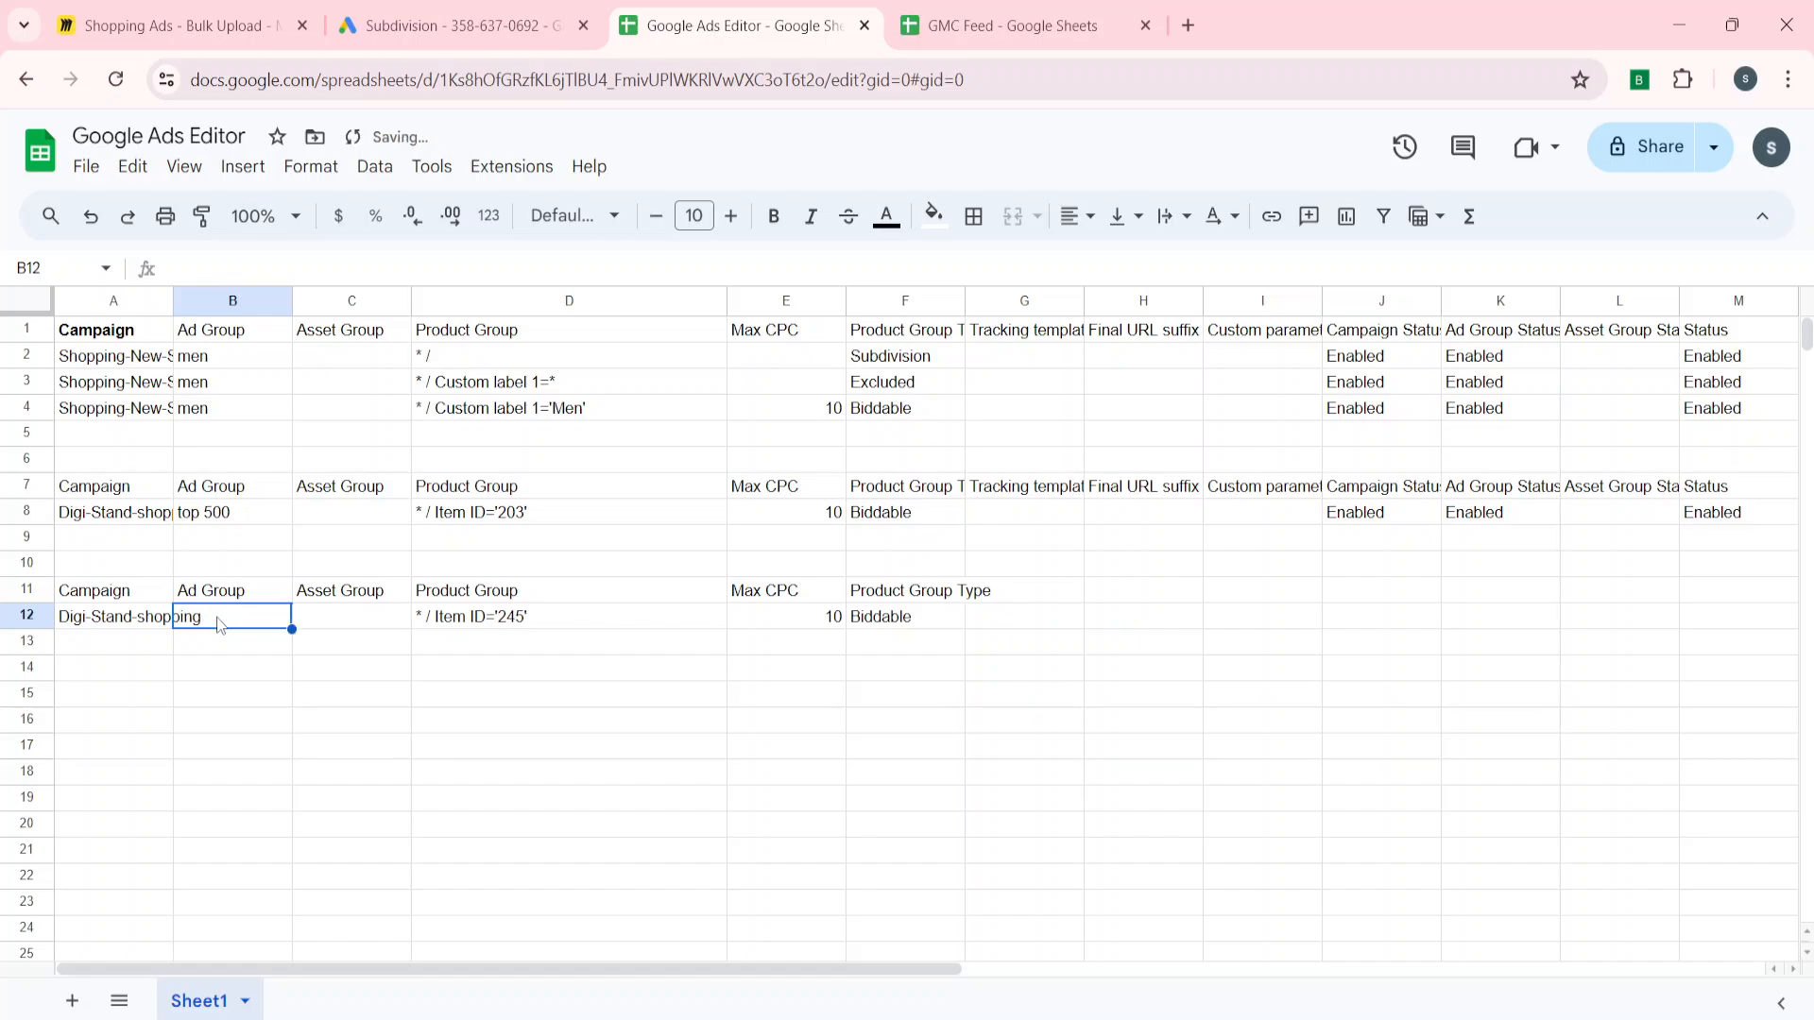
{"action": "type", "text": "10"}
{"action": "key", "text": "Up"}
Copy the block A11:F12, check in Google Ads Editor which campaign holds ad group 10, and return to the spreadsheet
{"action": "key", "text": "Left"}
{"action": "key", "text": "shift+Right"}
{"action": "key", "text": "shift+Right"}
{"action": "key", "text": "shift+Right"}
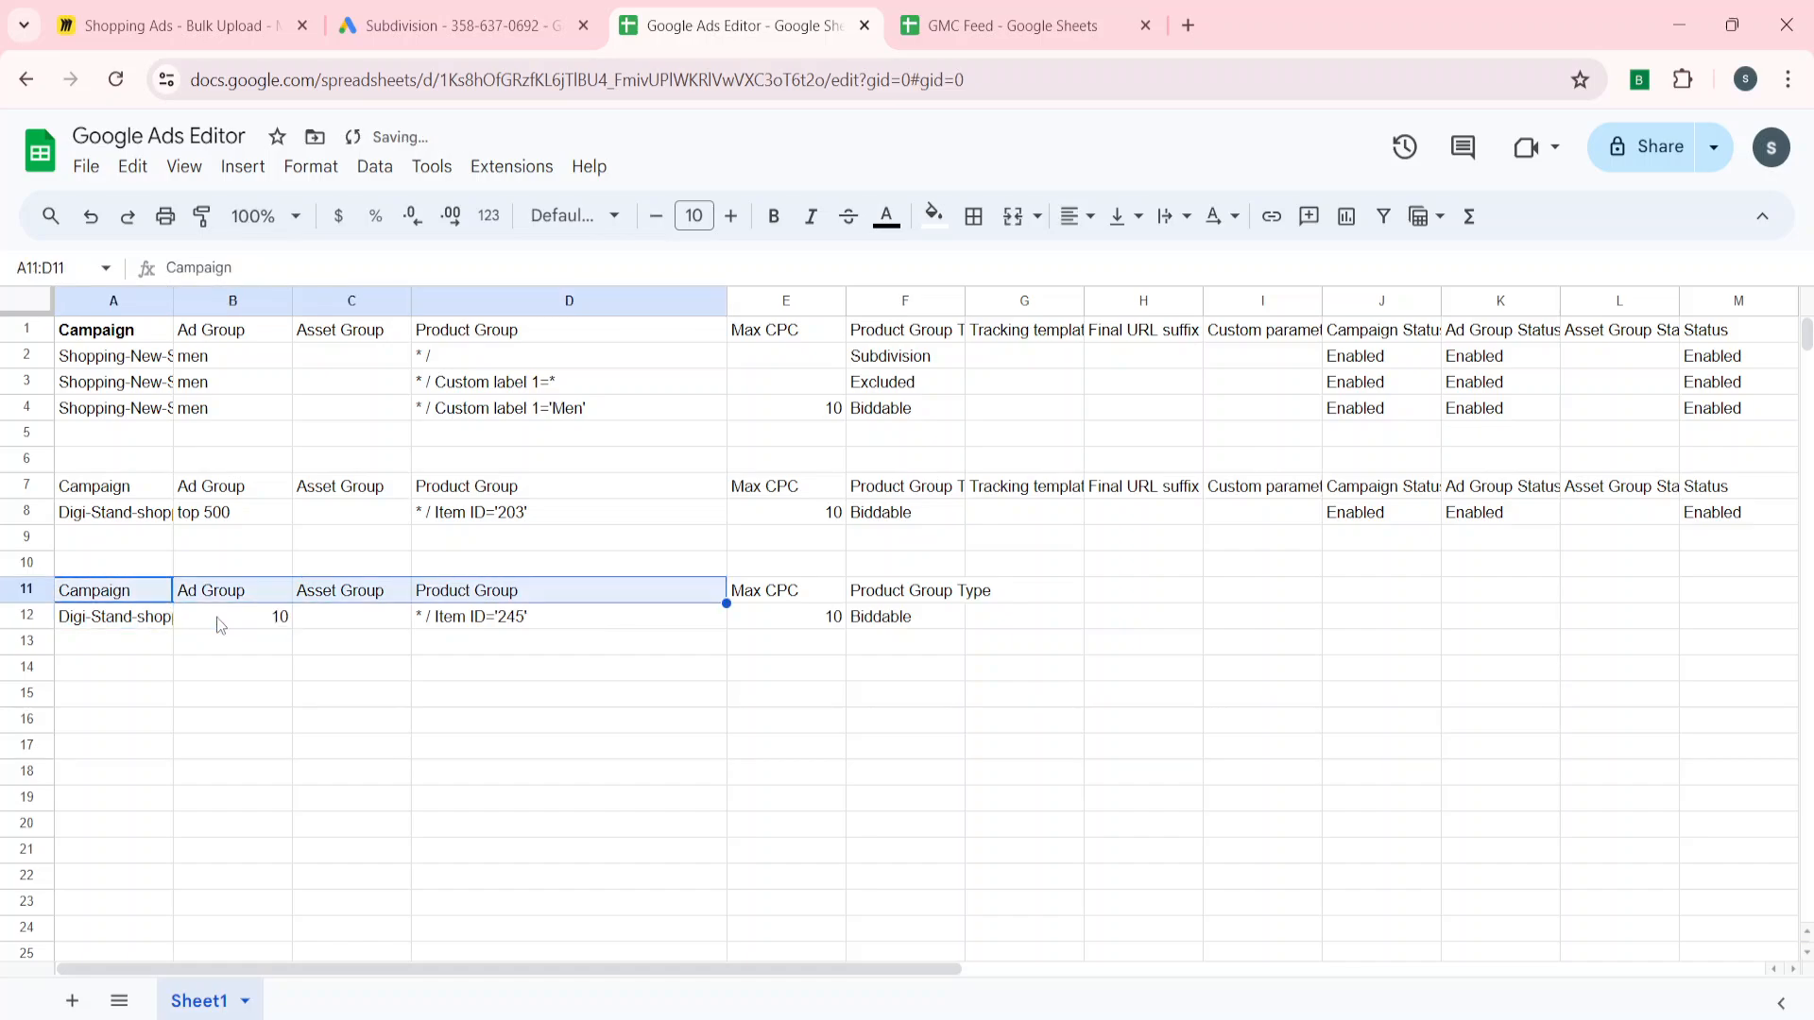
{"action": "key", "text": "shift+Right"}
{"action": "key", "text": "shift+Down"}
{"action": "key", "text": "shift+Right"}
{"action": "key", "text": "ctrl+c"}
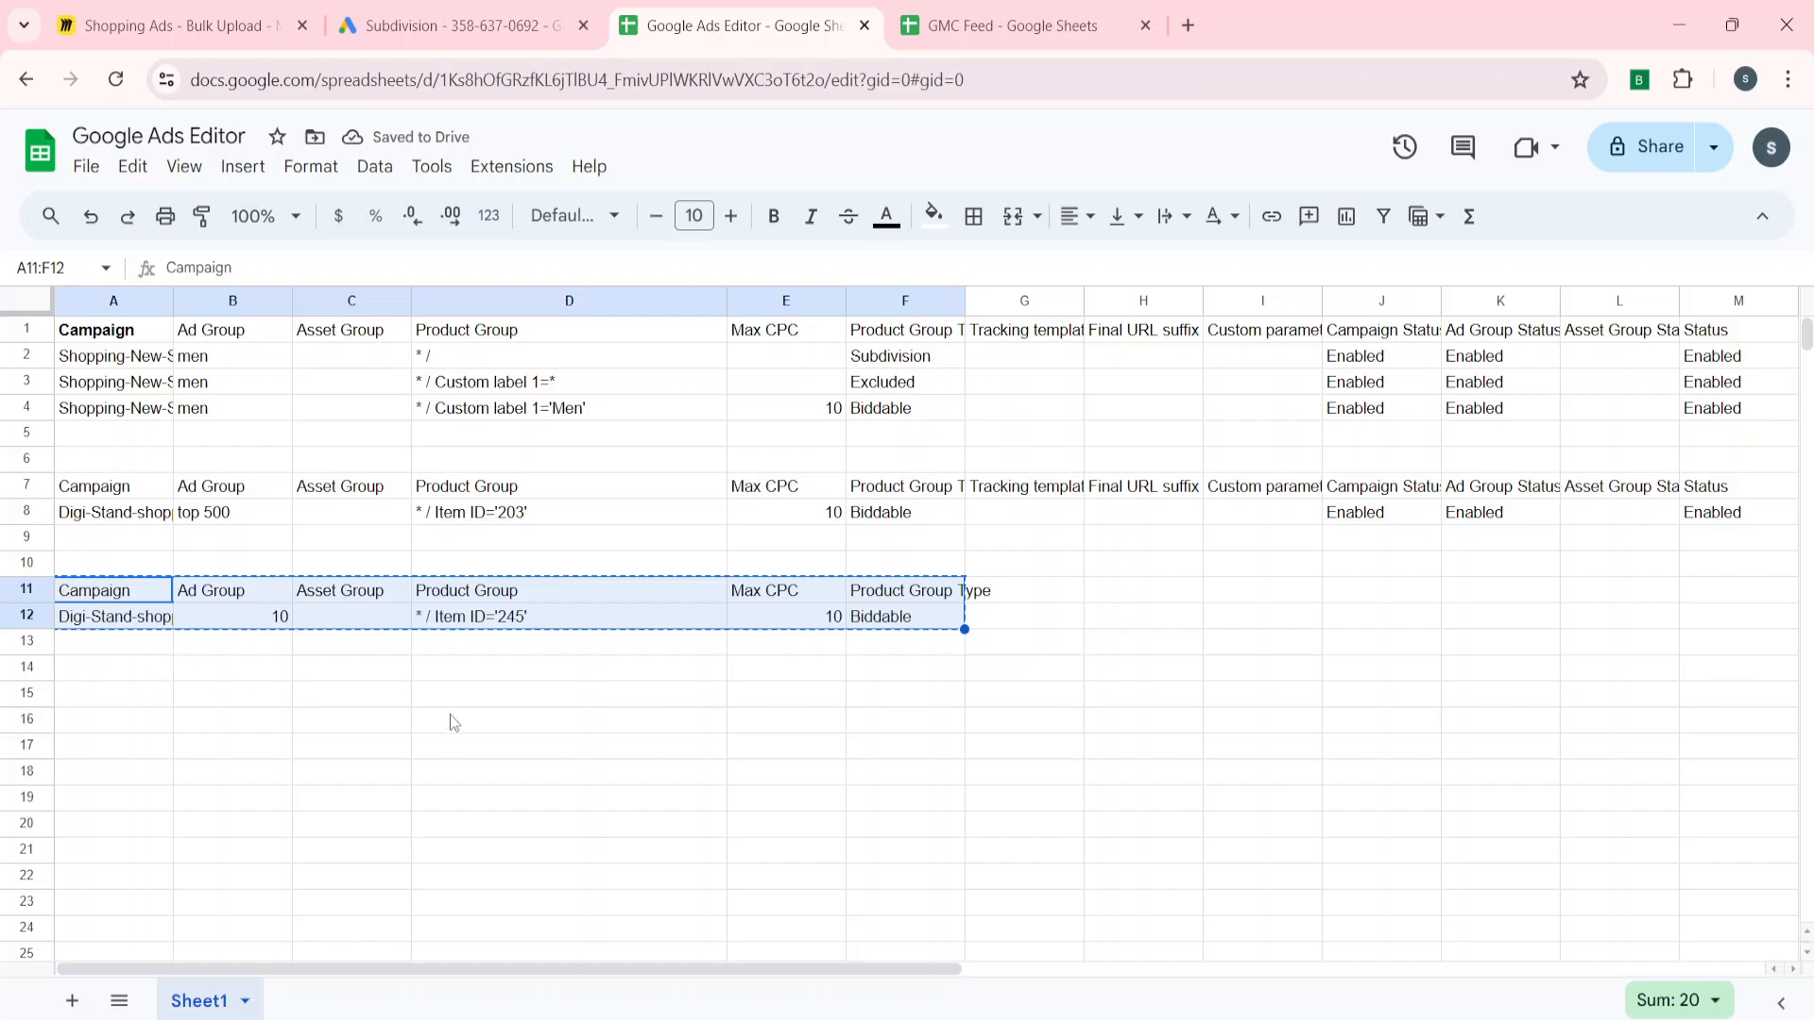
{"action": "left_click", "coordinate": [813, 1019]}
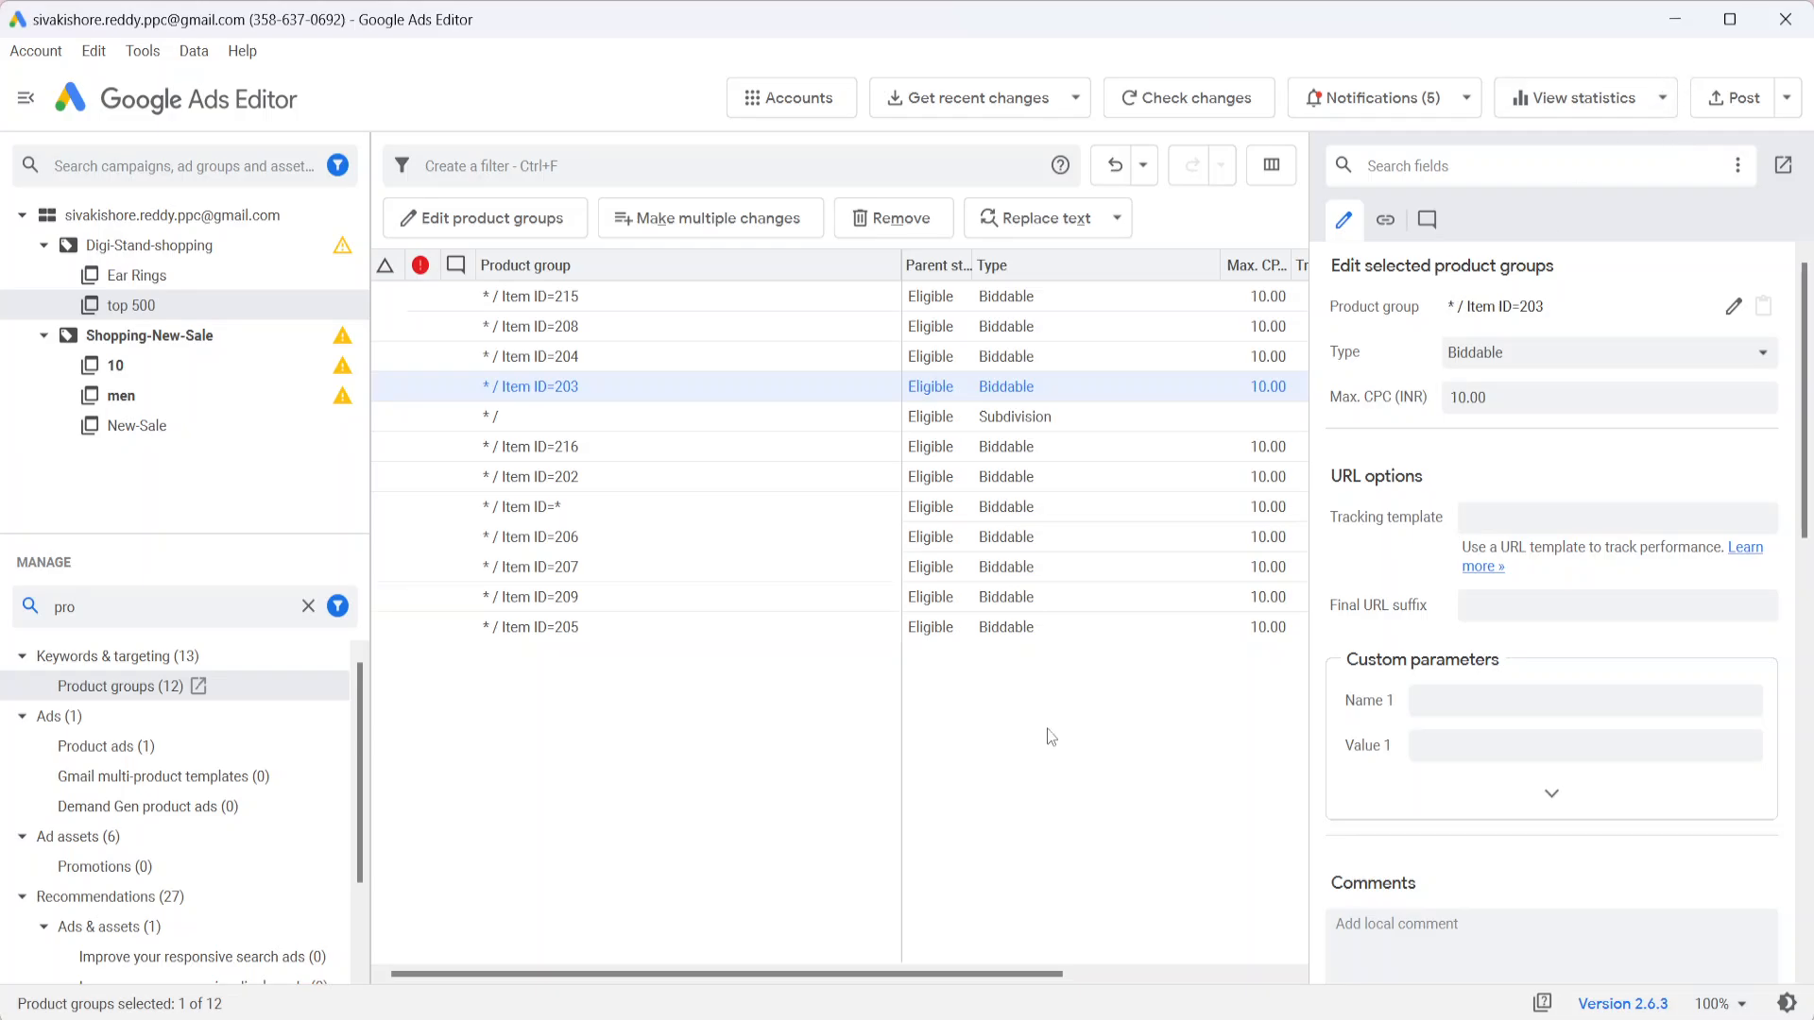
{"action": "left_click", "coordinate": [870, 1019]}
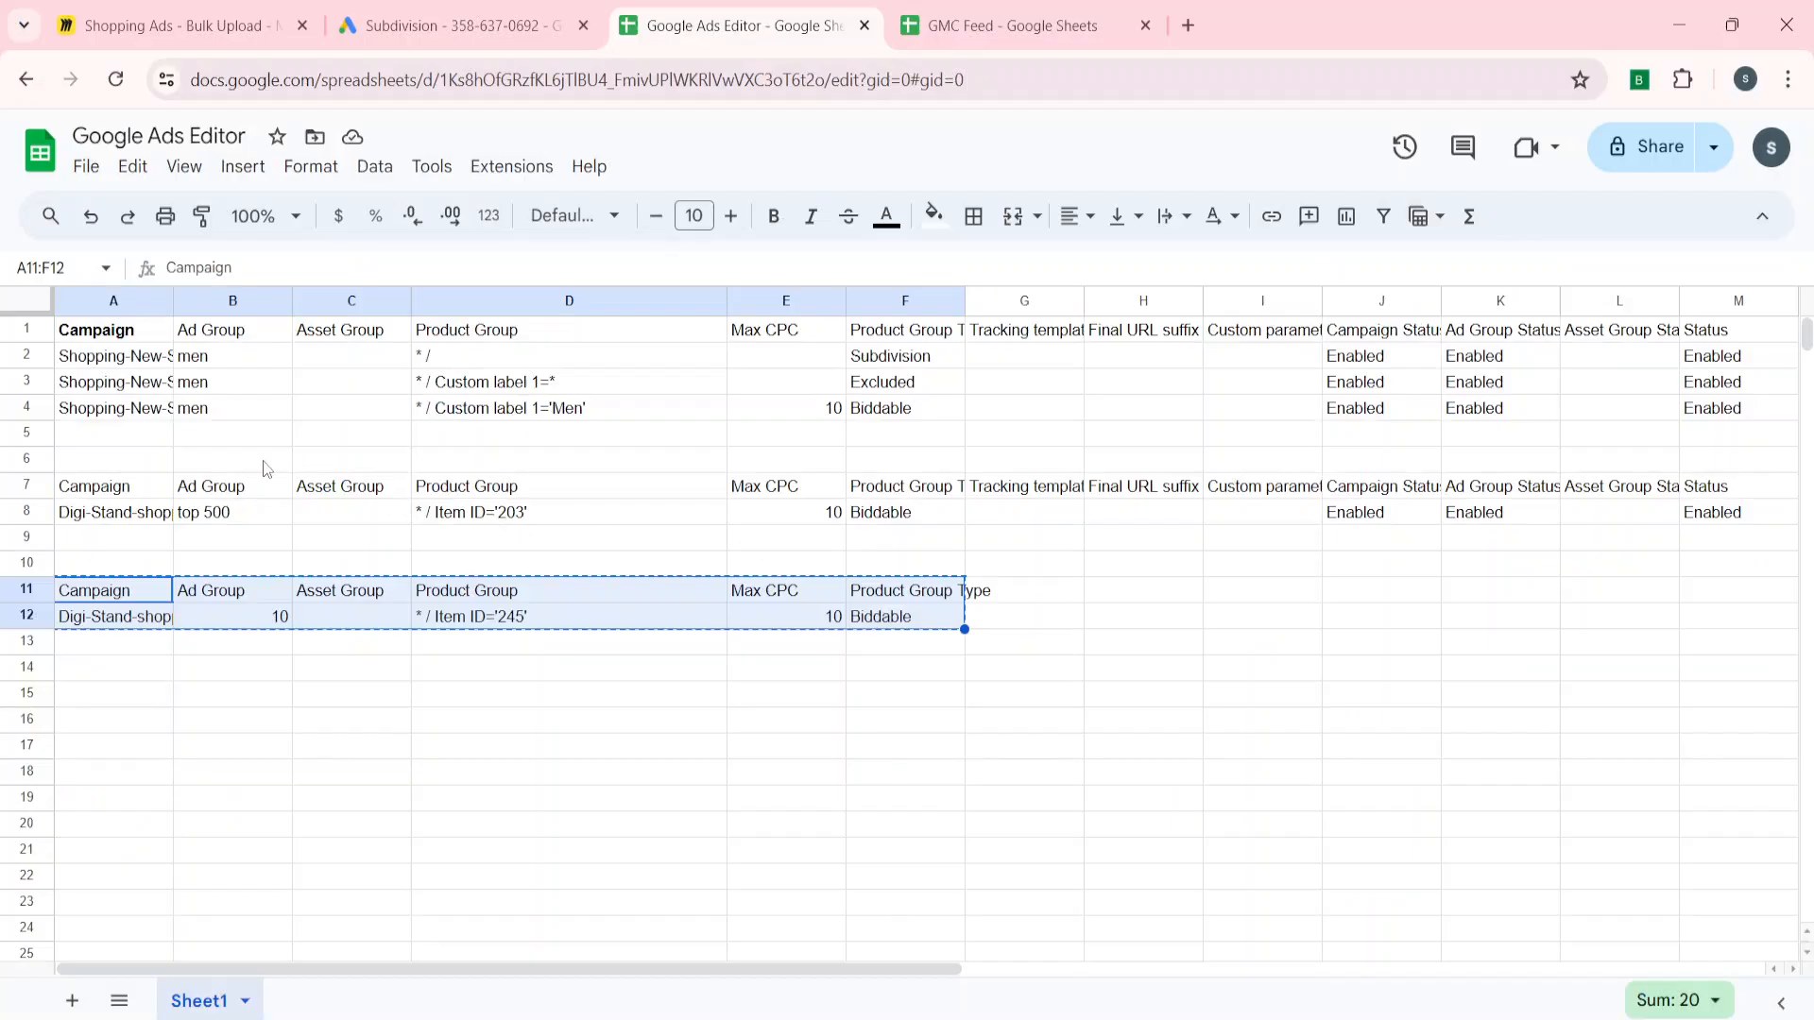
Replace the campaign in A12 with Shopping-New-Sale, copied from A4
{"action": "left_click", "coordinate": [134, 416]}
{"action": "key", "text": "ctrl+c"}
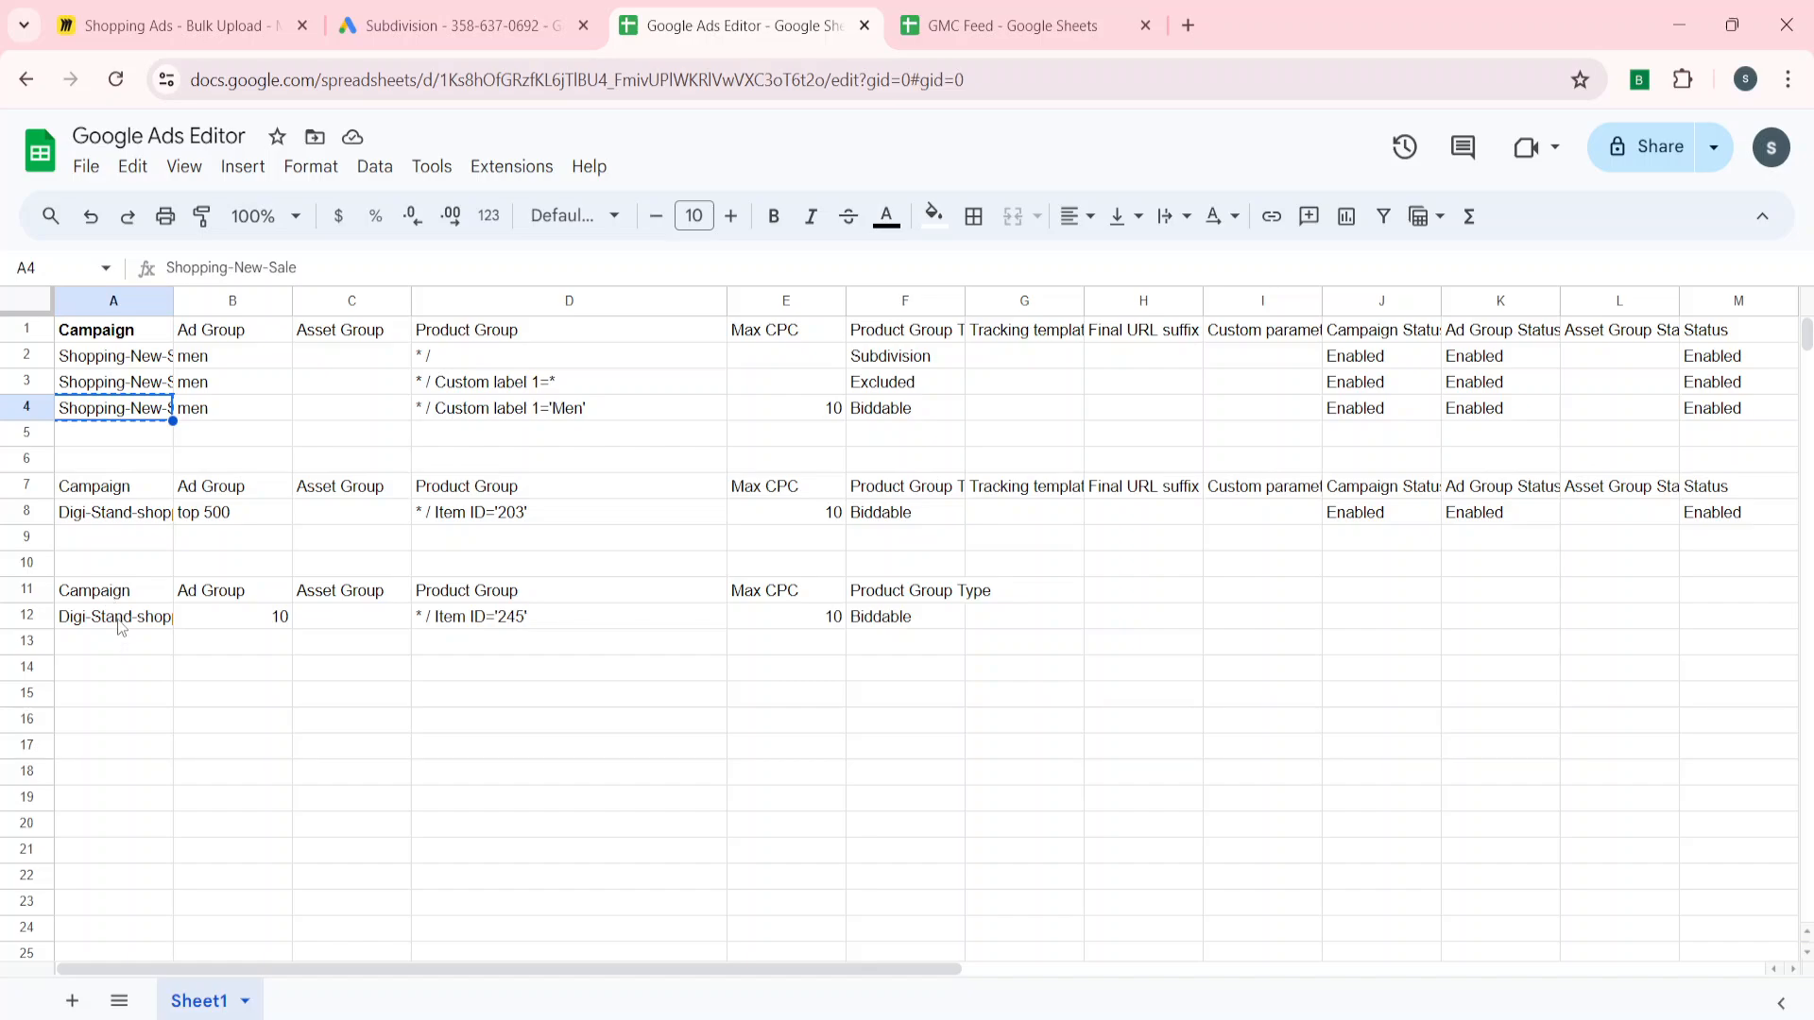
{"action": "left_click", "coordinate": [121, 617]}
{"action": "key", "text": "ctrl+v"}
Copy the Item ID '245' row together with its header row, A11:F12
{"action": "key", "text": "shift+Up"}
{"action": "key", "text": "shift+Right"}
{"action": "key", "text": "shift+Right"}
{"action": "key", "text": "shift+Right"}
{"action": "key", "text": "shift+Right"}
{"action": "key", "text": "shift+Right"}
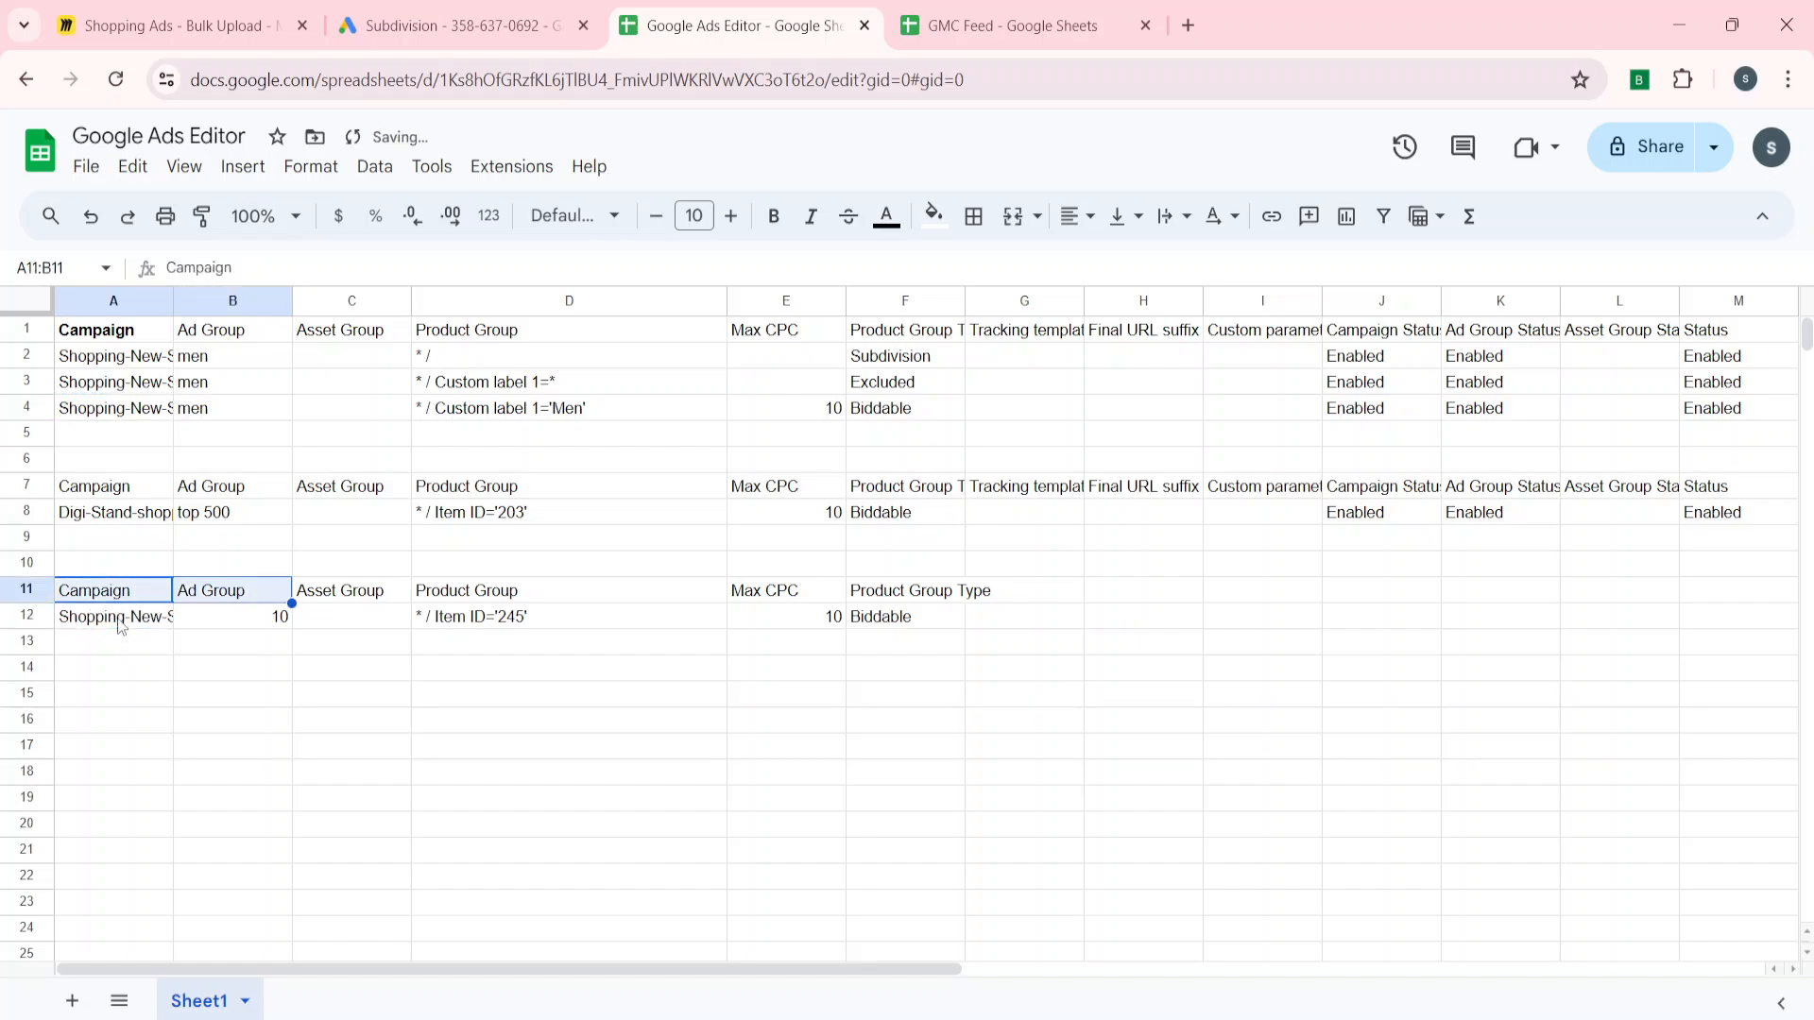
{"action": "key", "text": "ctrl+c"}
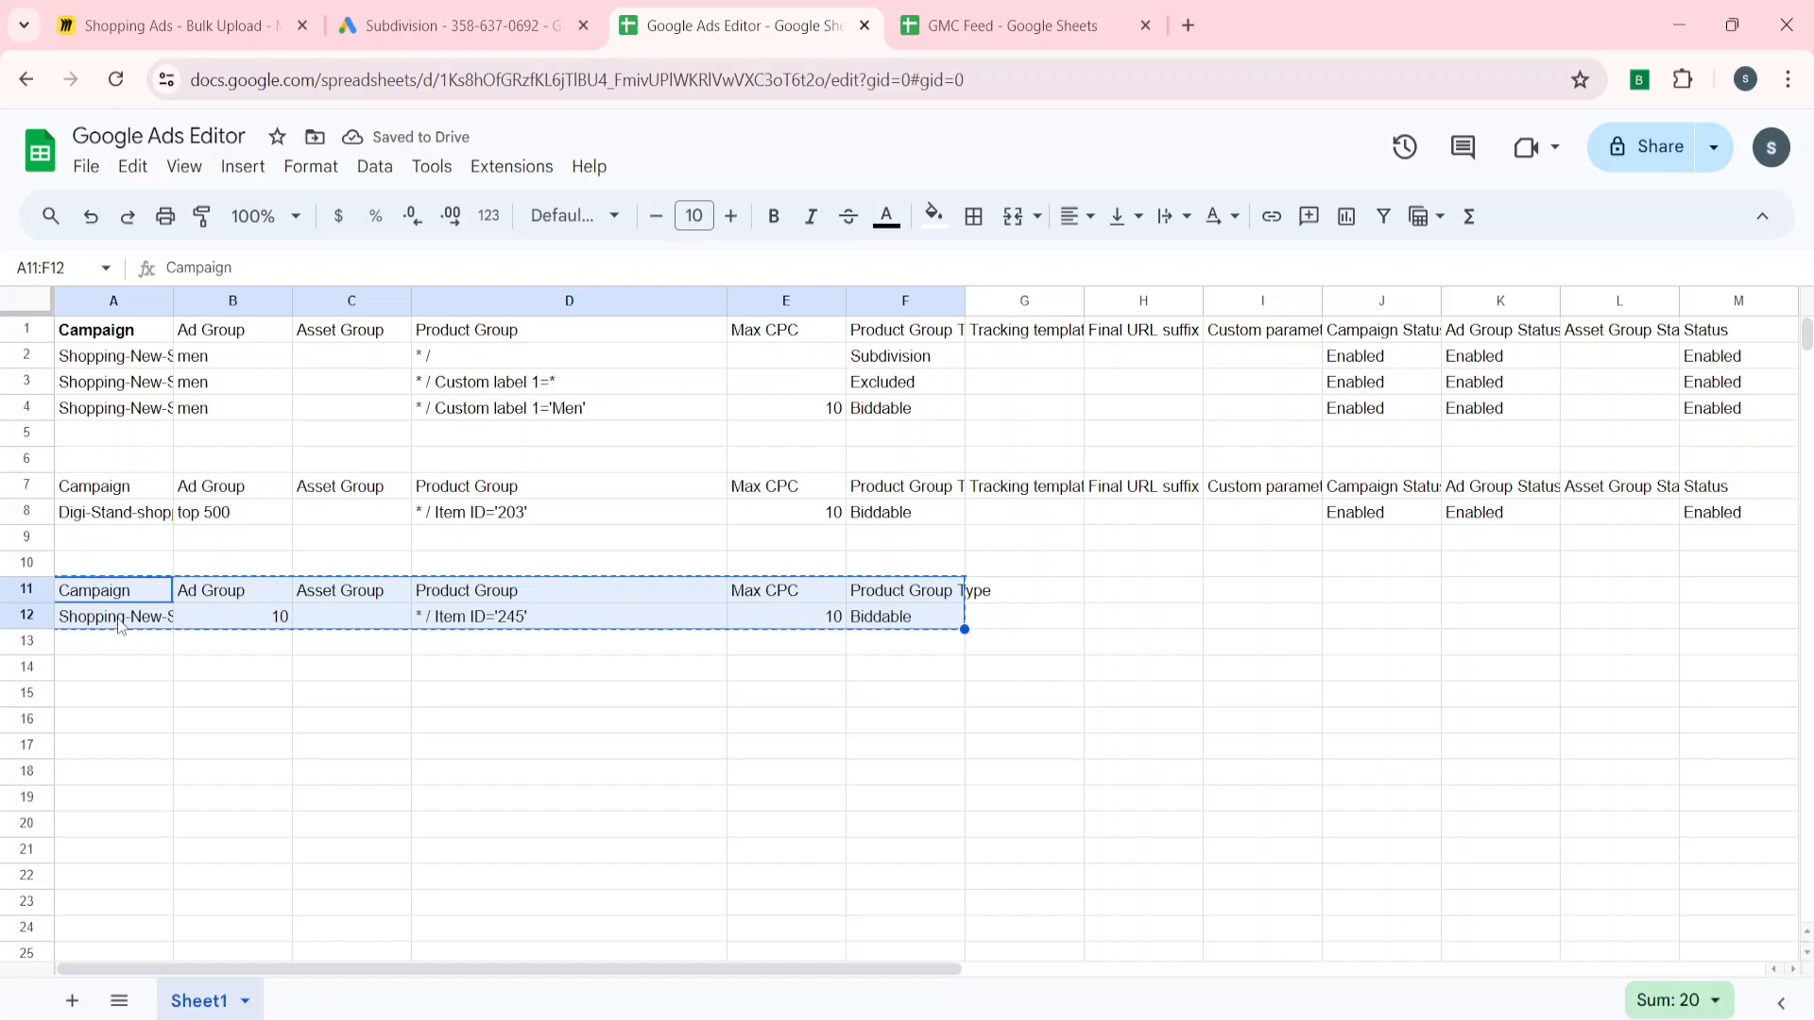
Switch to Google Ads Editor and paste the copied rows into a Make multiple changes grid for product groups
{"action": "key", "text": "alt+Tab"}
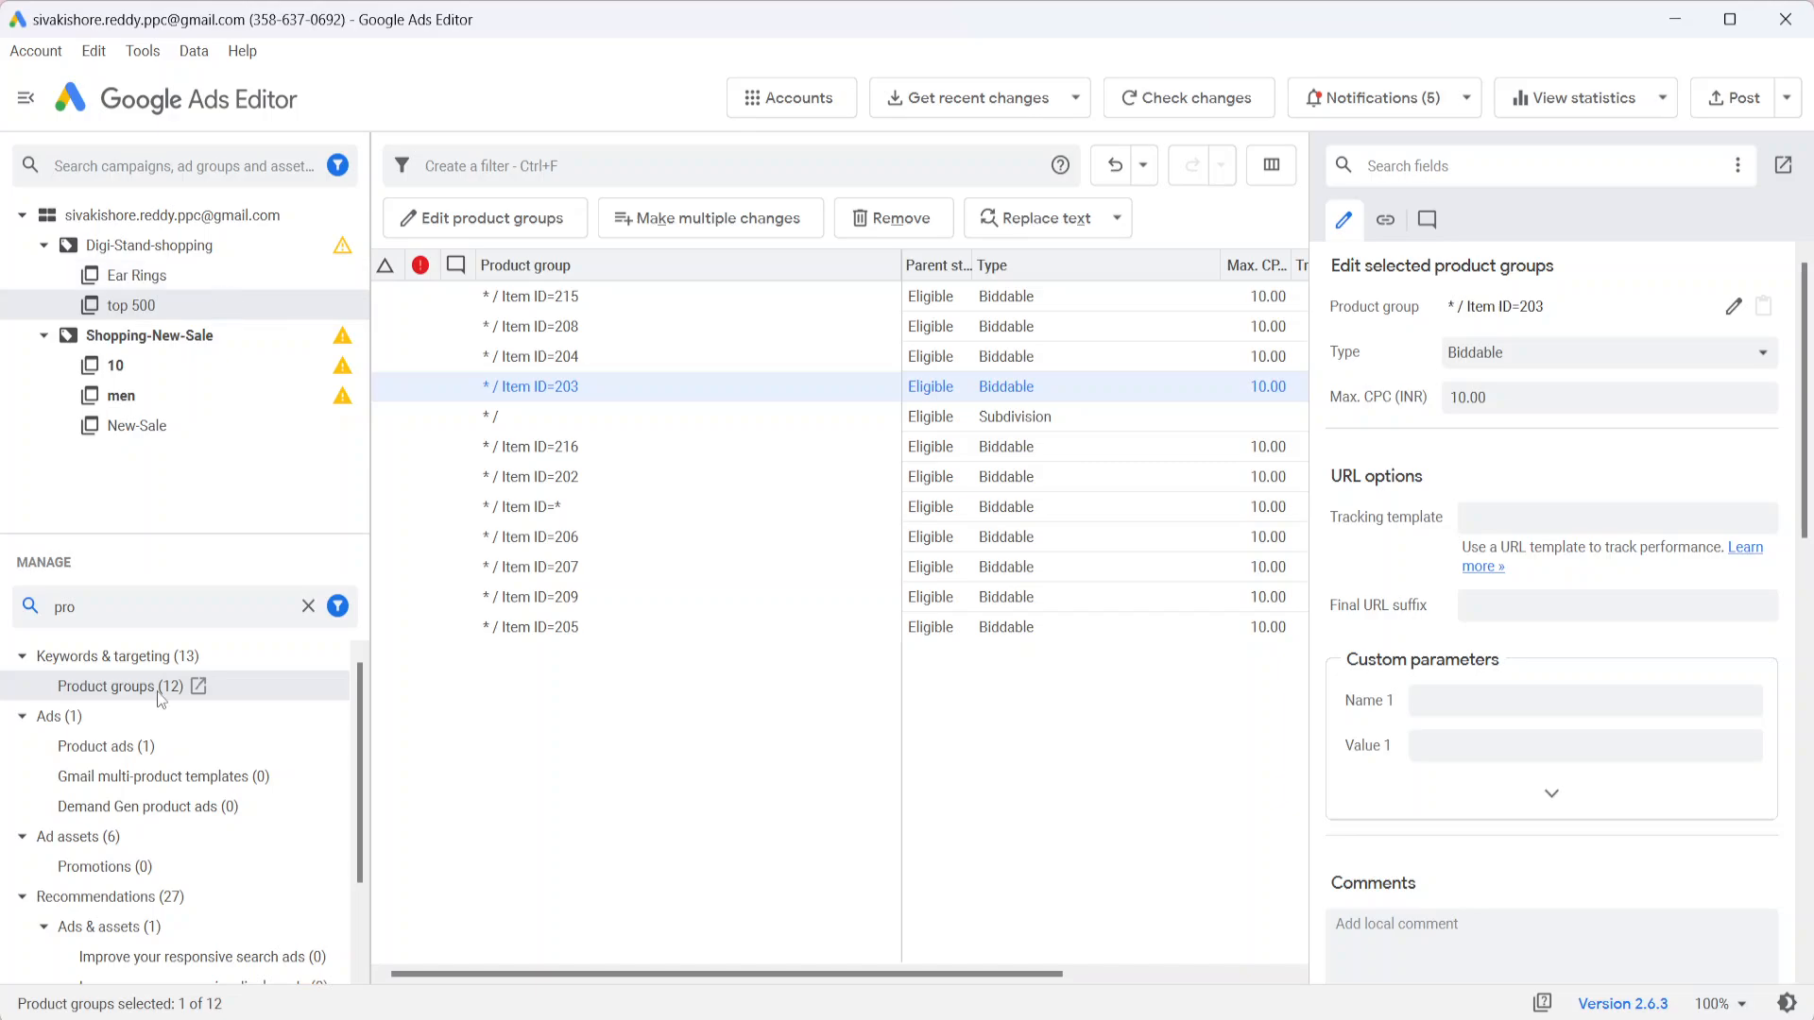
{"action": "left_click", "coordinate": [96, 692]}
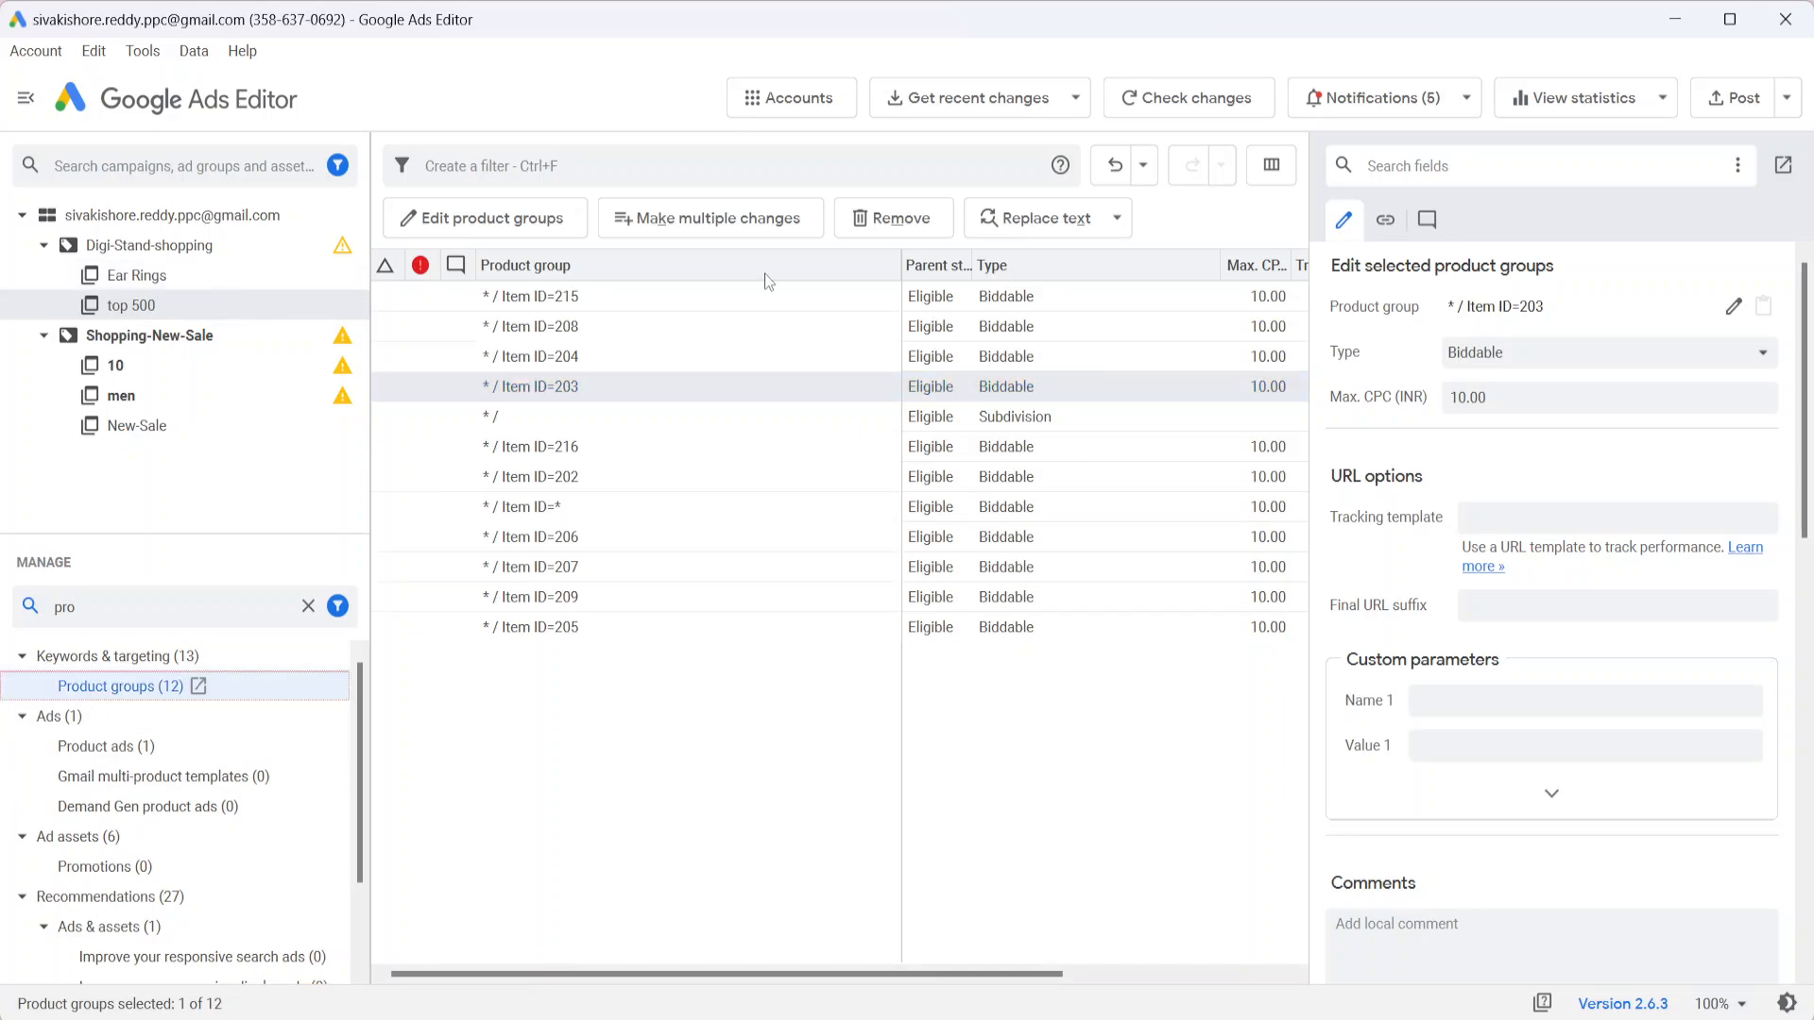
{"action": "left_click", "coordinate": [713, 219]}
{"action": "left_click", "coordinate": [499, 300]}
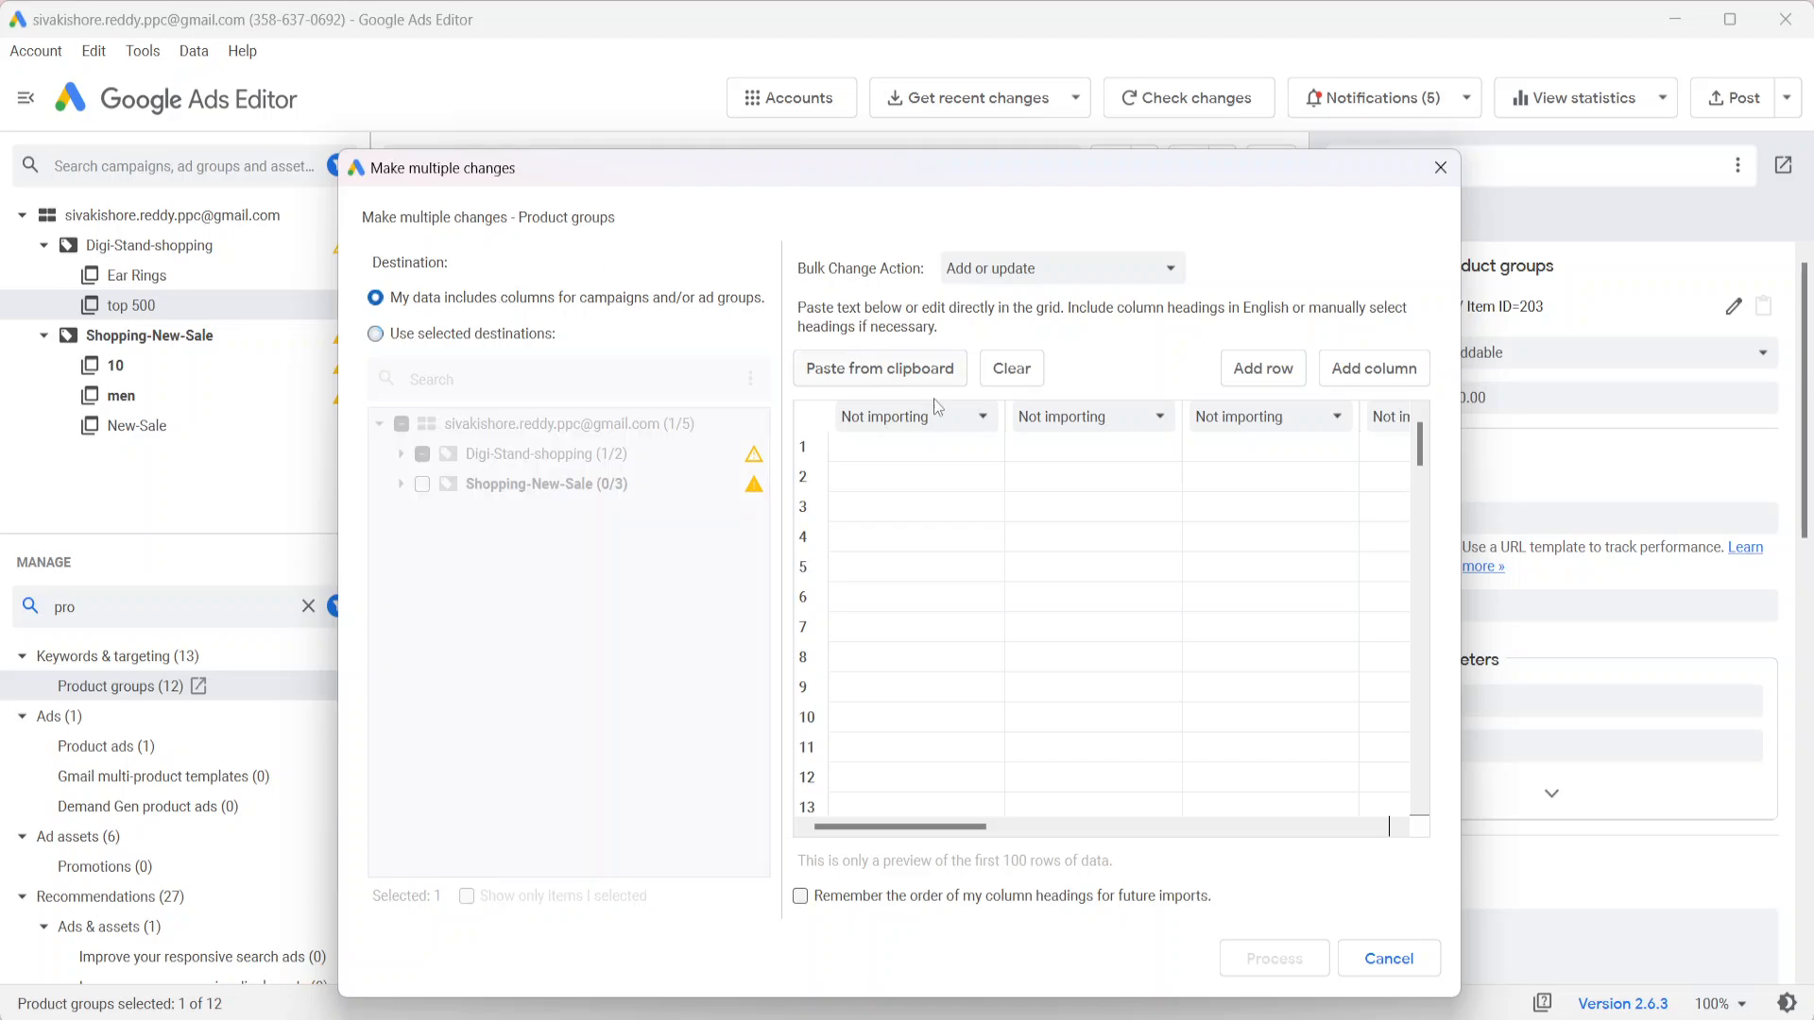
{"action": "left_click", "coordinate": [886, 451]}
{"action": "key", "text": "ctrl+v"}
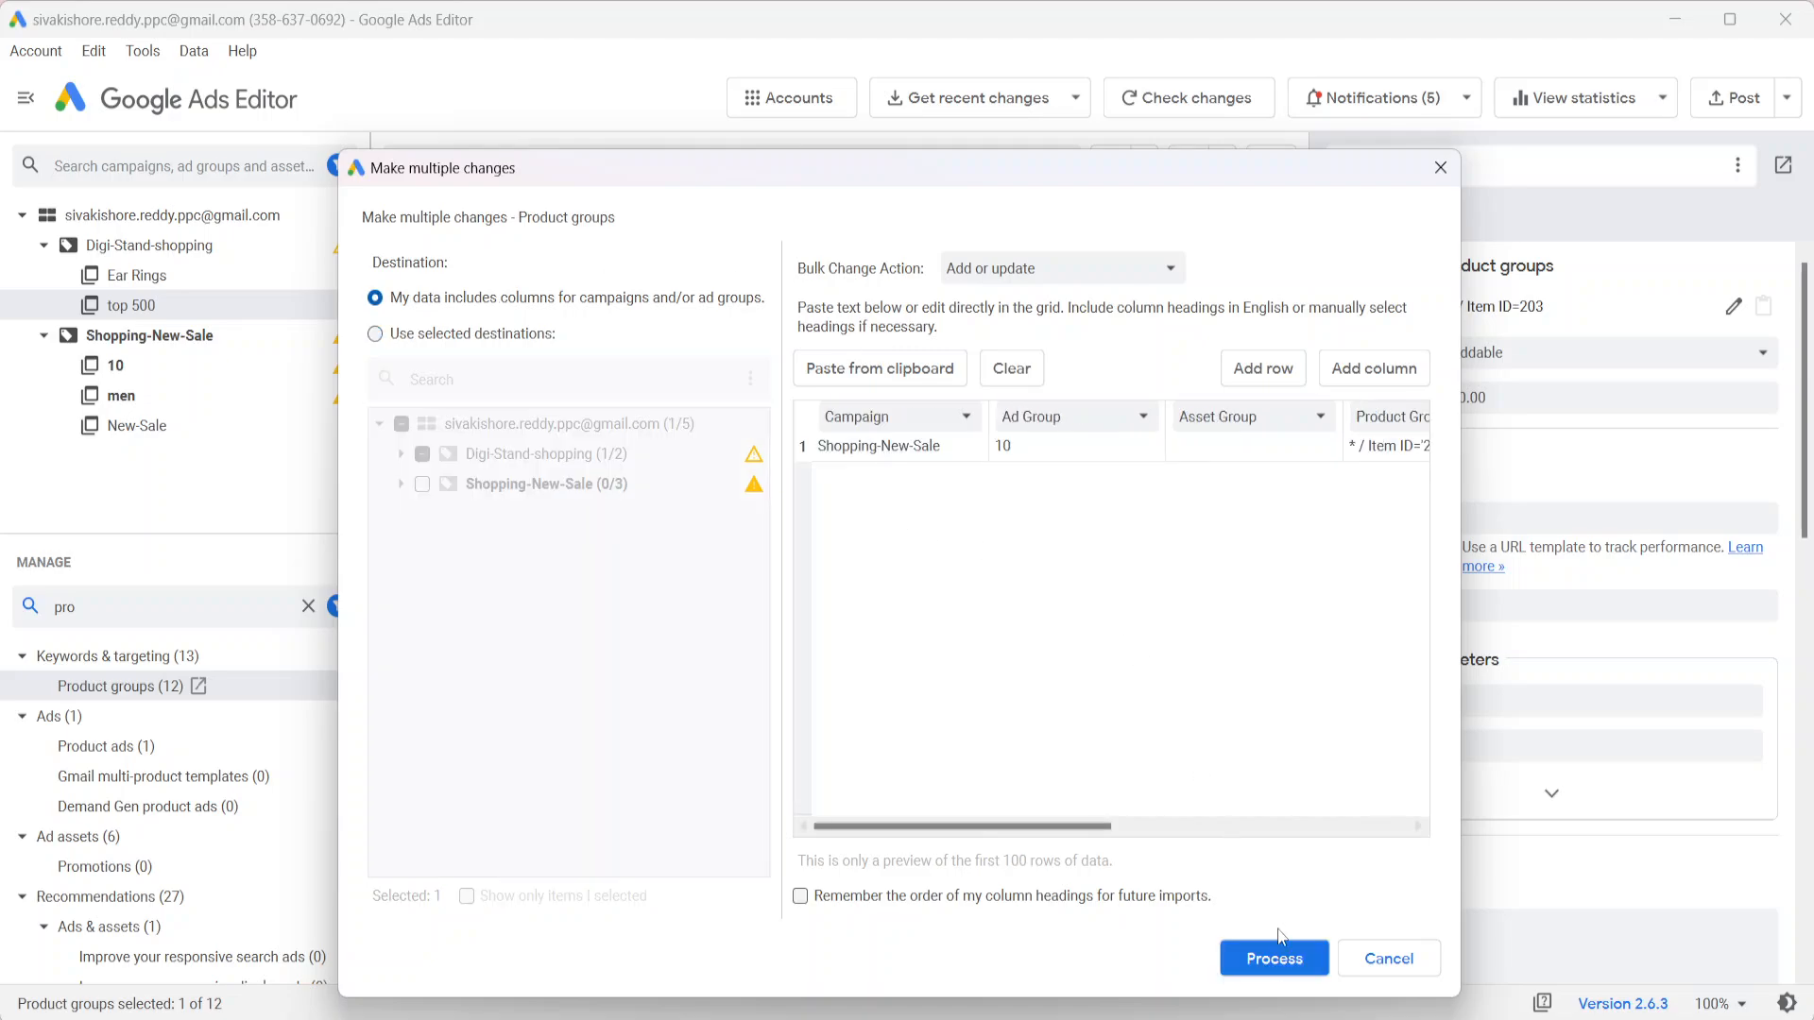
Process and keep the bulk product group change, and open ad group 10 under Shopping-New-Sale
{"action": "left_click", "coordinate": [1274, 957]}
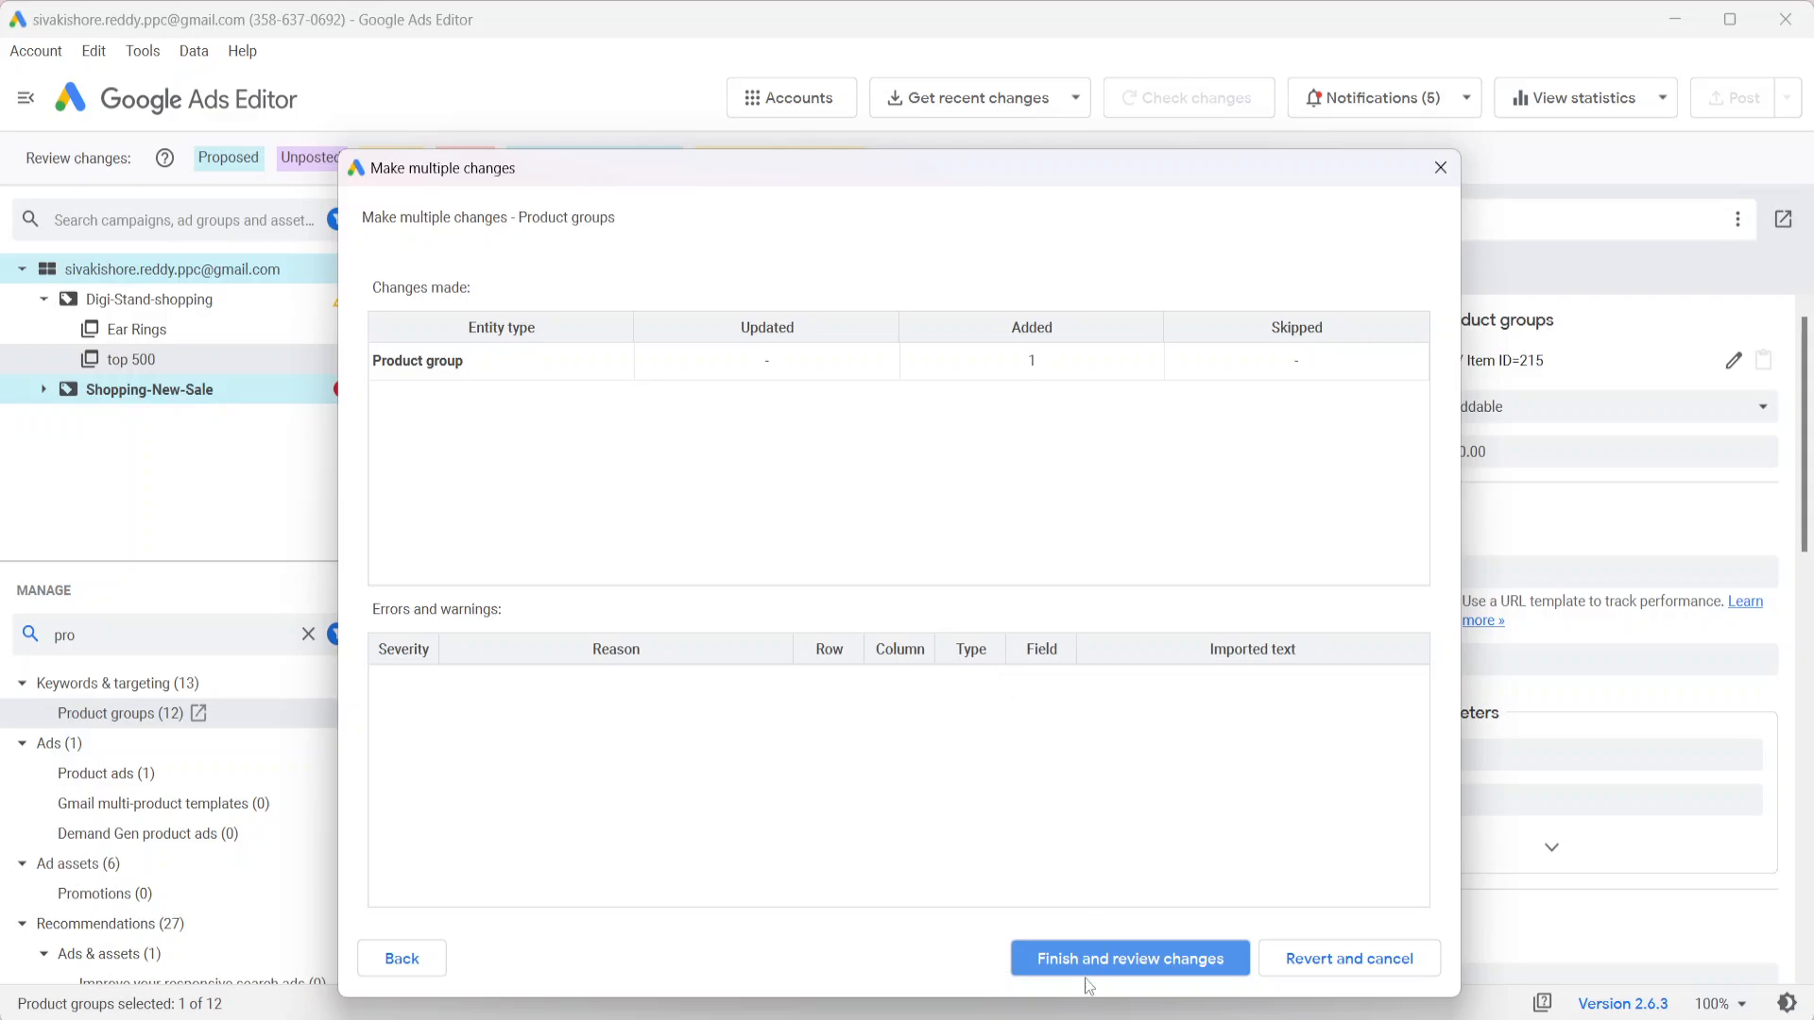
{"action": "left_click", "coordinate": [1075, 956]}
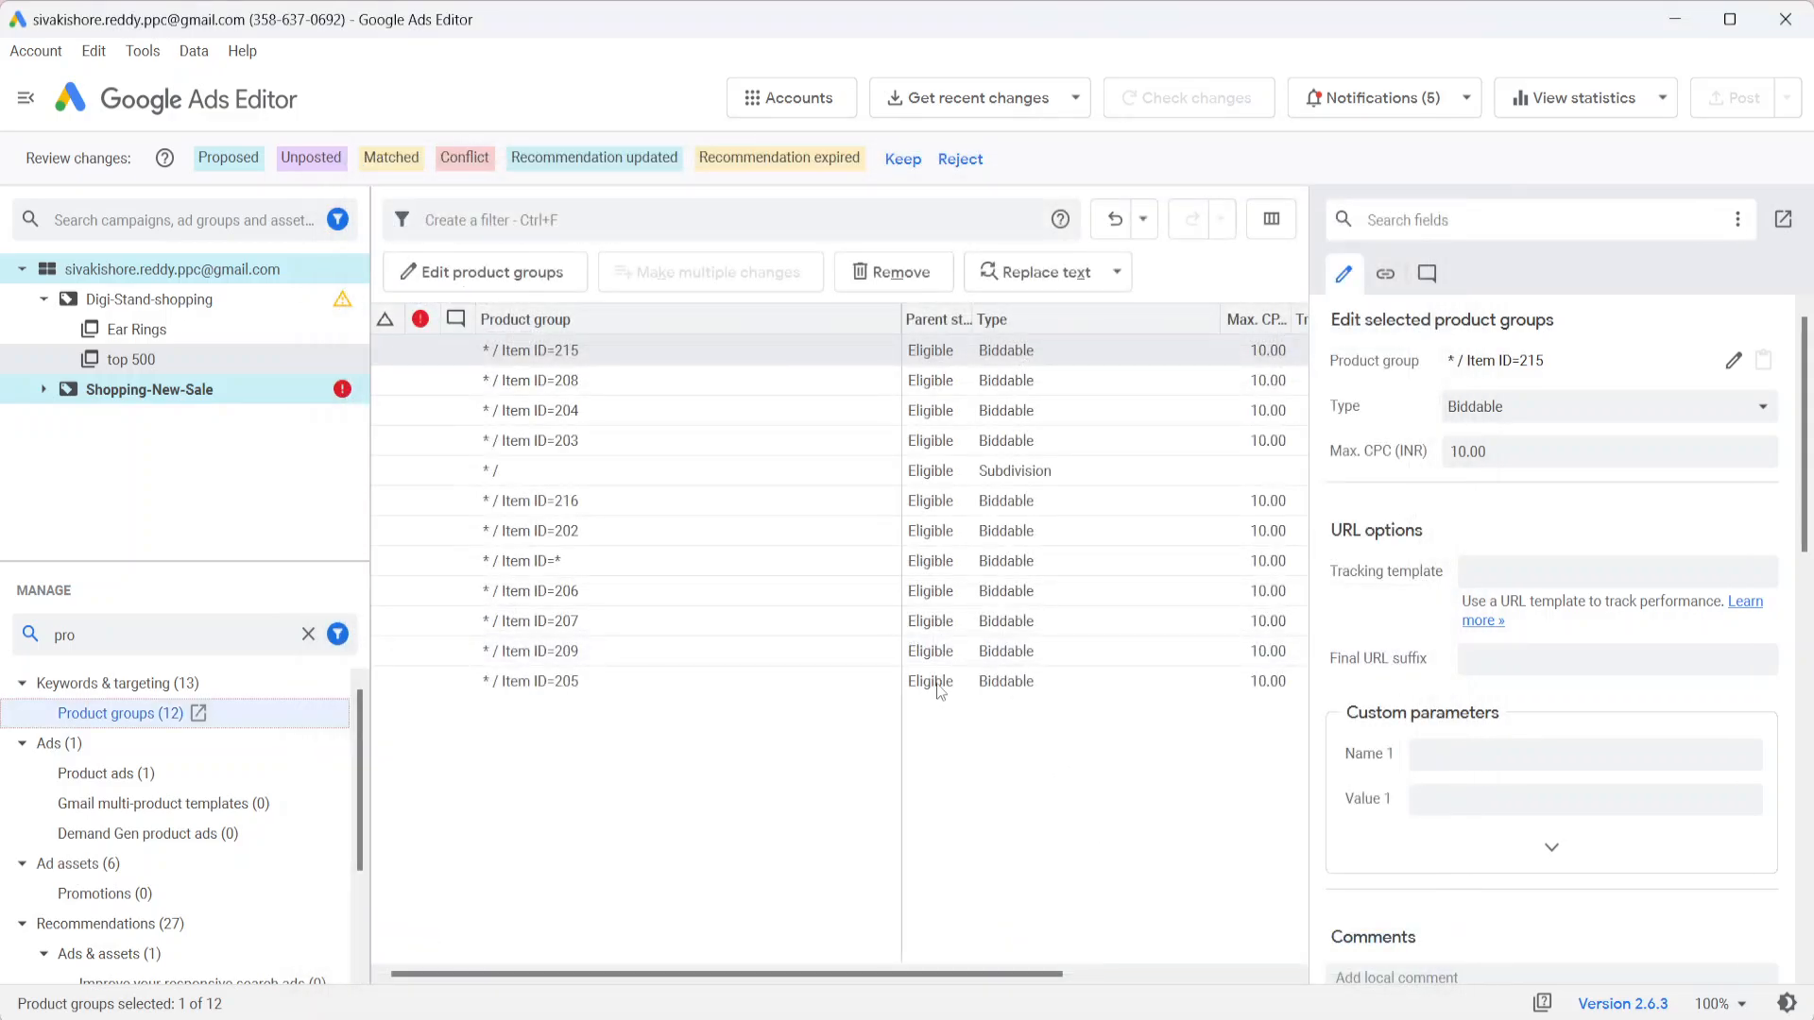
{"action": "left_click", "coordinate": [925, 167]}
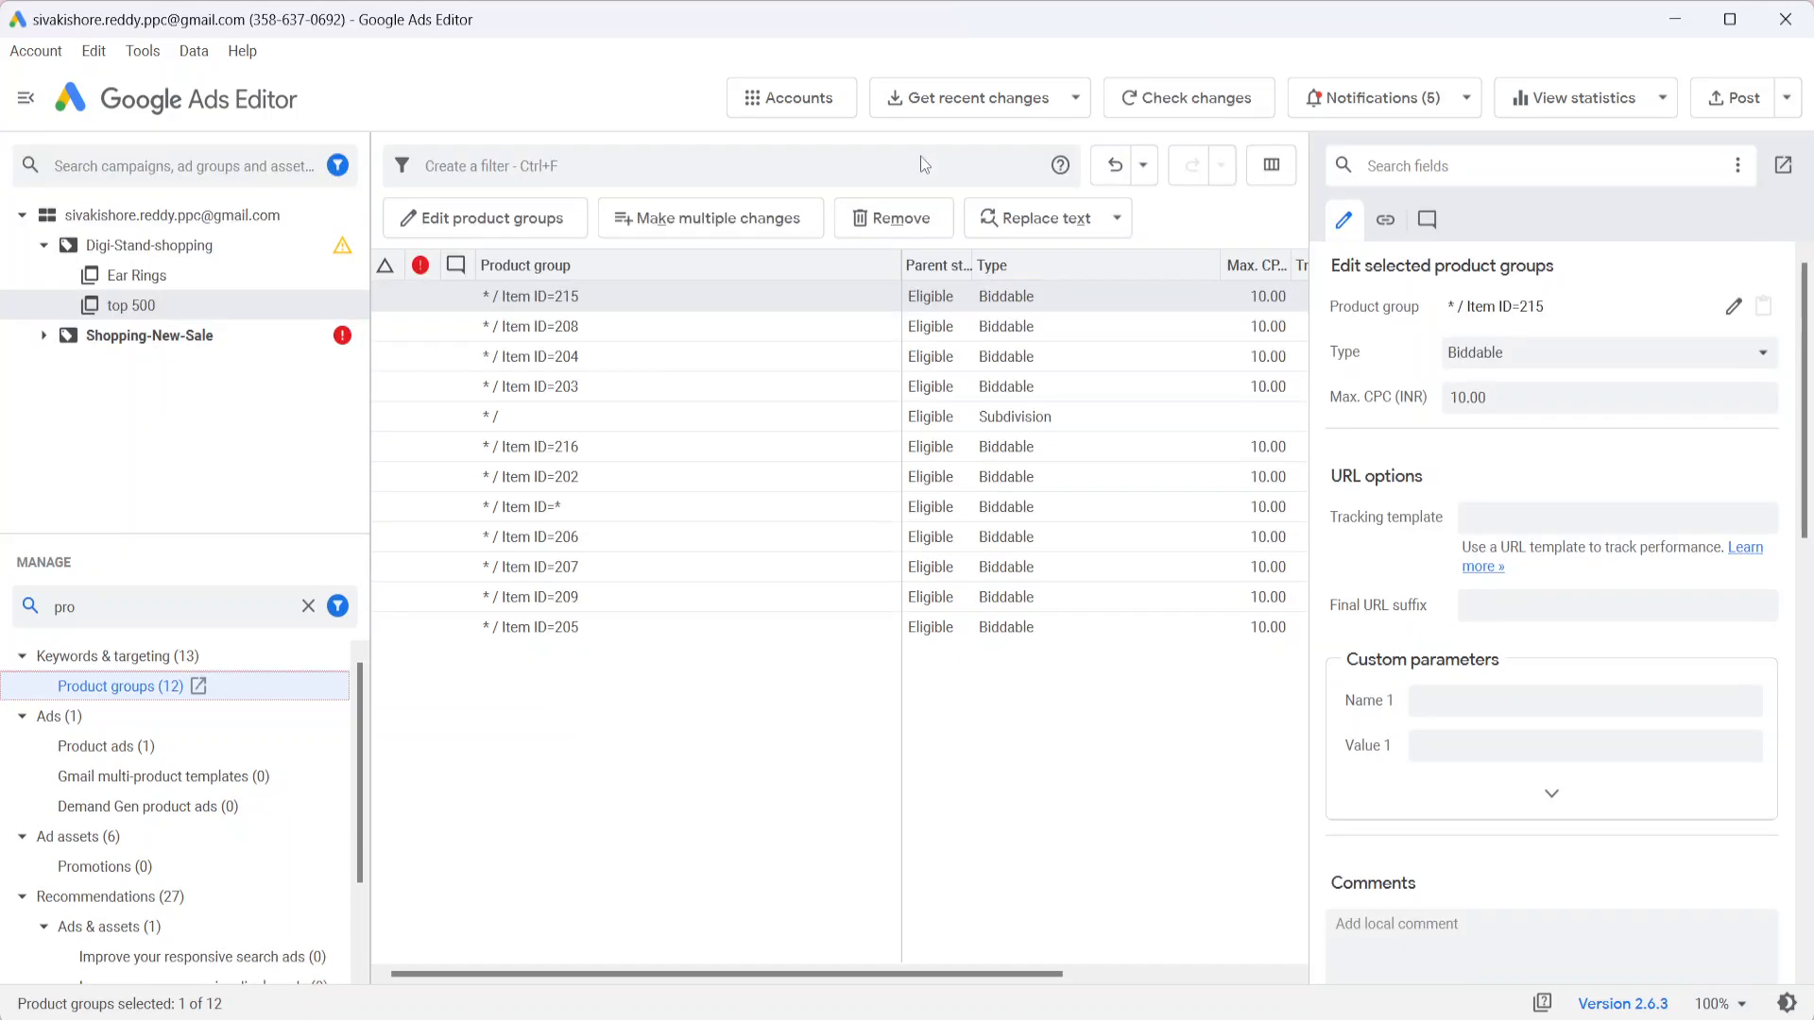
{"action": "left_click", "coordinate": [42, 350]}
{"action": "left_click", "coordinate": [99, 373]}
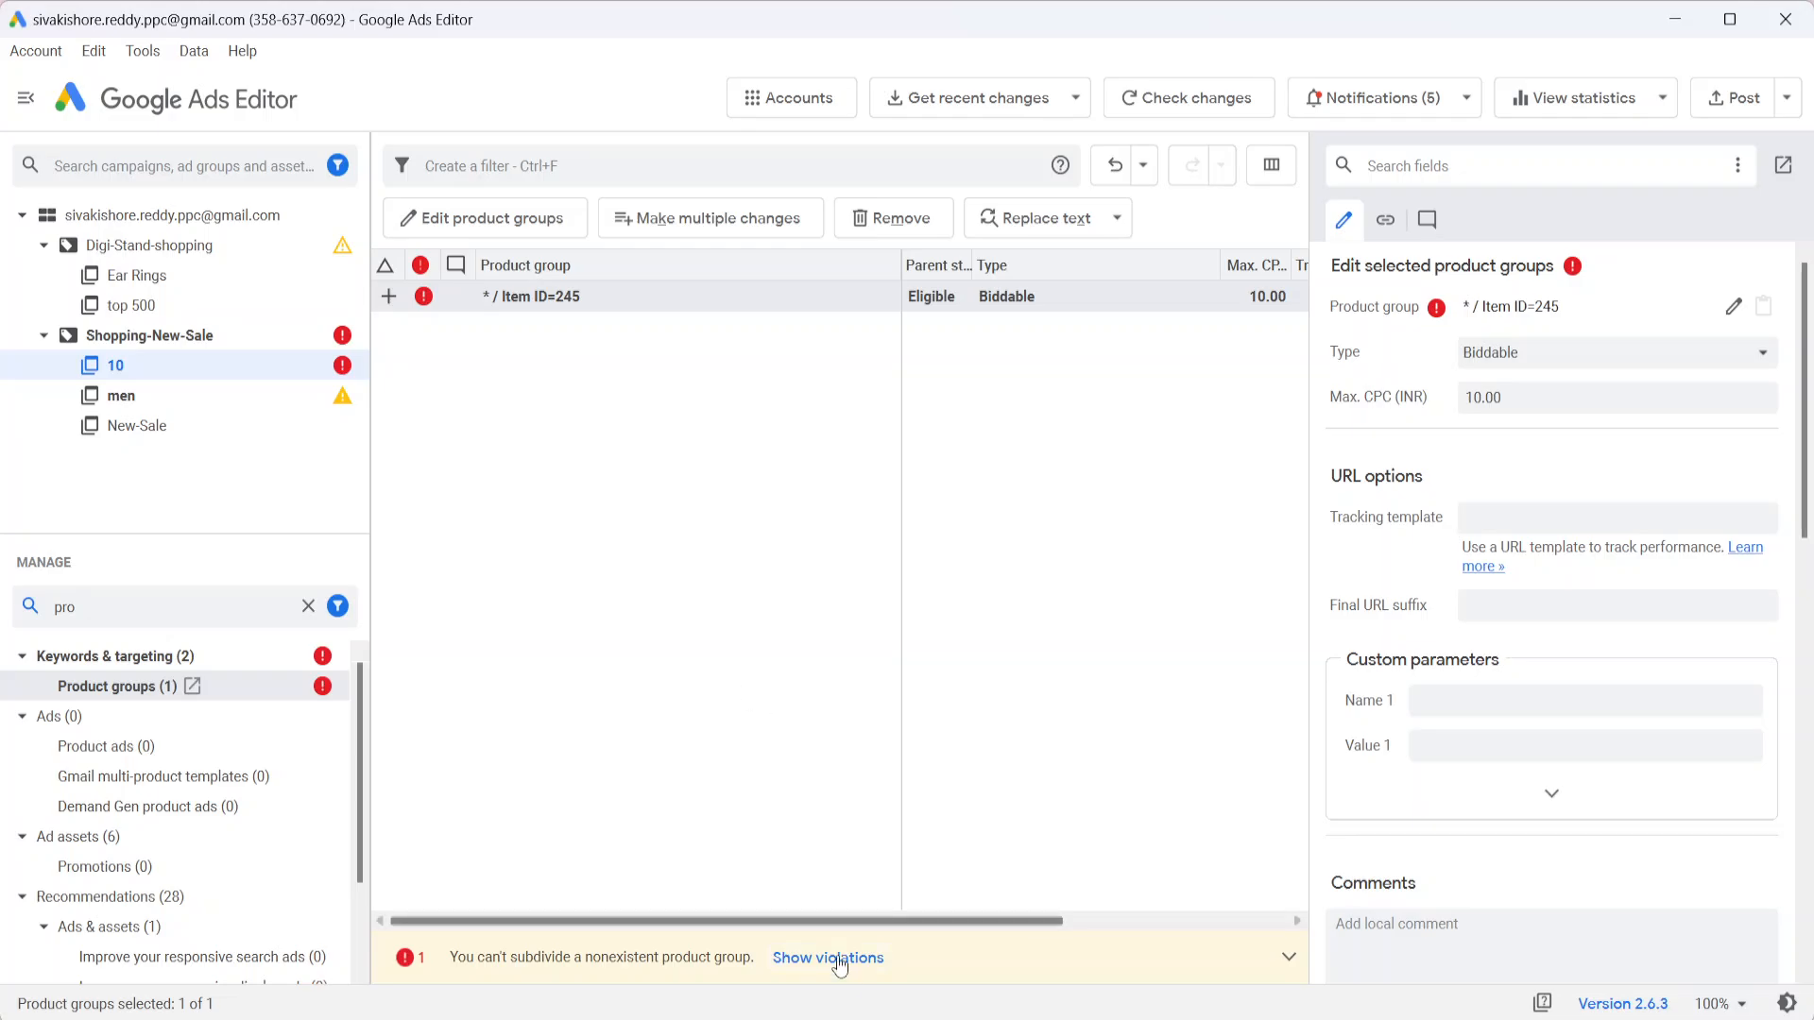
Switch to the Google Ads Subdivision page in the browser and set All products to subdivide by Product type
{"action": "key", "text": "alt+Tab"}
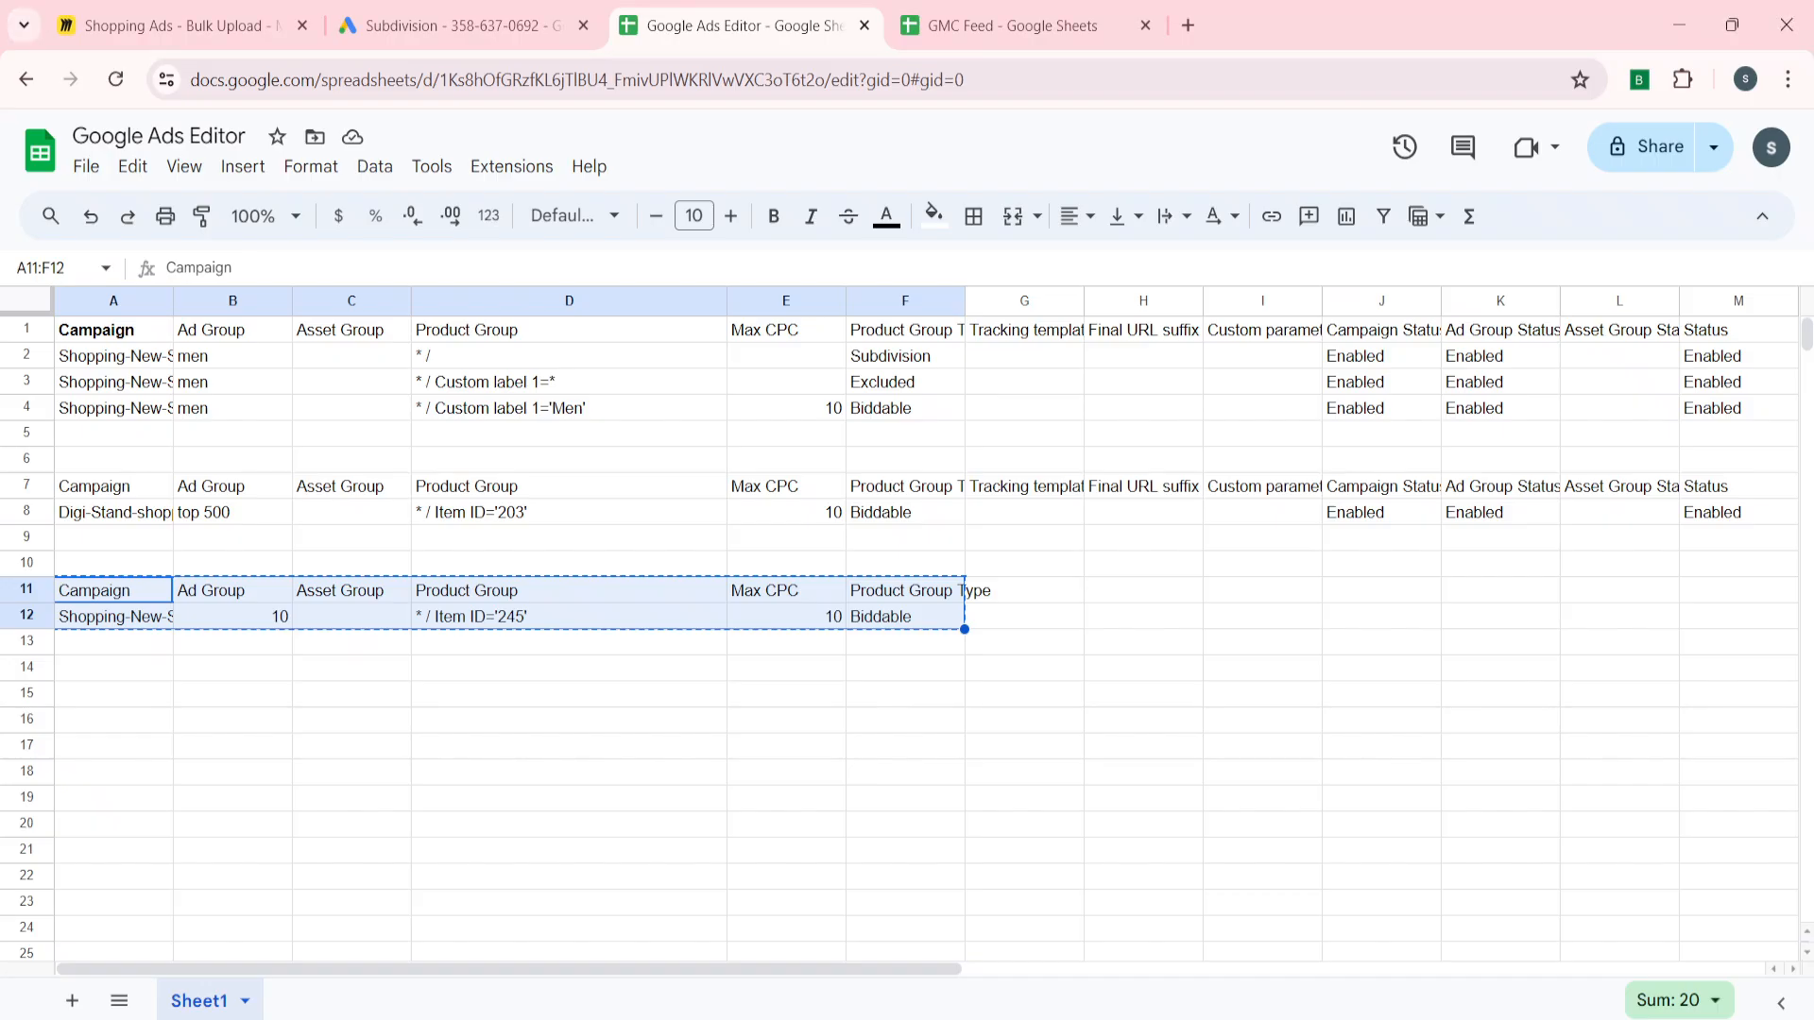
{"action": "left_click", "coordinate": [505, 21]}
{"action": "left_click", "coordinate": [728, 428]}
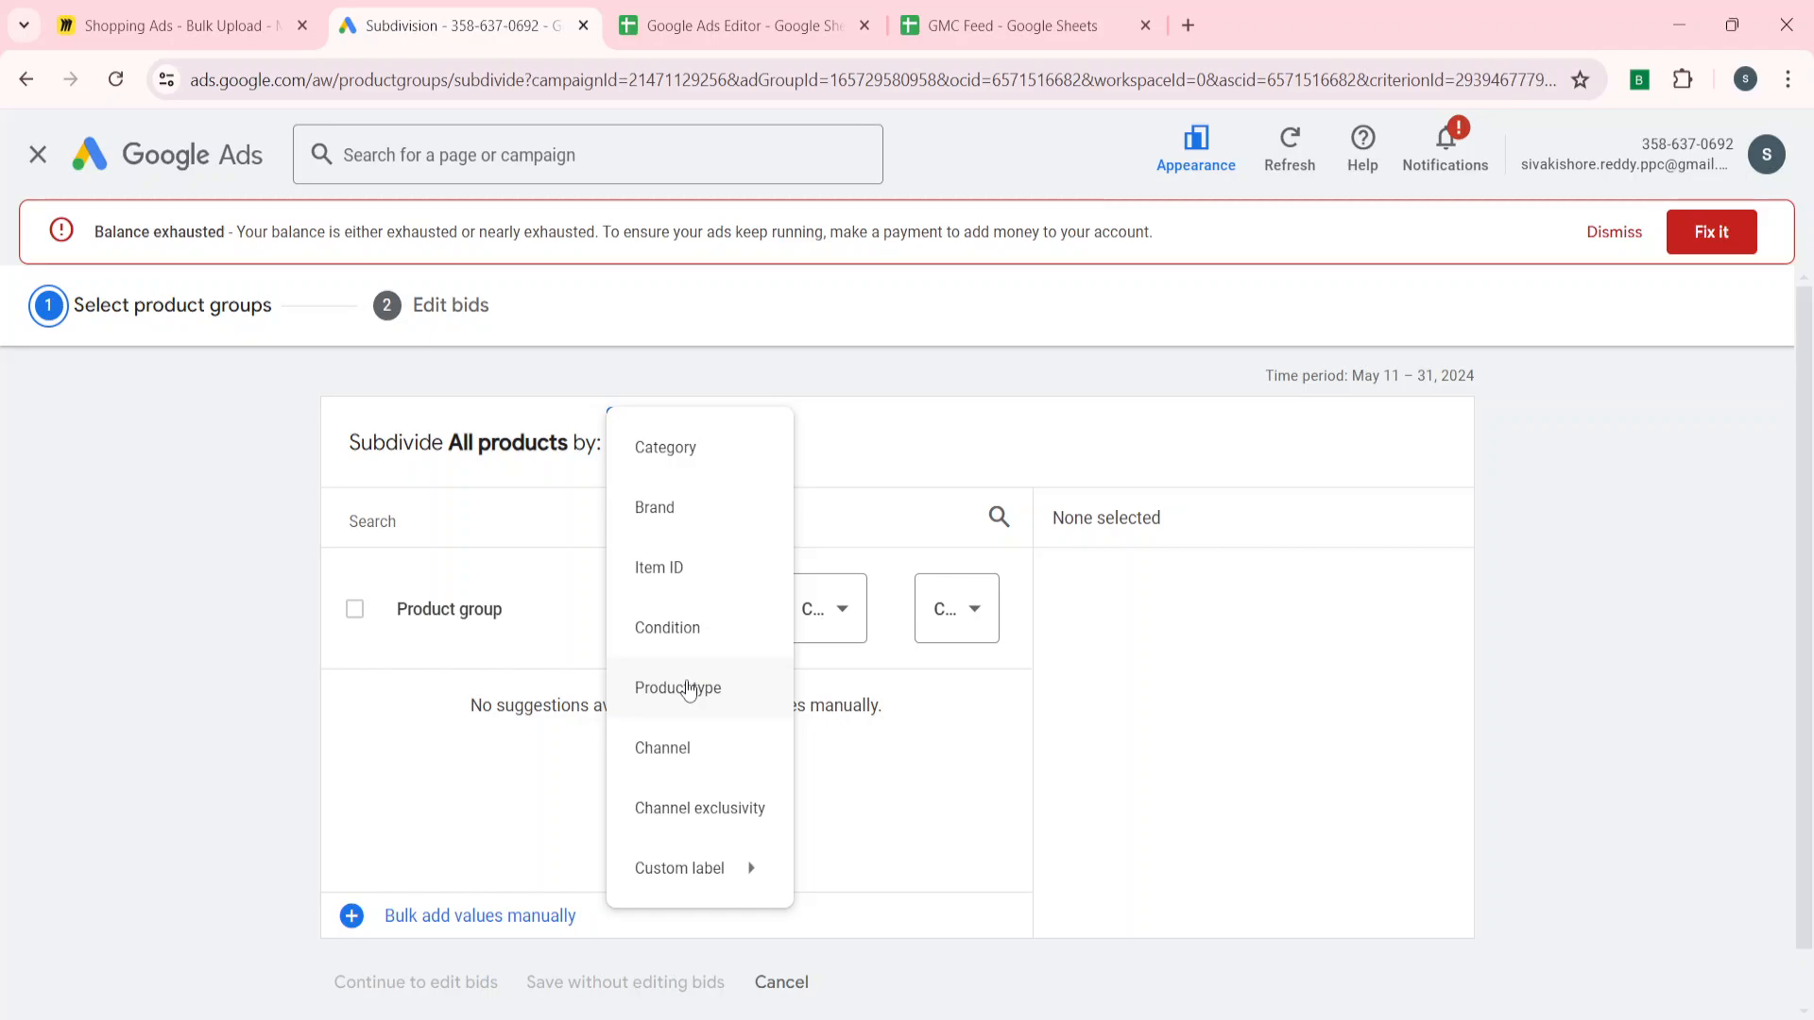
{"action": "left_click", "coordinate": [690, 688]}
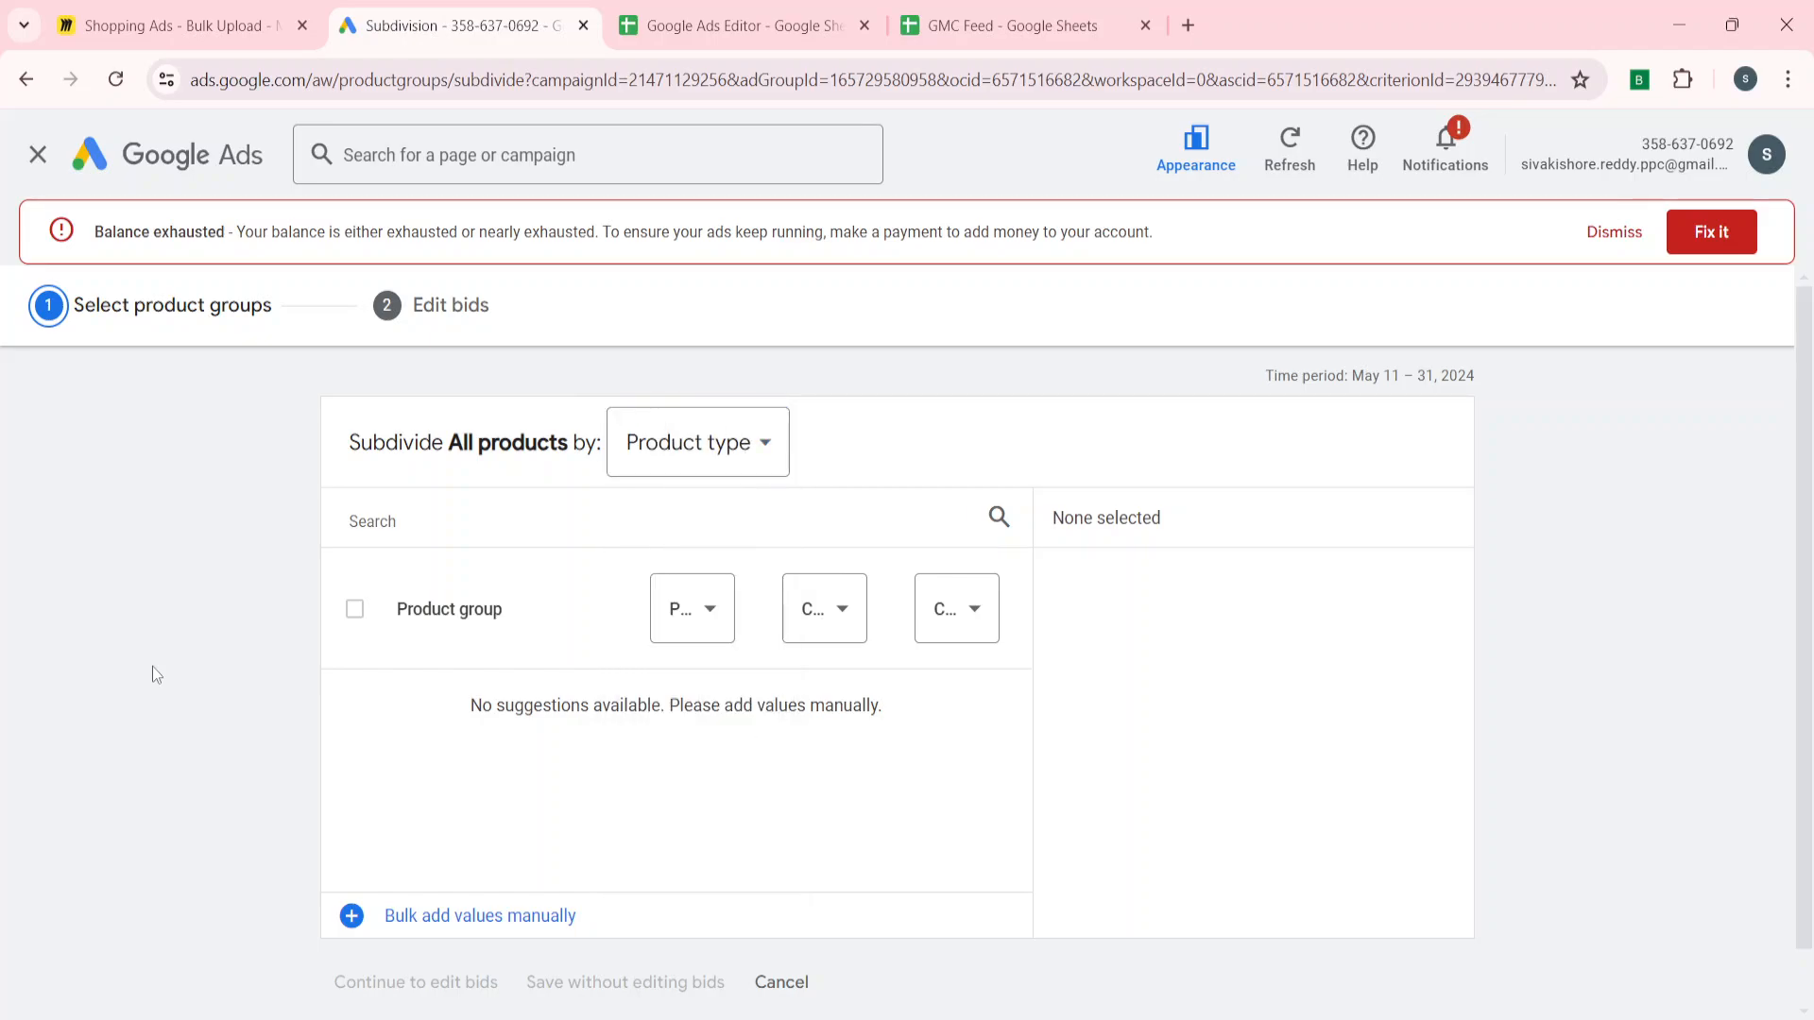